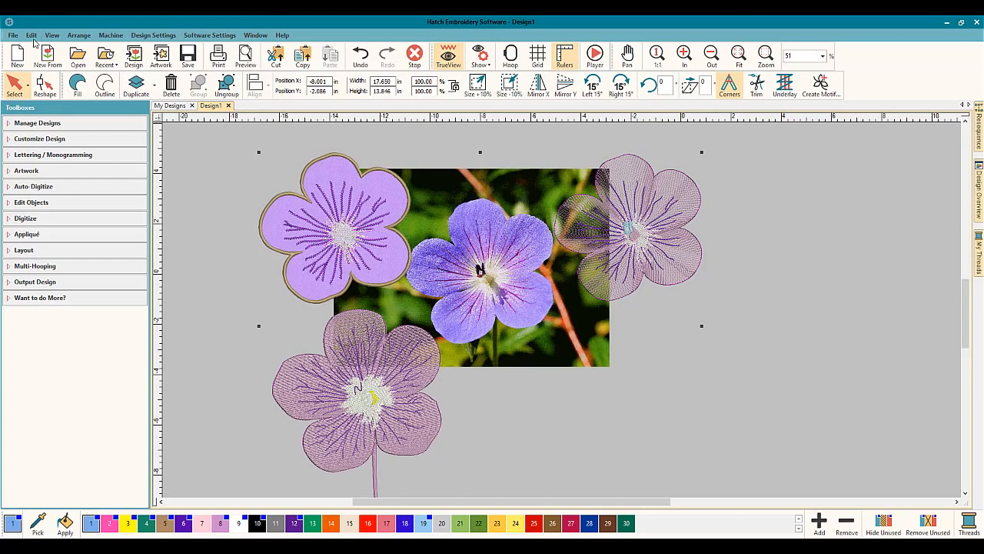
Create a new blank design and insert the flower photo flower-397975_1920.jpg as artwork.
left_click(11, 35)
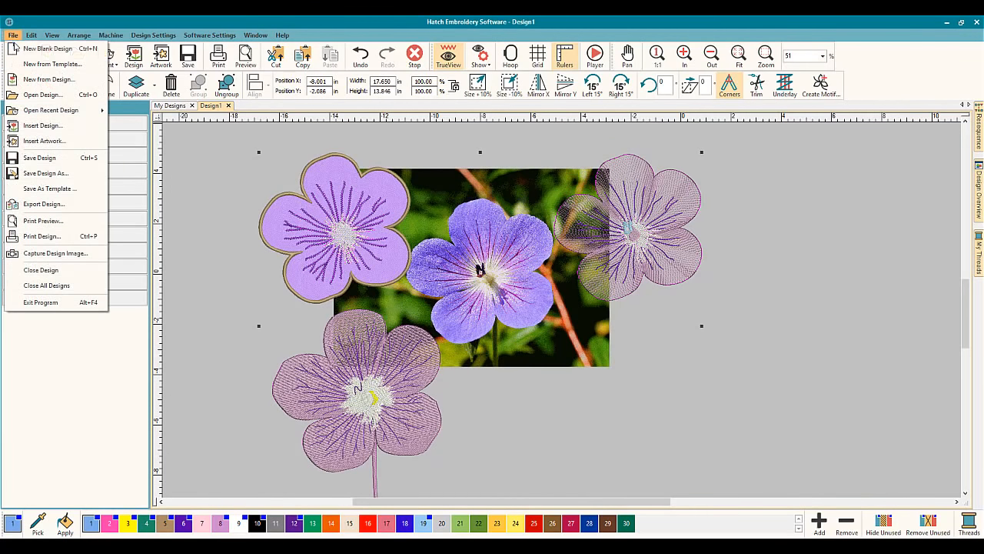
left_click(23, 48)
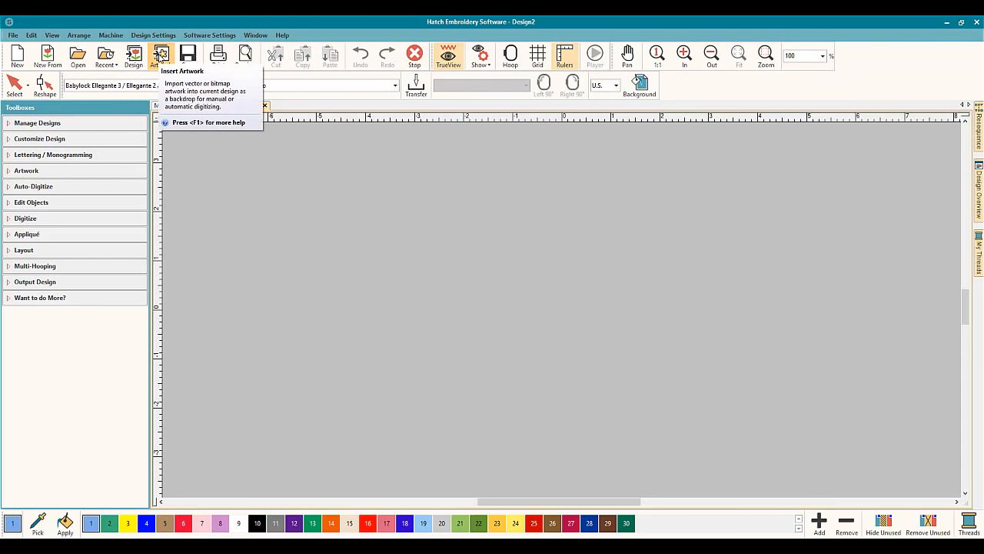
left_click(161, 55)
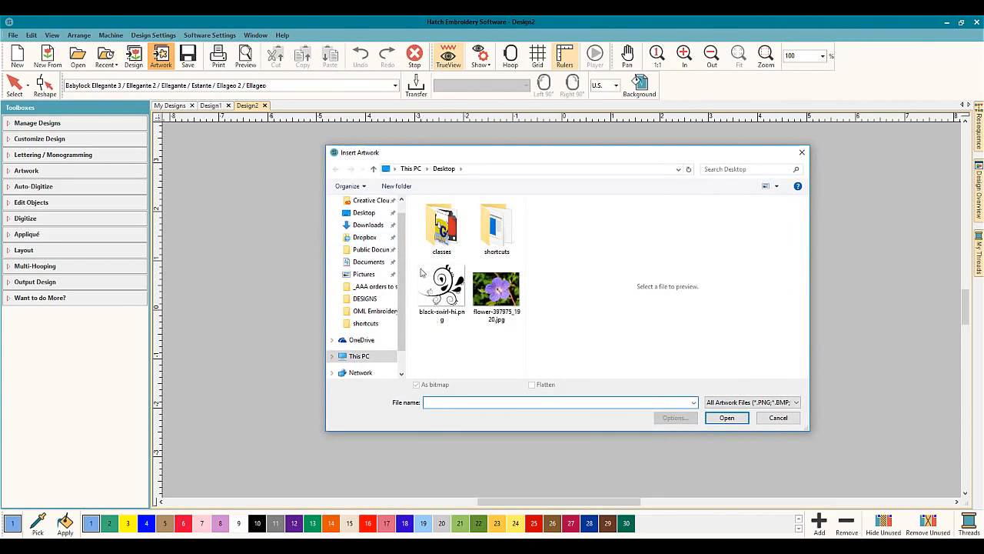
left_click(496, 291)
left_click(727, 418)
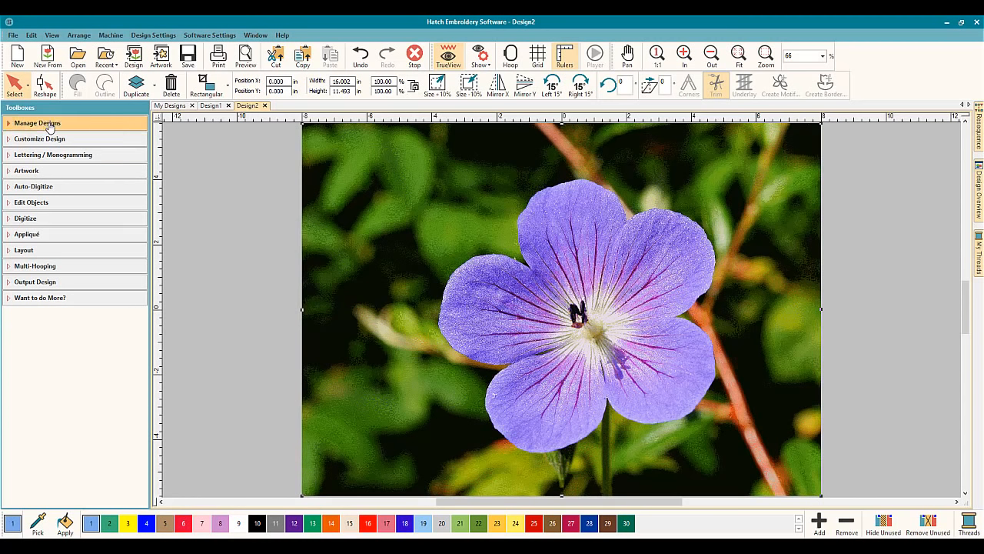
Measure the flower's width with a temporary straight open shape drawn across its petals, and delete the line.
left_click(55, 219)
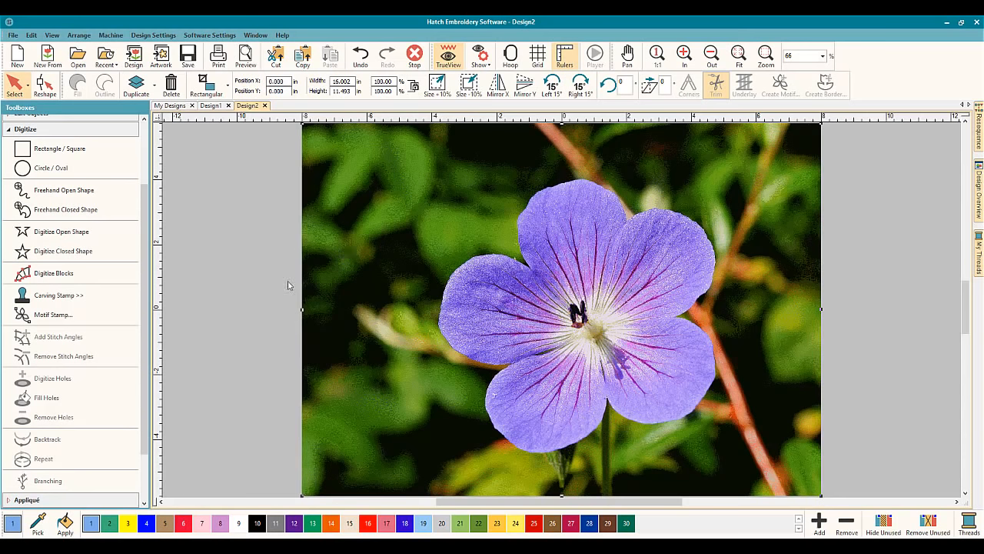
left_click(67, 233)
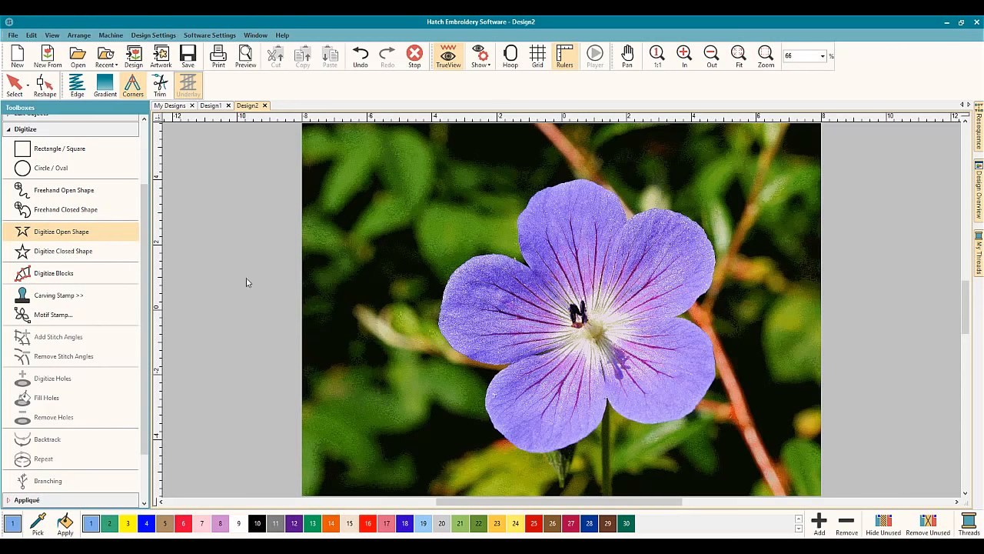
left_click(441, 304)
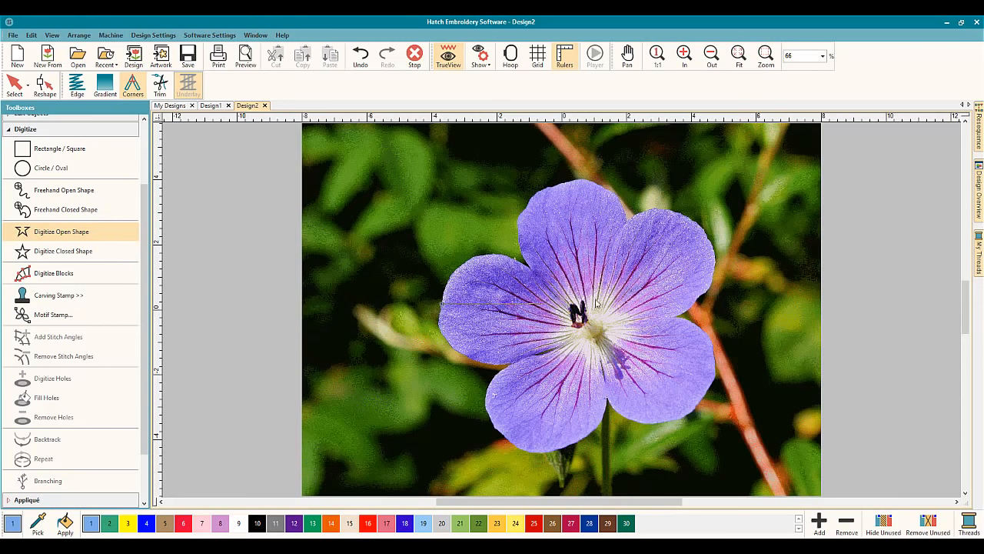
left_click(713, 278)
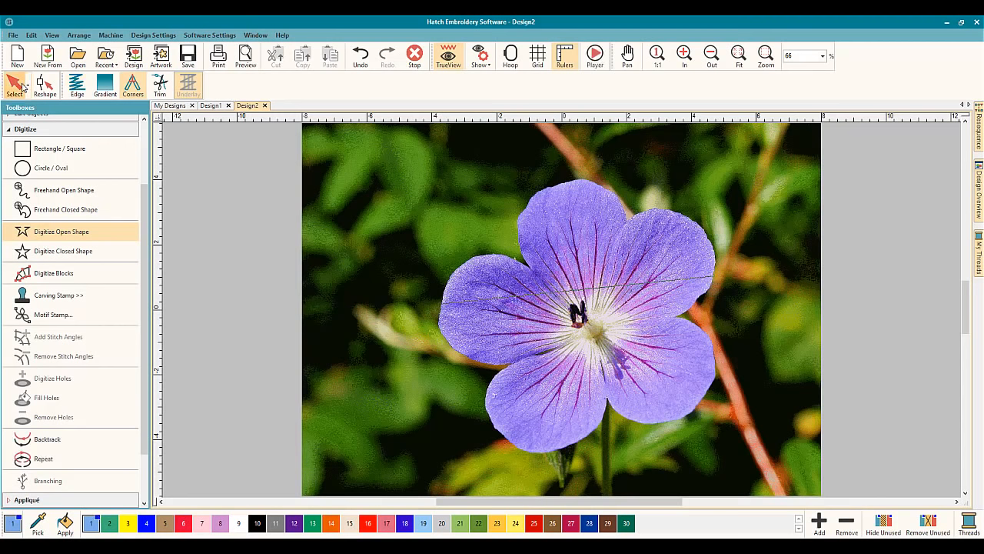
key("Escape")
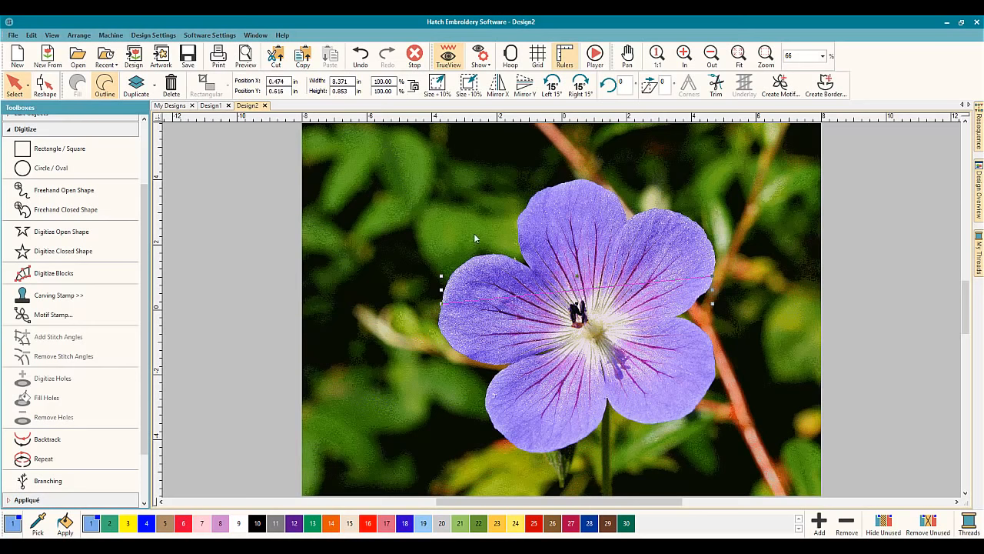
left_click(380, 204)
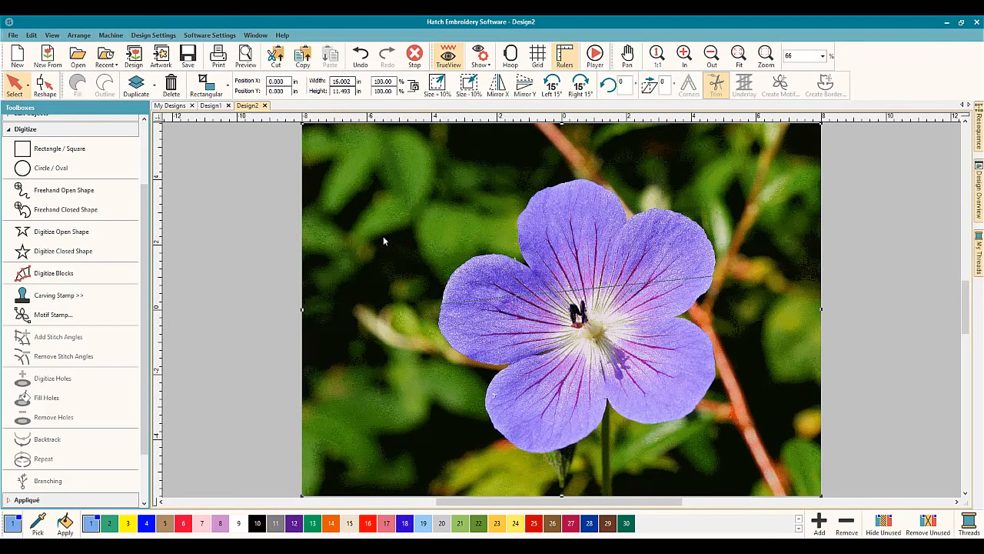
left_click(454, 302)
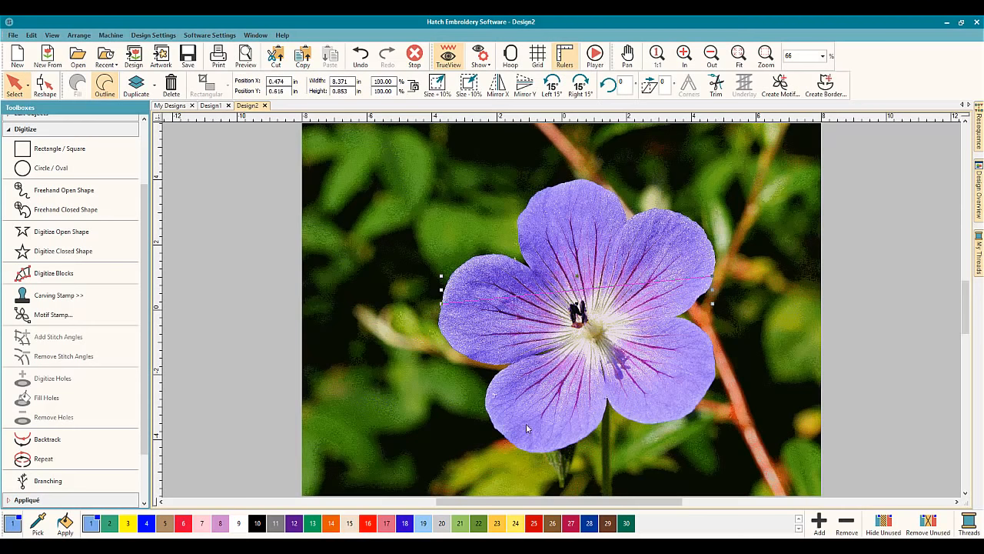
key("Delete")
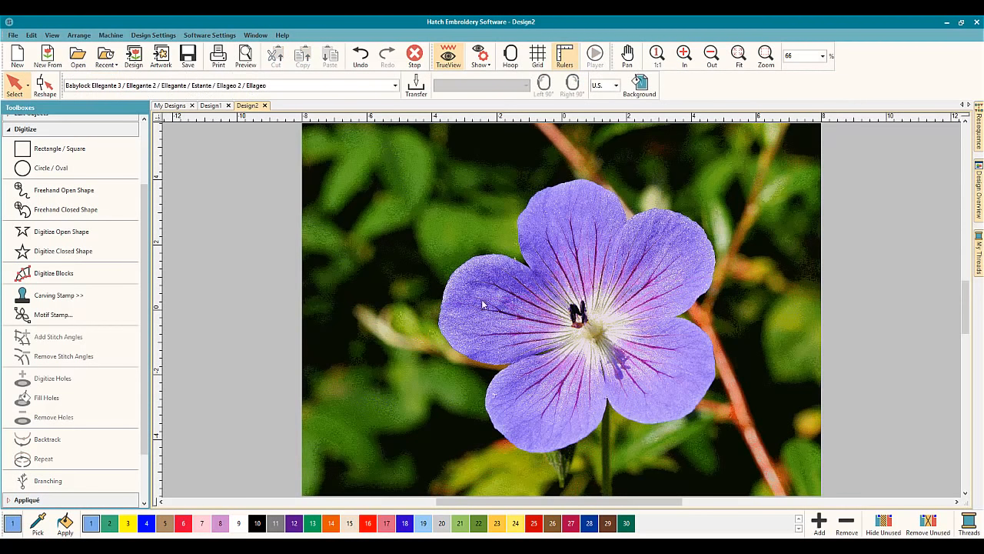
Scale the flower photo down proportionally to about 11.24 by 8.07 in and move it back to the centre of the design.
left_click(396, 193)
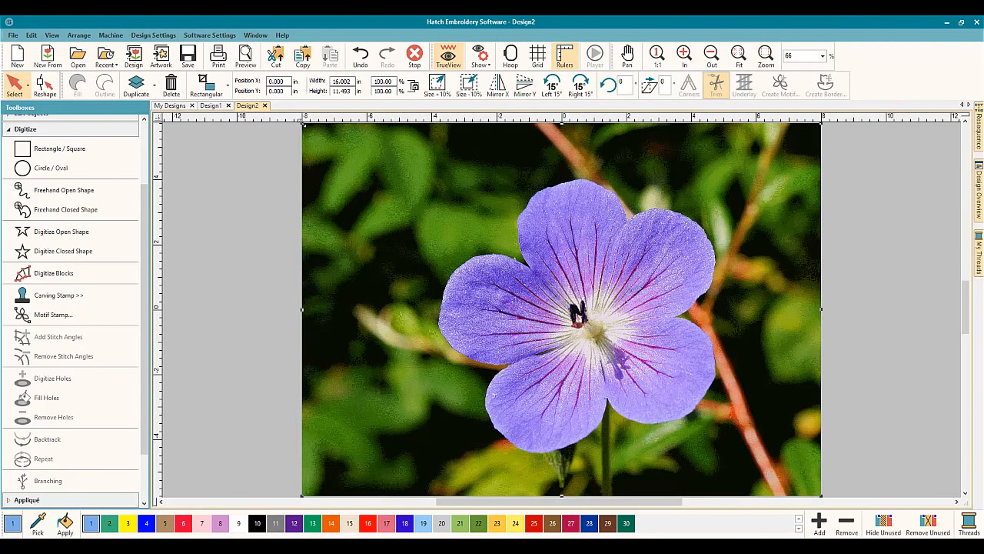
left_click_drag(303, 125, 456, 269)
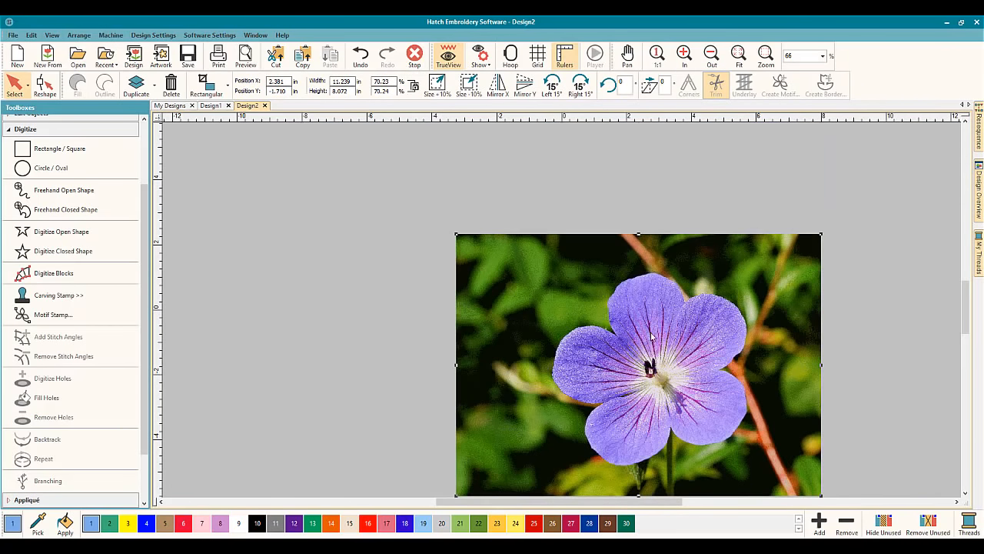
left_click_drag(654, 336, 574, 281)
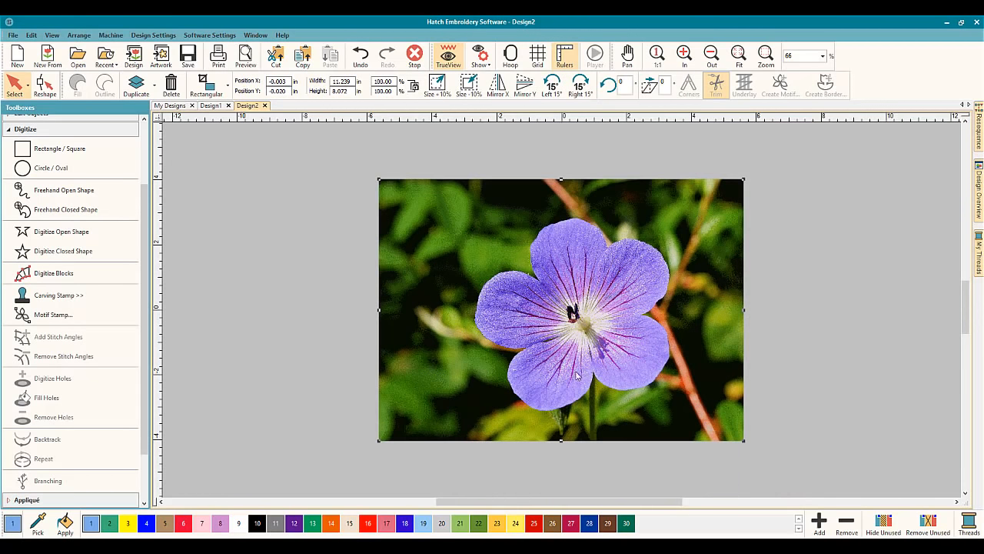
Measure the resized flower's width with another temporary open-shape line across its petals, and remove that line.
left_click(64, 231)
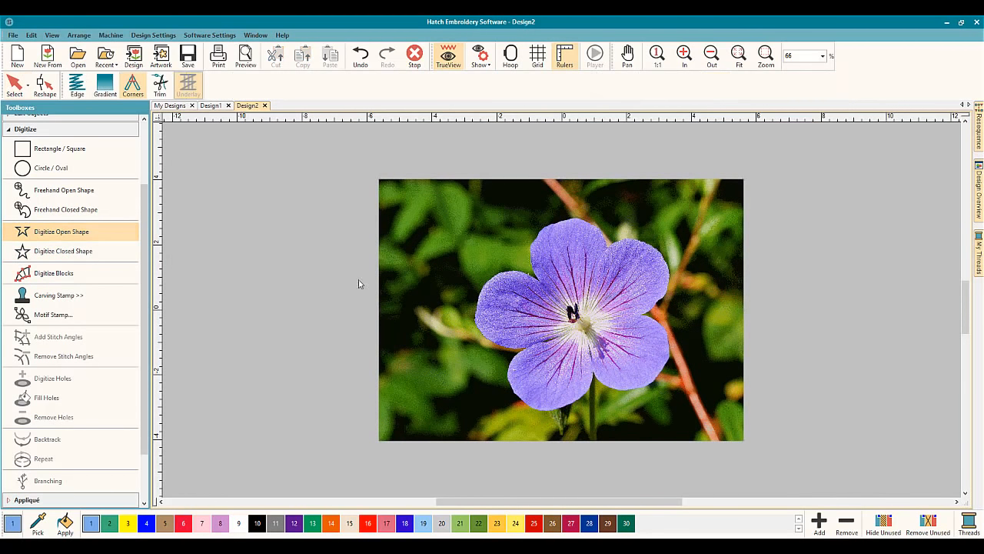
left_click(476, 312)
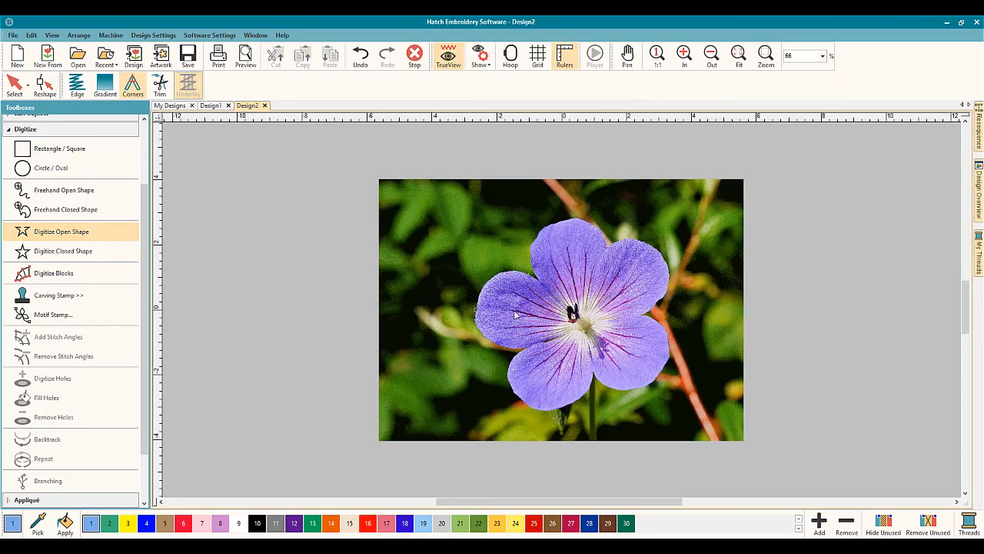
left_click(669, 282)
key("Return")
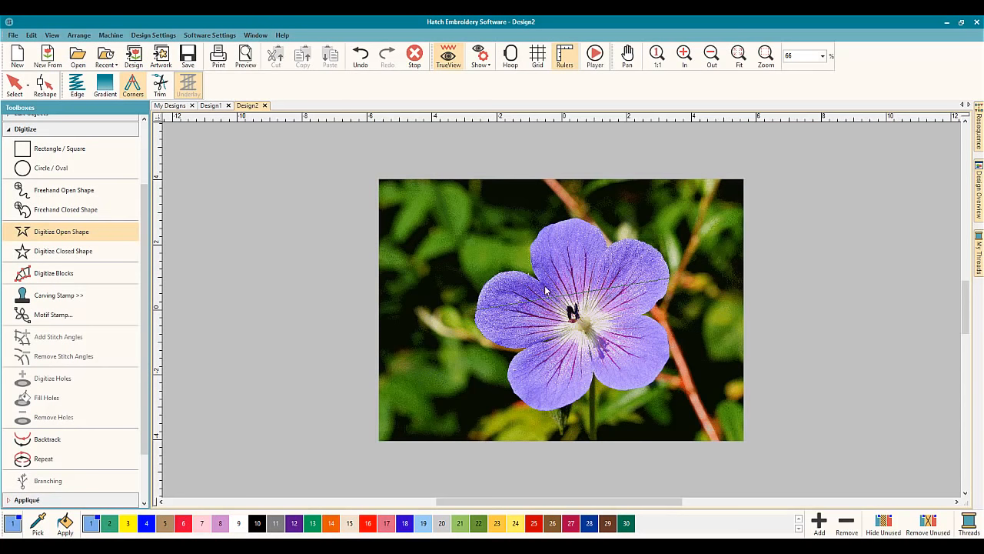
left_click(19, 88)
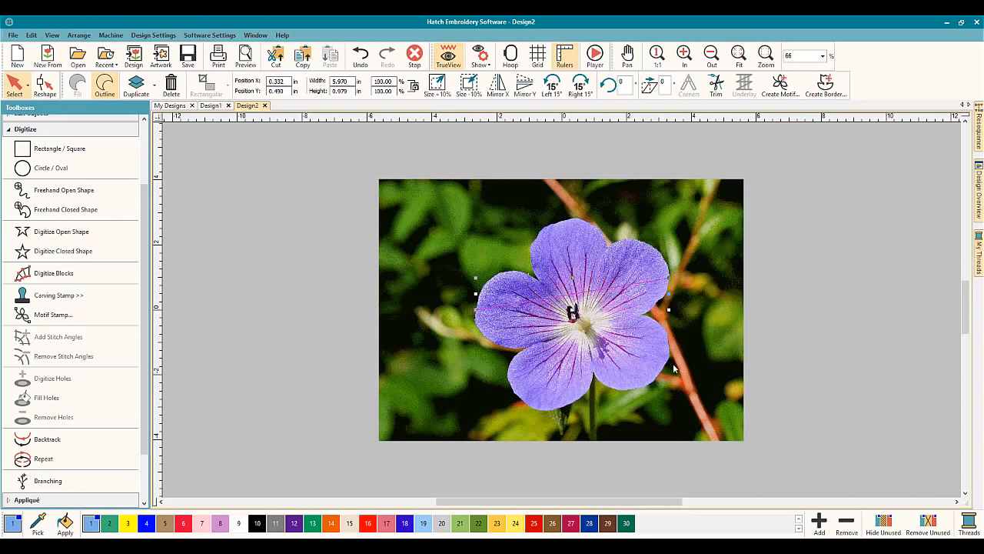
left_click(645, 344)
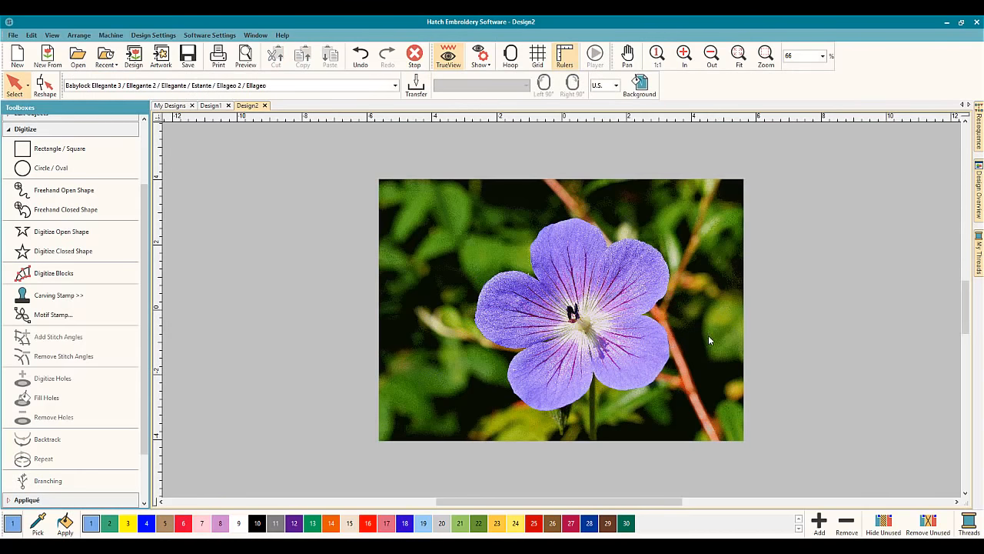
Select the flower photo in the resequence list and lock it.
left_click(979, 137)
left_click(910, 155)
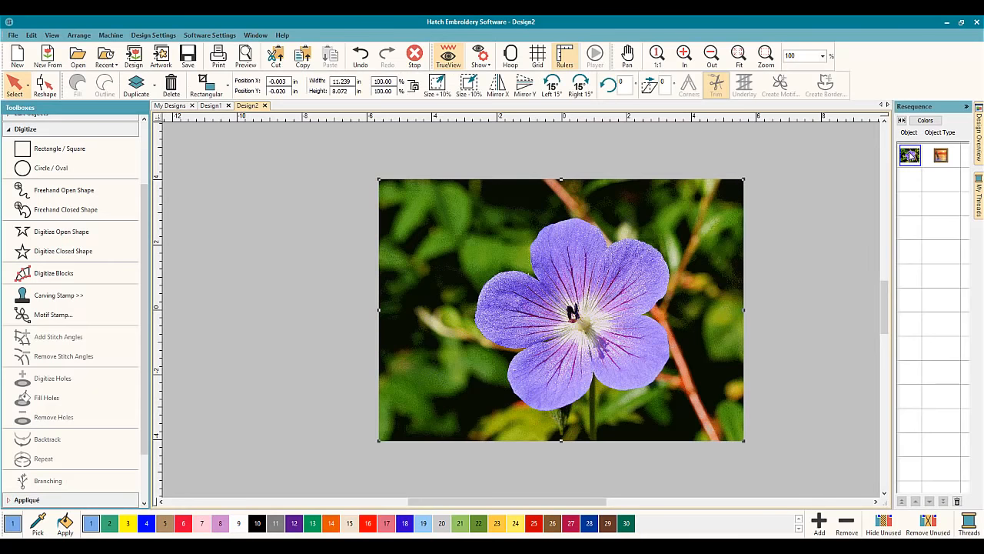
right_click(910, 156)
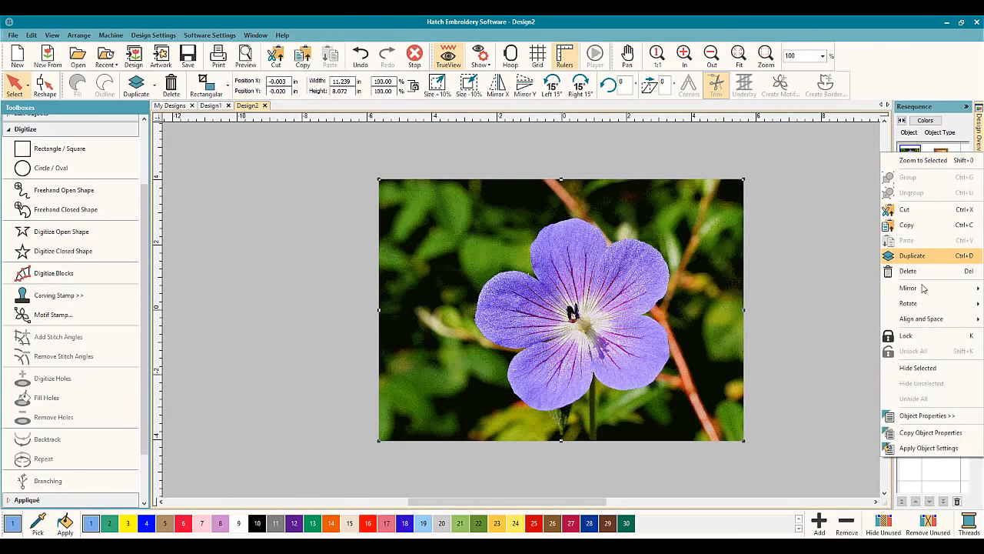
left_click(930, 336)
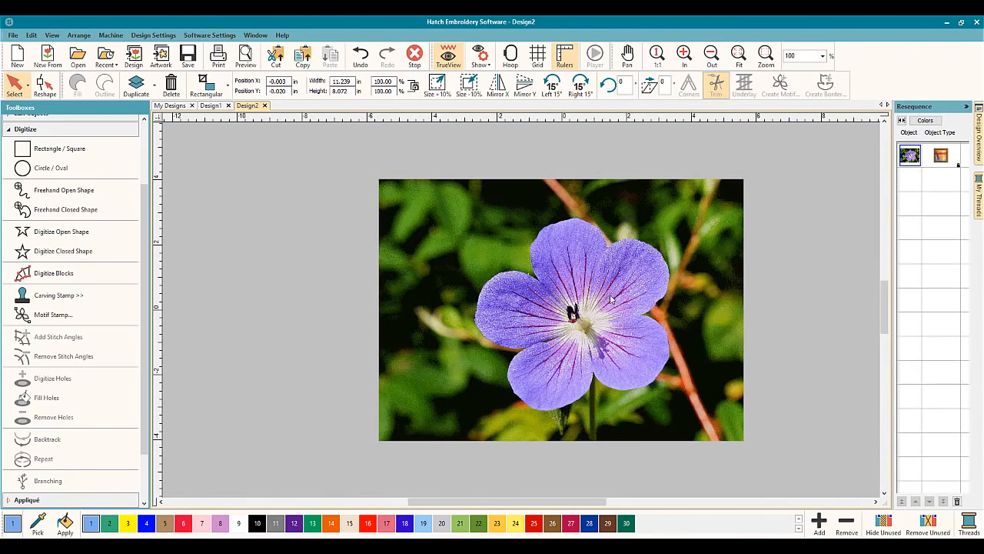
Set Digitize Closed Shape to produce a fill instead of an outline, and open the fill's object properties.
left_click(876, 502)
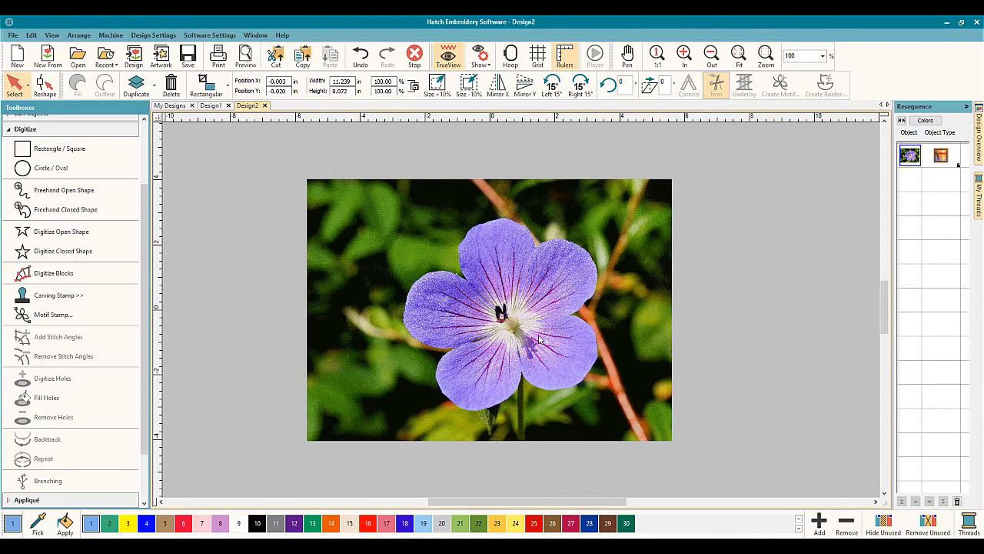
scroll(540, 338, "up", 1)
scroll(529, 310, "up", 3)
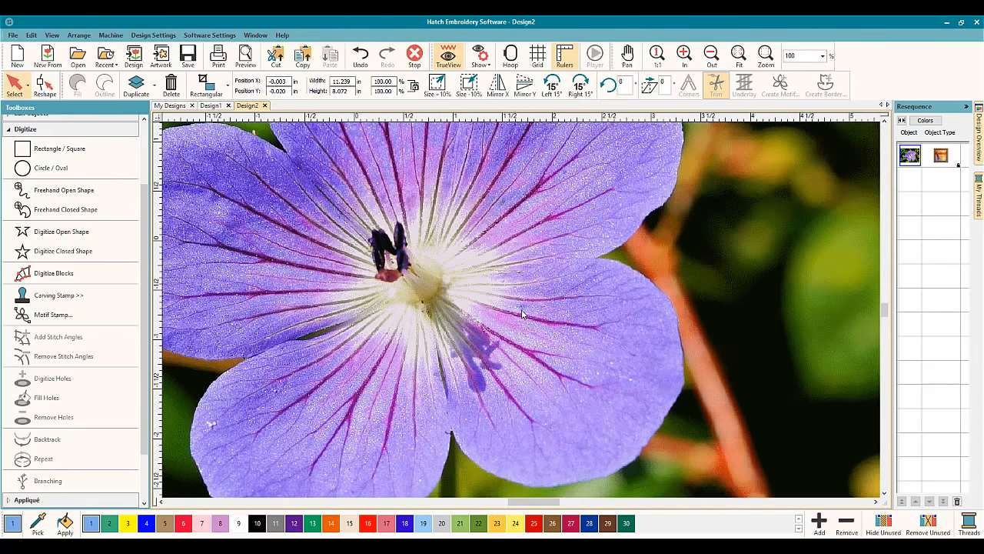
scroll(522, 313, "up", 1)
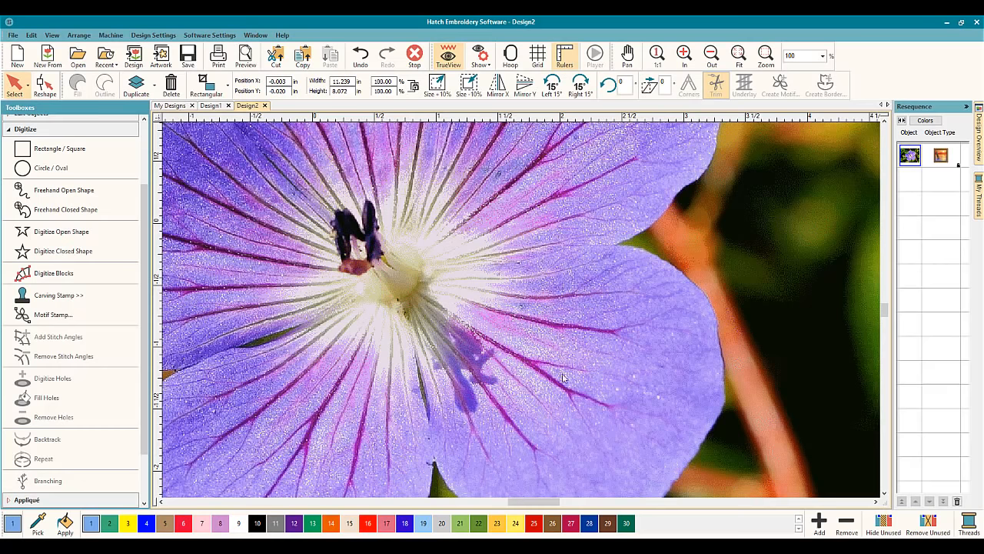
scroll(510, 358, "down", 2)
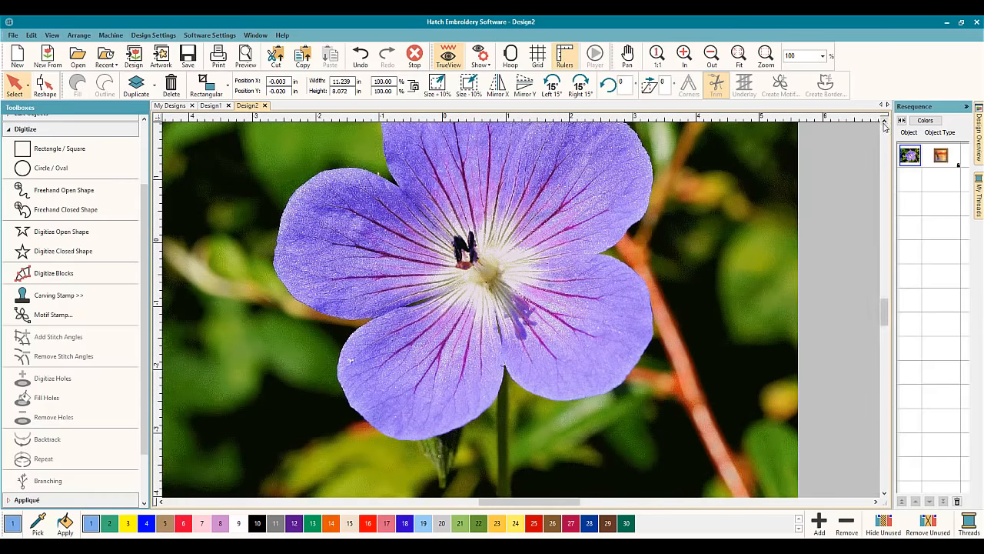
left_click(884, 121)
scroll(523, 255, "down", 1)
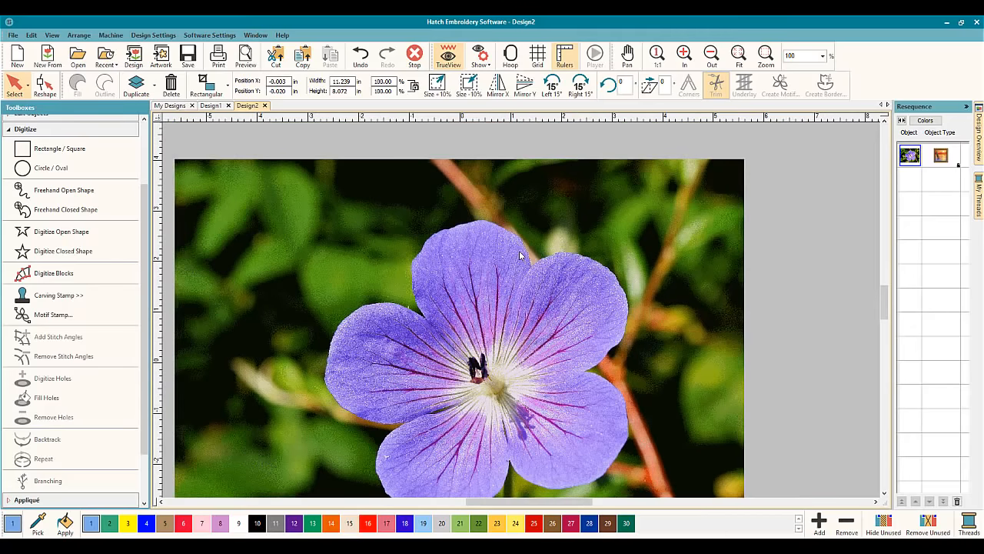
left_click(74, 254)
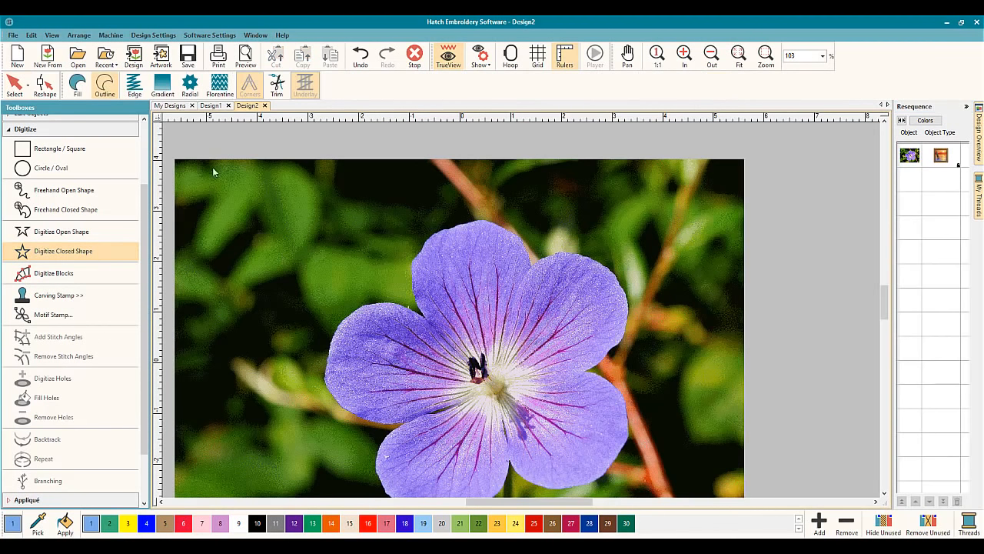
right_click(77, 83)
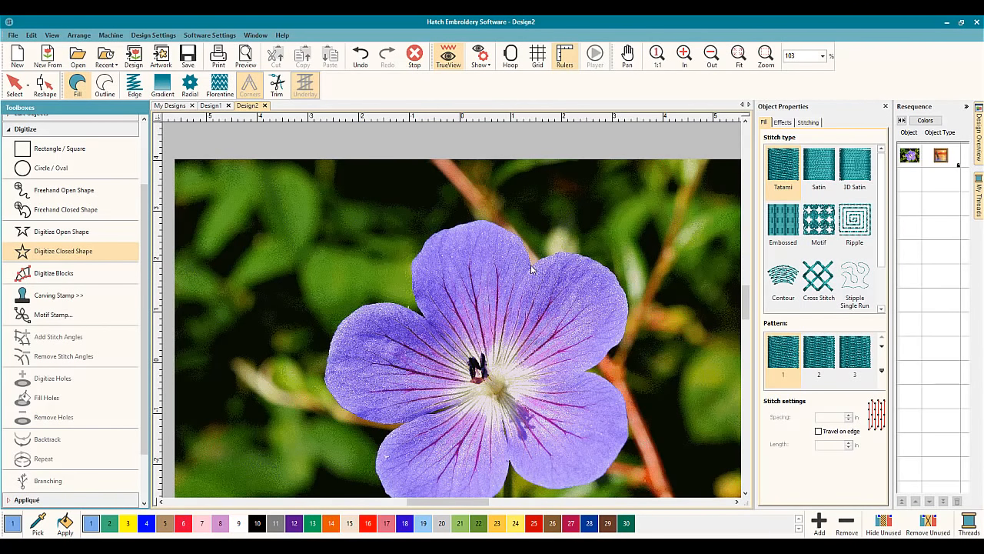
Trace the closed fill shape along the outer edges of the flower's upper and left petals with curve and corner points.
left_click(484, 224)
right_click(425, 245)
key("BackSpace")
left_click(456, 231)
left_click(422, 245)
right_click(382, 303)
right_click(339, 323)
right_click(327, 366)
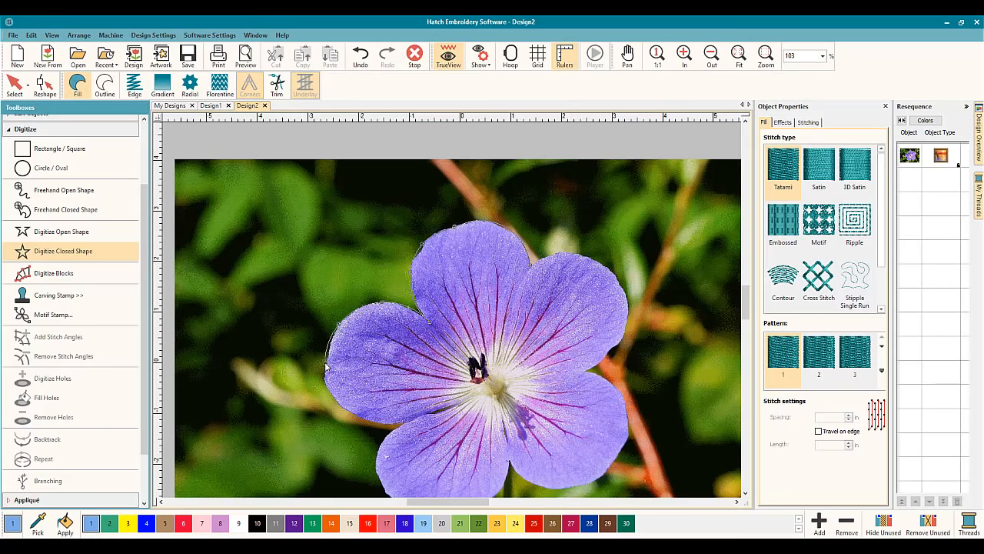
right_click(358, 414)
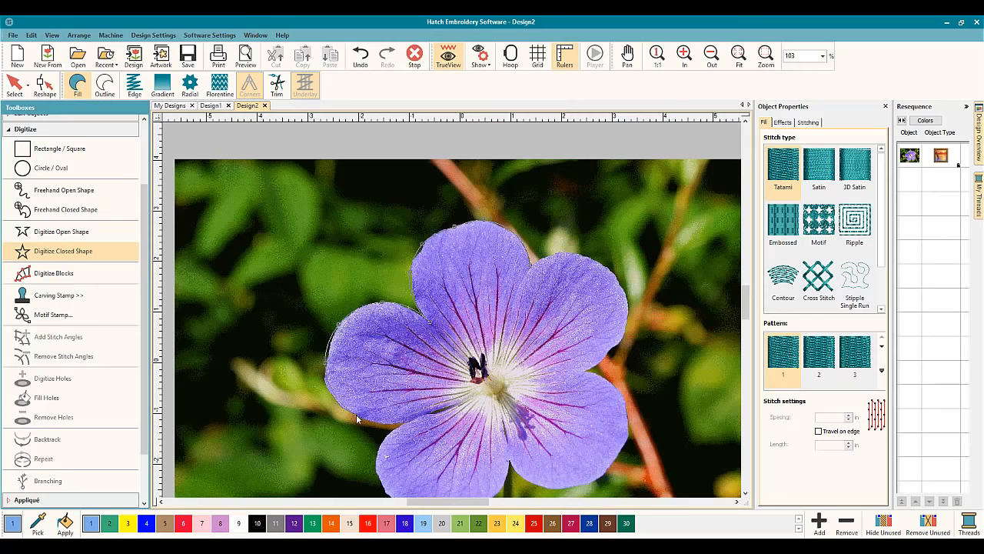
left_click(400, 423)
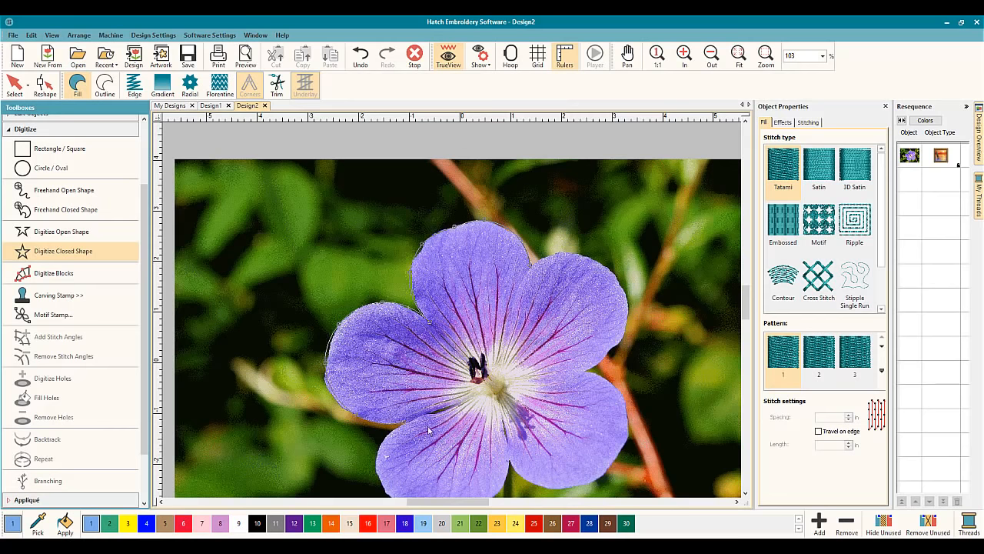
Continue the closed shape around the two lower petals and the right petal, and finish it as a tatami-filled flower.
left_click(744, 493)
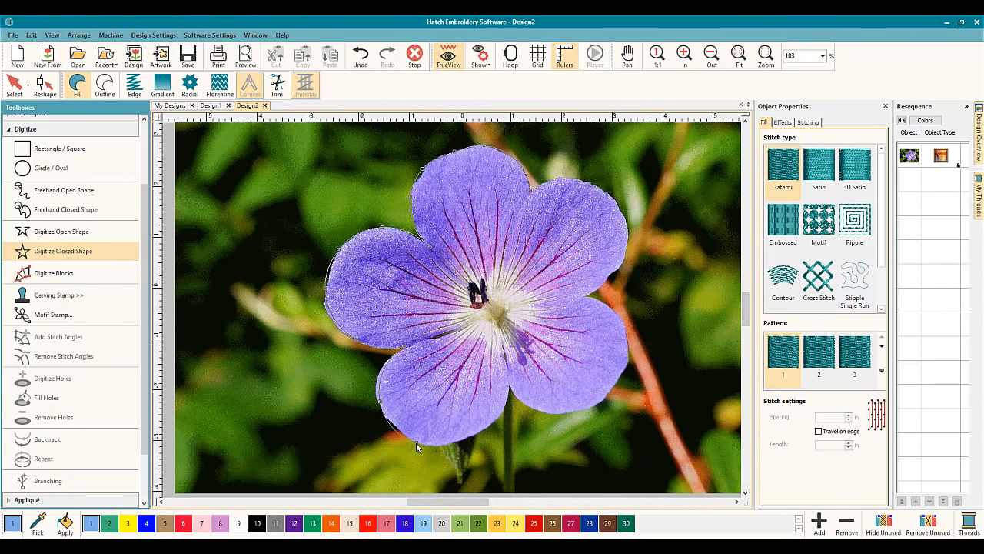
left_click(483, 430)
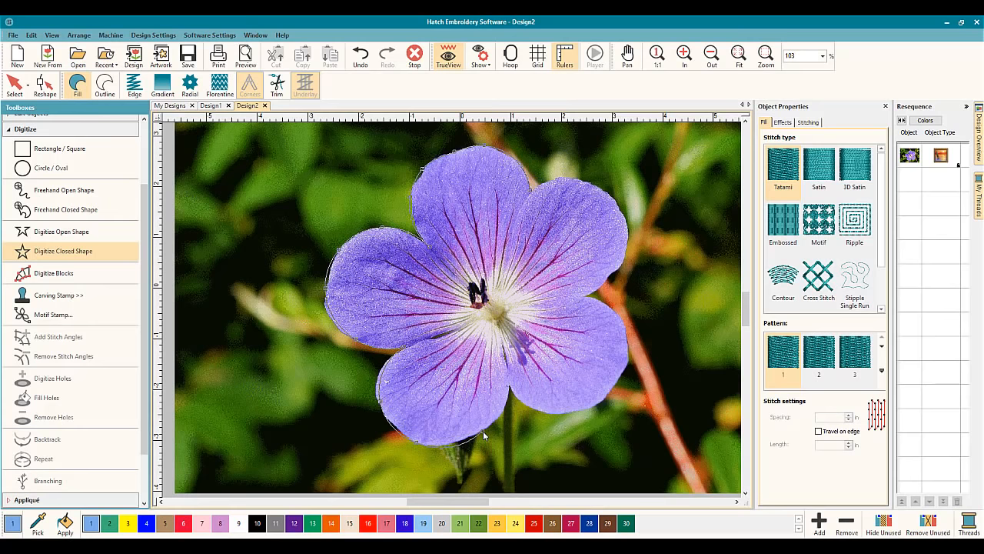
left_click(508, 388)
left_click(543, 409)
left_click(623, 376)
right_click(628, 240)
right_click(598, 184)
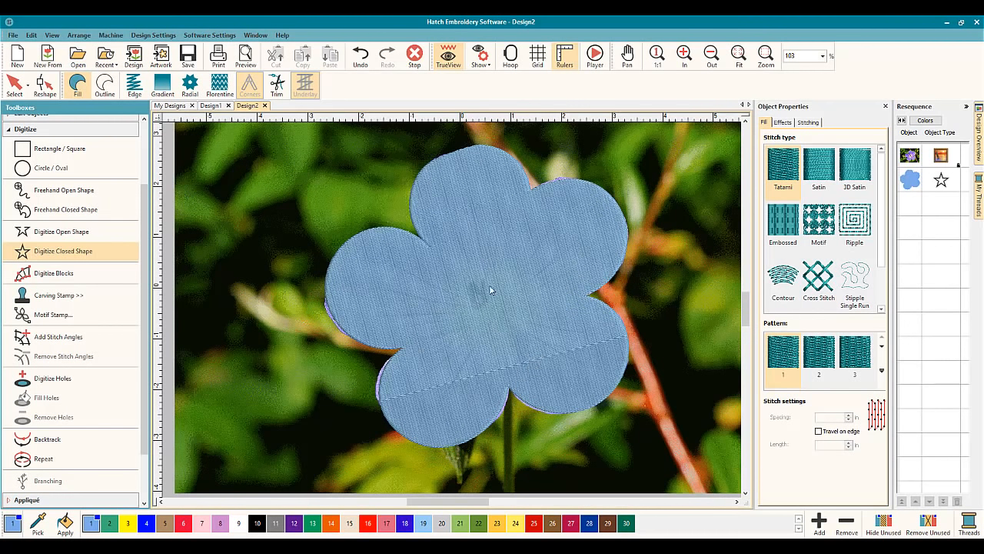
Draw a filled circle on the flower and move it over the centre of the petals.
left_click(62, 166)
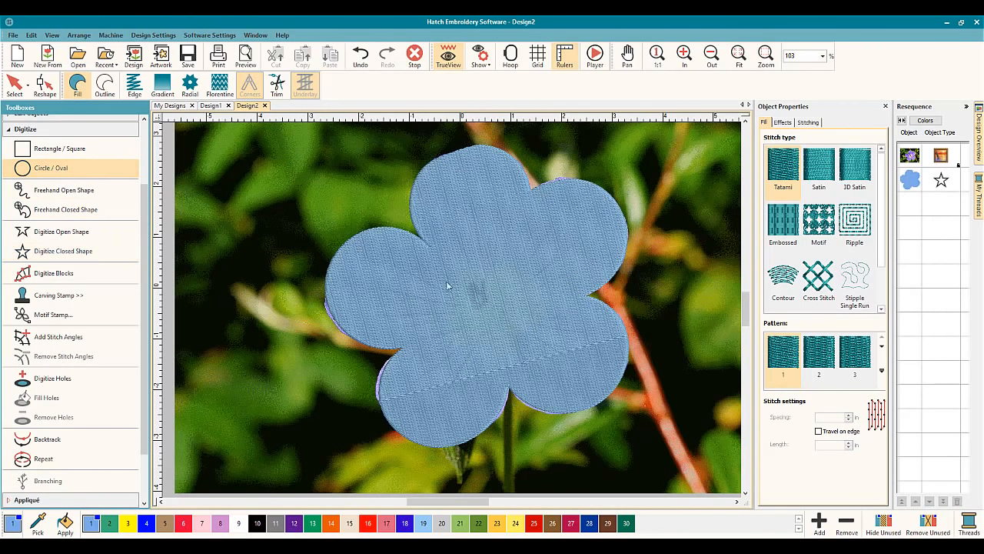
left_click(495, 306)
key("Return")
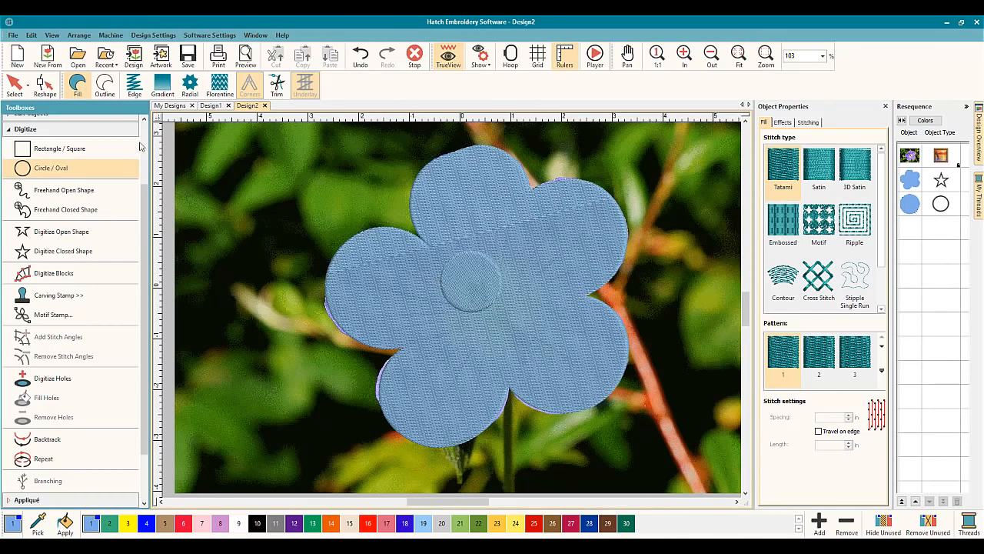
left_click(14, 84)
left_click_drag(476, 275, 501, 295)
Recolour the petal shape with palette colour 8 and create a Backstitch object outline around it in black 210 Hatch.
left_click(611, 284)
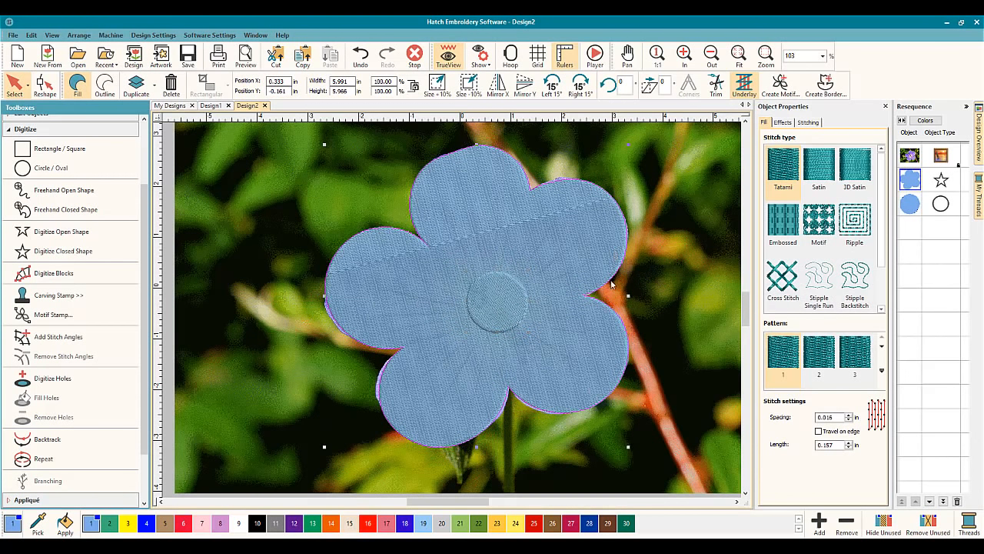
left_click(219, 523)
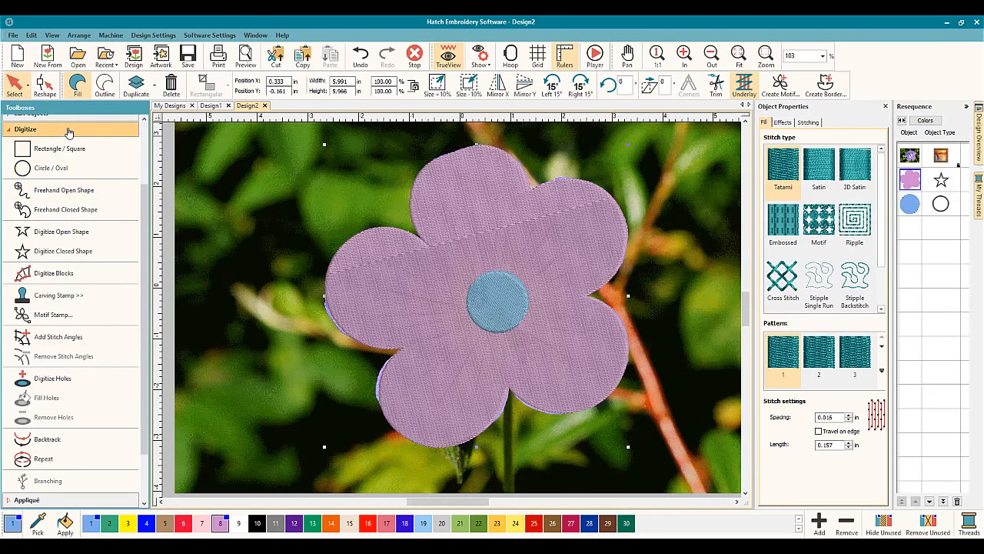
left_click(68, 130)
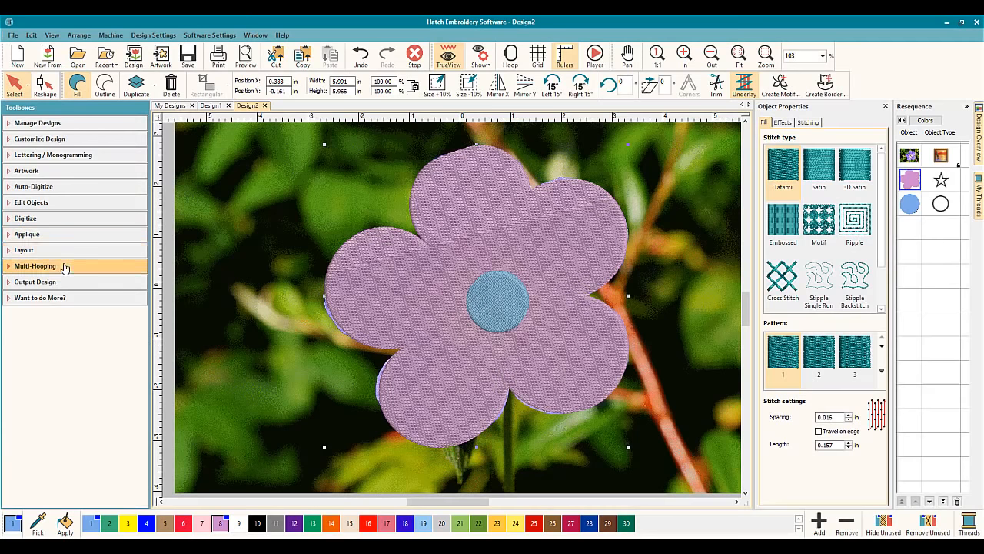
left_click(59, 204)
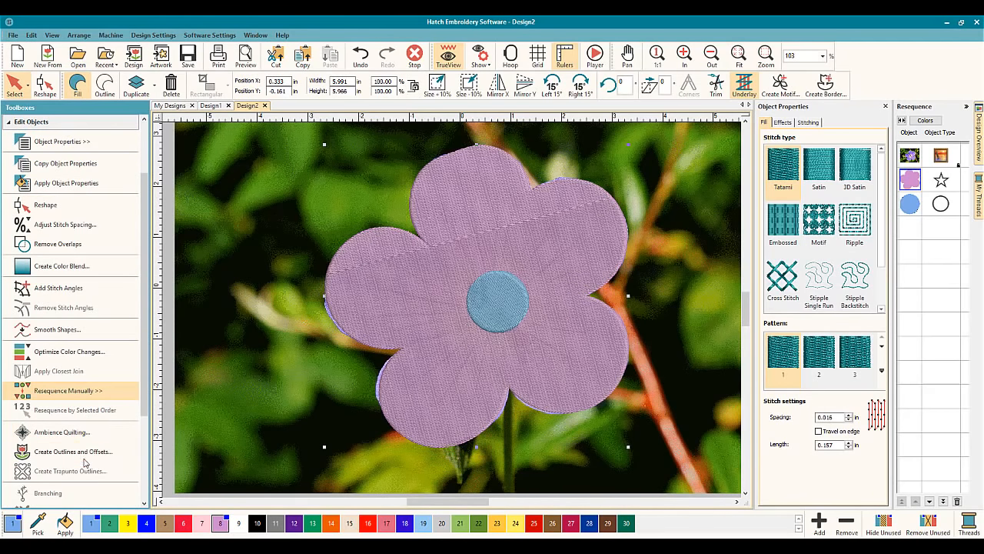
left_click(84, 453)
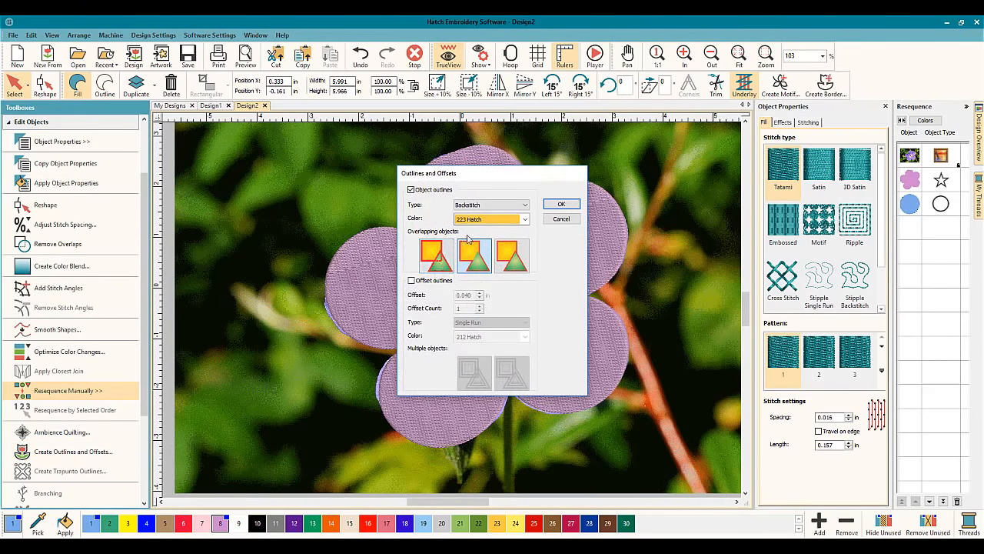
left_click(524, 220)
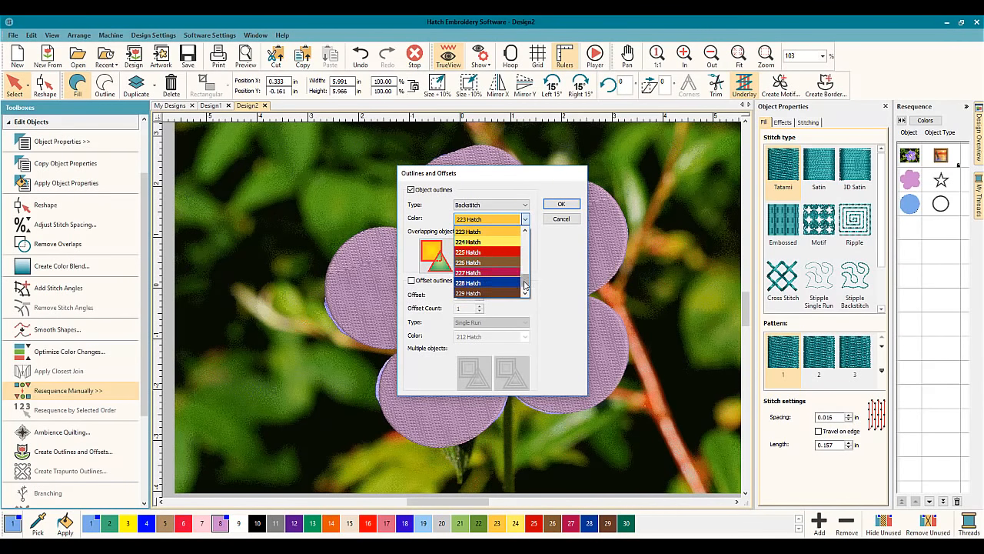
left_click_drag(525, 284, 526, 256)
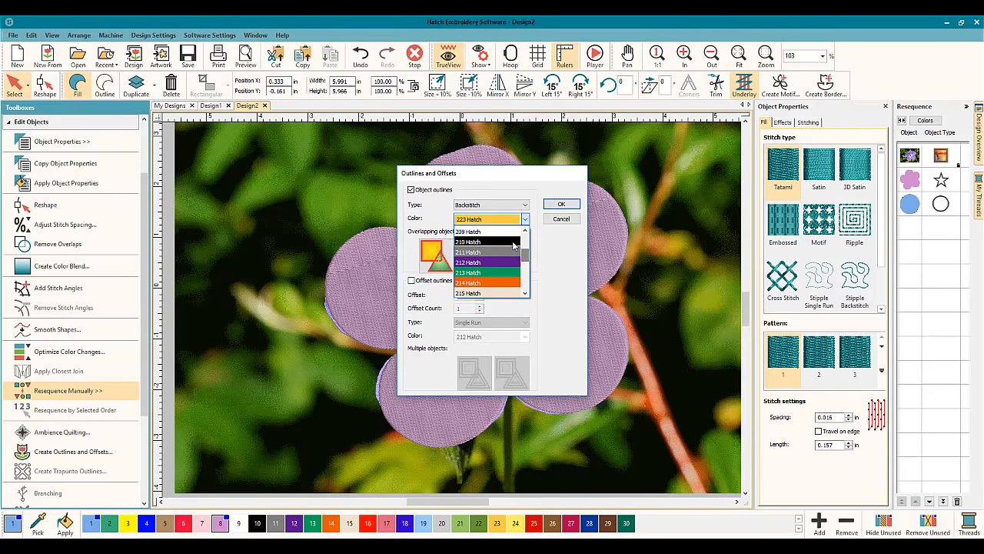
left_click(503, 243)
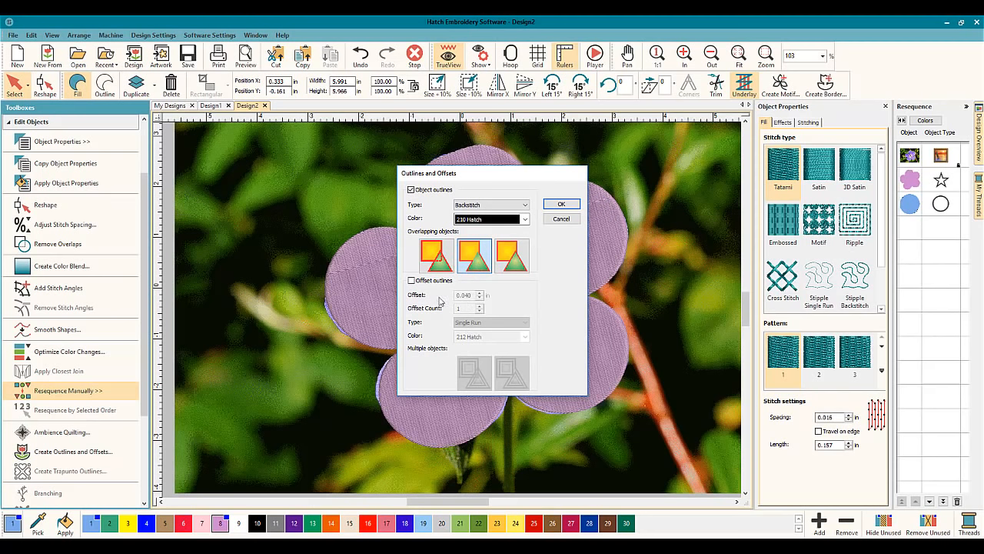
left_click(568, 208)
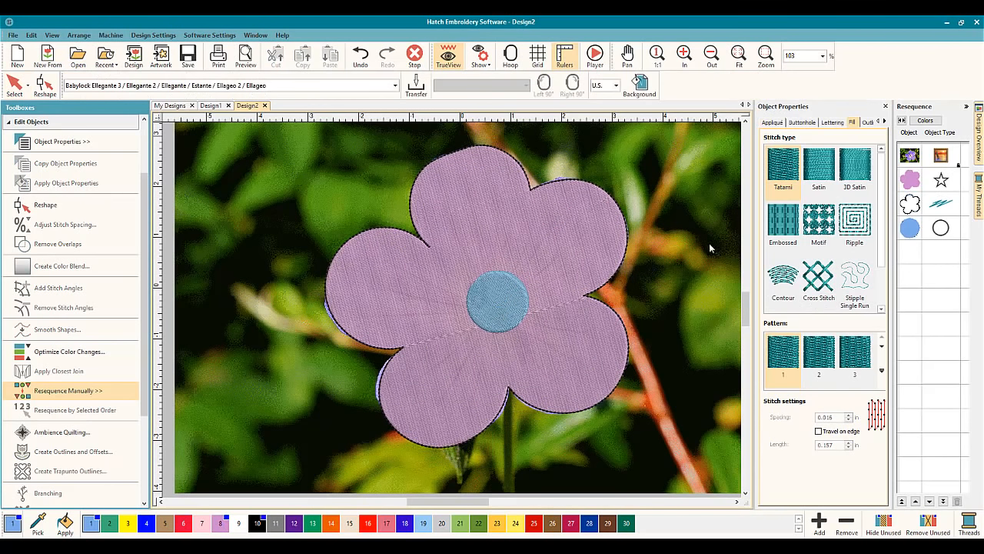
Move the black petal outline to the end of the stitching sequence, after the centre circle.
left_click(854, 223)
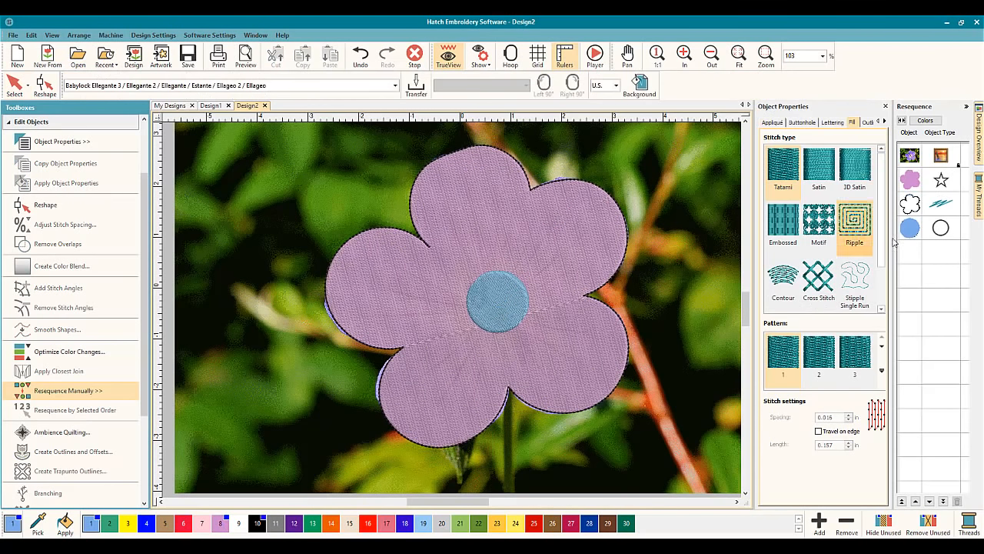
left_click(910, 204)
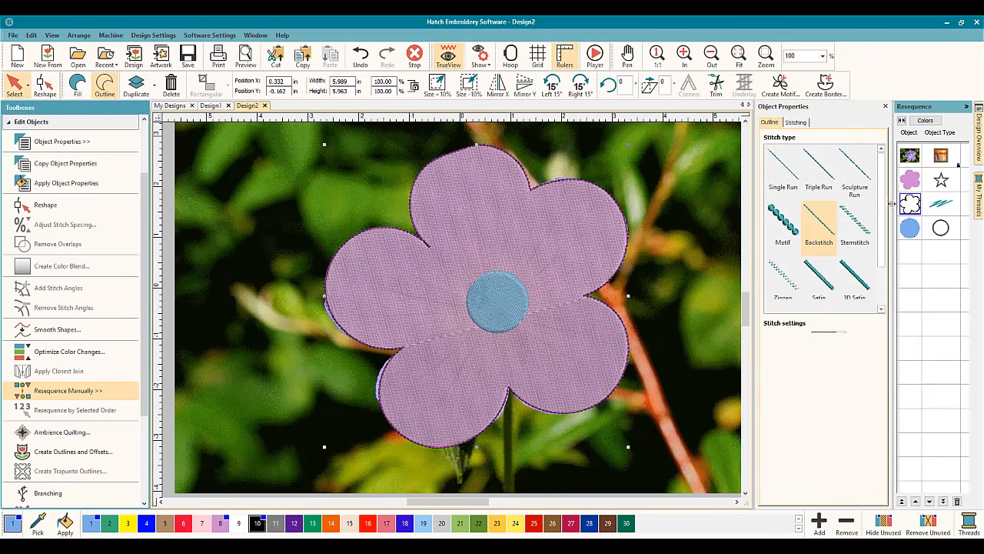
left_click_drag(913, 252, 911, 256)
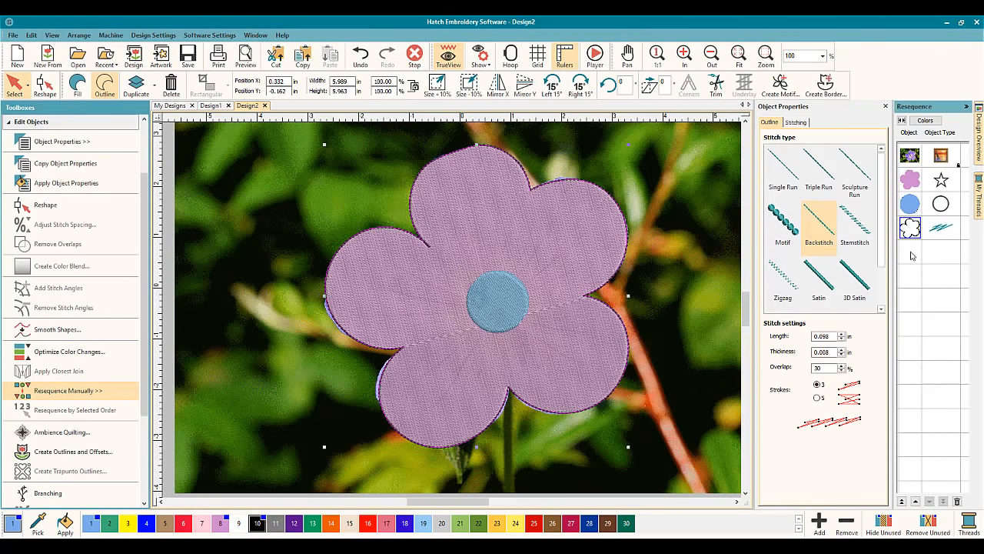
Try the Stemstitch outline type on the black petal outline, and change it to Blanket instead.
left_click(854, 225)
left_click(653, 229)
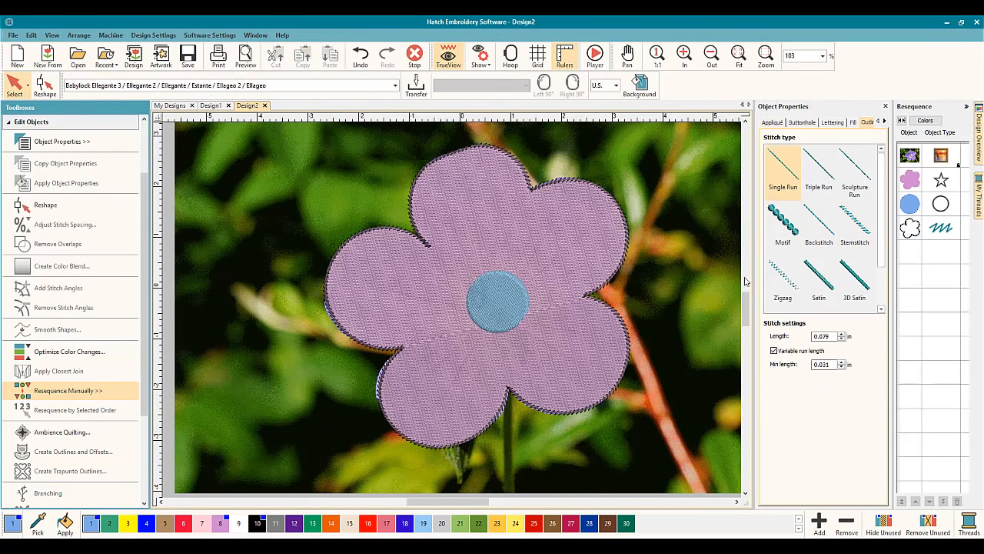
left_click(912, 229)
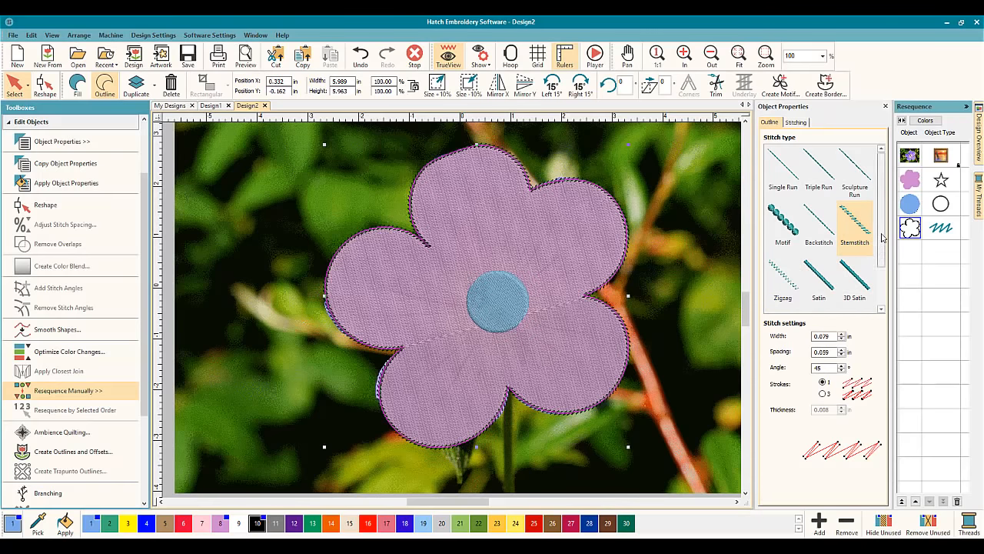
left_click_drag(882, 236, 878, 282)
left_click(792, 274)
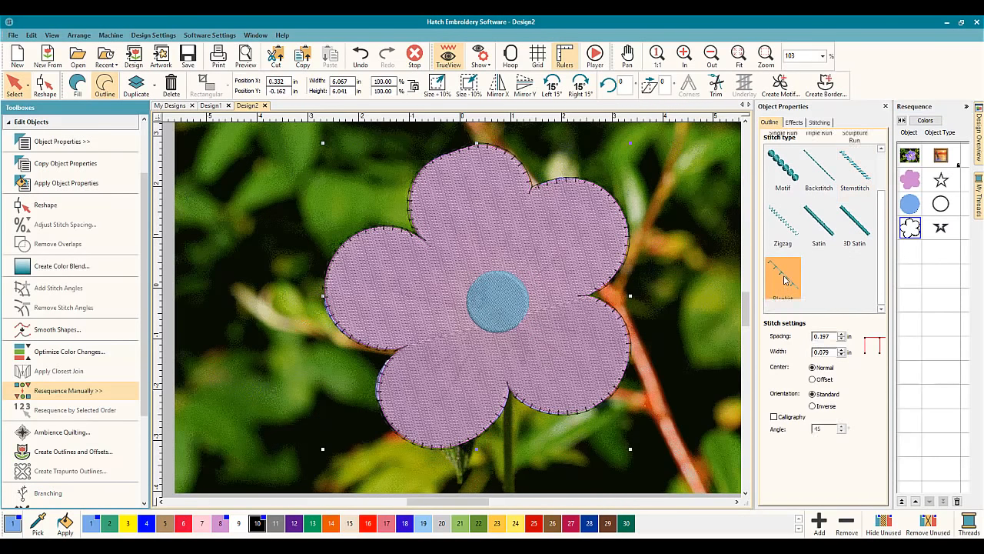
left_click(677, 296)
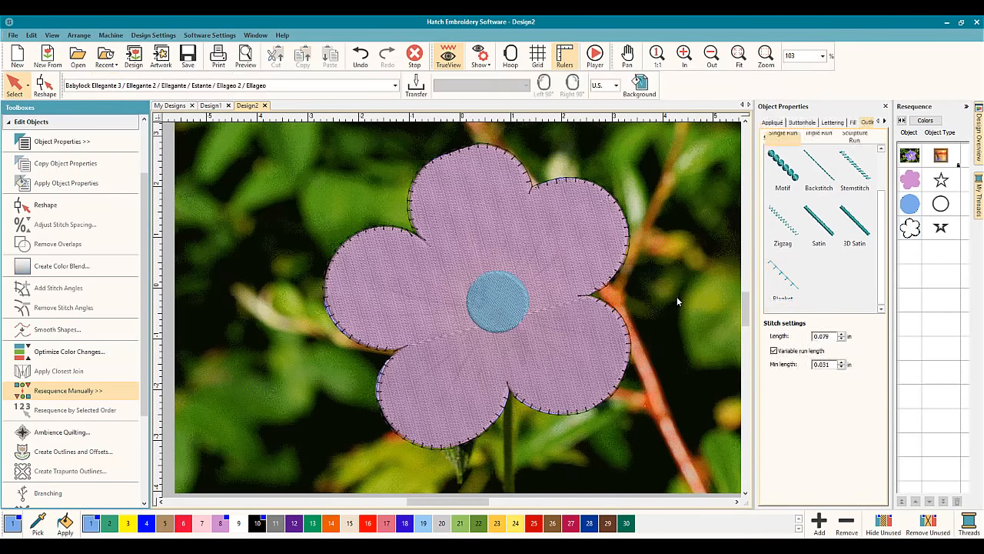
Group the petal fill, the centre circle and the black outline into one object.
left_click(913, 182)
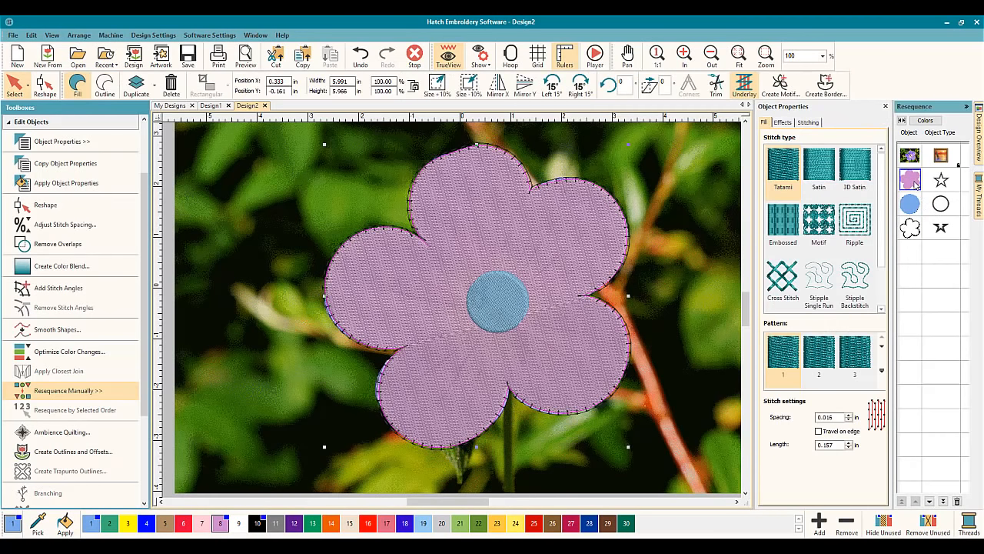
left_click(910, 228, "ctrl")
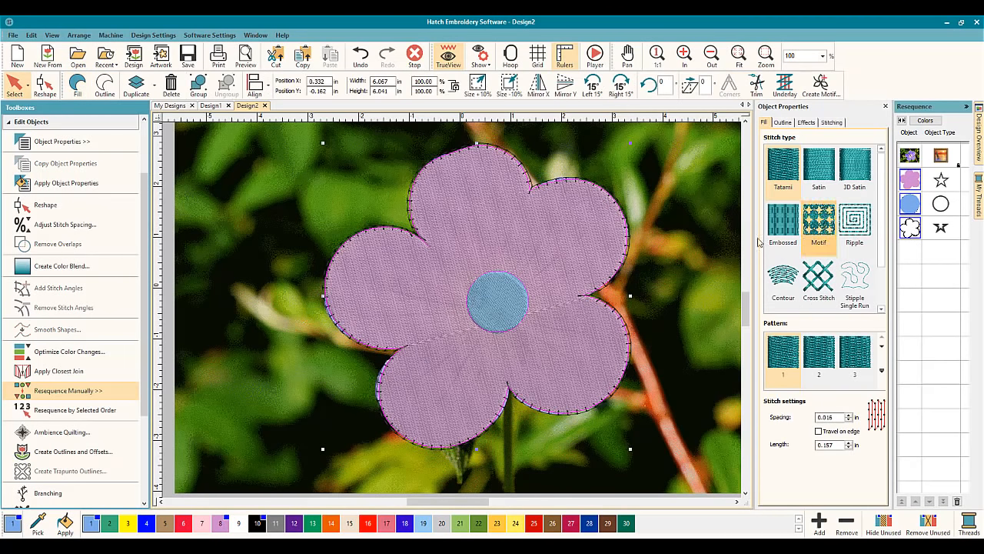
left_click(198, 84)
Move the grouped flower off the photo into the empty area at its upper left and scale it down to about 1.10 by 1.09 in.
scroll(361, 245, "down", 3)
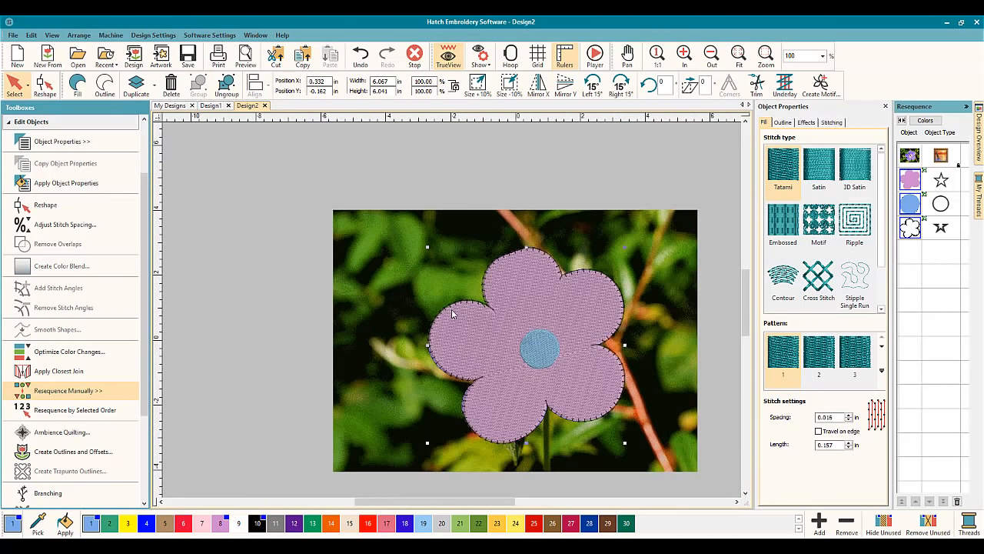
left_click_drag(501, 324, 226, 235)
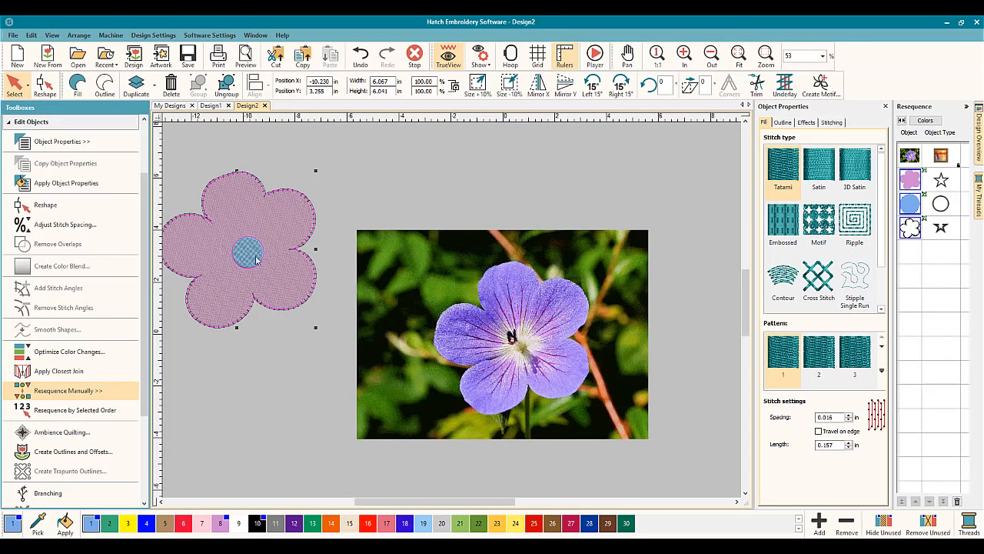
left_click_drag(318, 331, 263, 226)
scroll(270, 223, "up", 1)
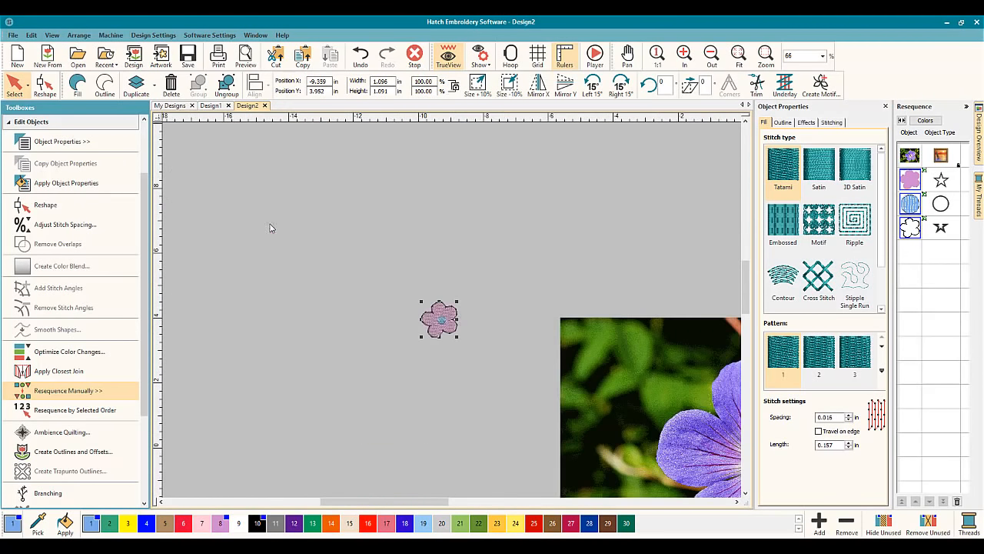
scroll(491, 323, "up", 2)
scroll(449, 314, "up", 4)
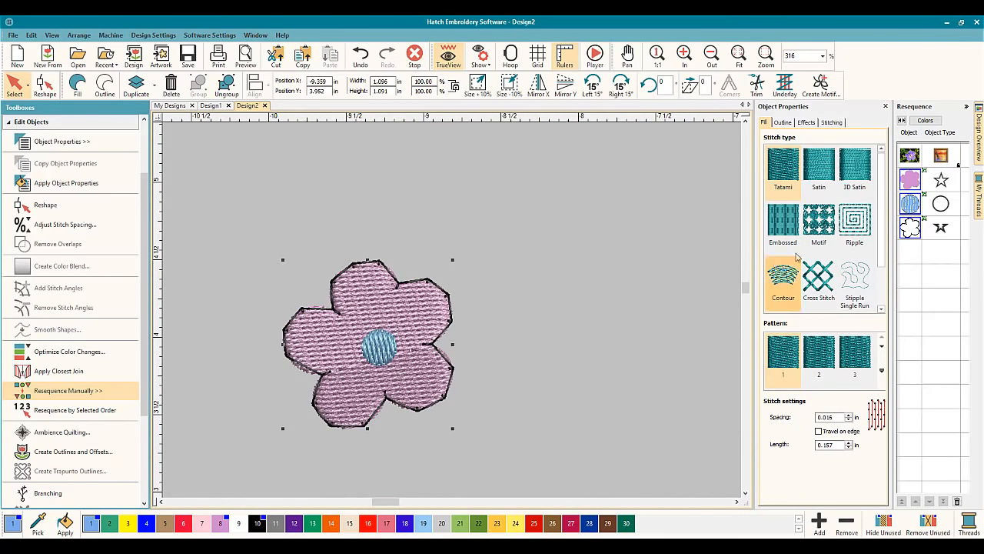
Ungroup the small flower and change its black outline to Backstitch.
left_click(231, 86)
left_click(913, 227)
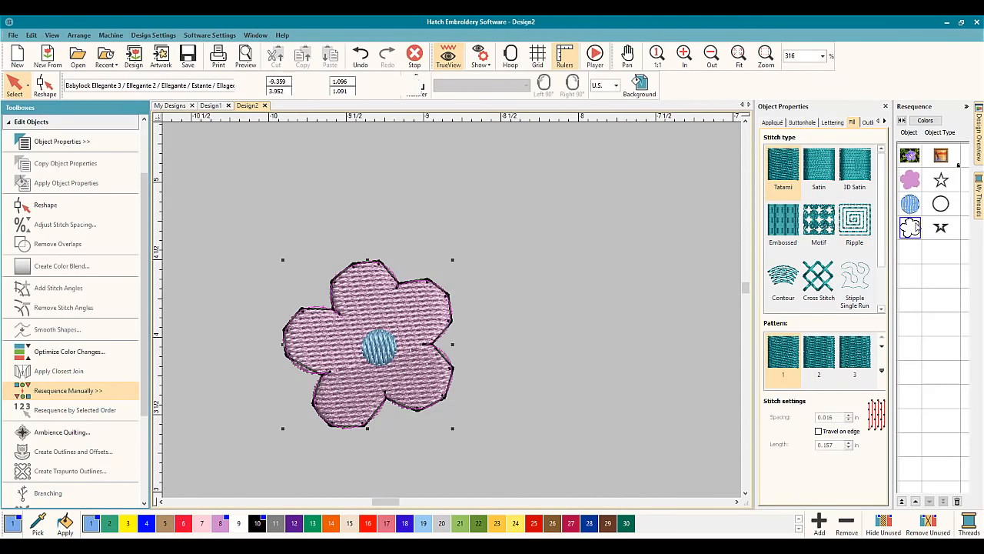
left_click(820, 183)
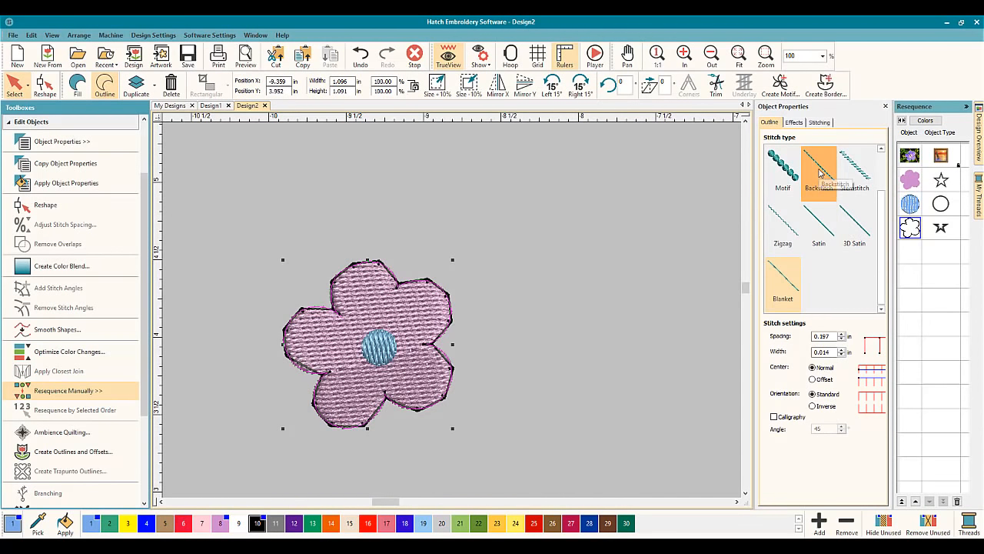
left_click(519, 278)
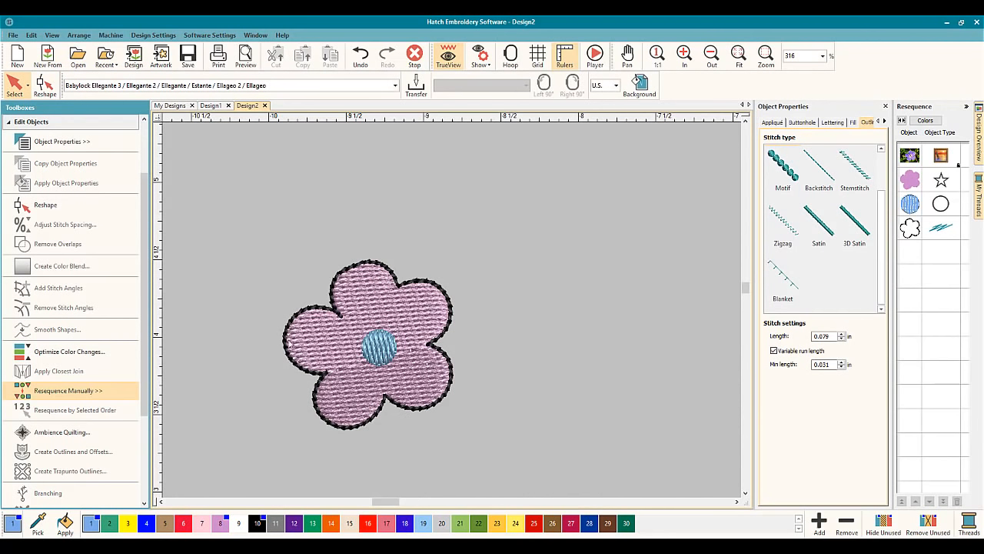
scroll(454, 316, "down", 3)
scroll(453, 315, "down", 4)
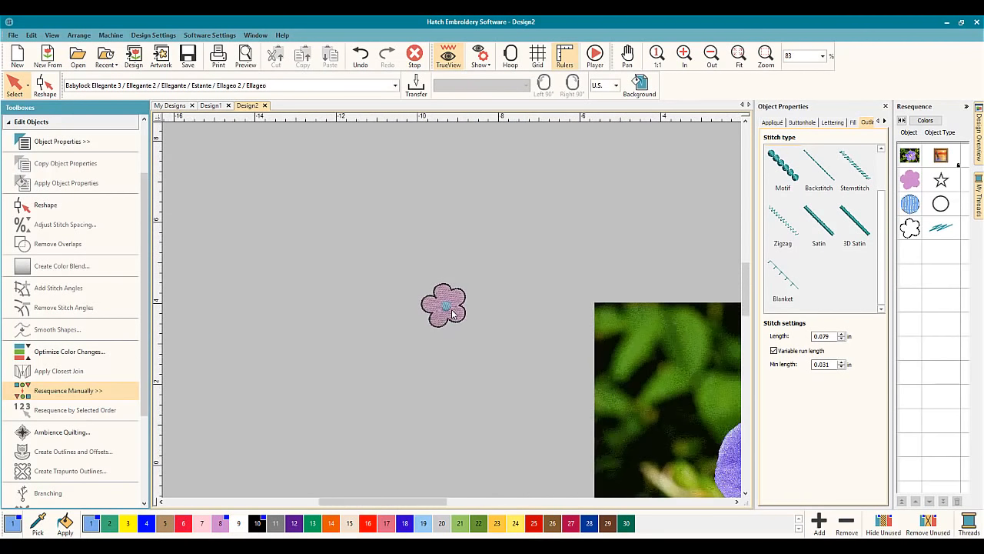
left_click(451, 307)
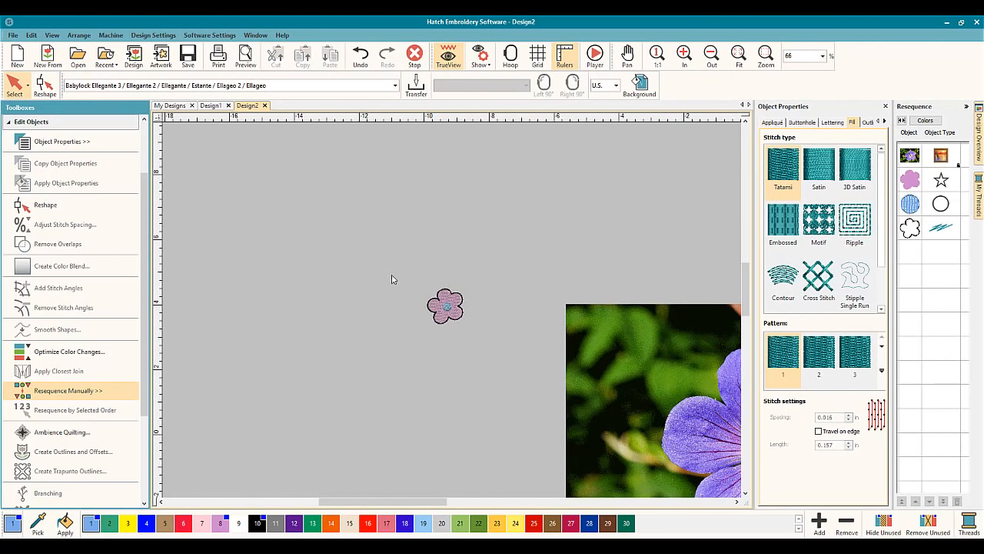
Group the small flower's petal fill, centre circle and outline, and move the group to the empty area above the photo.
left_click_drag(393, 276, 486, 338)
left_click(198, 86)
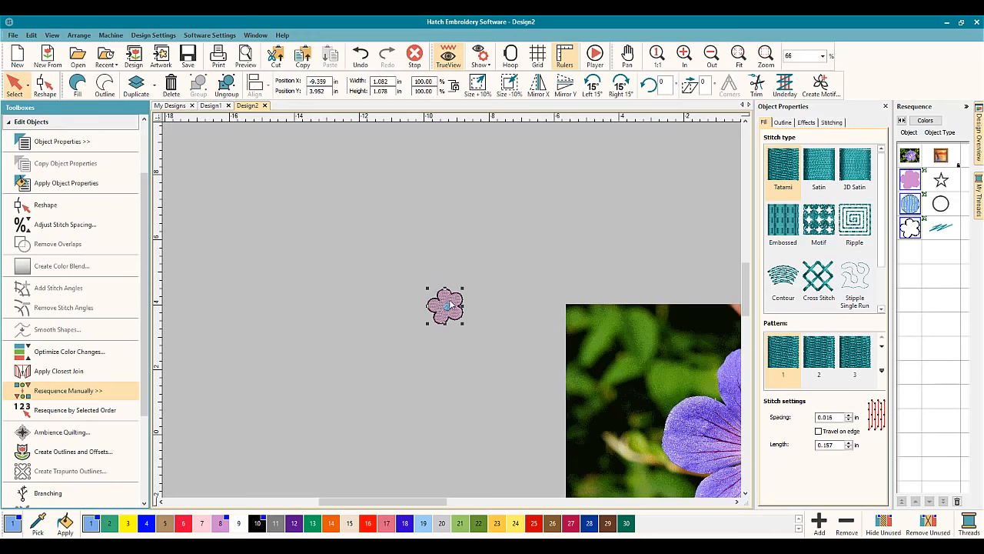
left_click_drag(452, 305, 545, 261)
scroll(488, 325, "down", 4)
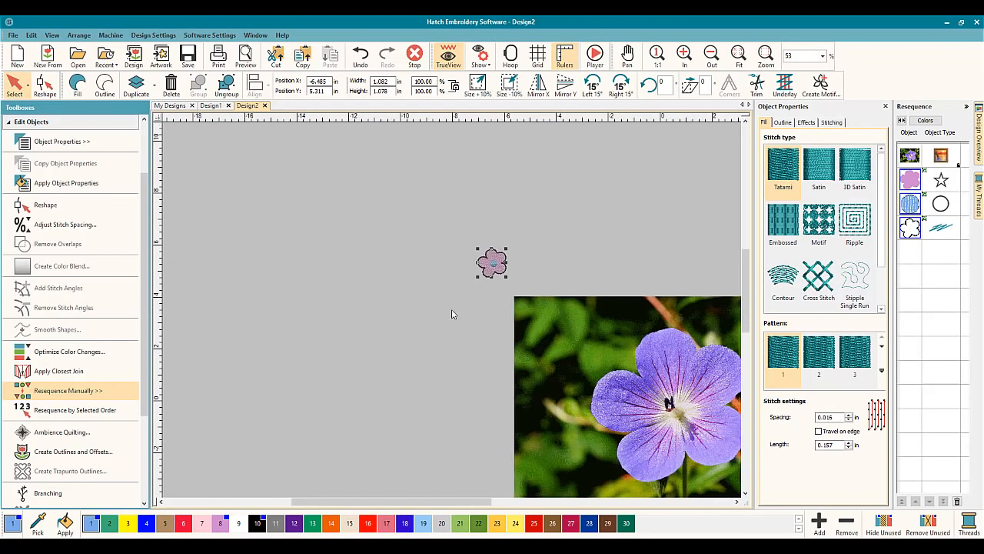
left_click_drag(479, 279, 573, 277)
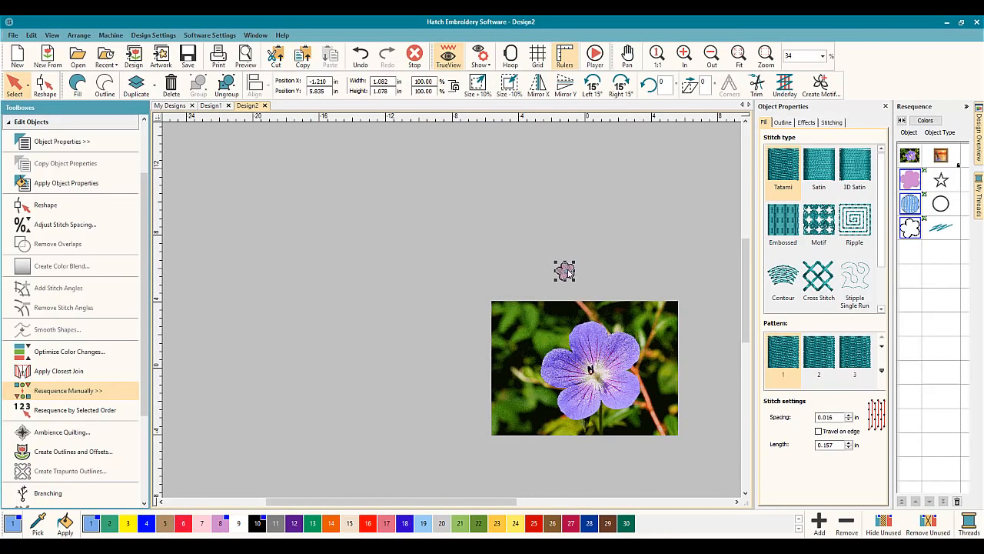
Scale the grouped flower up to about 5.53 by 5.50 in and move it well clear of the photo's upper-left corner.
left_click_drag(569, 272, 512, 365)
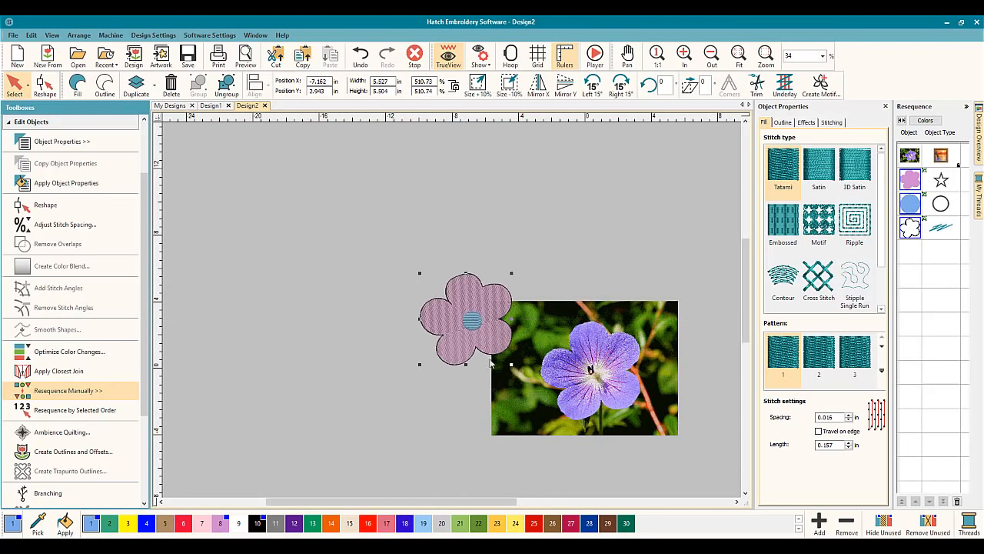
left_click_drag(477, 320, 379, 241)
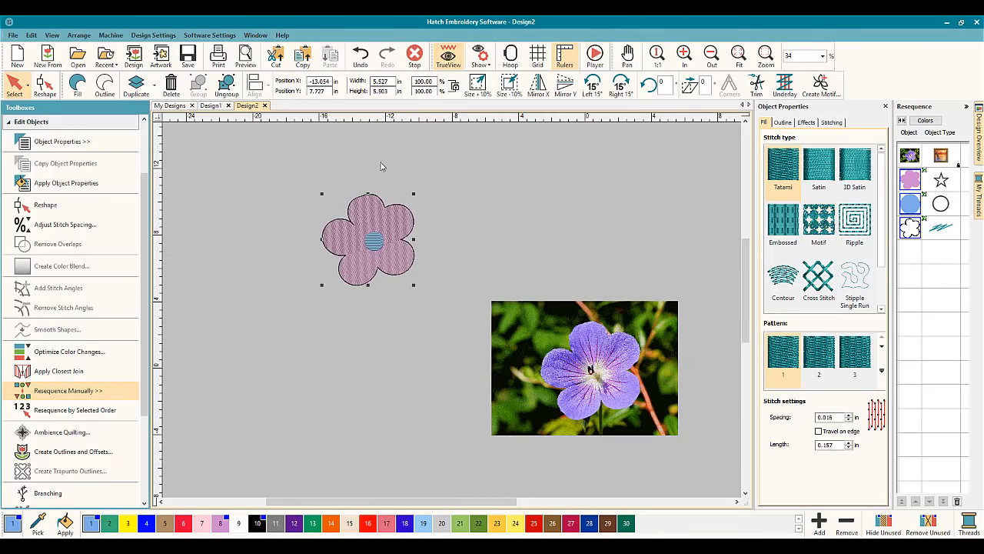
Ungroup the enlarged flower and change its black outline to Blanket stitch.
left_click(228, 86)
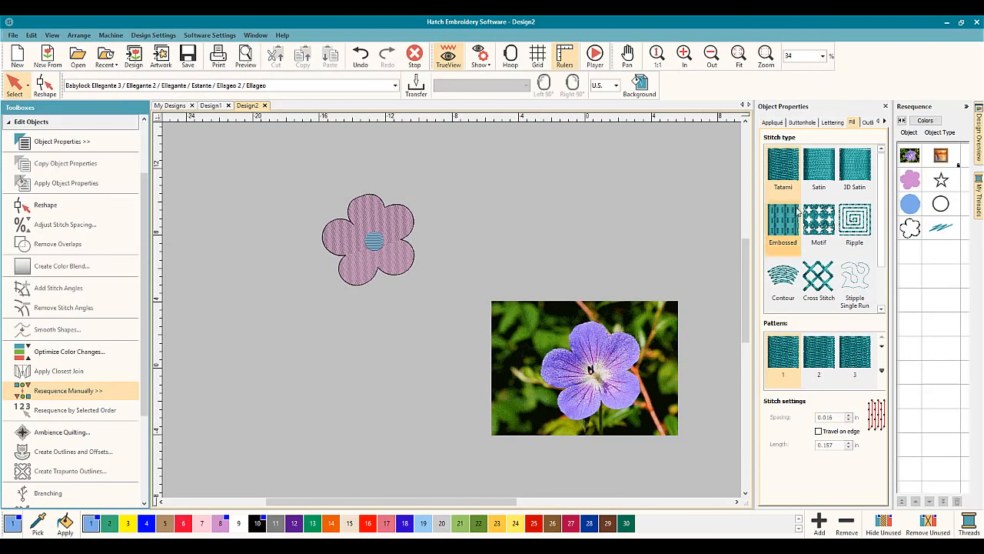
left_click(910, 228)
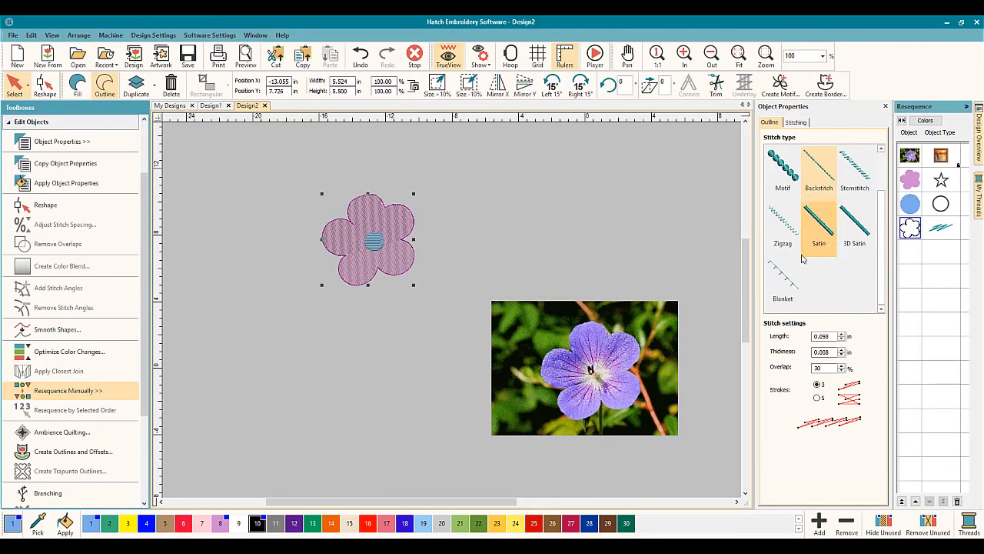
left_click(784, 278)
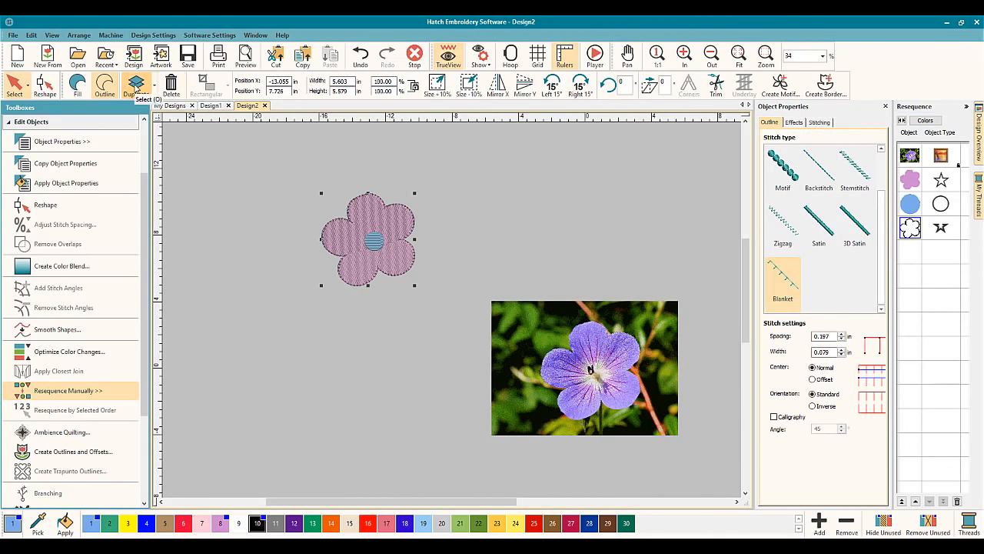
left_click(483, 180)
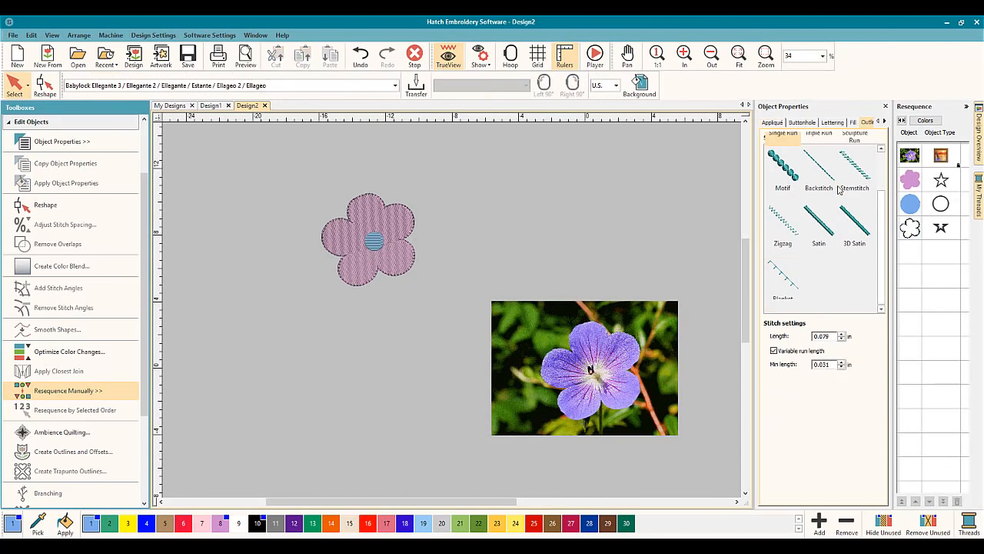
Regroup the enlarged flower's petal fill, centre circle and blanket-stitched outline.
left_click(911, 180)
left_click(910, 227, "ctrl")
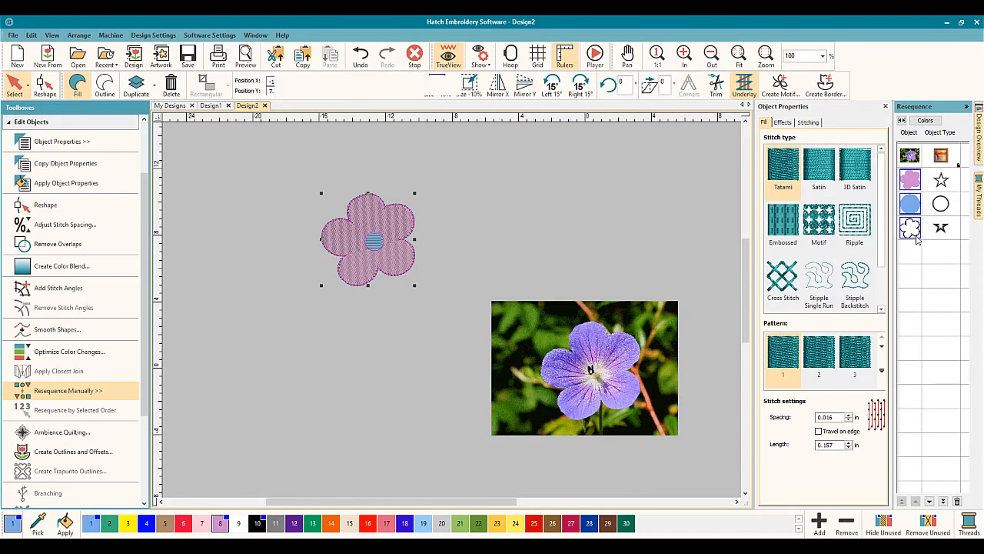
left_click(199, 84)
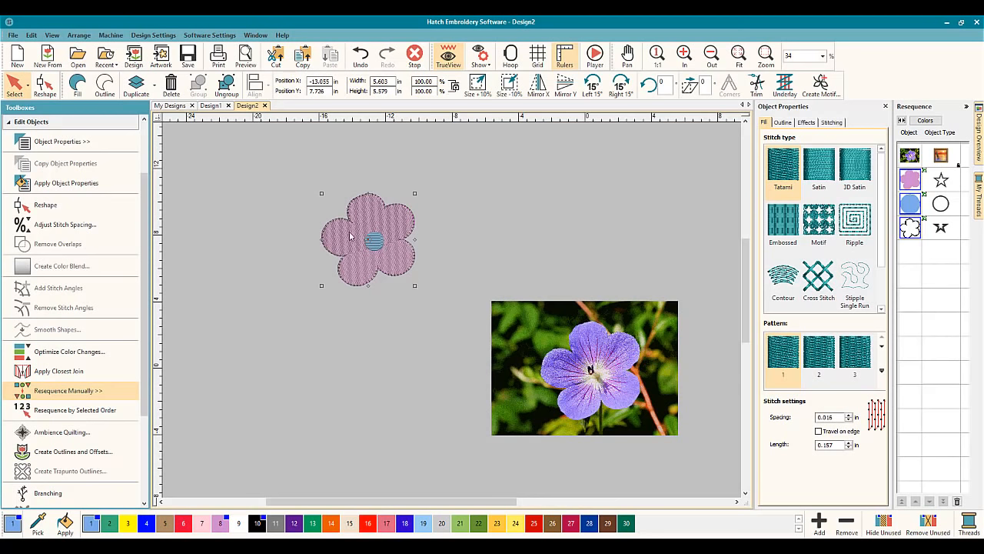
Reposition the grouped flower in the empty area beside the photo, at about X -11.77, Y 5.23 in.
left_click_drag(338, 239, 345, 282)
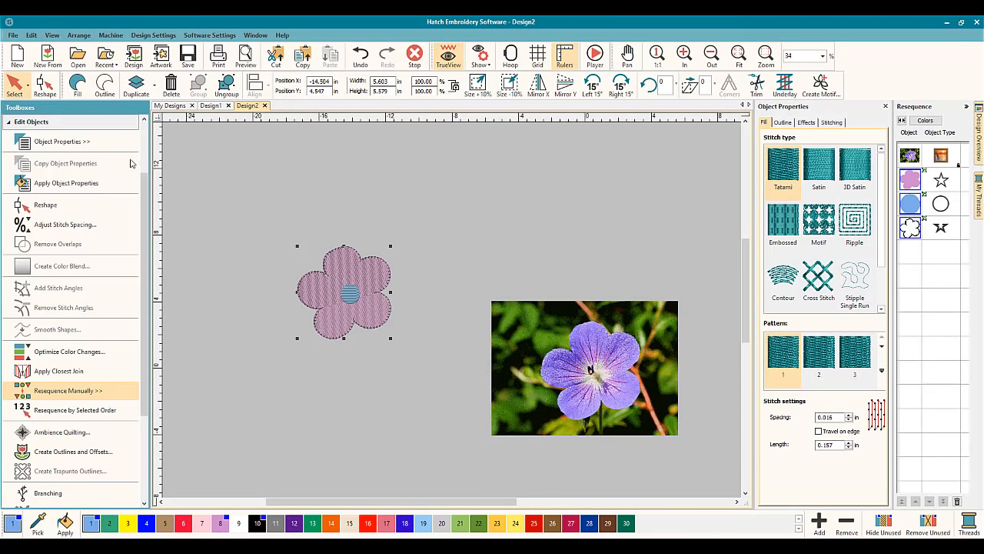
left_click(83, 123)
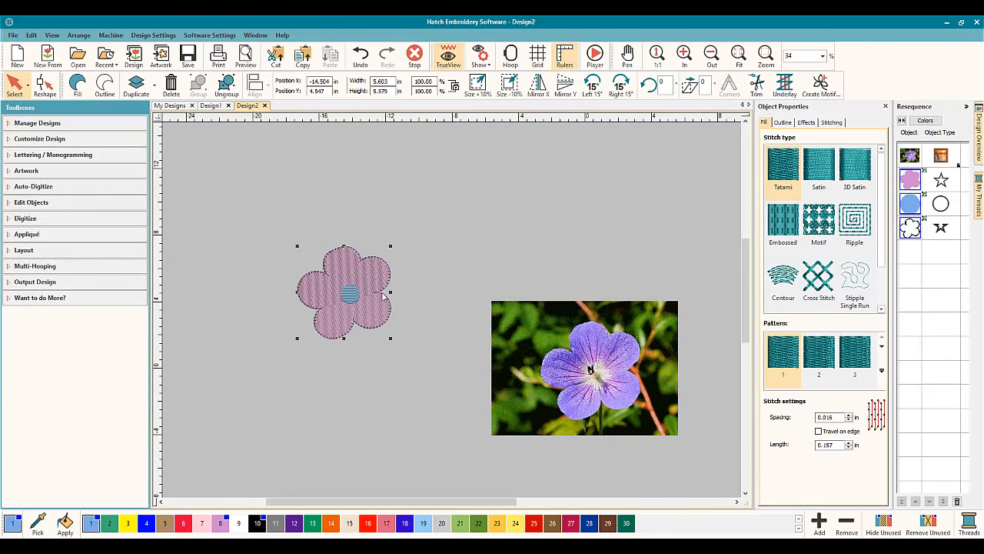
scroll(416, 346, "down", 1)
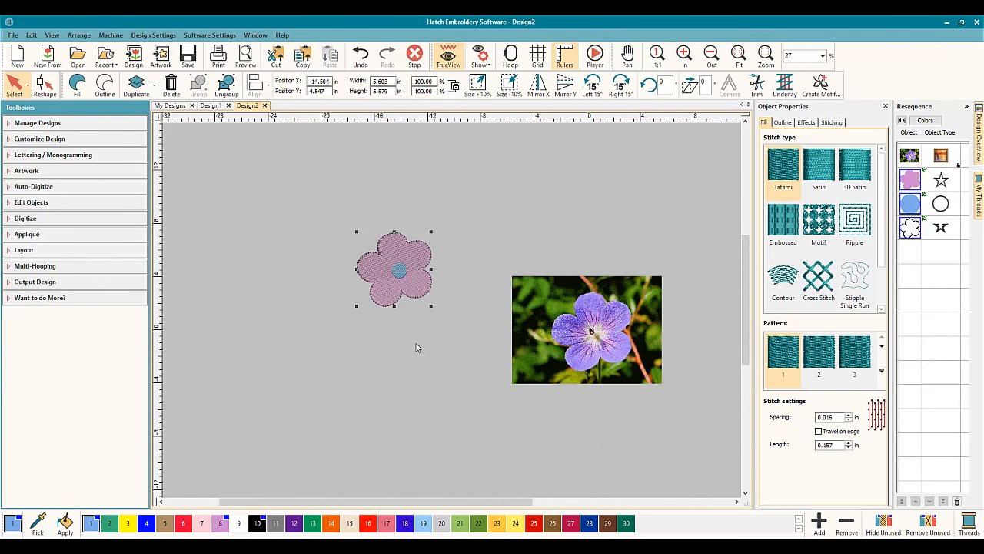
scroll(446, 297, "down", 1)
left_click_drag(421, 266, 457, 249)
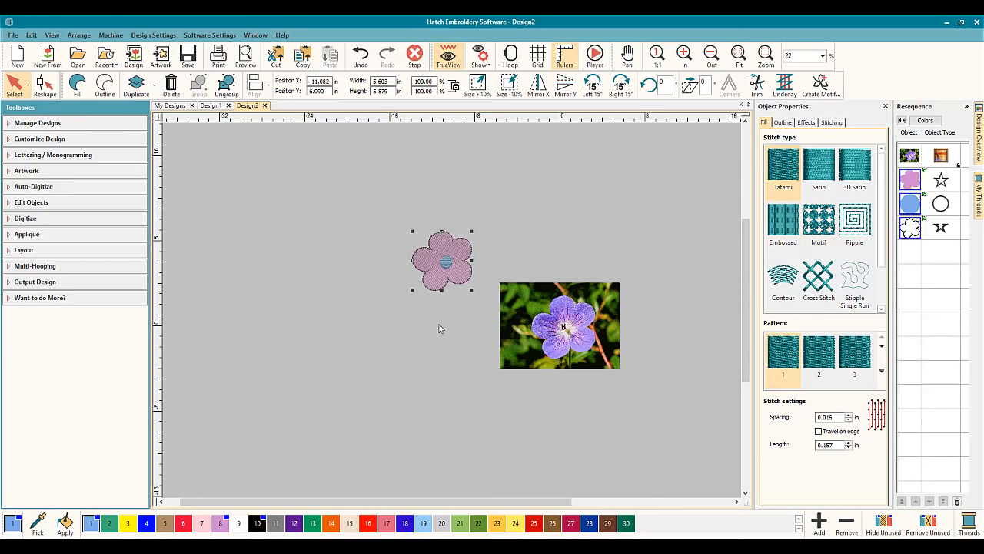
scroll(438, 328, "up", 4)
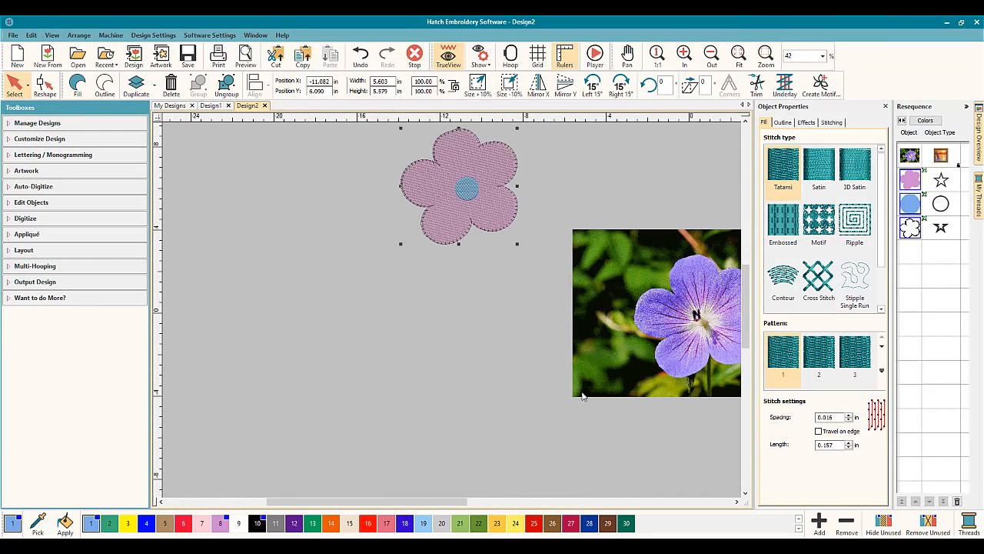
left_click(737, 501)
left_click(736, 501)
left_click(737, 501)
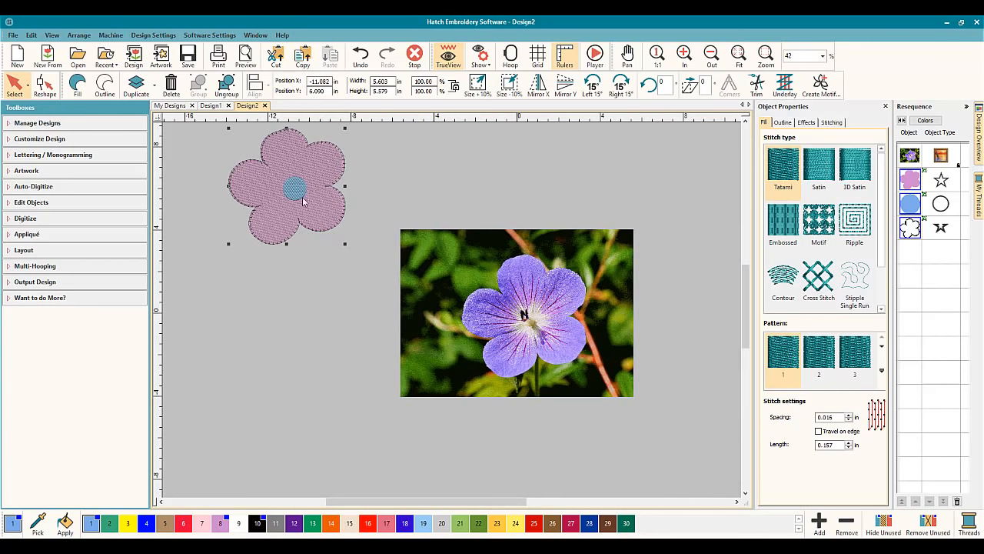
left_click_drag(329, 206, 314, 224)
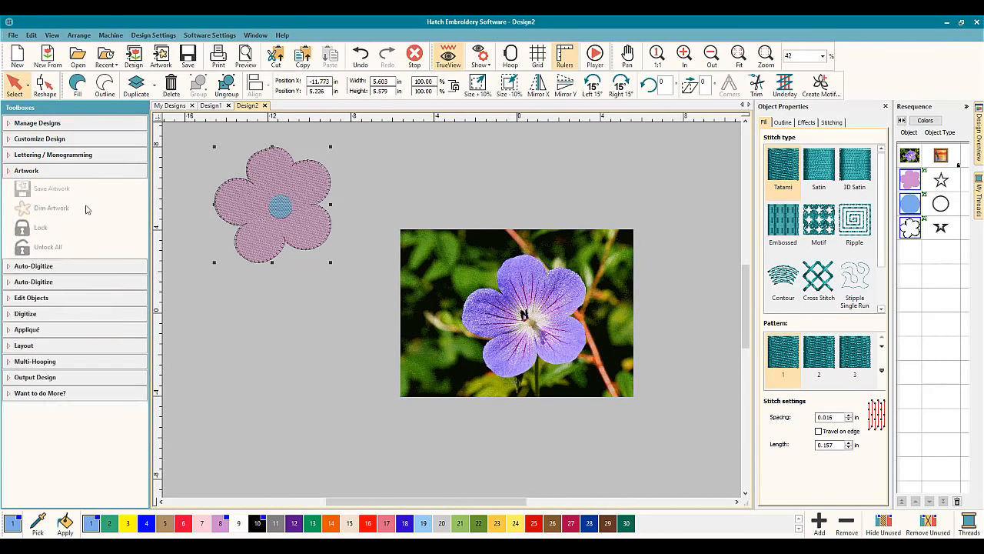
Create a lettering object reading 1 in the Block2 font on the photo, beside the flower's left petal.
mouse_move(59, 219)
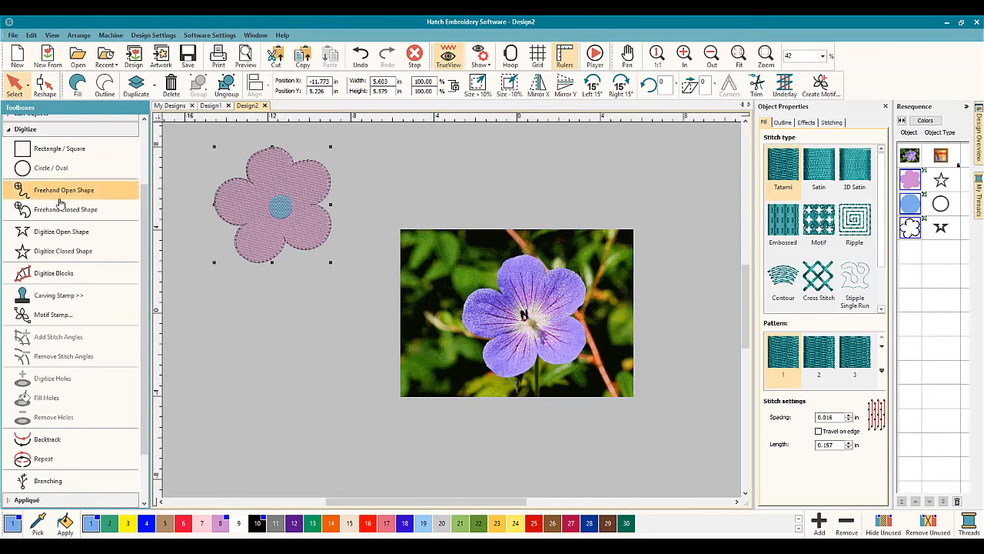
left_click(46, 131)
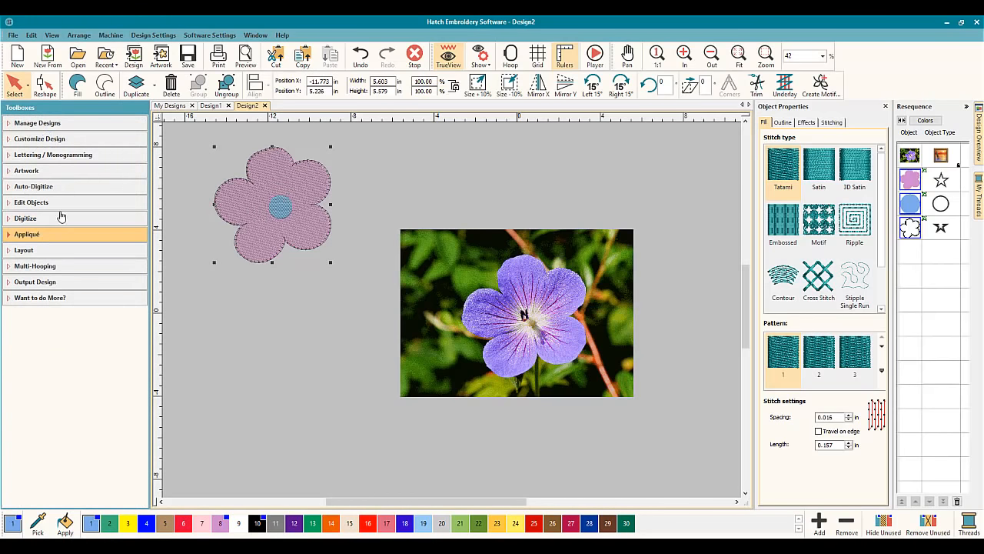
mouse_move(68, 155)
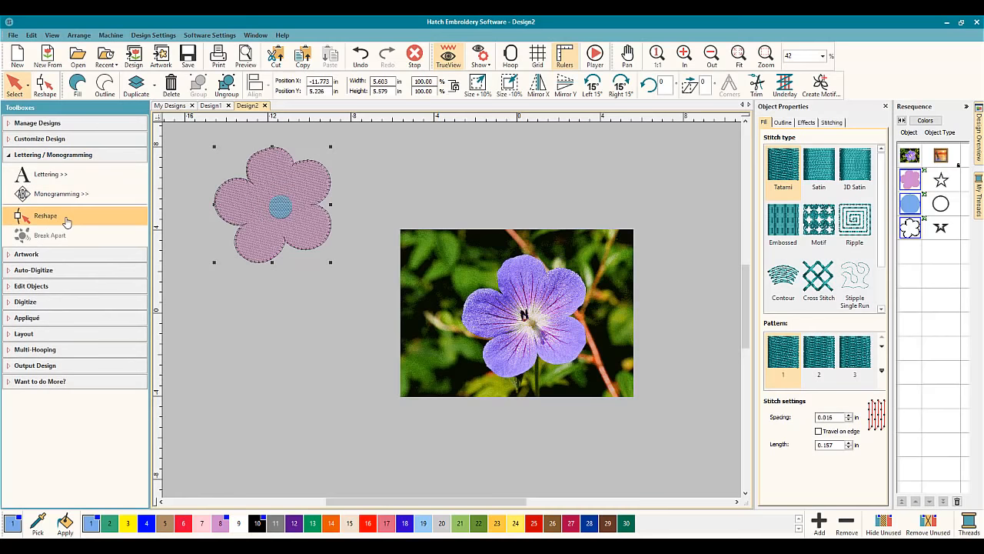
left_click(51, 175)
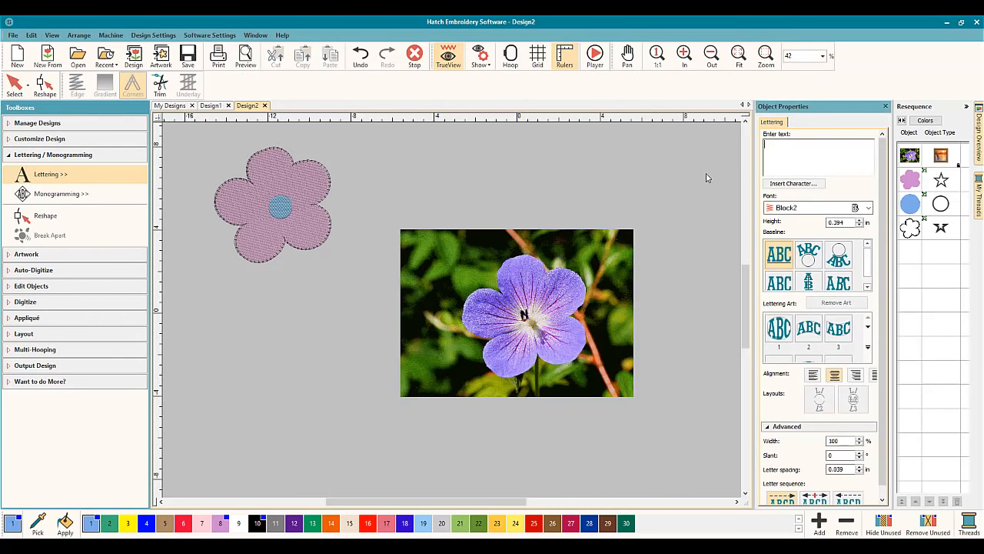
type("1")
key("Return")
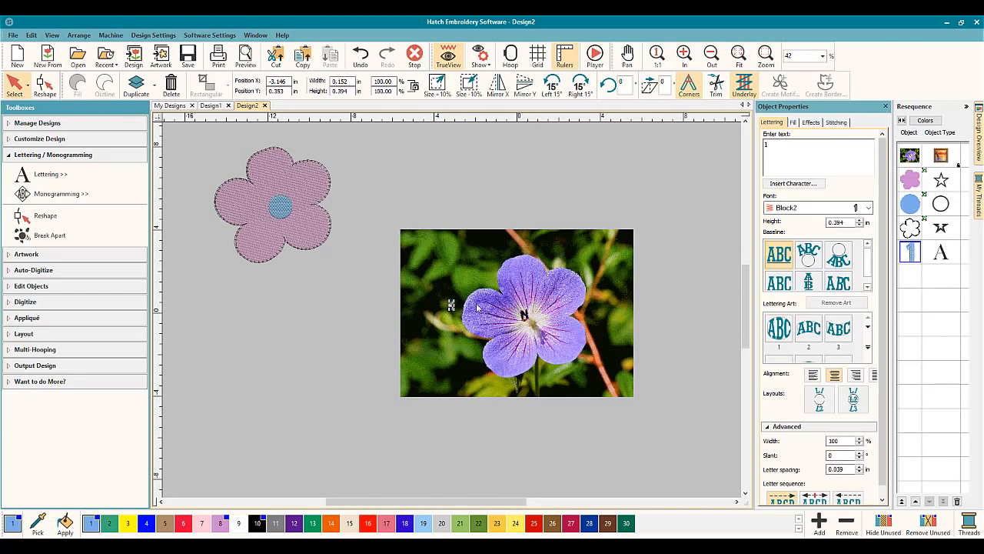
Enlarge the number 1 to about 0.77 by 2.01 in and place it just below the stitched flower.
scroll(442, 323, "up", 1)
scroll(441, 324, "up", 2)
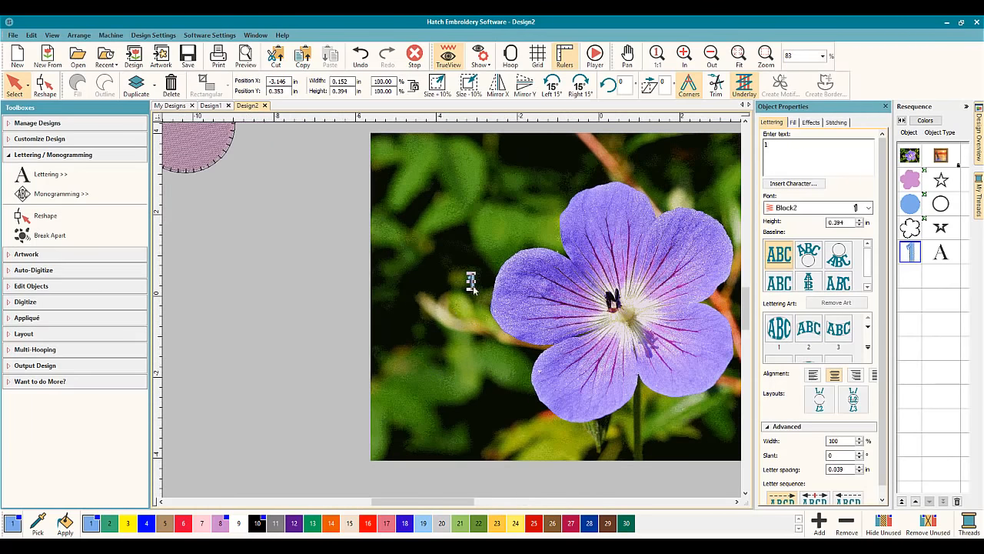
left_click_drag(473, 285, 397, 201)
left_click_drag(300, 218, 180, 197)
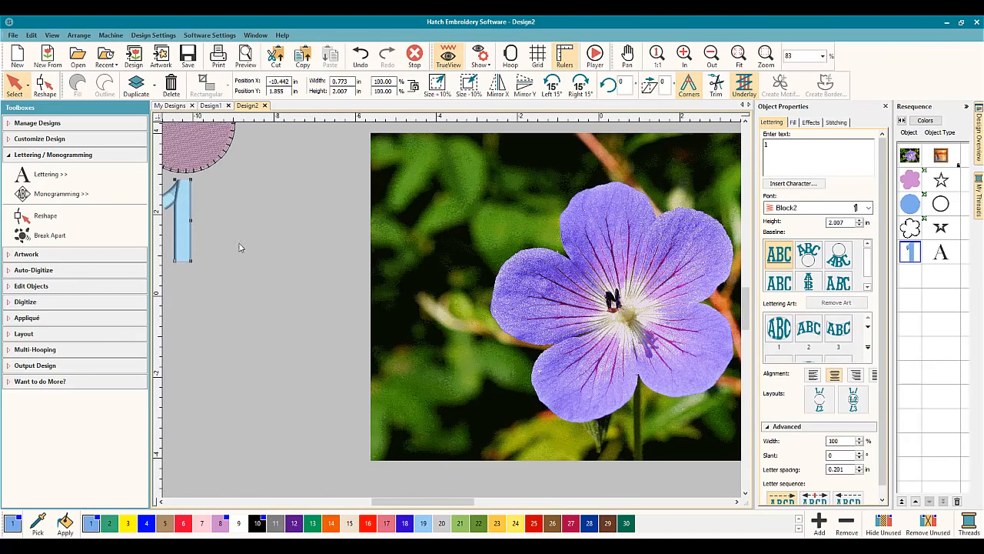
left_click(242, 246)
scroll(454, 310, "down", 2)
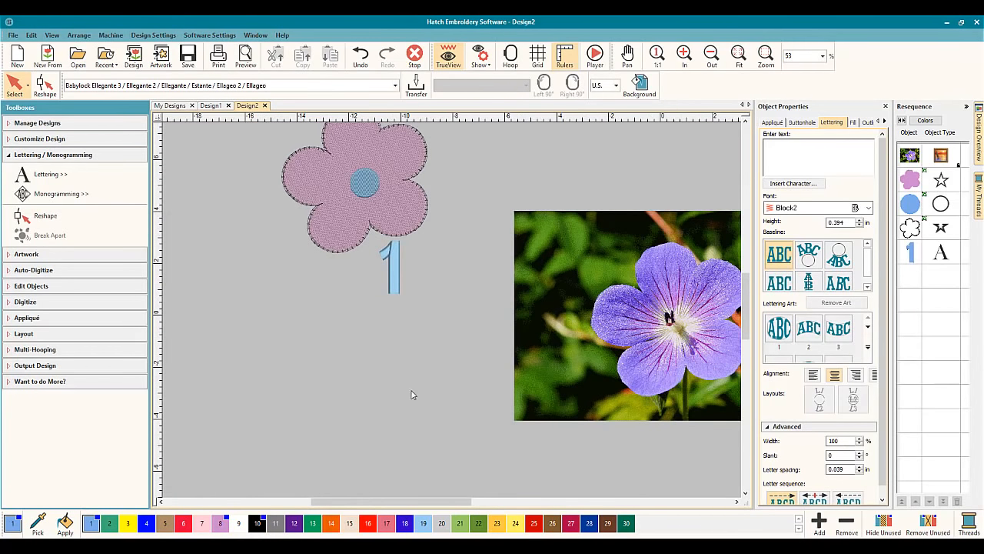
Digitize a closed Tatami-filled shape about 6.03 by 5.92 in around all five petals of the photographed flower, and select it.
left_click_drag(400, 503, 465, 490)
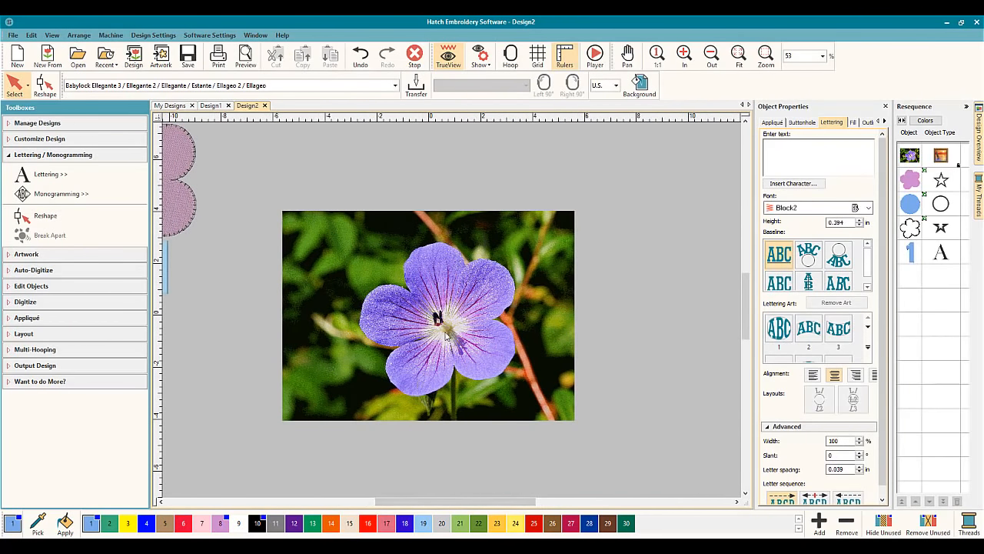
scroll(431, 375, "up", 1)
scroll(451, 312, "up", 1)
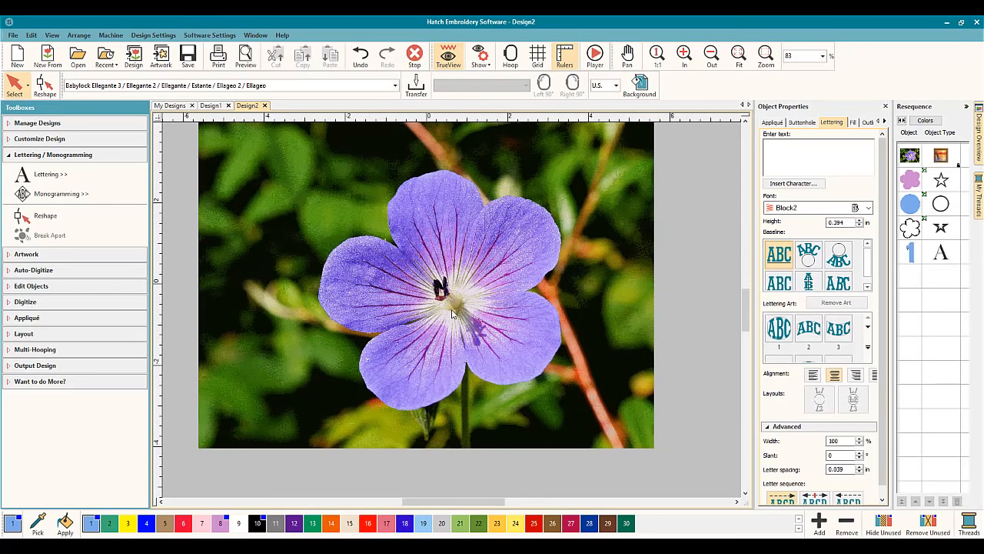
left_click(101, 156)
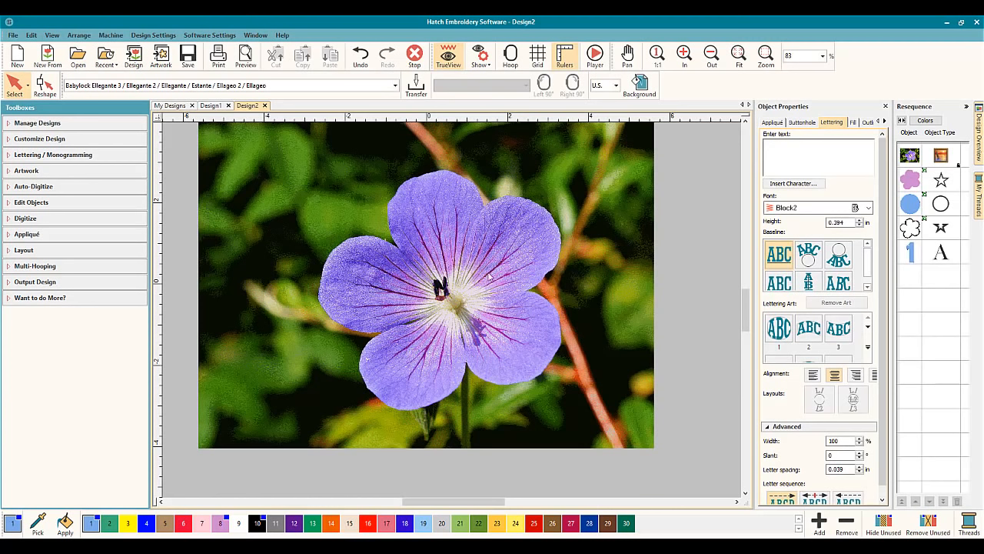
left_click(60, 217)
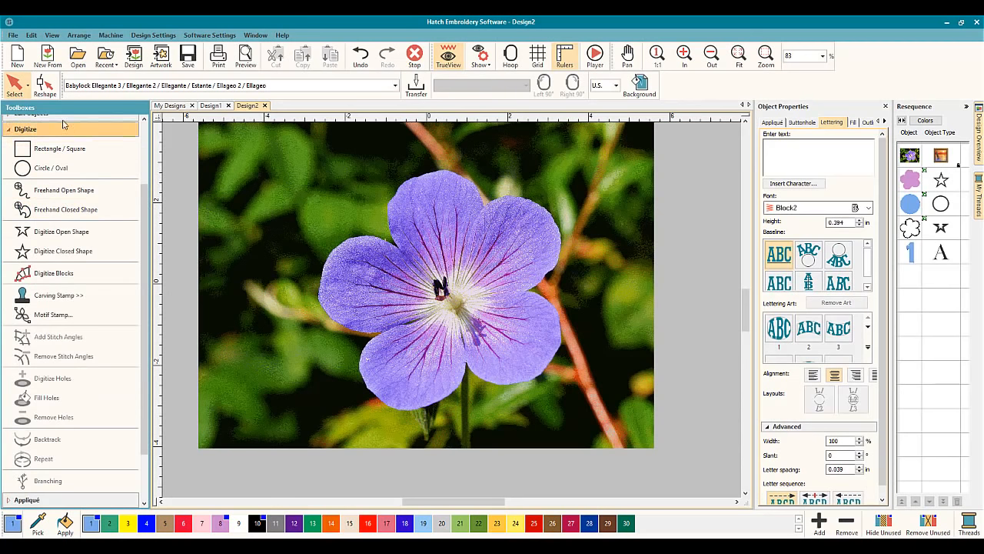
left_click(63, 253)
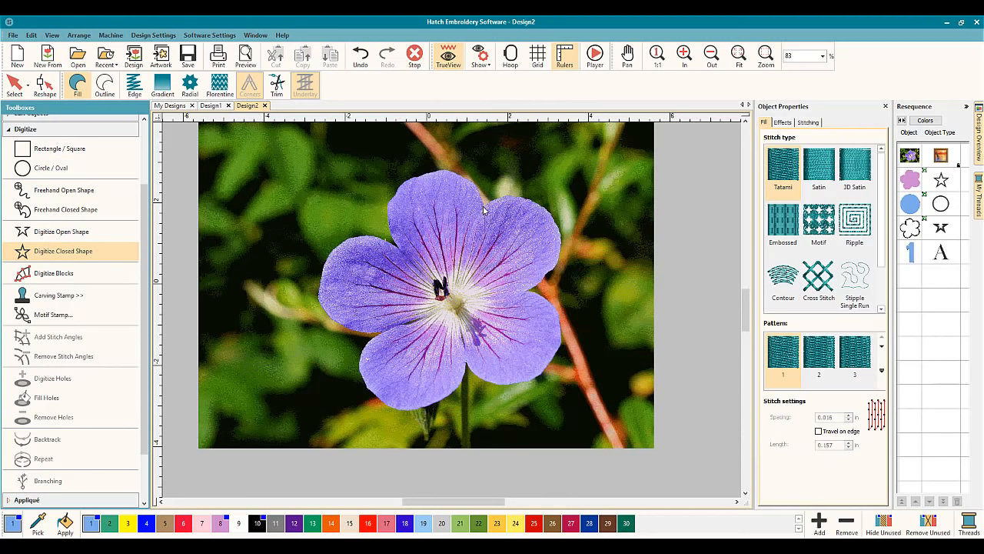
left_click(453, 172)
left_click(389, 215)
left_click(403, 251)
right_click(359, 234)
right_click(324, 263)
right_click(321, 304)
left_click(388, 332)
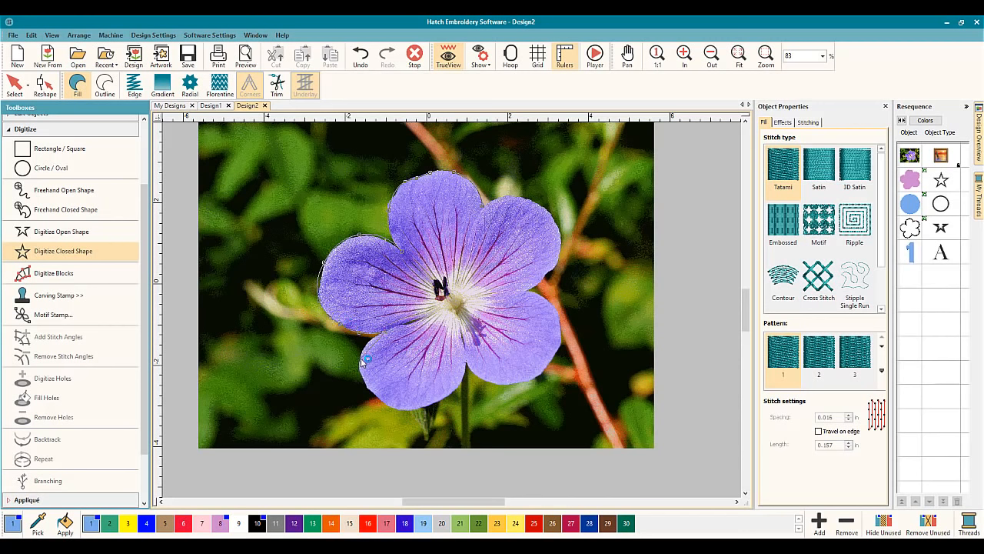
right_click(361, 359)
right_click(450, 396)
left_click(469, 363)
right_click(486, 380)
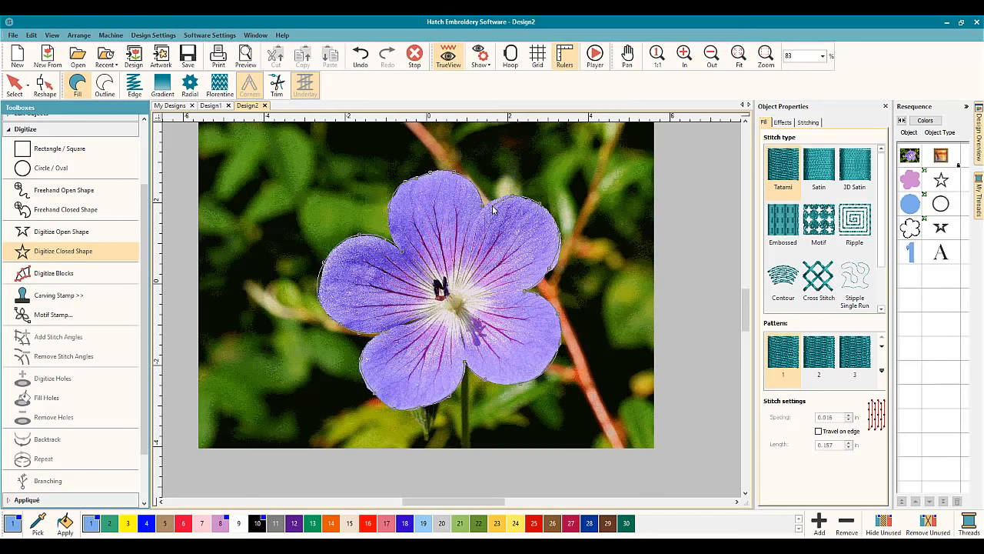
key("Return")
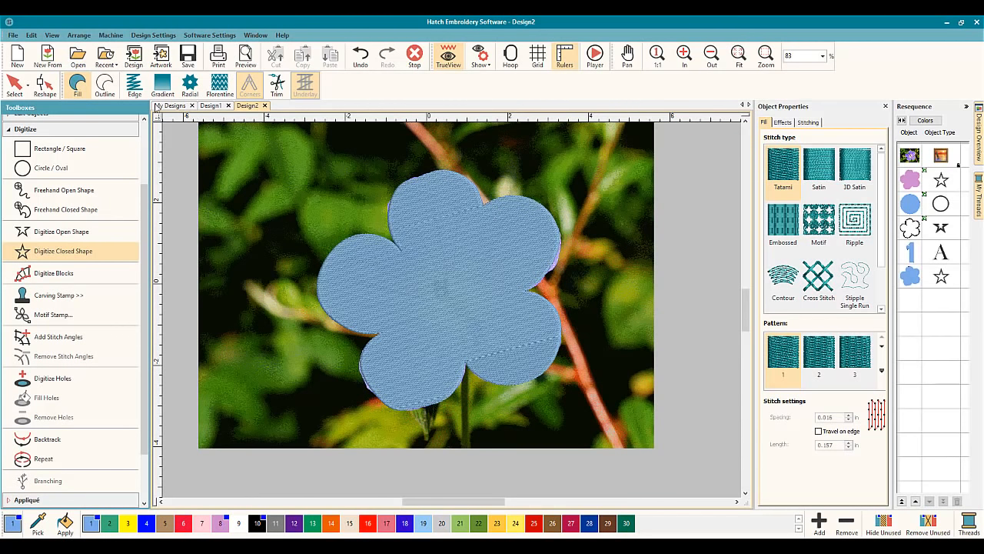
left_click(13, 82)
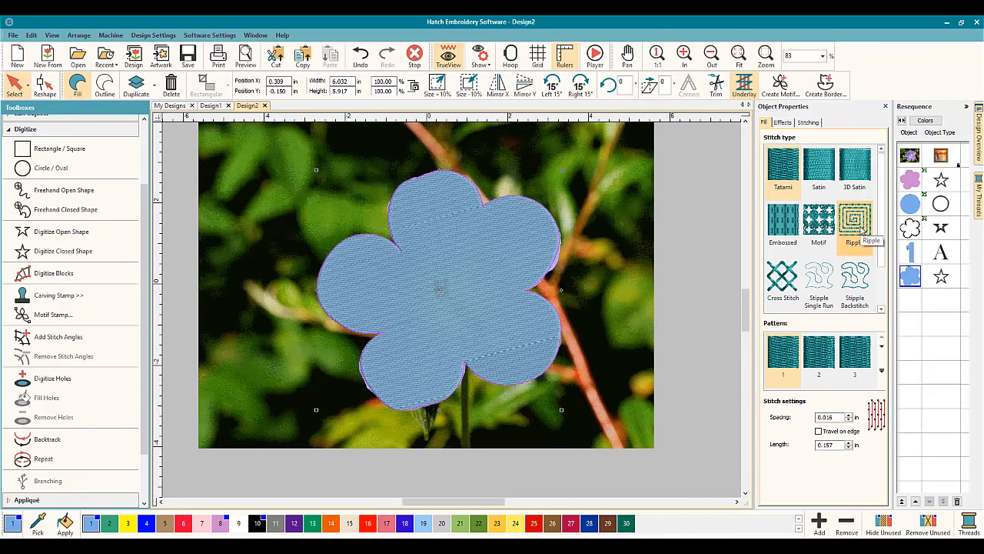
Change the large flower shape's fill to Ripple and recolor it with thread color 8.
left_click(863, 228)
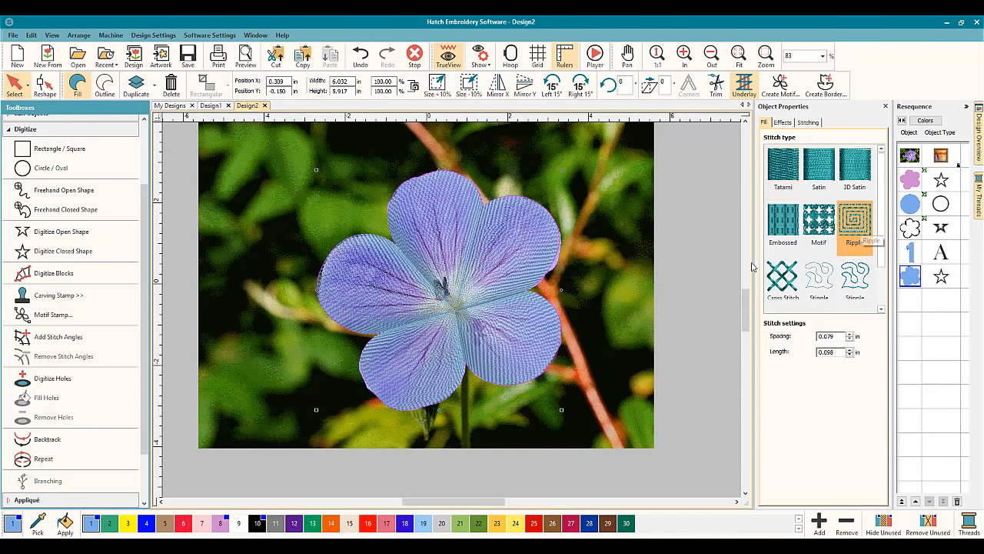
left_click(589, 289)
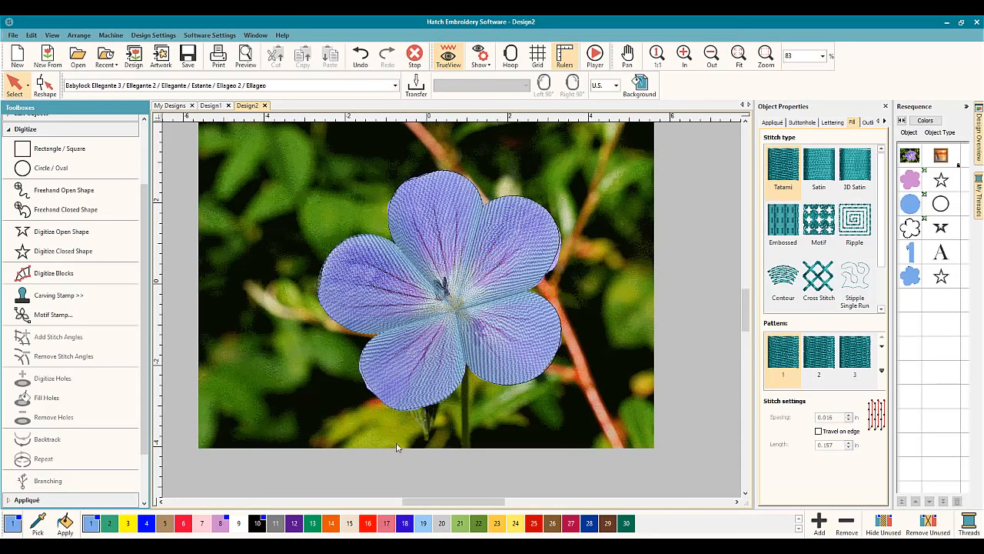
left_click(910, 276)
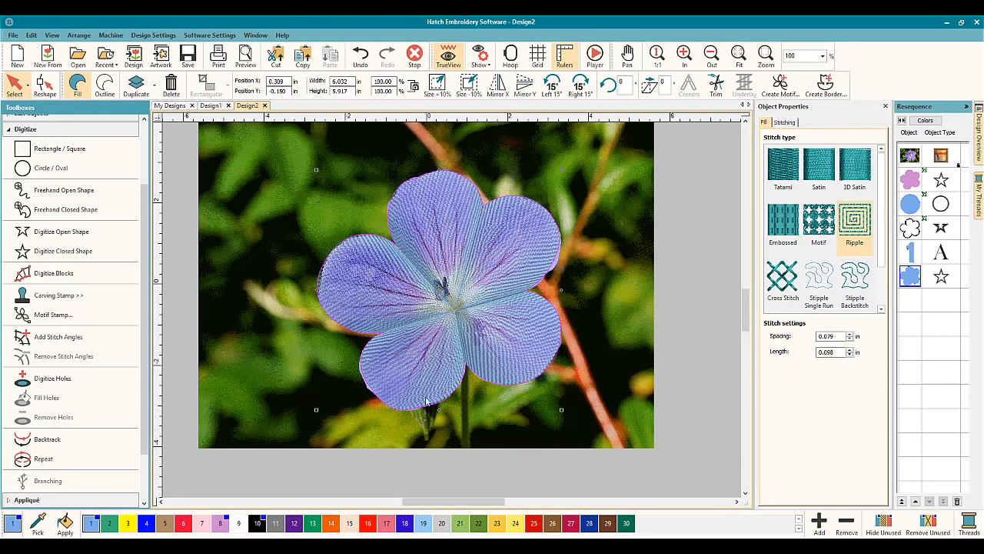
left_click(221, 523)
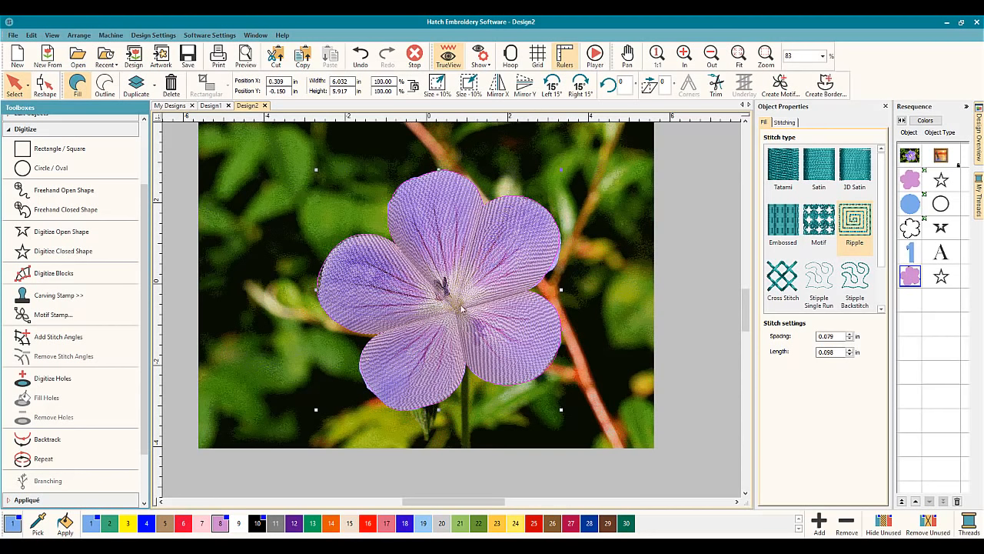
Turn off TrueView and nudge the Ripple-filled flower to about X 0.334, Y -0.112 in.
right_click(915, 286)
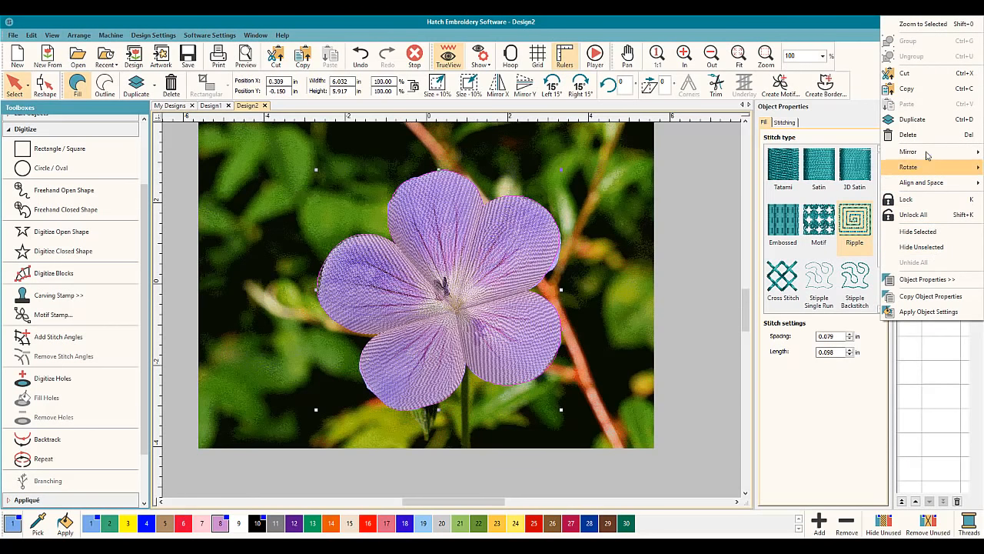
left_click(450, 65)
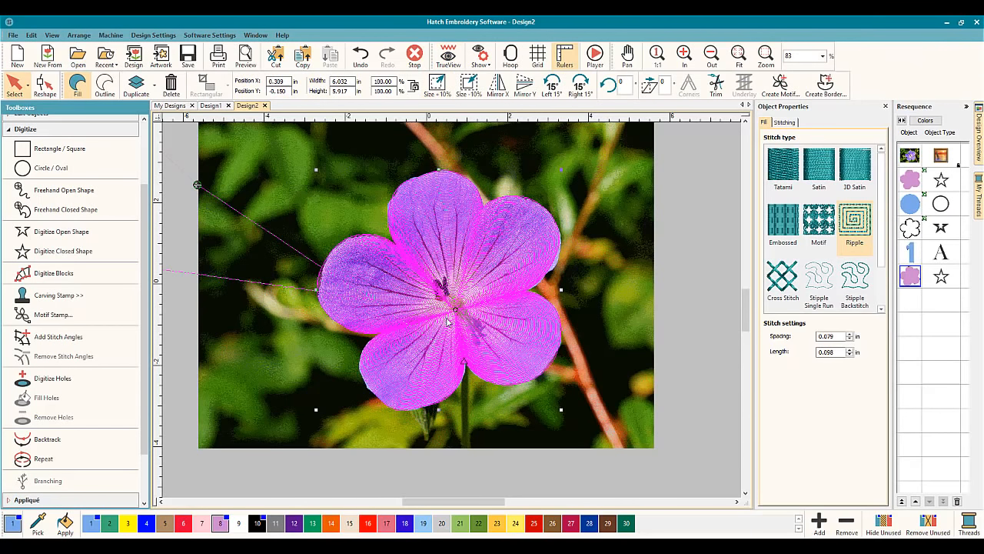
left_click_drag(456, 311, 458, 312)
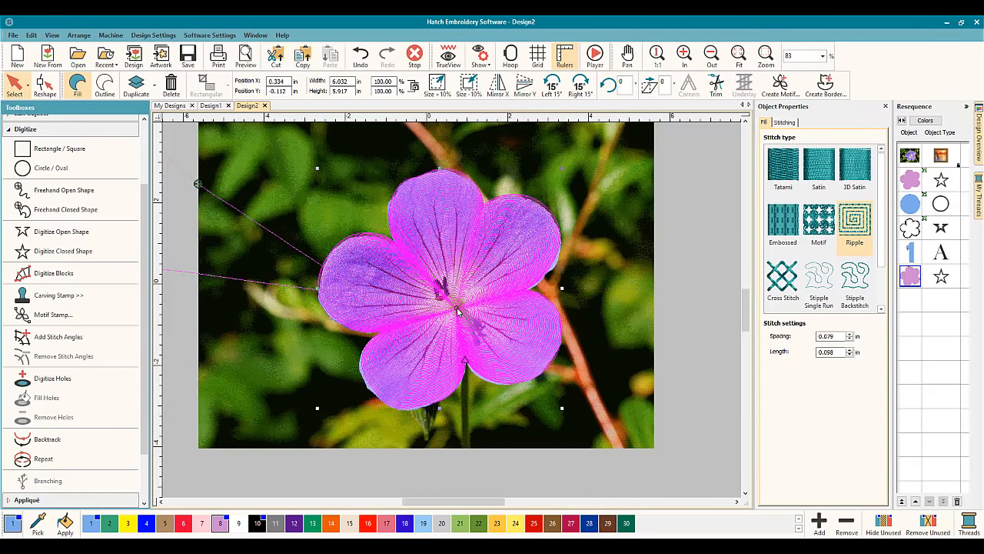
Hide the Ripple flower and digitize a closed, spiky Tatami-filled shape about 2.46 by 2.19 in over the photographed flower's pale center.
right_click(905, 283)
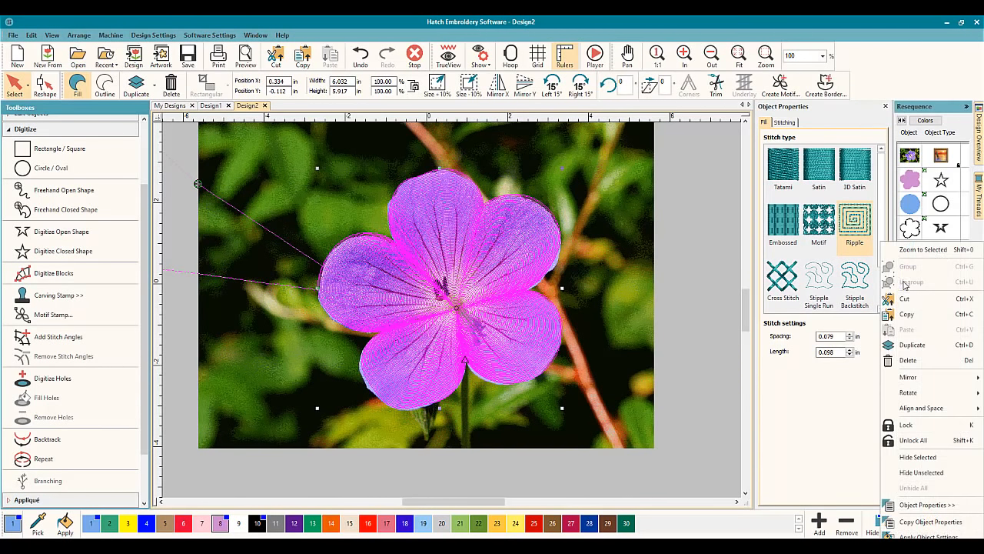
left_click(916, 460)
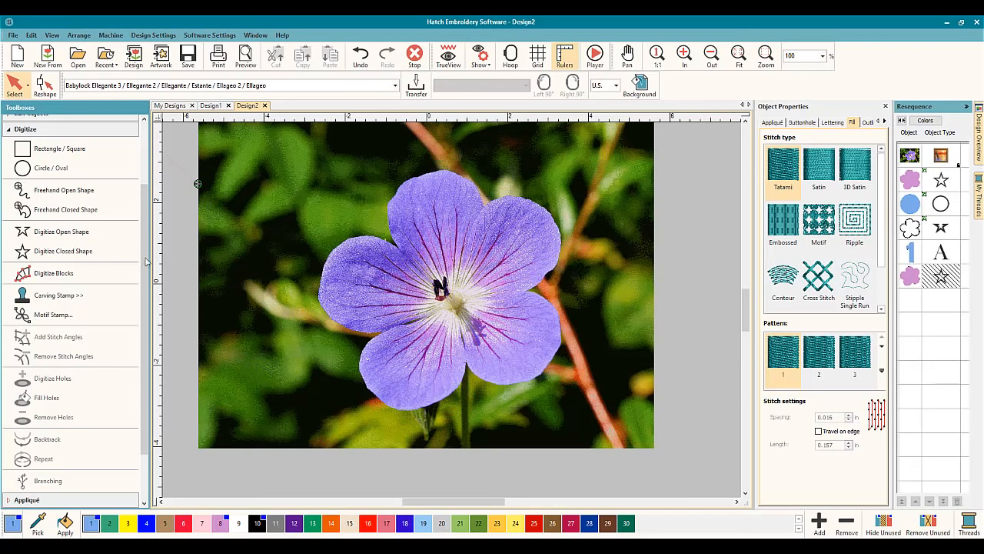
left_click(87, 252)
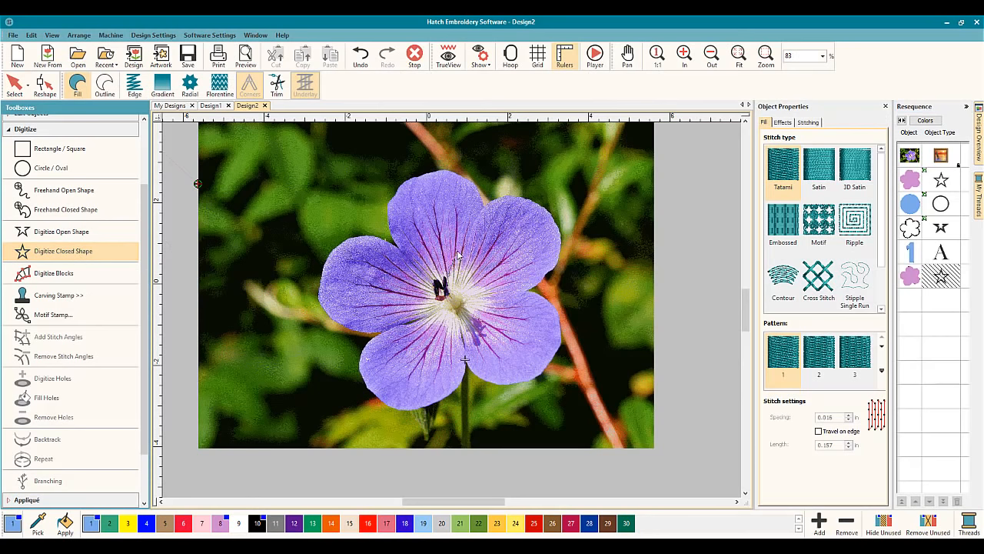
left_click(458, 252)
left_click(456, 285)
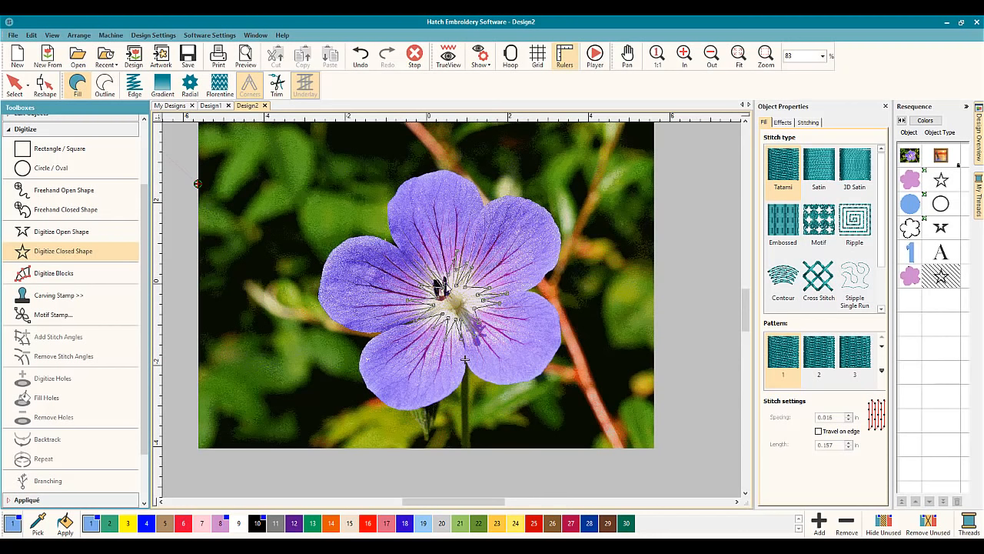
key("Return")
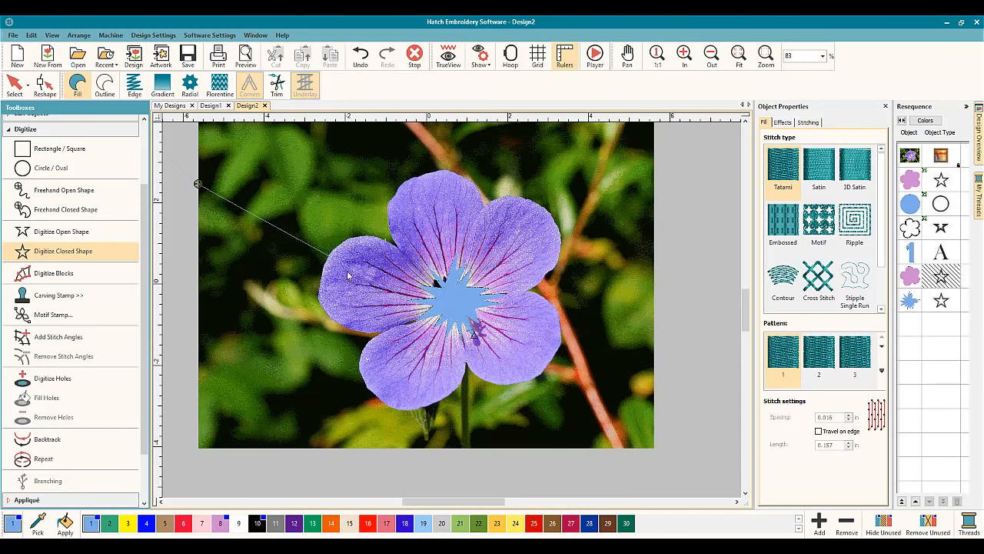
Recolor the spiky center shape with white thread color 9.
left_click(13, 84)
left_click(451, 307)
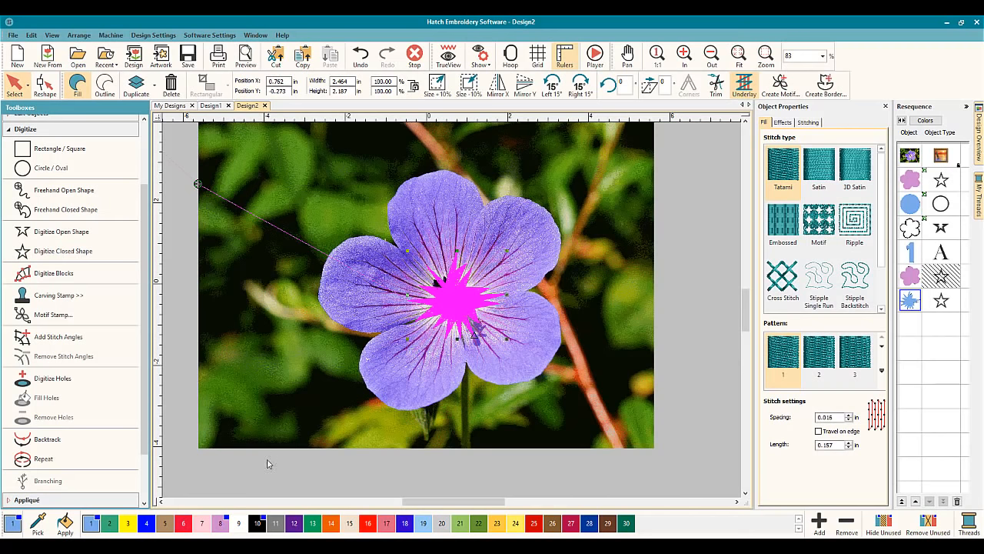
left_click(239, 522)
left_click(690, 306)
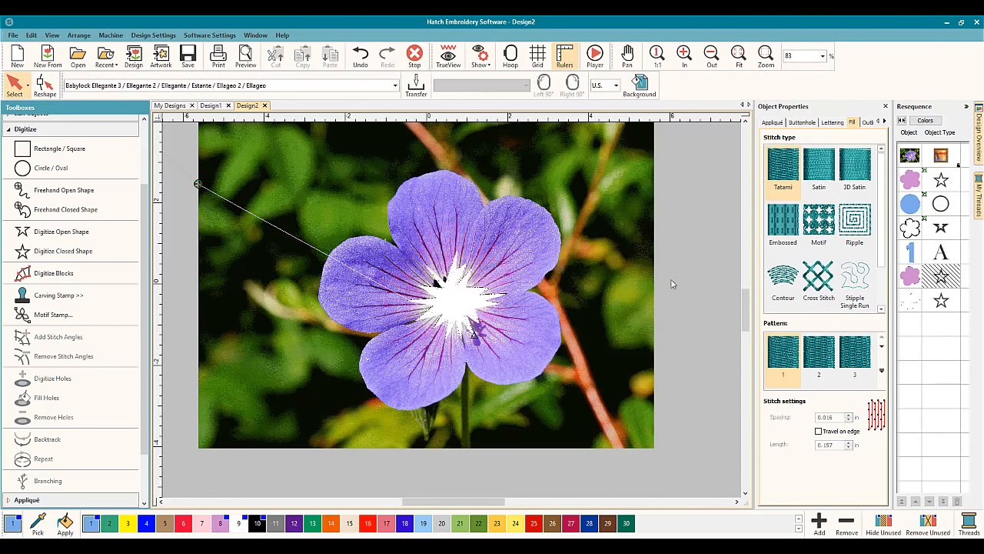
Unhide the Ripple flower and briefly preview the stitching of both shapes in TrueView.
right_click(911, 279)
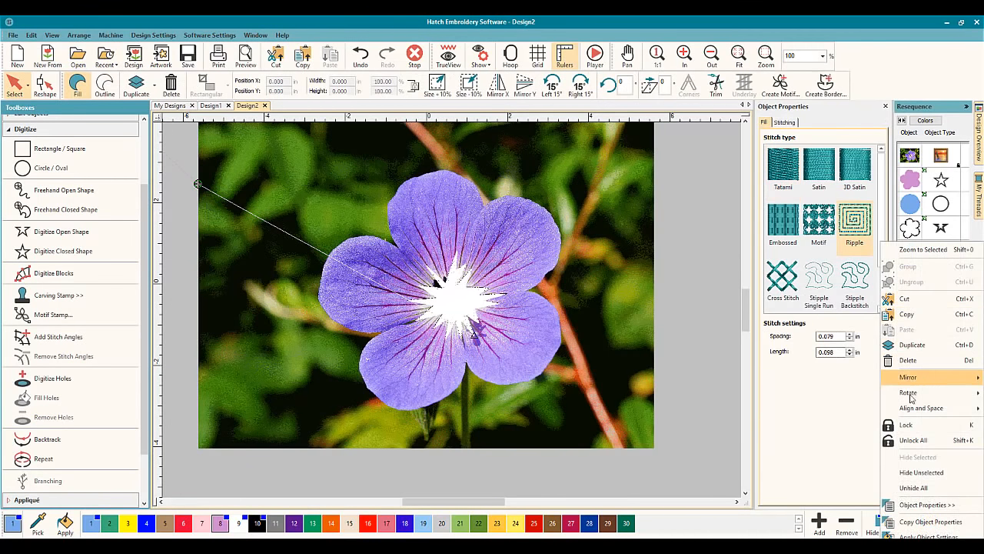
left_click(923, 473)
left_click(646, 381)
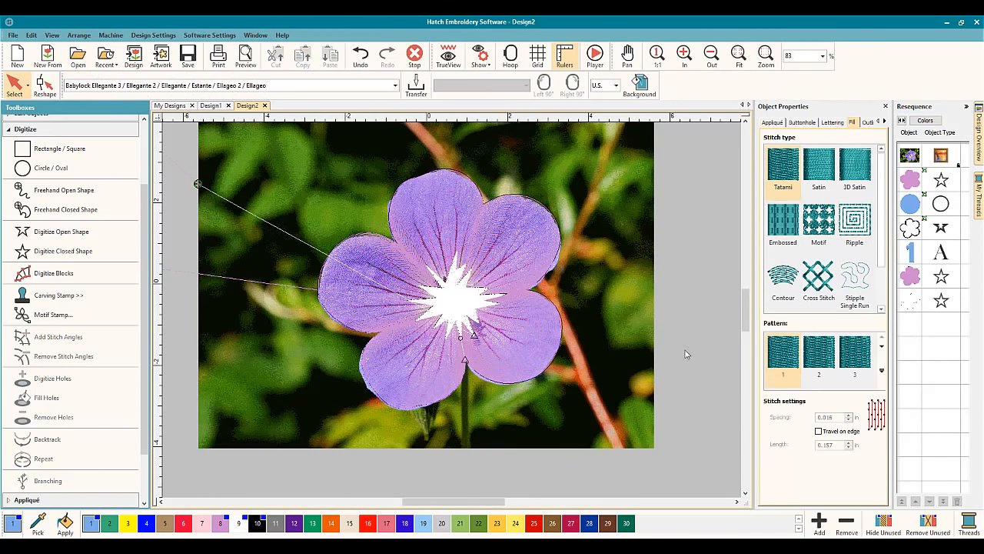
left_click(443, 62)
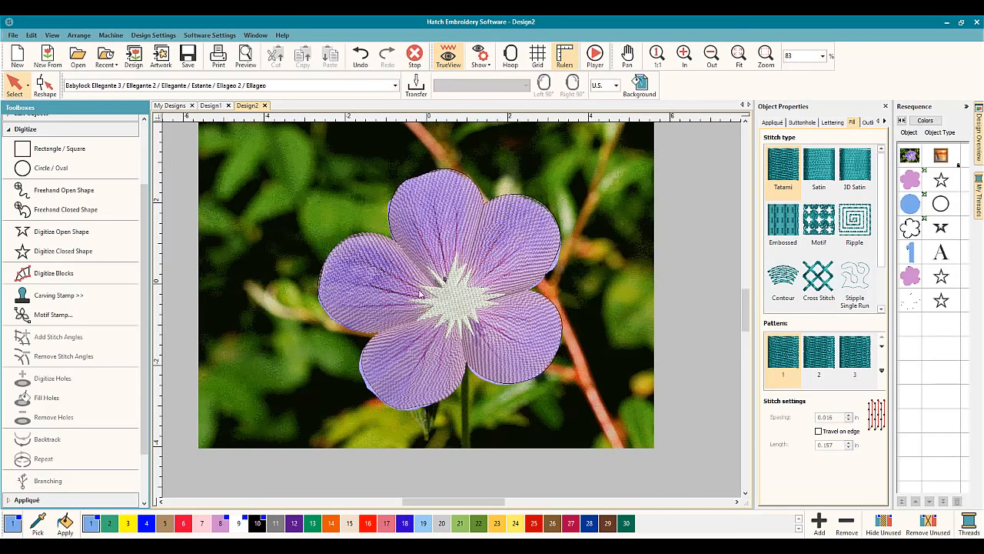
left_click(453, 61)
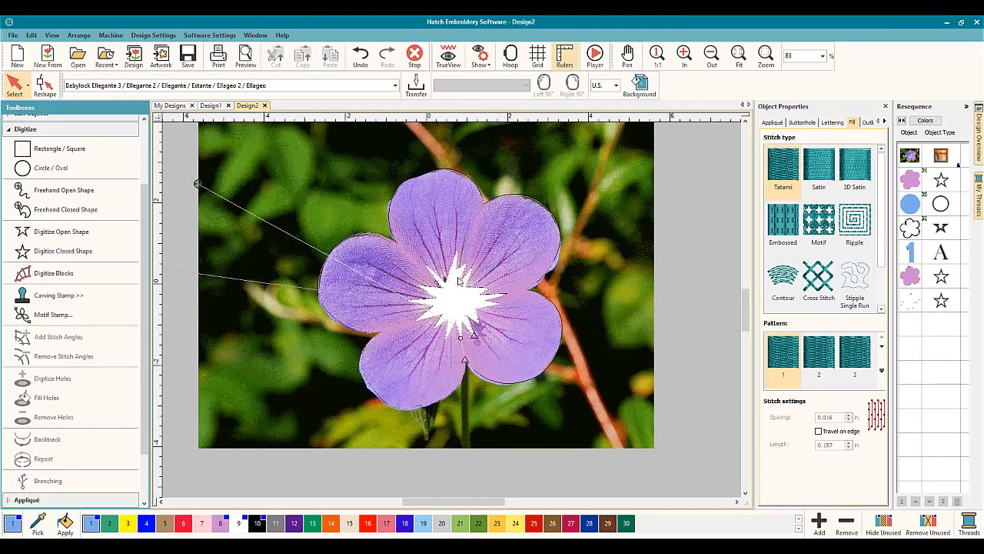
Turn off the underlay for the white center shape.
left_click(911, 305)
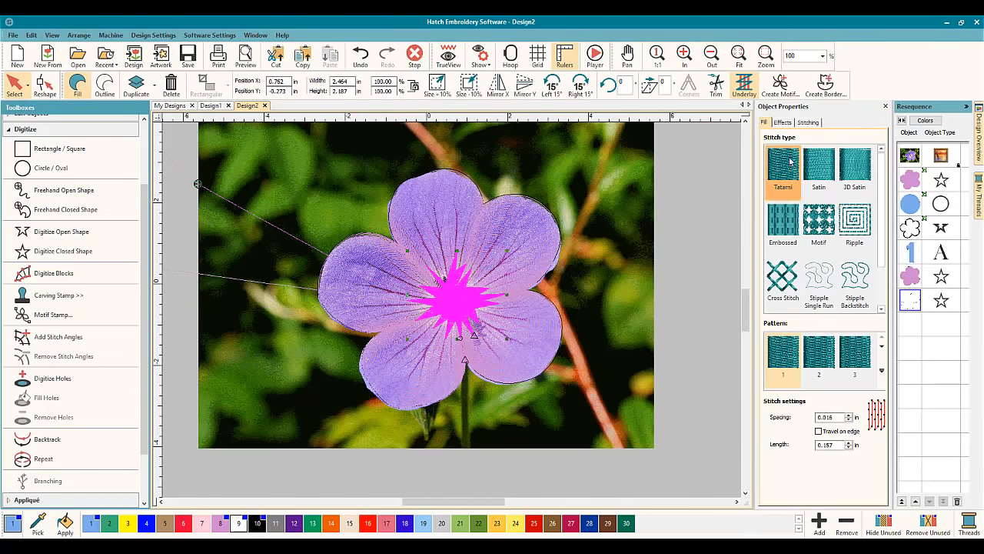
left_click(809, 123)
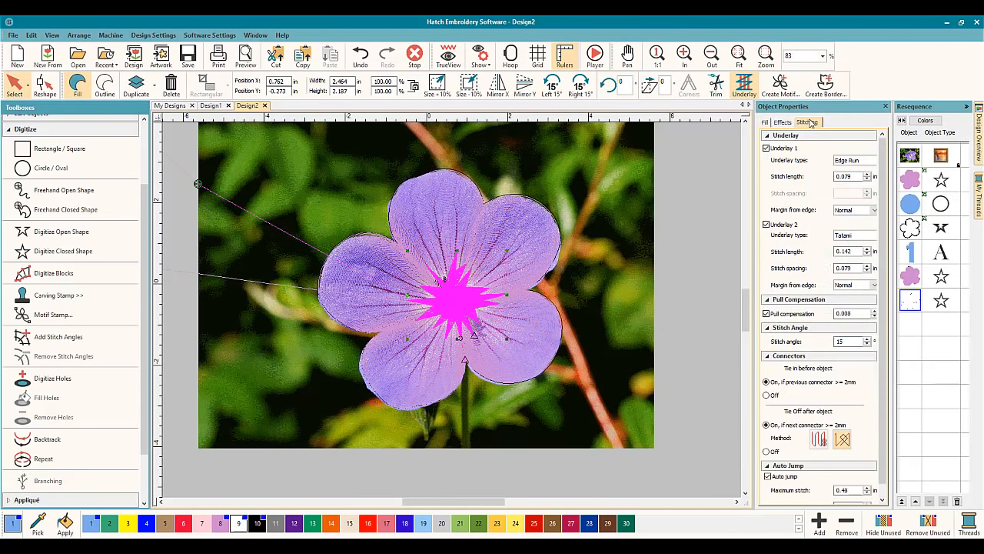
left_click(766, 148)
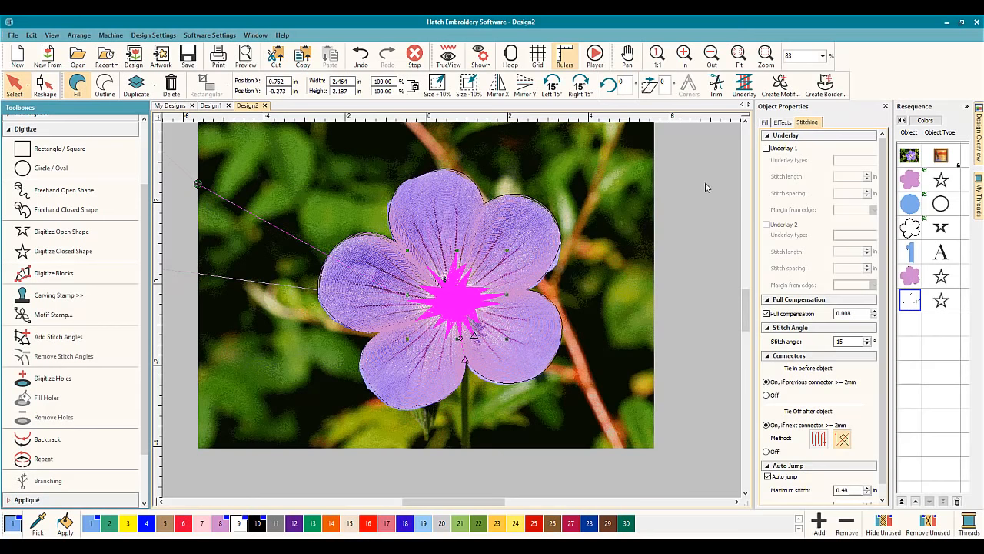
Apply the Side 1 Feather Edge effect to the white center shape and turn on TrueView.
left_click(783, 124)
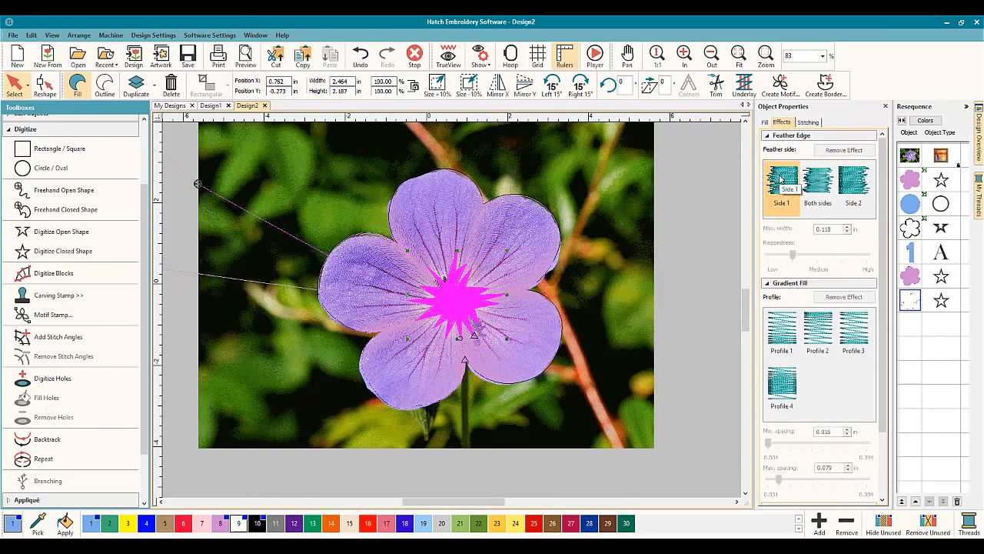
left_click(781, 179)
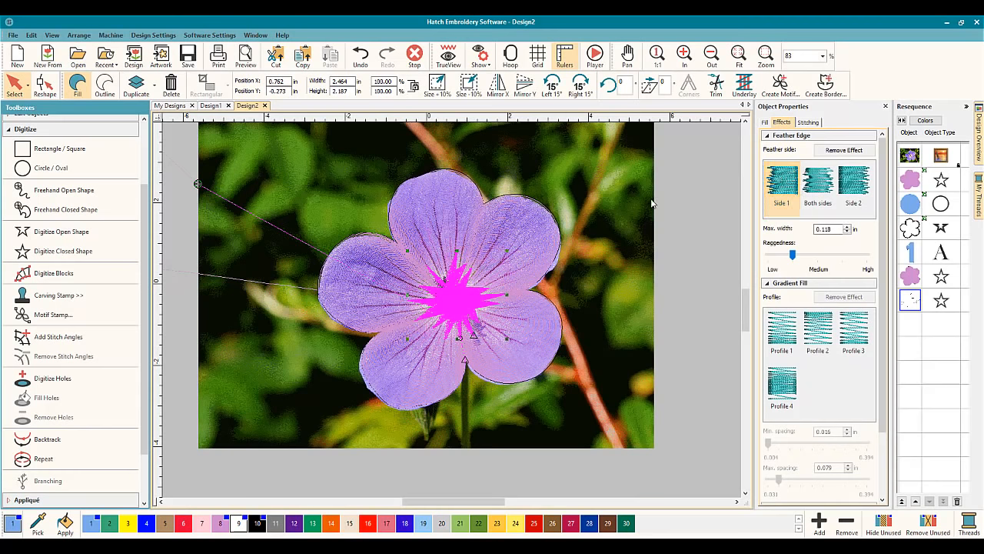
left_click(627, 198)
left_click(448, 56)
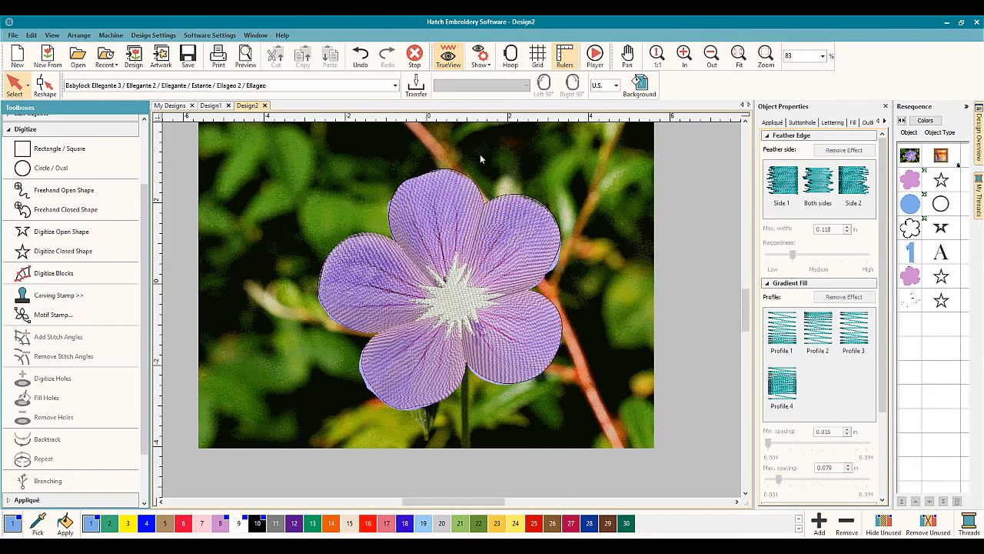
Change the white center shape's Feather Edge to both sides and inspect its edges on the flower.
left_click(810, 185)
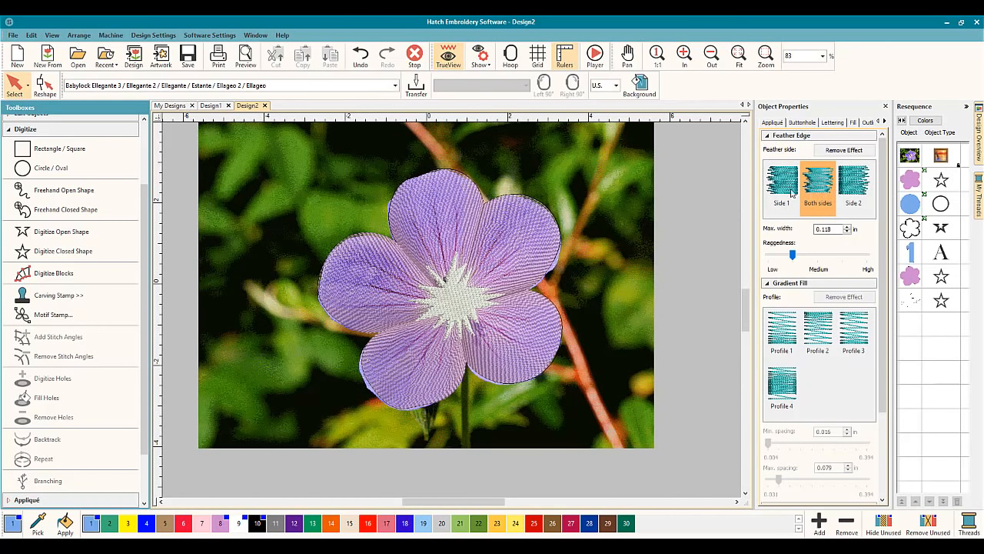
left_click(462, 297)
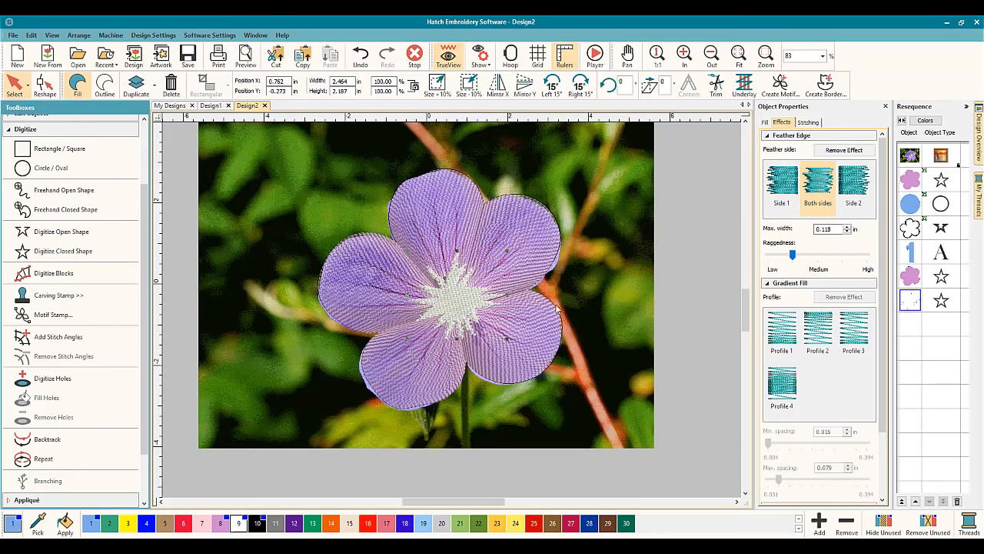
left_click(593, 307)
left_click(442, 303)
left_click(606, 299)
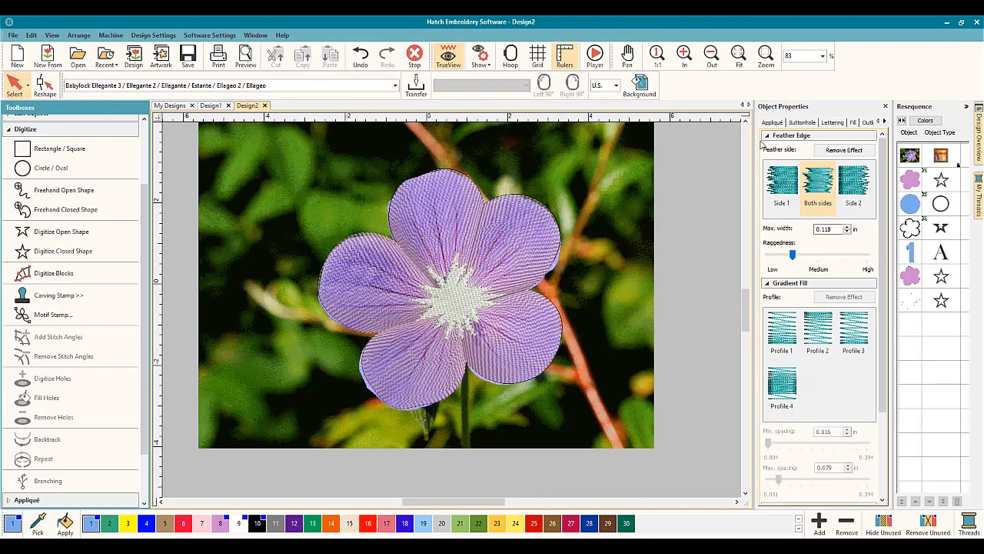
left_click(489, 300)
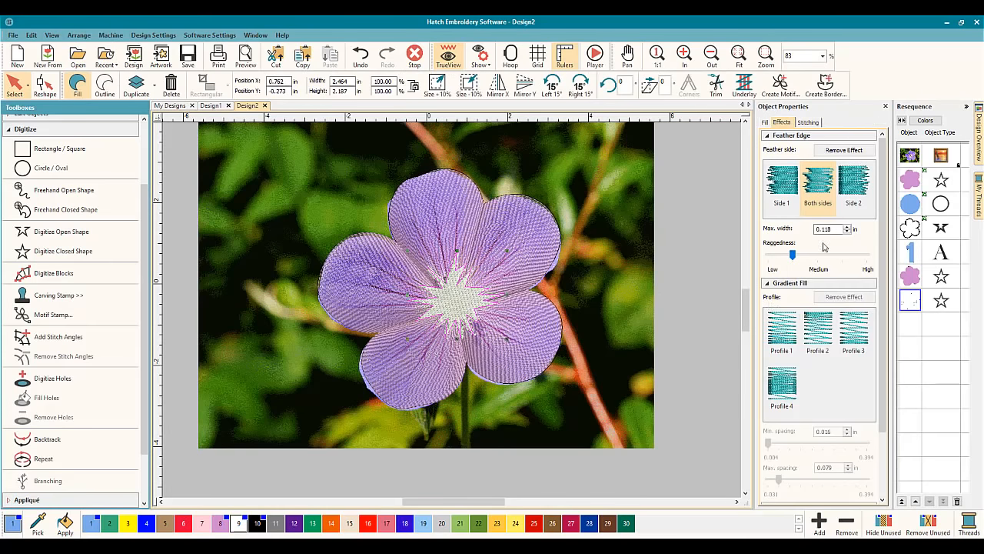
Set the white center shape's Tatami stitch spacing to 0.033 in.
left_click(764, 123)
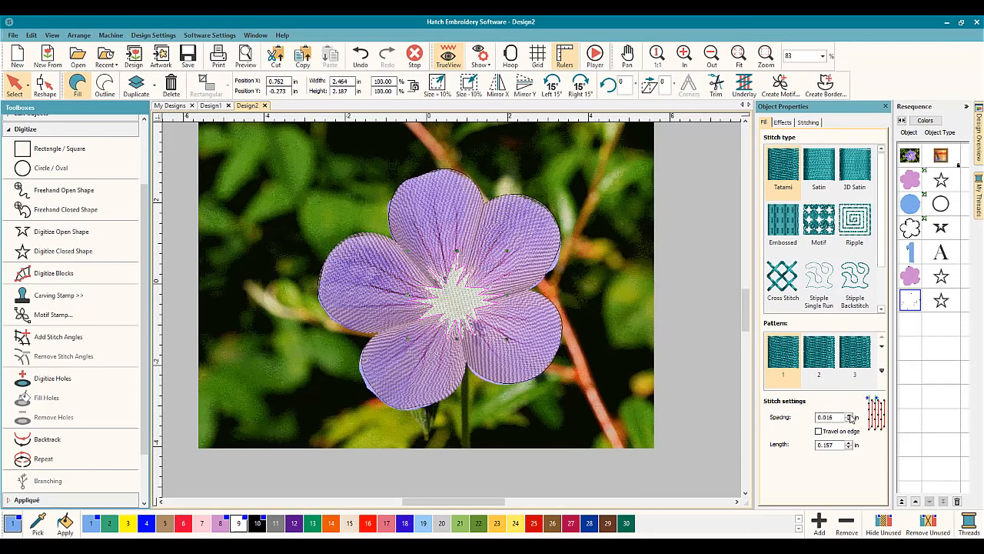
left_click(850, 415)
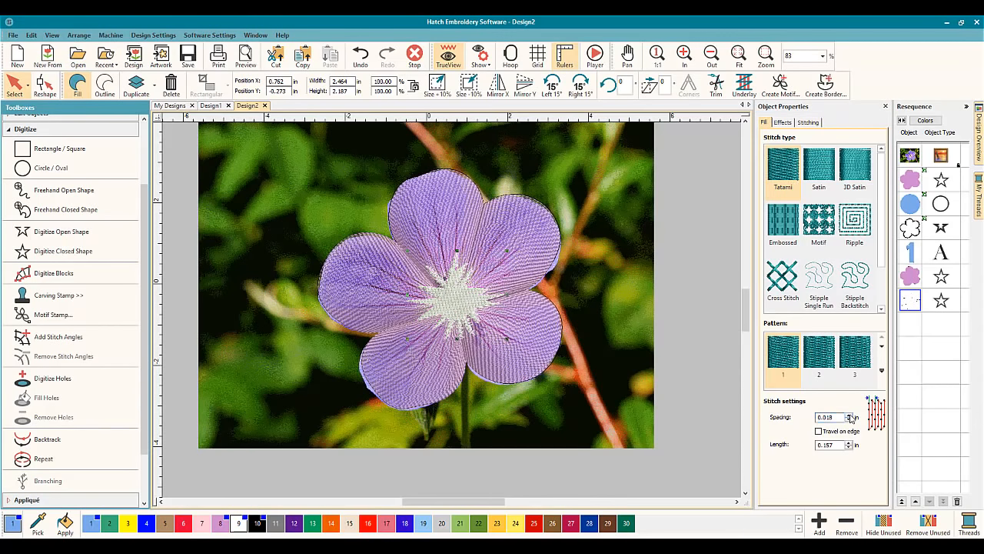
left_click(850, 414)
left_click(850, 414)
left_click(850, 415)
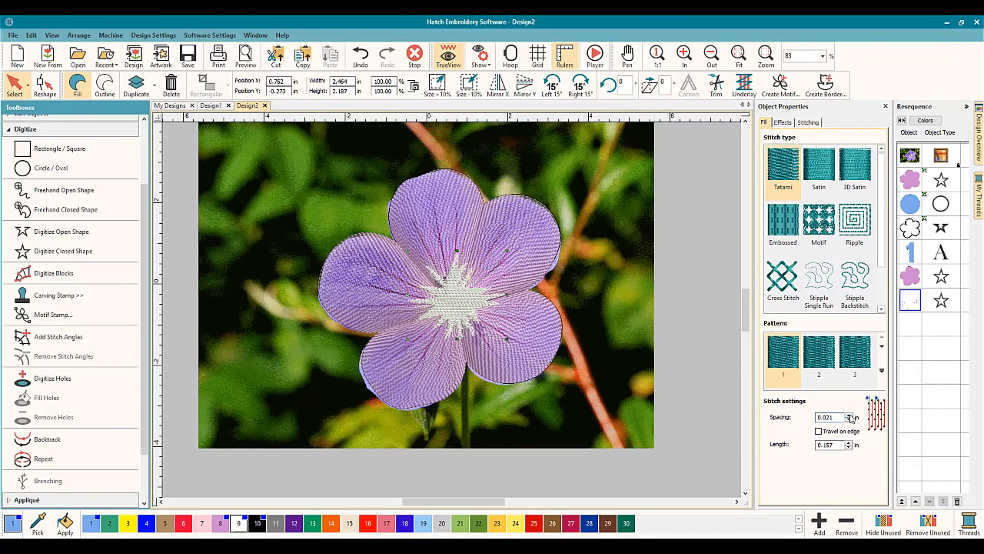
left_click(850, 415)
left_click(850, 415)
left_click(850, 415)
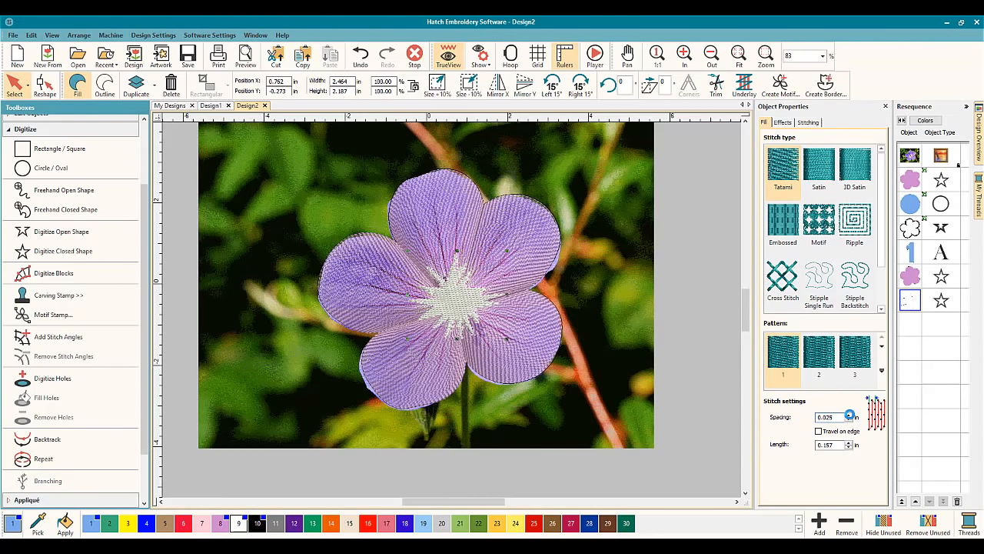
left_click(850, 415)
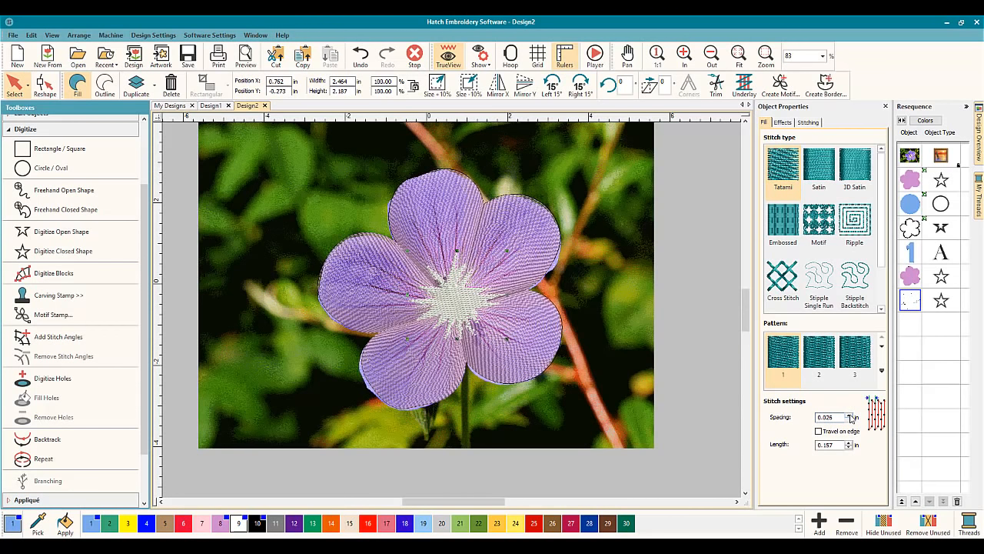
left_click(850, 414)
left_click(850, 414)
left_click(850, 415)
left_click(850, 415)
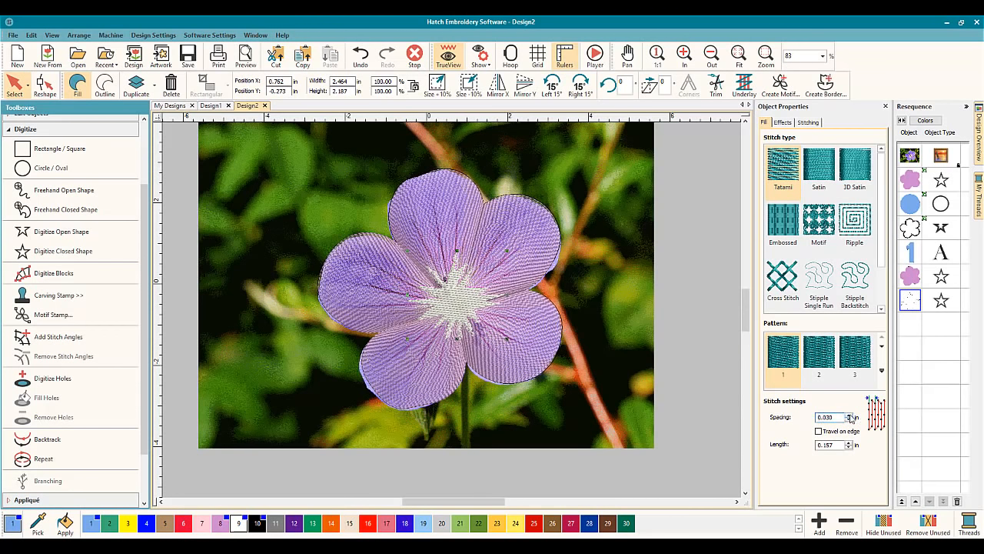
left_click(850, 415)
left_click(850, 415)
left_click(850, 415)
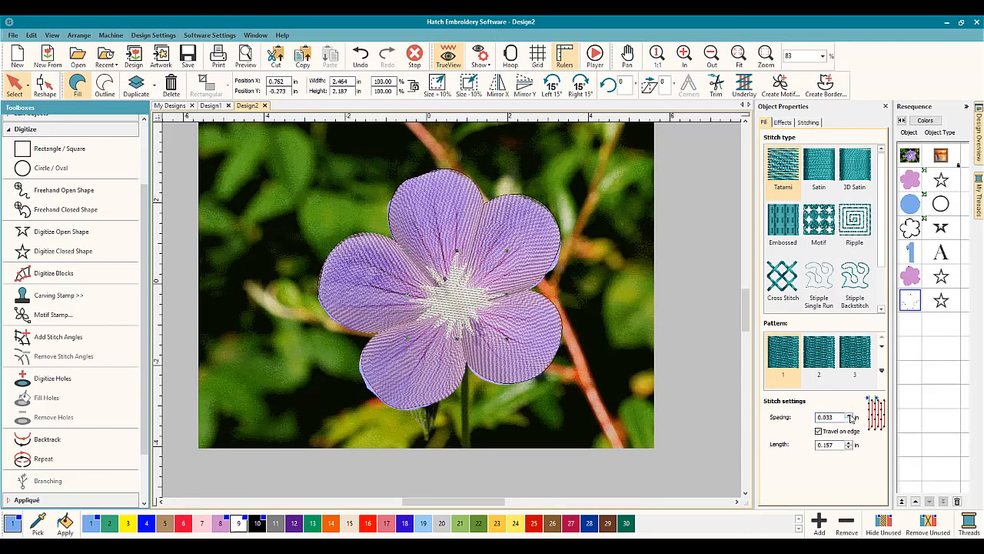
Set the white center shape's Tatami stitch spacing to 0.043 in and compare the flower with TrueView off and on.
left_click(850, 414)
left_click(850, 414)
left_click(850, 415)
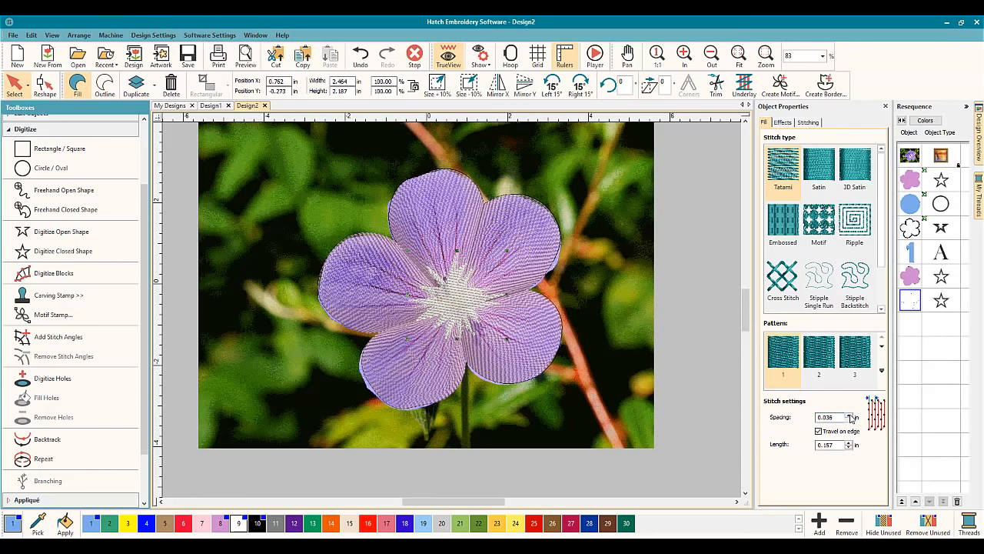
left_click(850, 415)
left_click(850, 415)
left_click(850, 414)
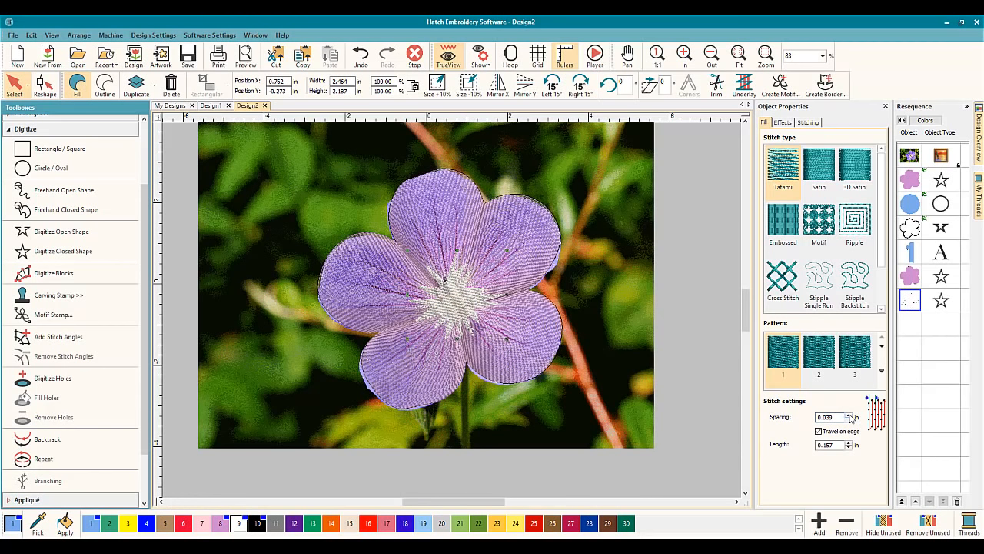
left_click(850, 415)
left_click(850, 414)
left_click(850, 414)
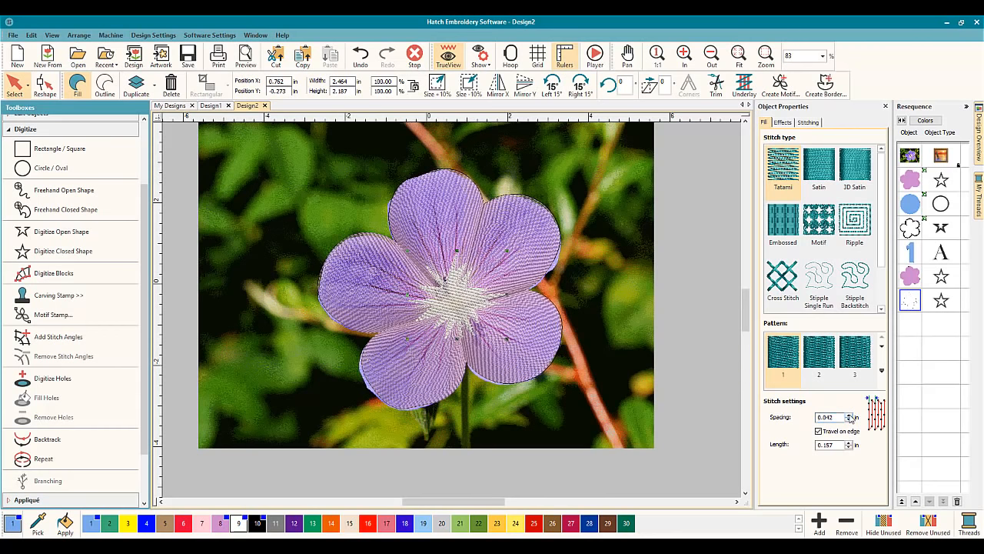
left_click(850, 415)
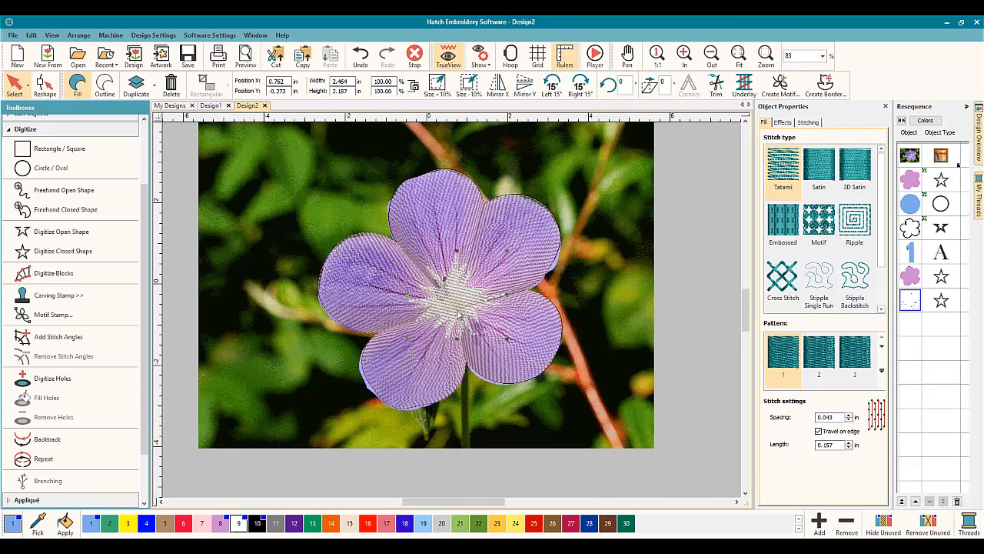
left_click(610, 294)
left_click(448, 56)
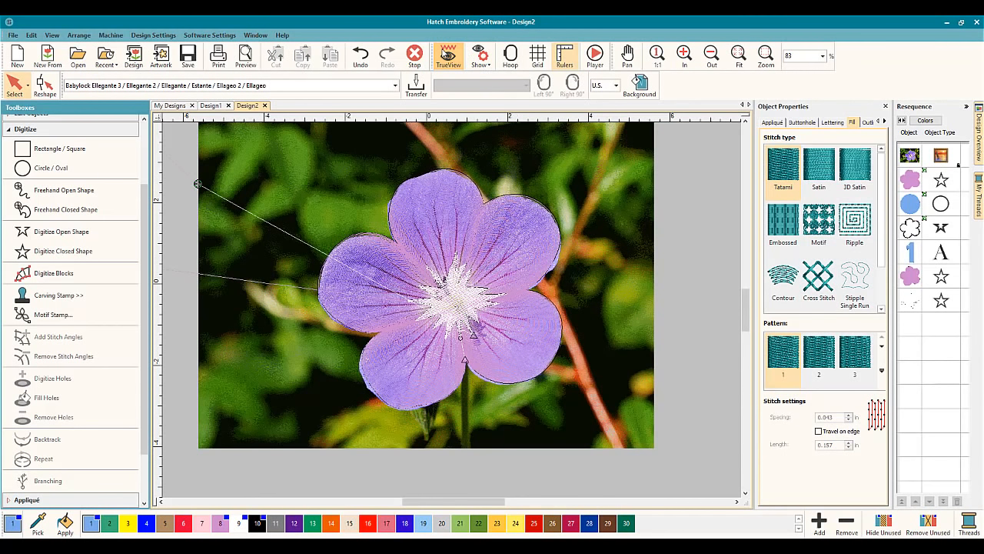
left_click(448, 57)
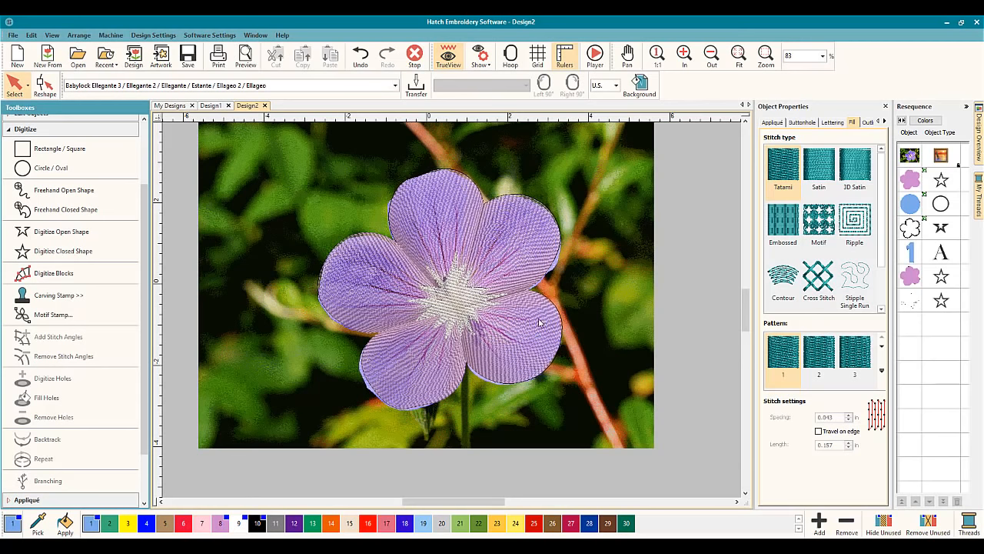
Change the white center shape to a Ripple fill, nudge it to about X 0.70, Y -0.25 in, and inspect its stitches.
left_click(456, 298)
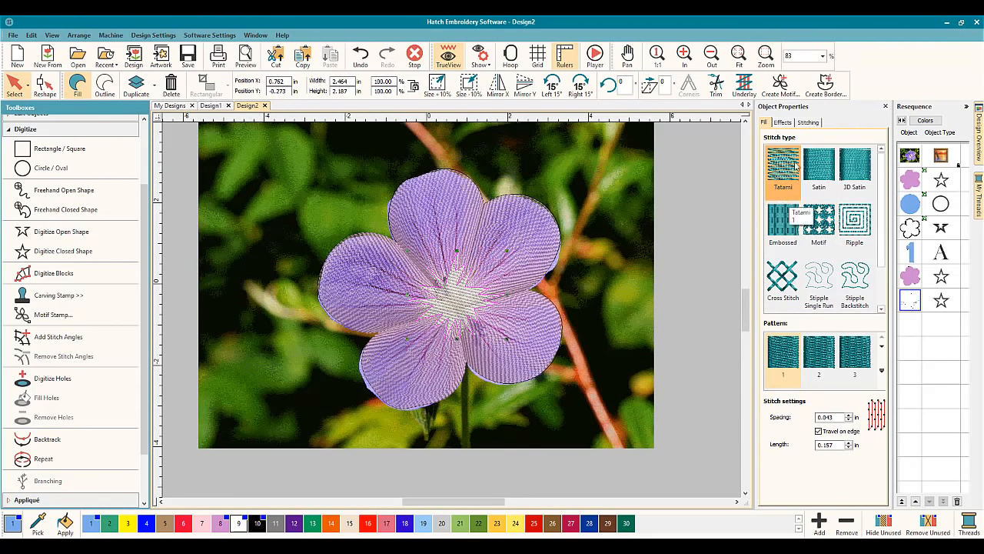
left_click(854, 223)
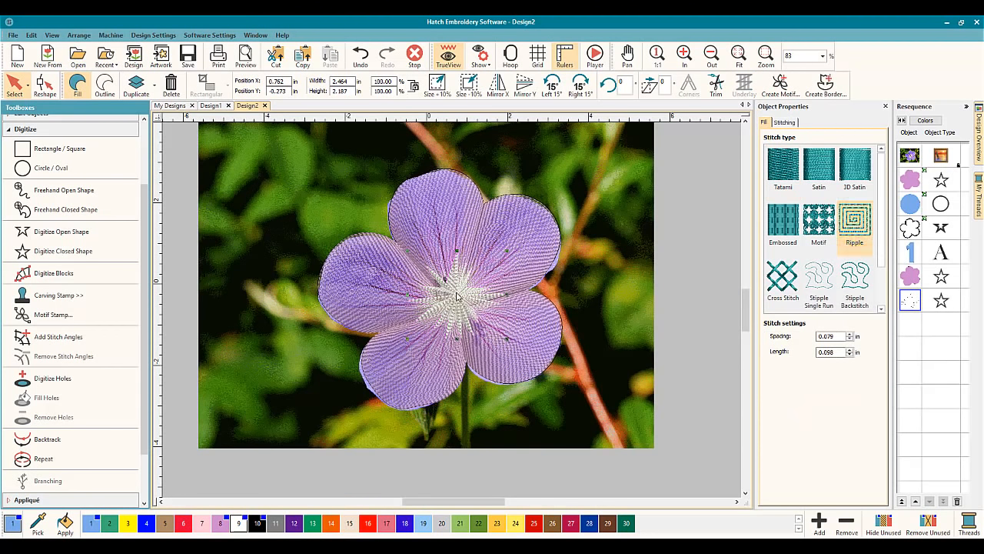
left_click_drag(457, 296, 454, 300)
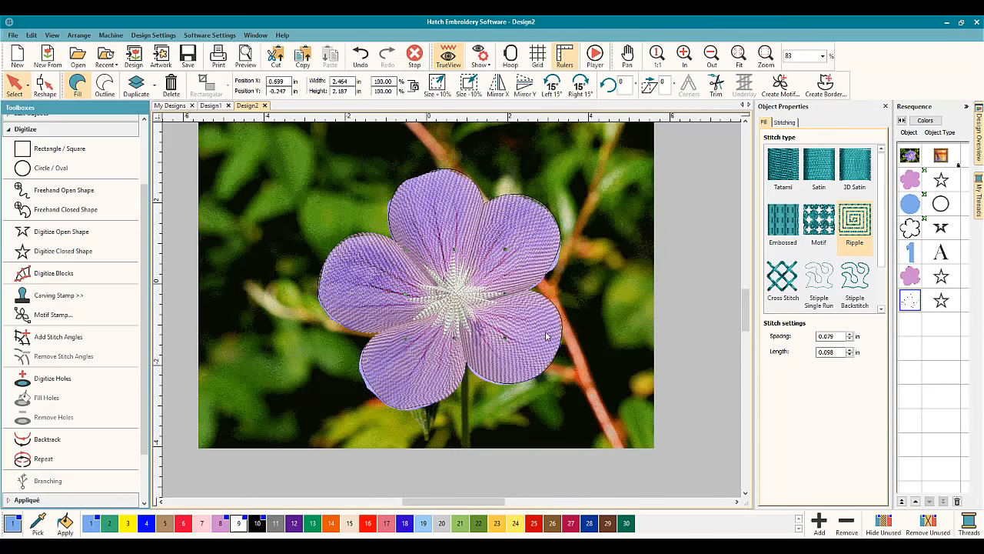
left_click(684, 304)
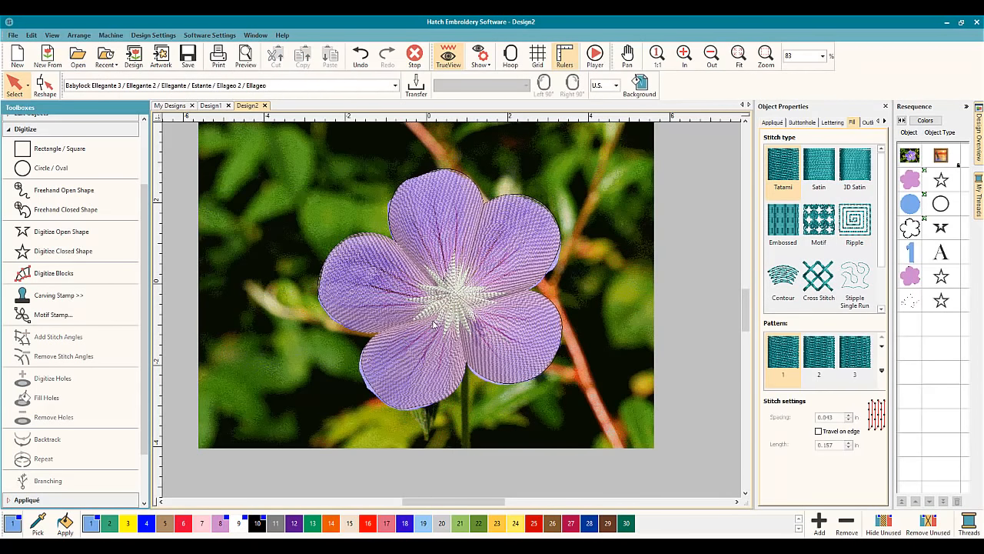
scroll(440, 311, "up", 5)
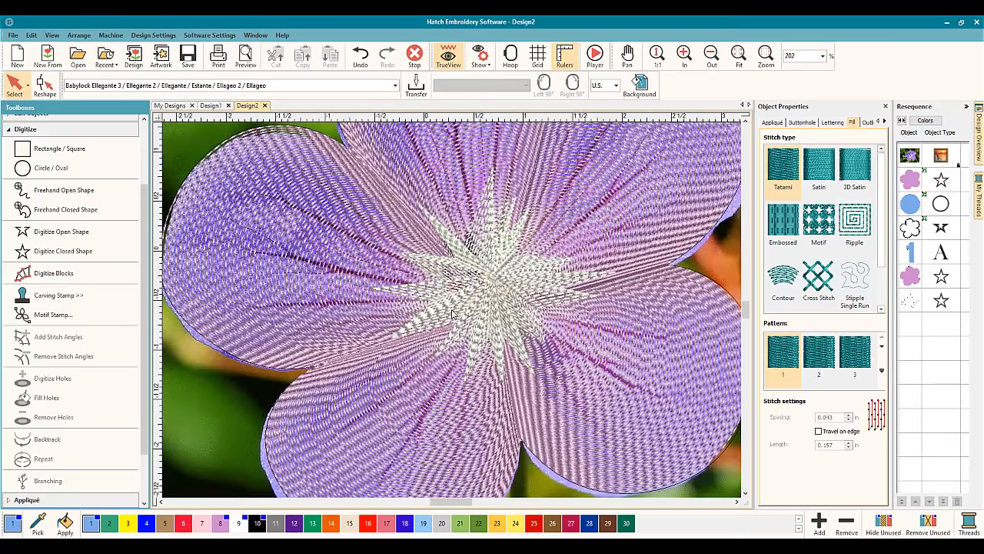
scroll(453, 314, "up", 1)
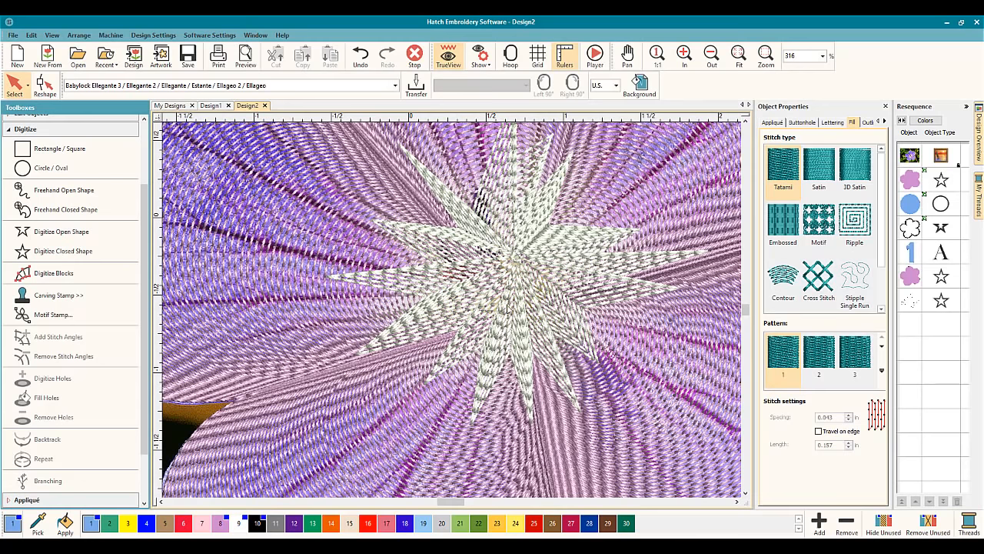
scroll(507, 308, "down", 3)
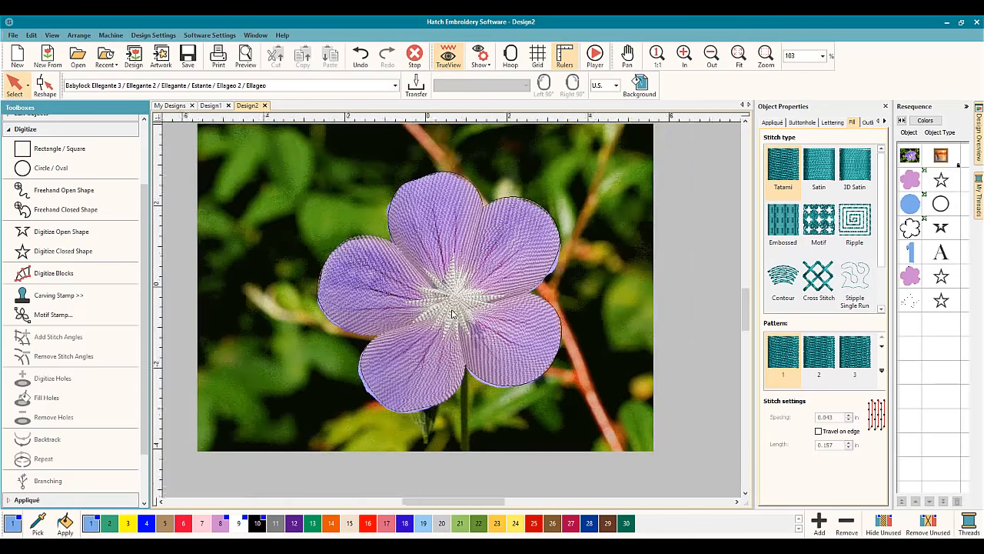
scroll(454, 313, "down", 1)
Set the white center shape's Ripple stitch spacing to 0.085 in.
left_click(460, 307)
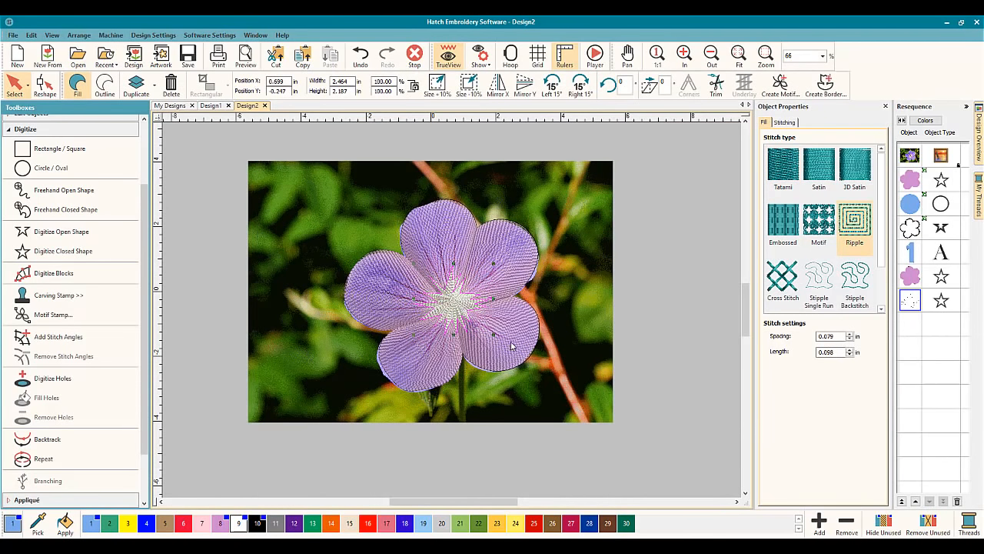
left_click(850, 336)
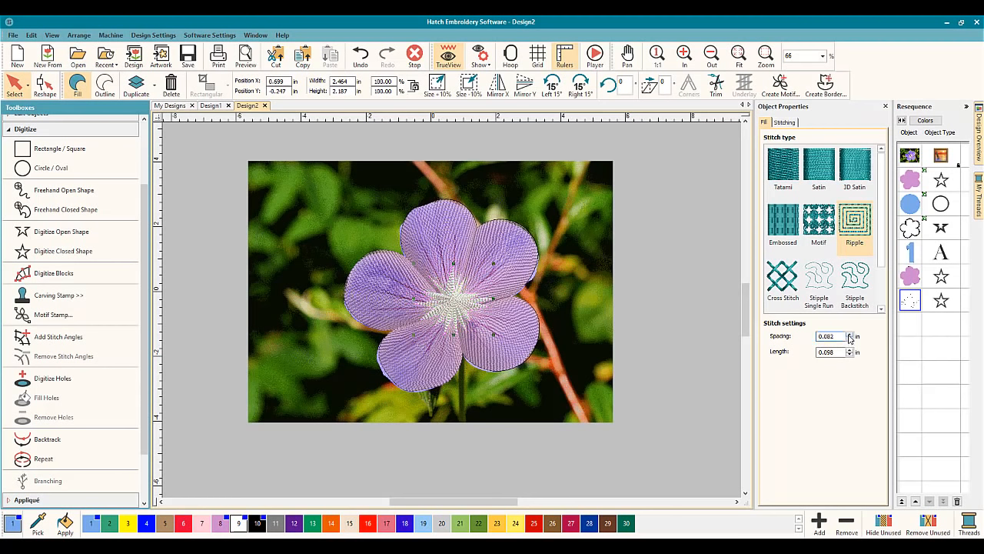
left_click(850, 336)
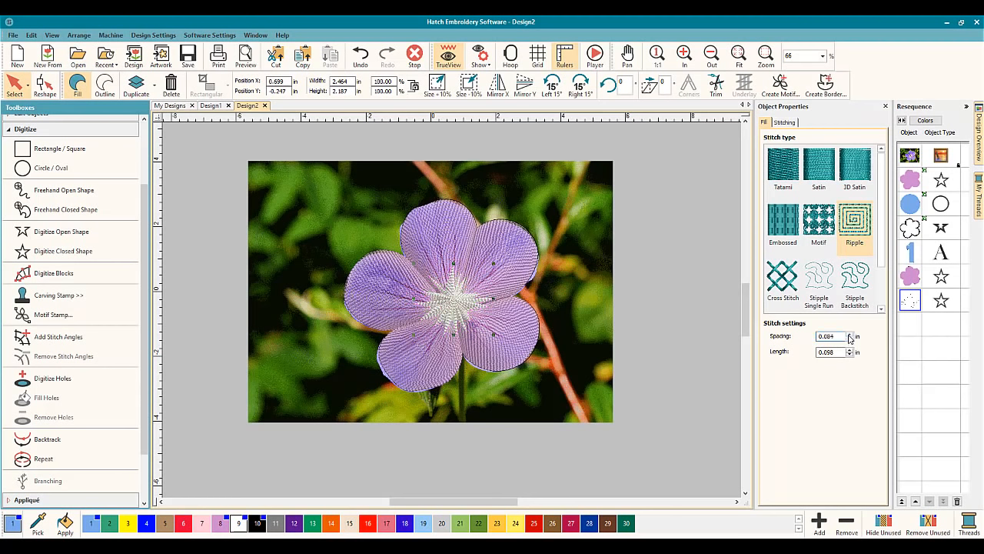
left_click(664, 315)
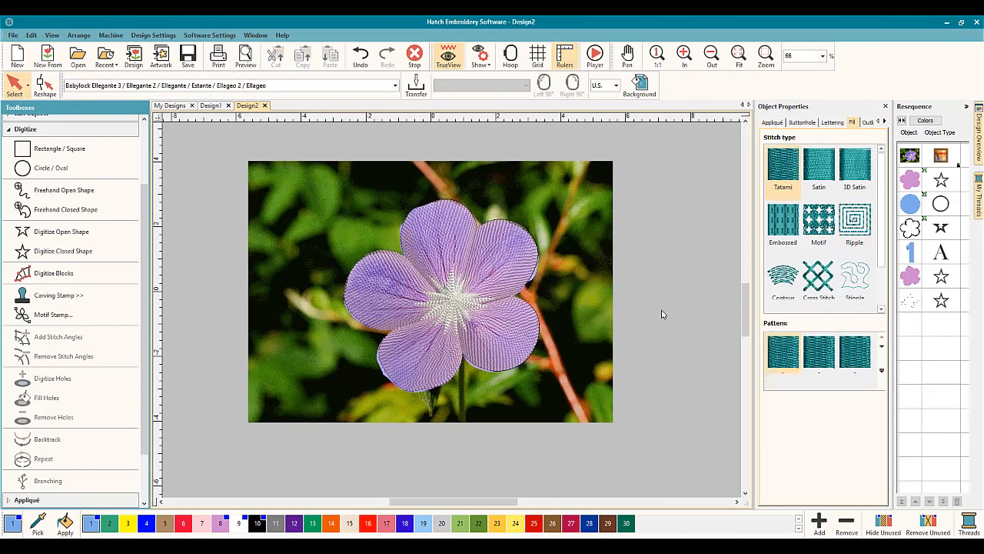
Hide the purple Ripple flower and the white center shape so only the photo shows.
left_click(458, 311)
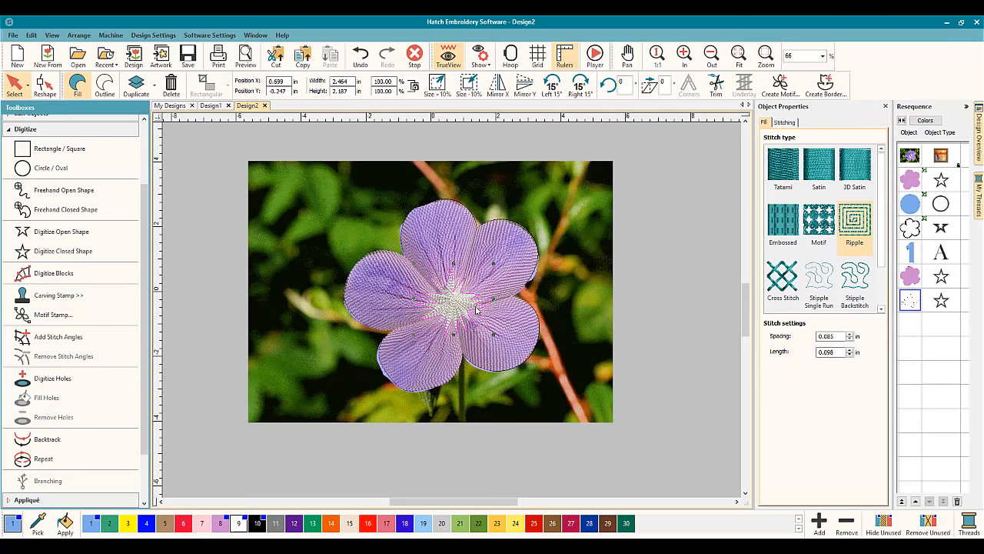
left_click(909, 277)
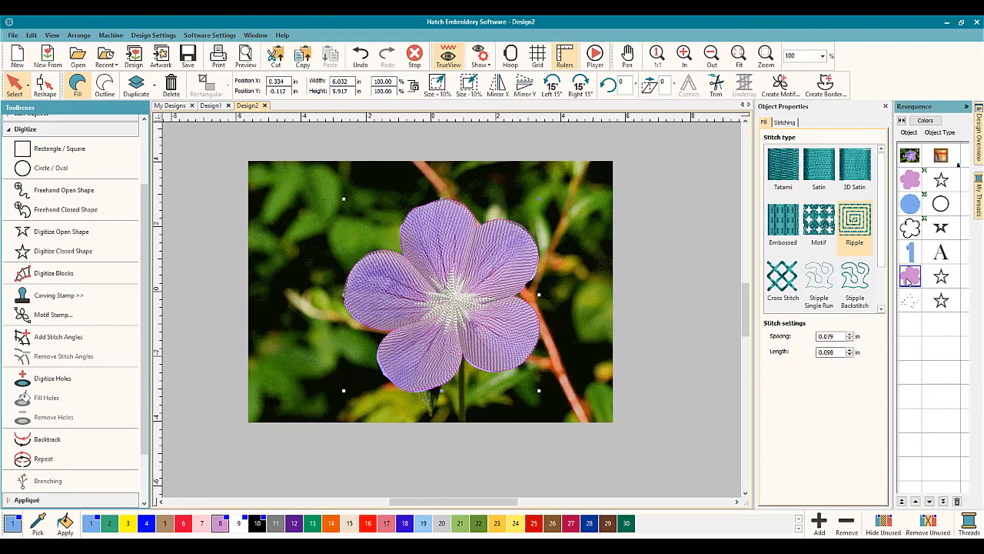
left_click(910, 303)
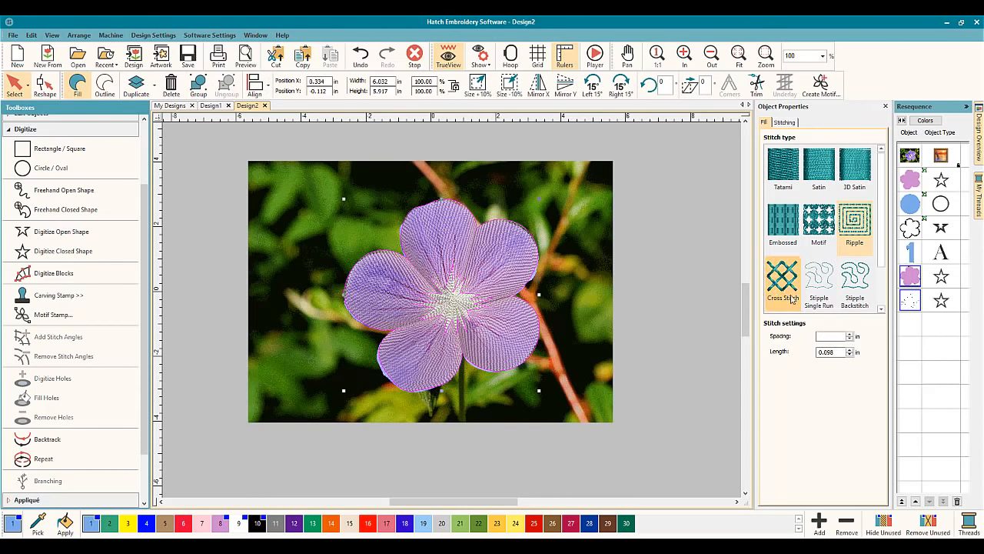
right_click(910, 282)
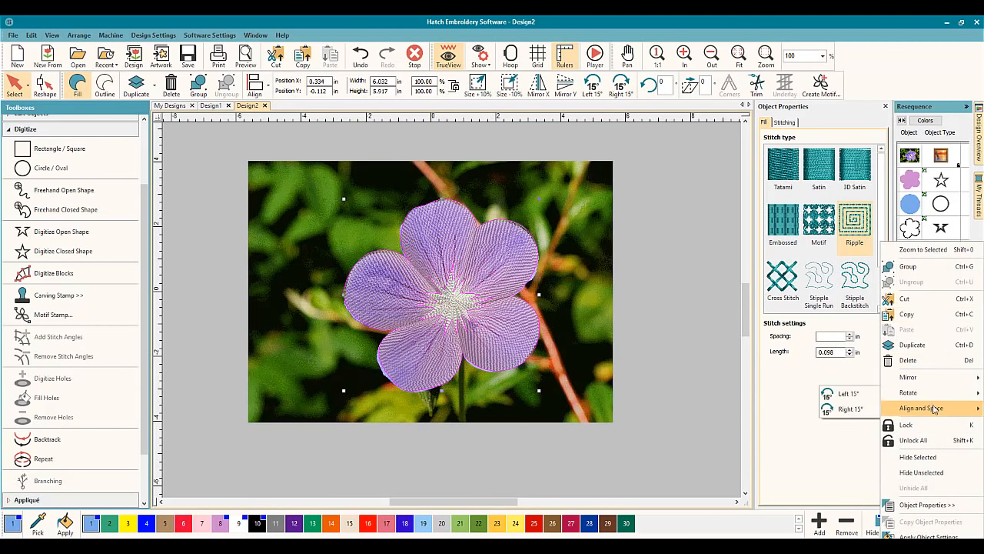
mouse_move(932, 409)
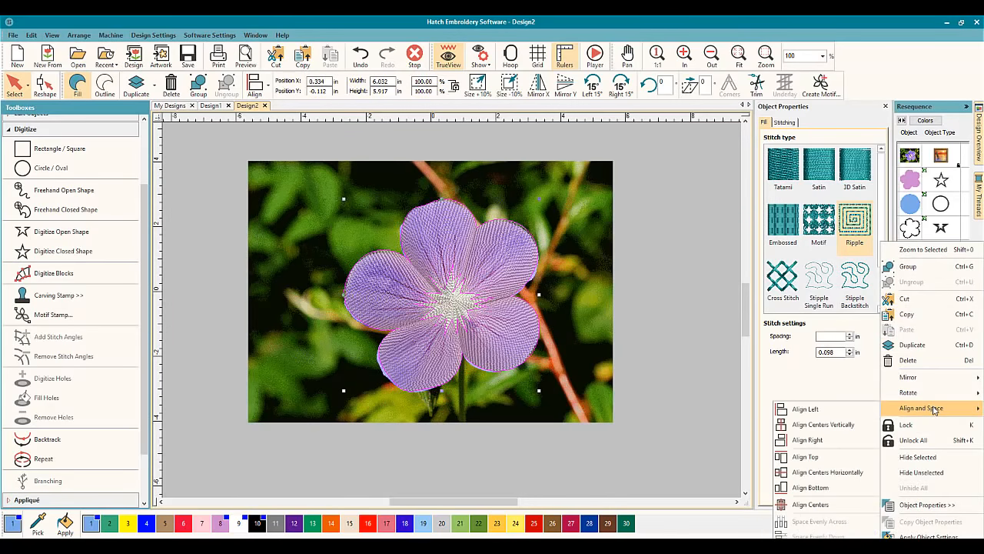
left_click(918, 458)
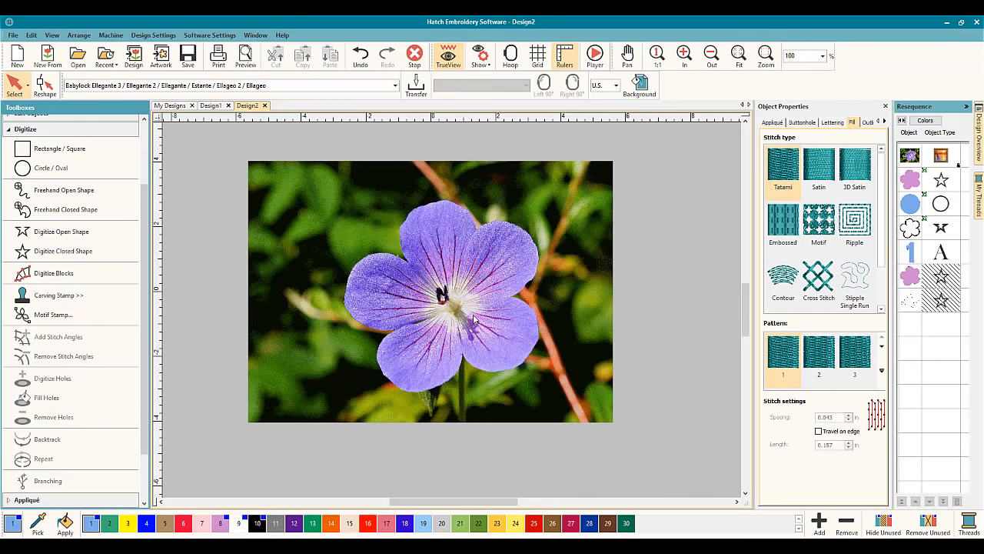
Try a freehand open line from the flower's center up into the upper petal, about 0.9 by 2.0 in, and delete it.
scroll(467, 281, "up", 1)
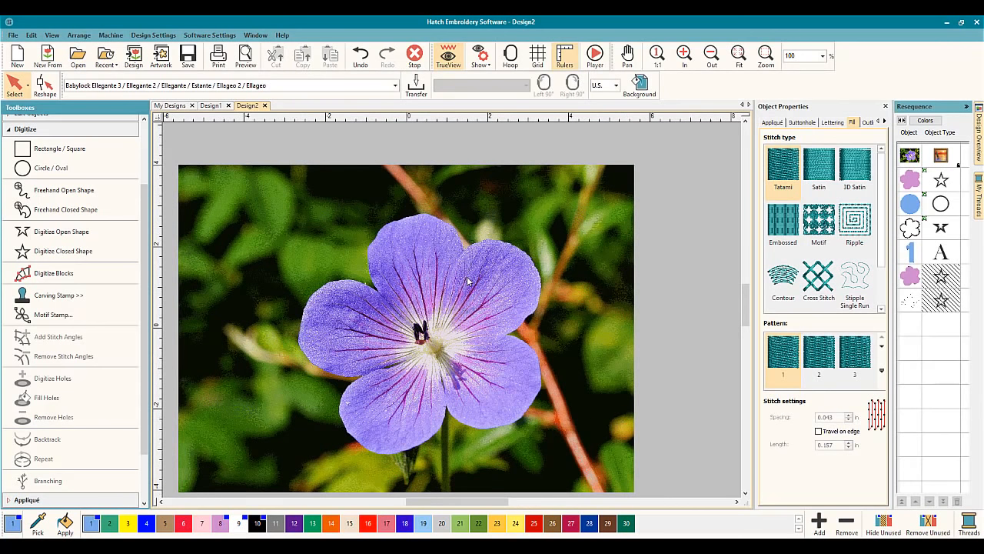
scroll(457, 316, "up", 1)
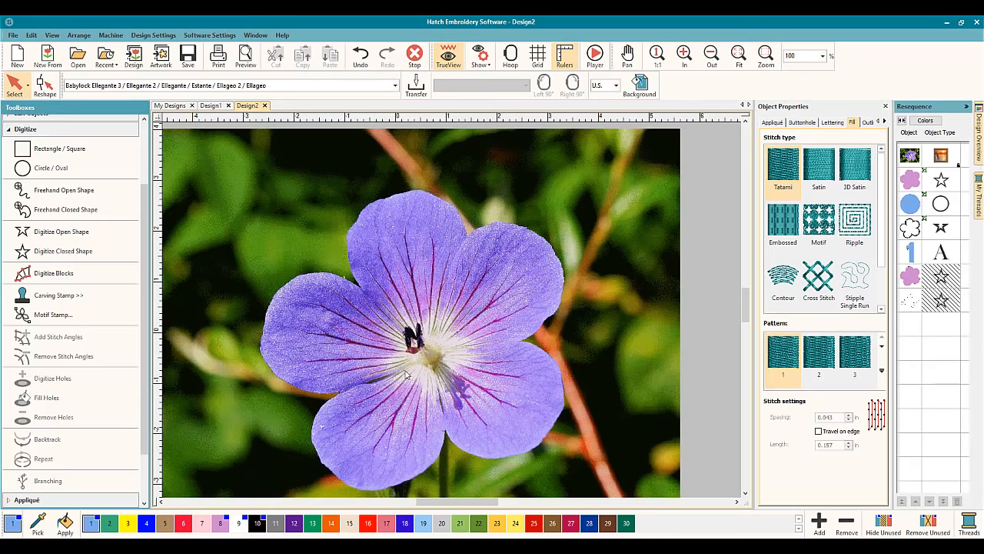
left_click(75, 195)
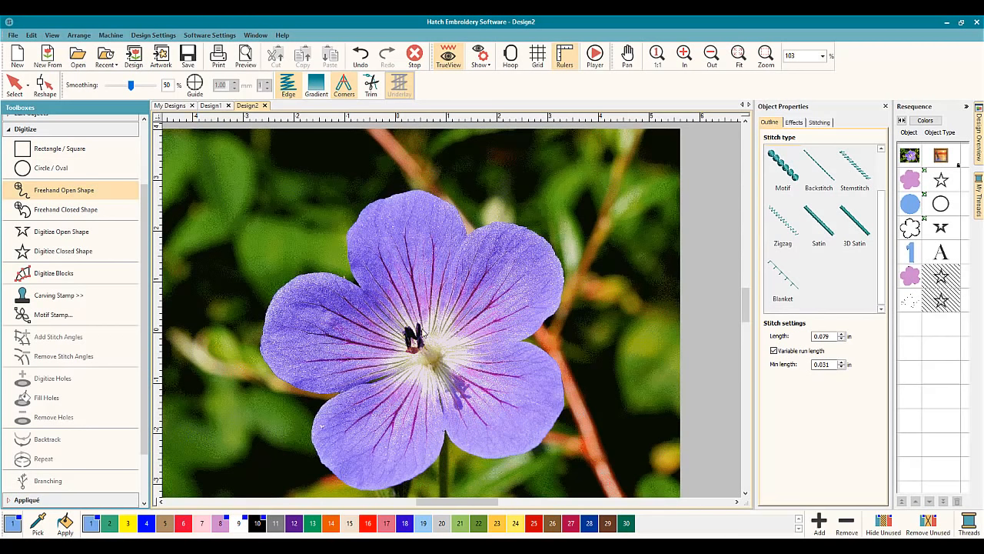
mouse_move(422, 327)
left_mouse_down()
mouse_move(404, 234)
mouse_move(380, 237)
mouse_move(426, 229)
mouse_move(388, 259)
left_mouse_up()
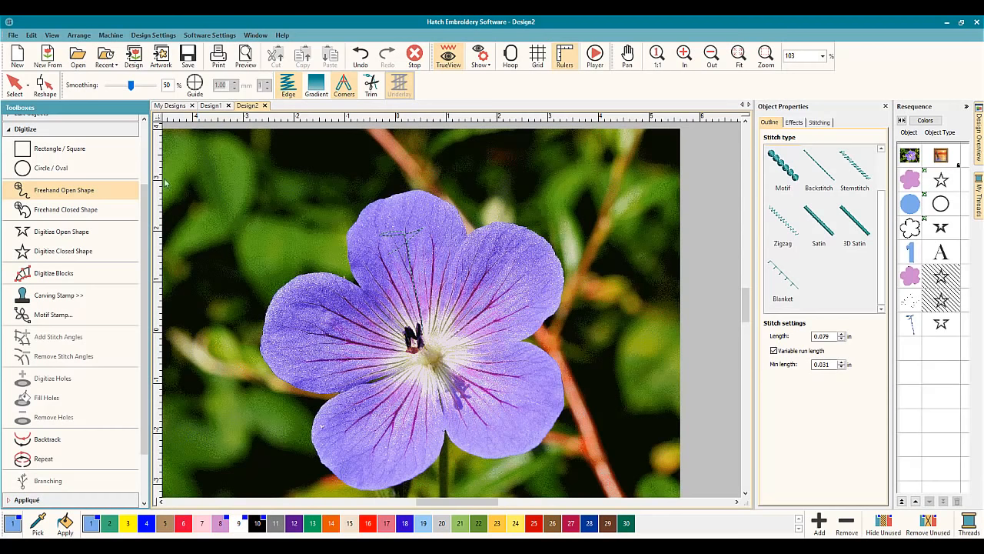
left_click(14, 85)
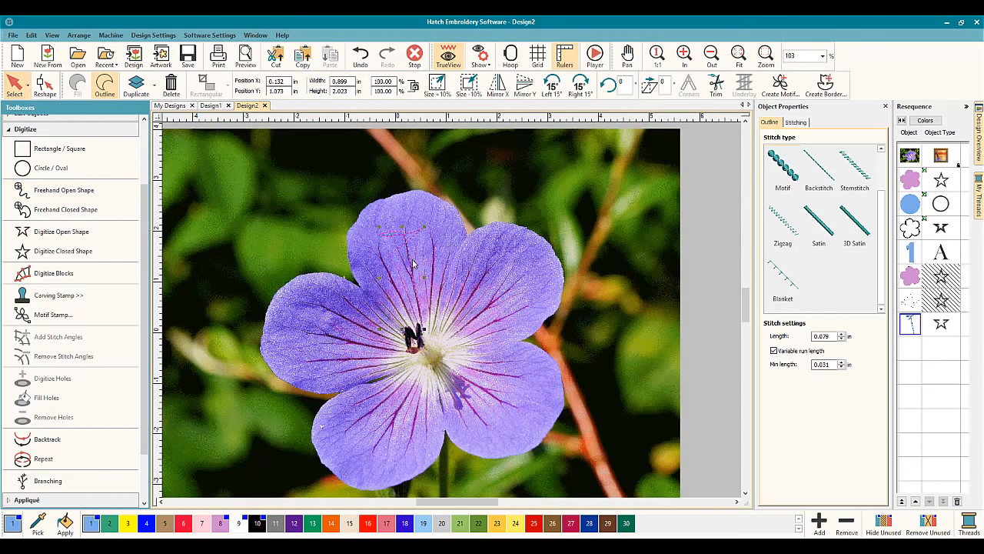
key("Delete")
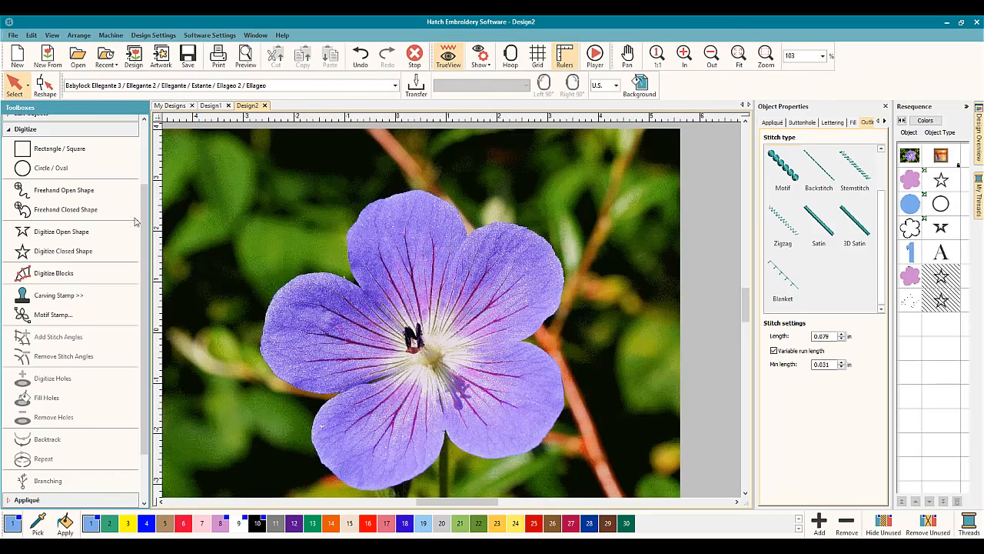
Activate the Freehand Open Shape tool with black thread color 10.
left_click(64, 191)
left_click(257, 523)
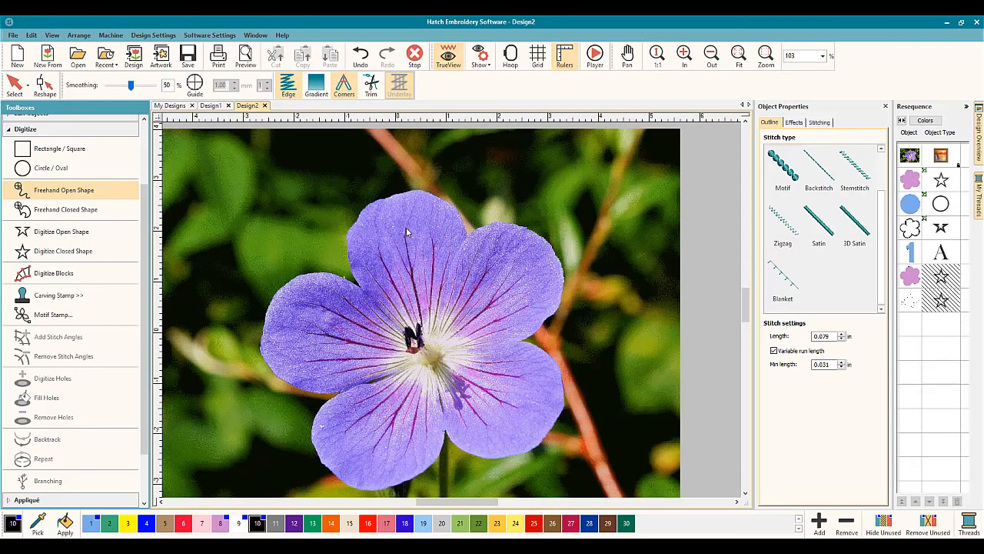
Draw three trial black freehand lines over the upper petals, including a looping one, and delete them all.
mouse_move(422, 323)
left_mouse_down()
mouse_move(429, 215)
mouse_move(346, 232)
left_mouse_up()
mouse_move(431, 188)
left_mouse_down()
mouse_move(433, 211)
mouse_move(465, 263)
mouse_move(502, 268)
mouse_move(507, 246)
mouse_move(496, 243)
mouse_move(478, 267)
mouse_move(503, 286)
mouse_move(547, 264)
mouse_move(530, 261)
mouse_move(501, 291)
mouse_move(498, 315)
mouse_move(551, 297)
left_mouse_up()
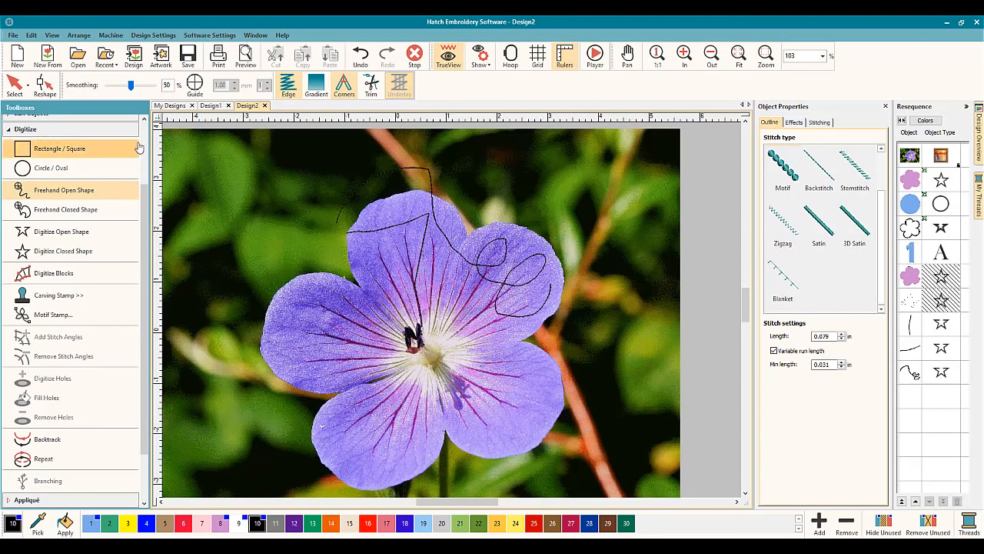
left_click(14, 83)
left_click(369, 224)
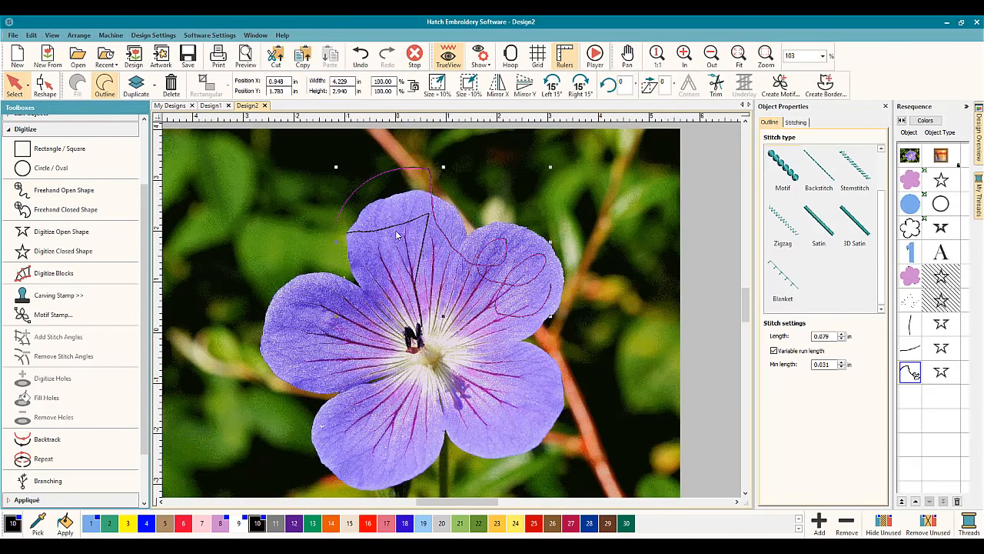
key("Delete")
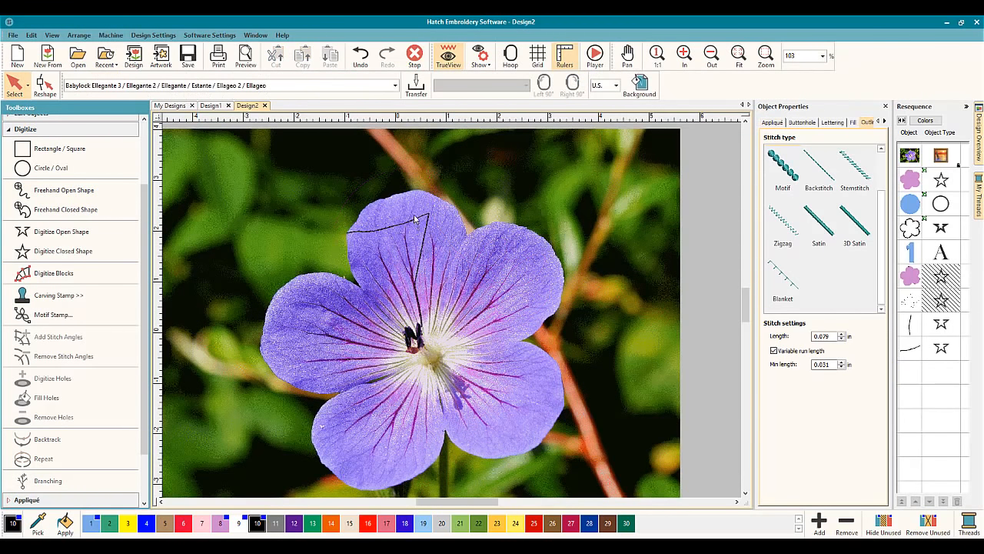
left_click(416, 221)
key("Delete")
left_click(416, 254)
key("Delete")
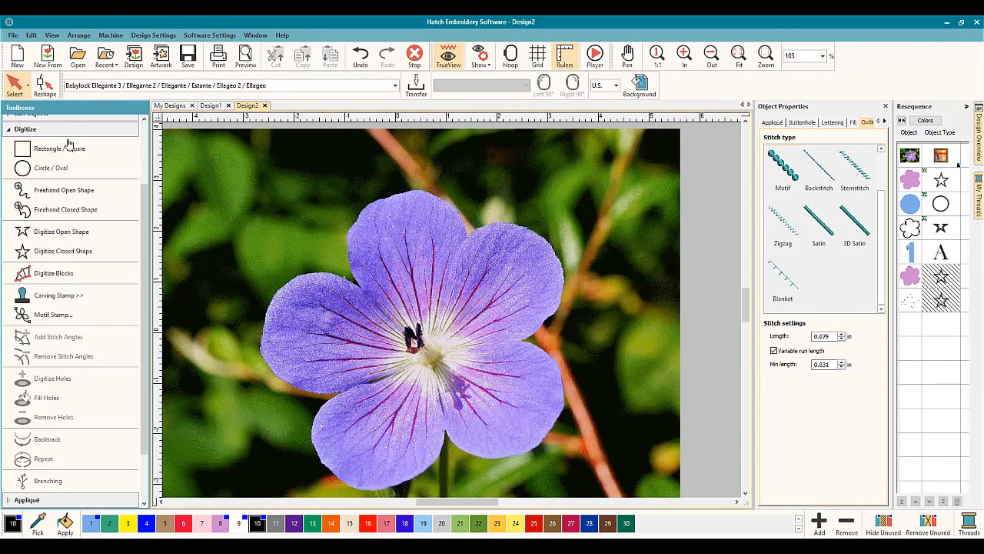
Trace the veins of the upper petal with black freehand open lines running outward from the flower's center.
left_click(64, 190)
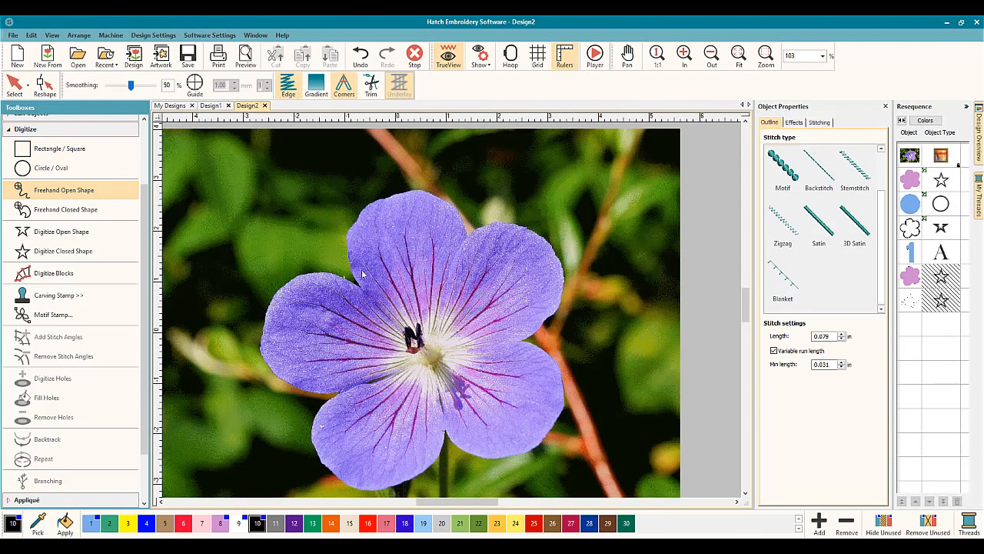
left_click_drag(423, 335, 406, 236)
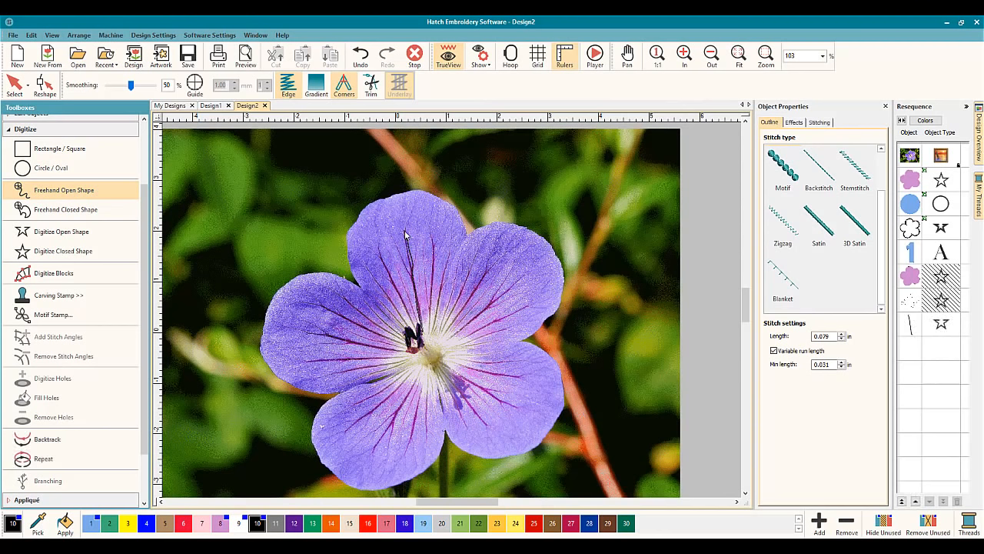
left_click_drag(413, 275, 394, 239)
left_click_drag(429, 334, 436, 239)
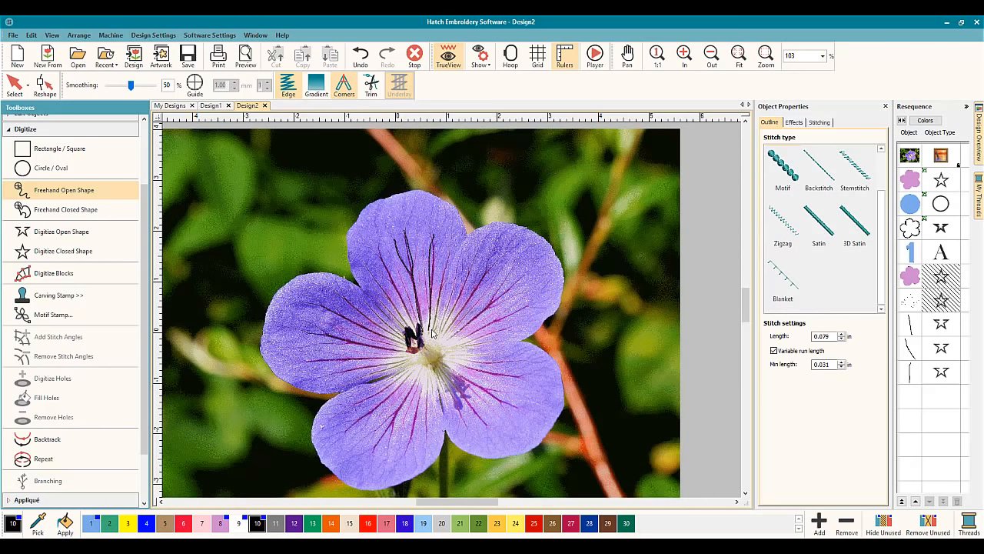
left_click_drag(434, 330, 450, 261)
Try a curved freehand open line about 0.6 by 1.2 in from the center into the upper-right petal, and delete it.
left_click_drag(444, 331, 472, 275)
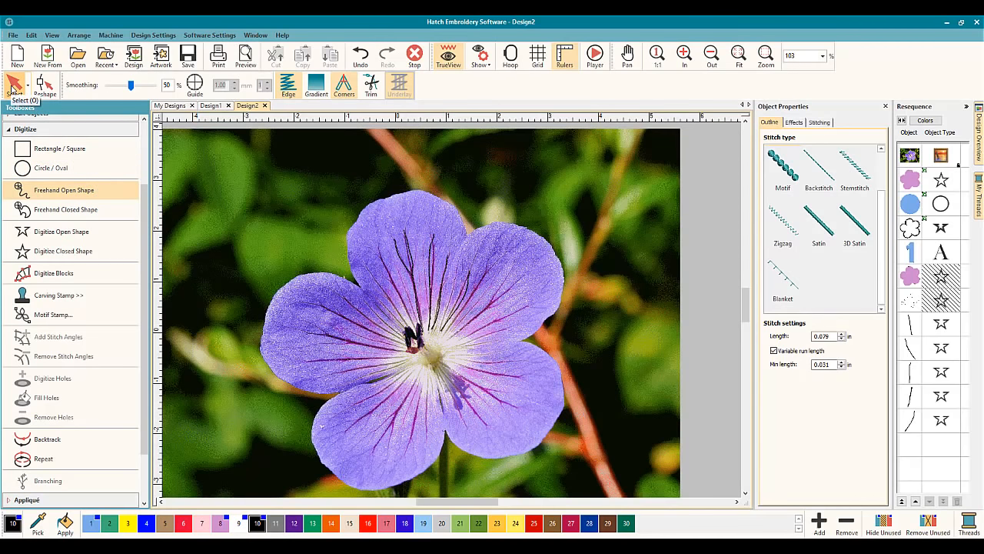
left_click(14, 88)
left_click(467, 304)
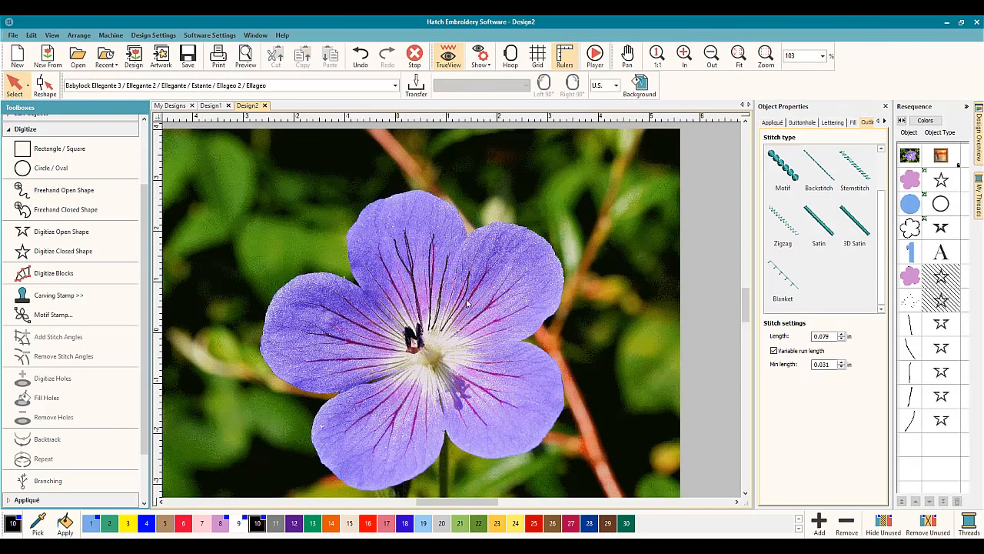
left_click(466, 304)
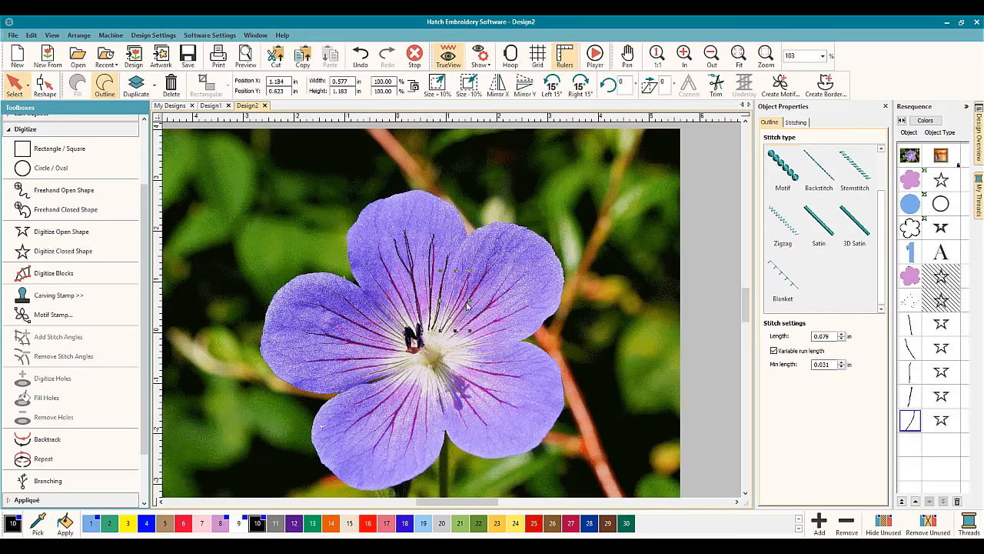
key("Delete")
Trace the veins of the upper-right petal with black freehand open lines, including short side branches.
left_click(86, 200)
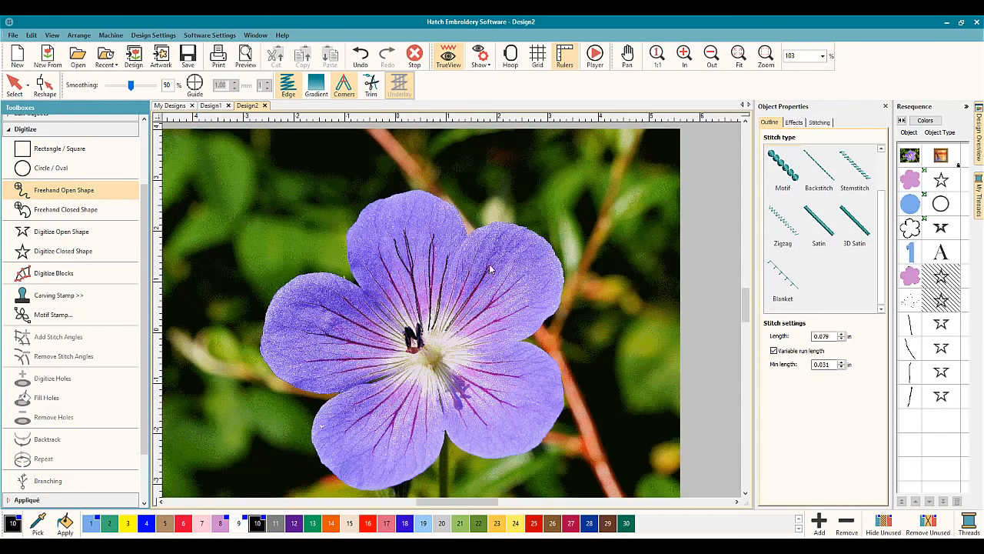
left_click_drag(490, 265, 491, 265)
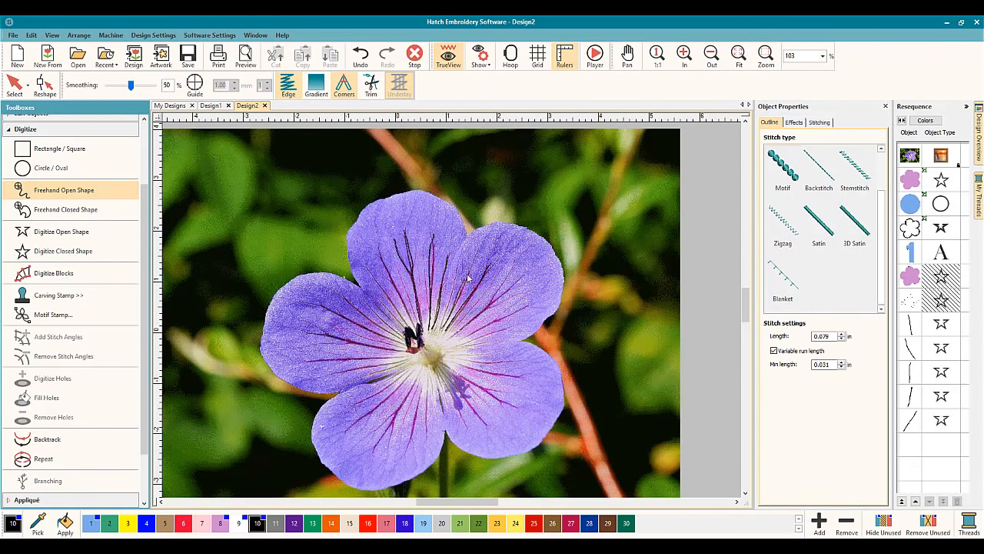
left_click_drag(474, 266, 475, 286)
mouse_move(505, 279)
left_mouse_down()
mouse_move(493, 303)
mouse_move(522, 279)
left_mouse_up()
left_click_drag(455, 339, 533, 307)
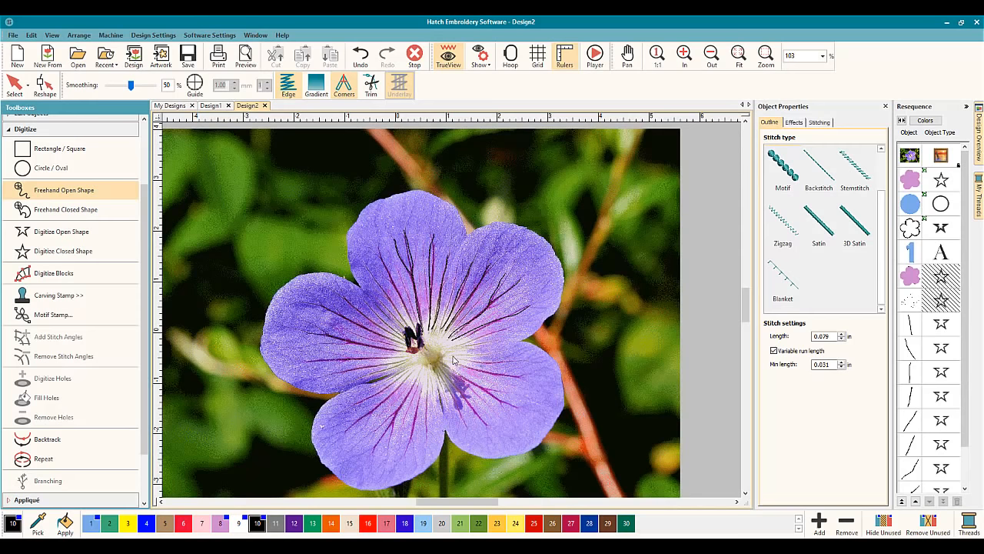
Trace the veins of the lower-right, lower-left and left petals with black freehand open lines.
left_click_drag(453, 359, 522, 363)
left_click_drag(454, 368, 528, 386)
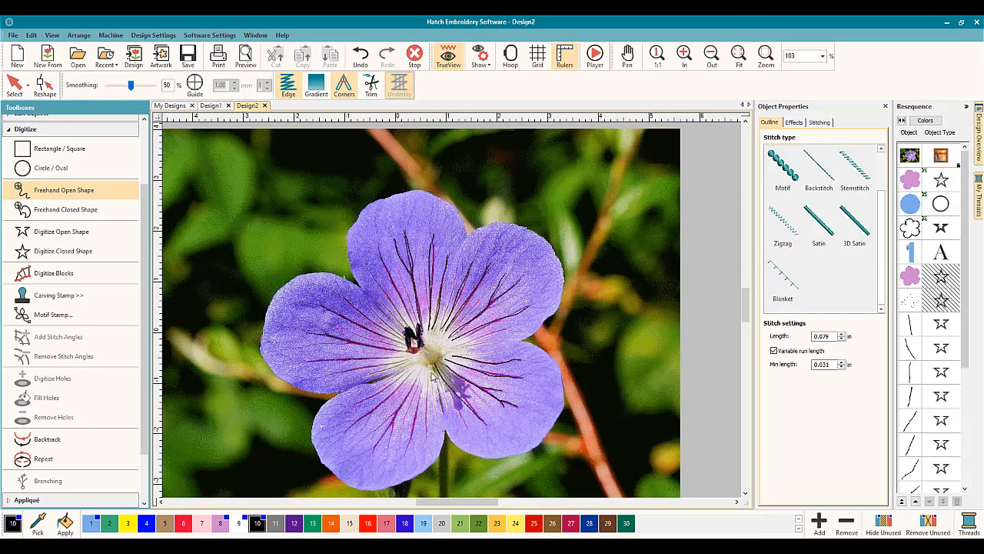
left_click_drag(428, 370, 427, 440)
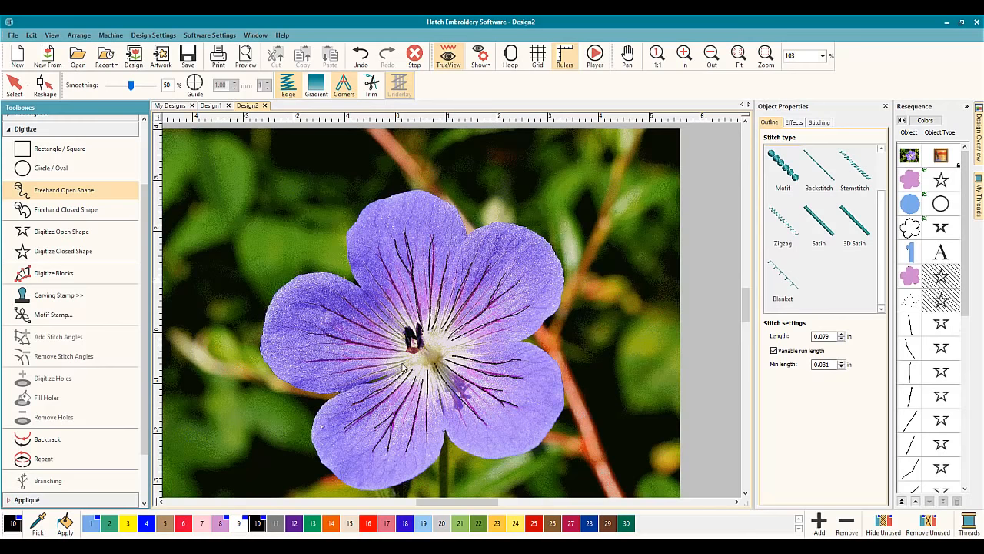
left_click_drag(409, 363, 327, 377)
left_click_drag(394, 356, 308, 359)
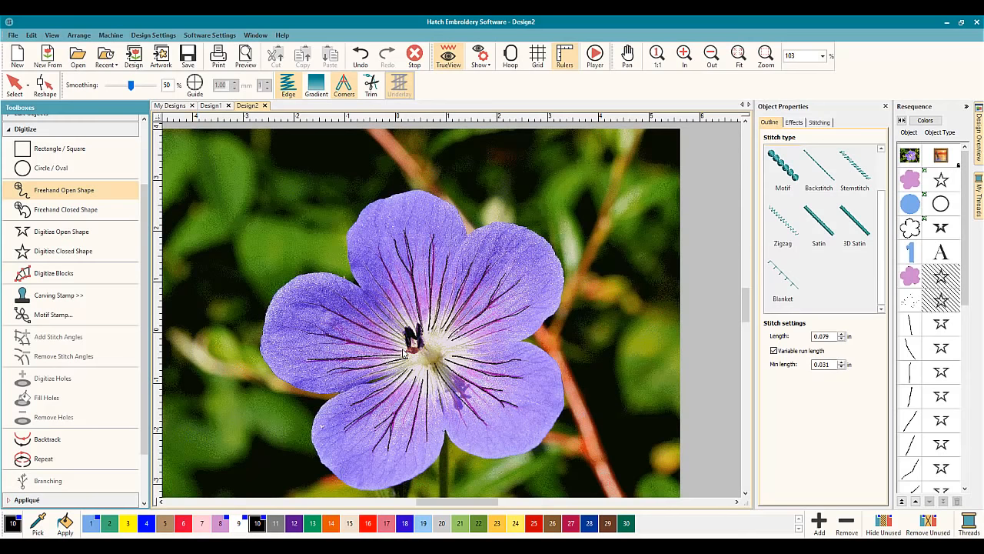
left_click_drag(402, 351, 311, 333)
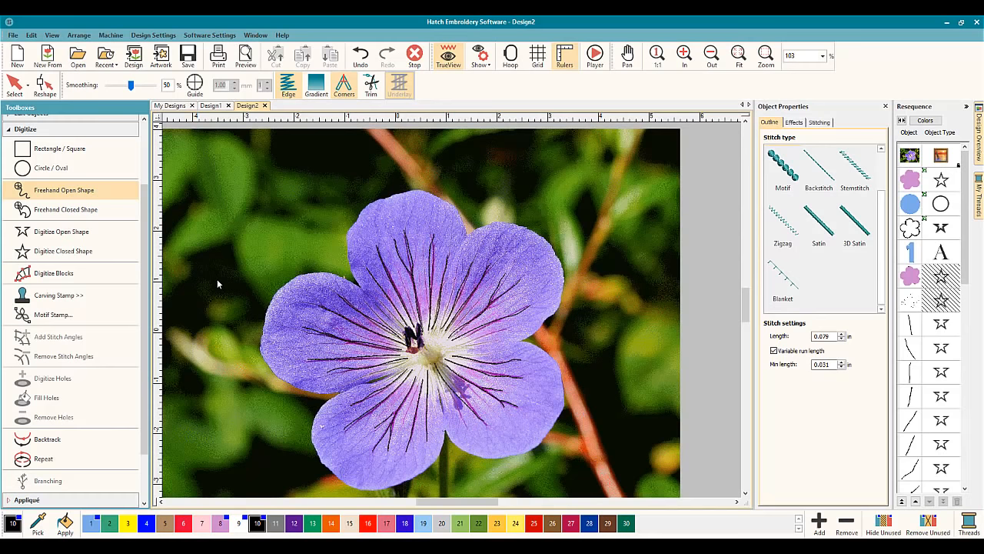
Select all the freehand vein lines in the sequence and recolor them with purple thread color 12.
left_click(14, 83)
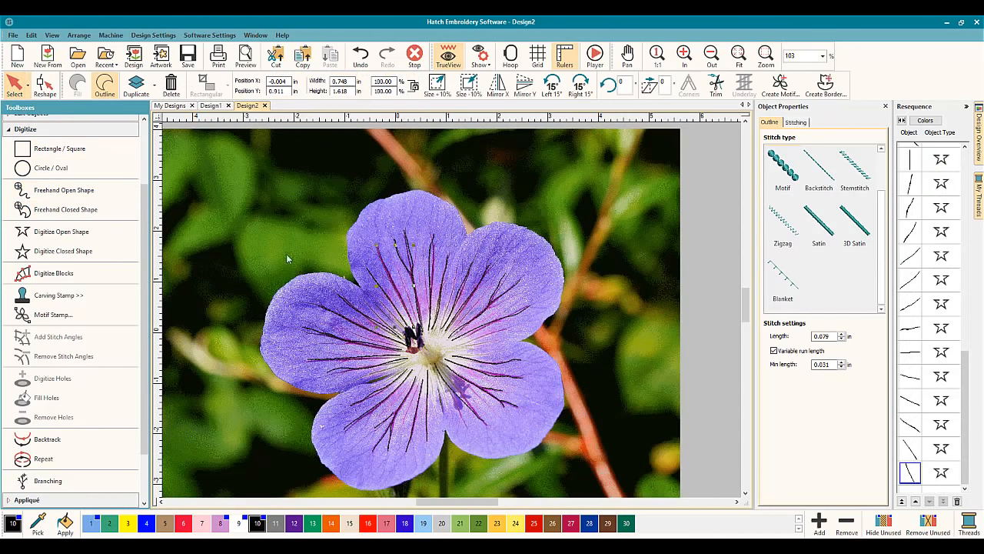
left_click(498, 290)
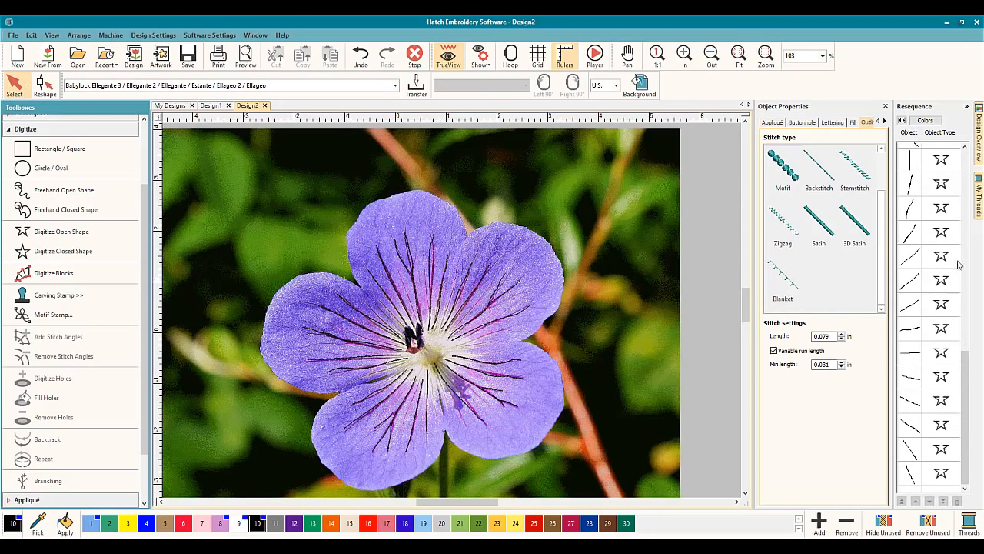
left_click_drag(967, 363, 966, 177)
left_click(912, 279)
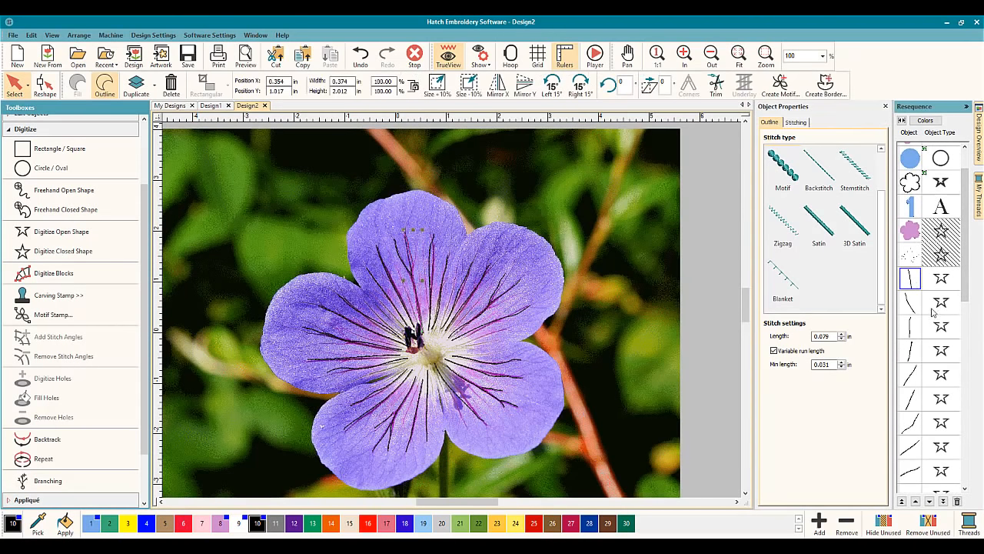
left_click_drag(968, 281, 961, 471)
left_click(911, 473, "shift")
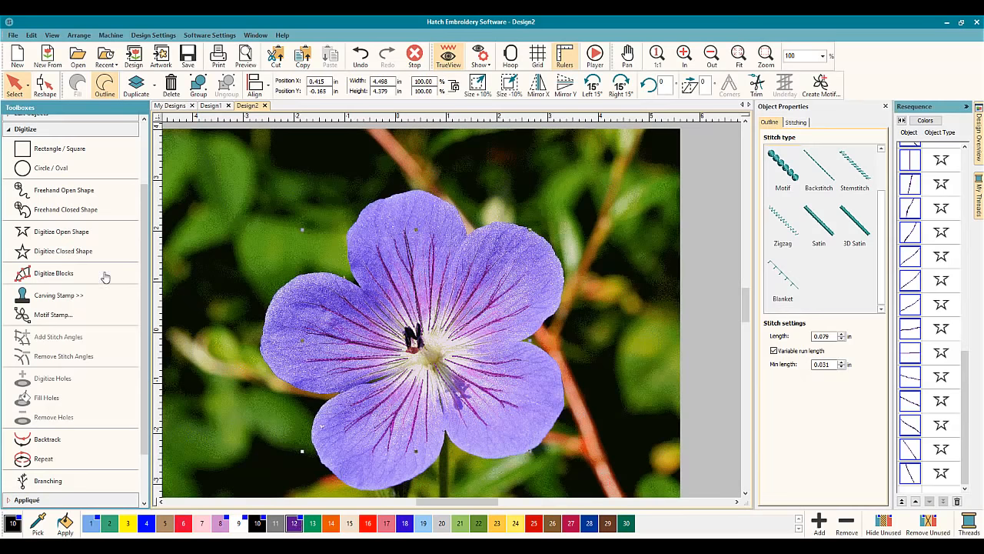
key("Escape")
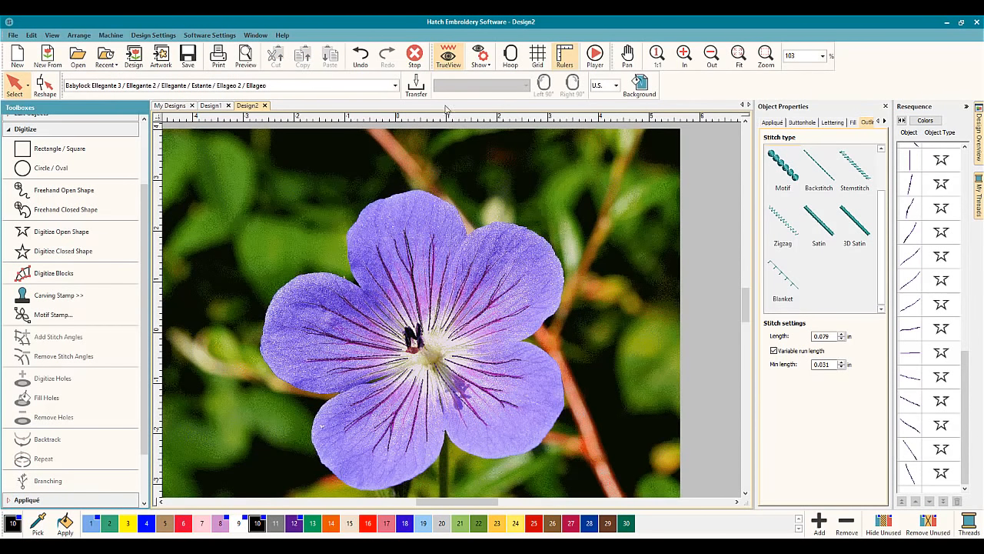
Join all the purple vein lines into one object with Branching, placing its entry and exit point at the flower's center.
scroll(452, 310, "up", 4)
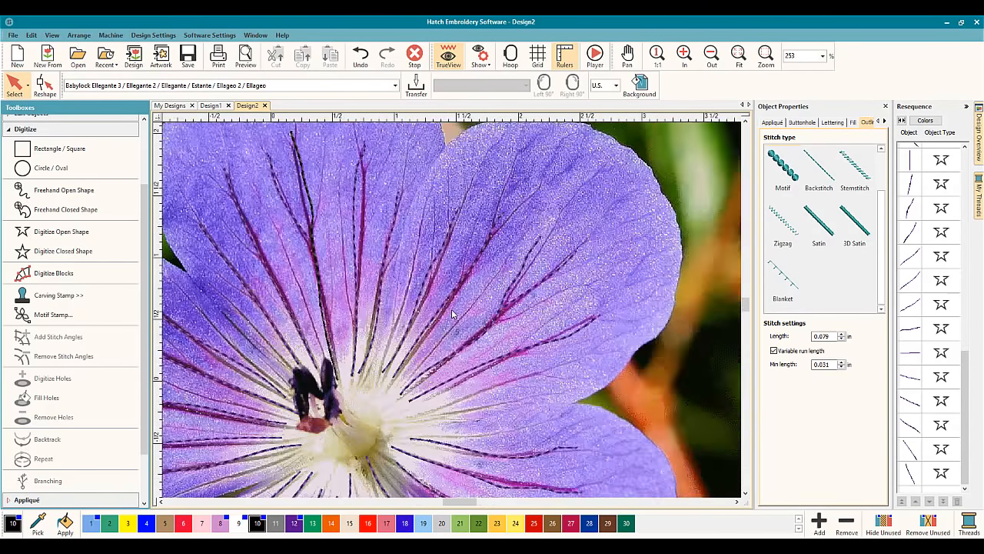
scroll(453, 311, "down", 4)
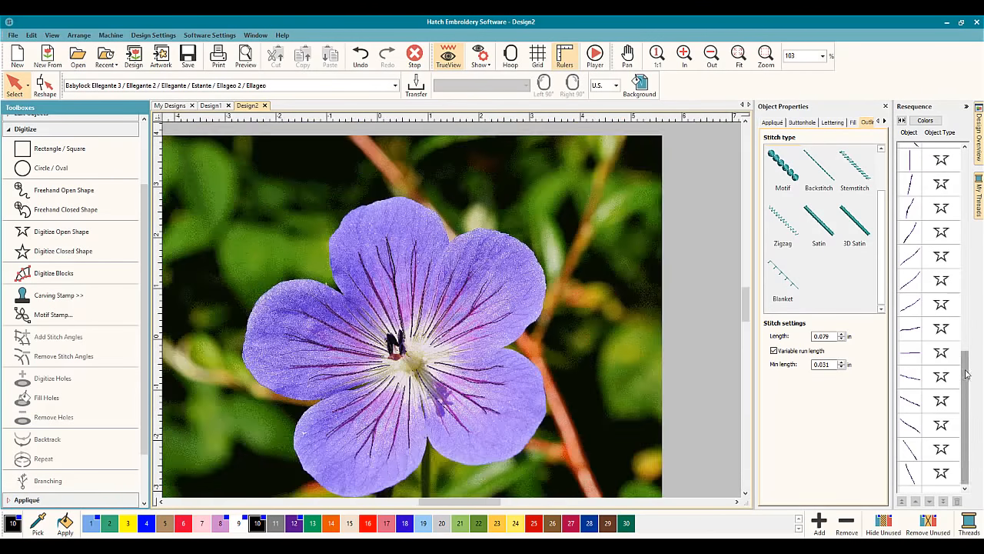
left_click_drag(966, 374, 962, 230)
left_click(961, 307)
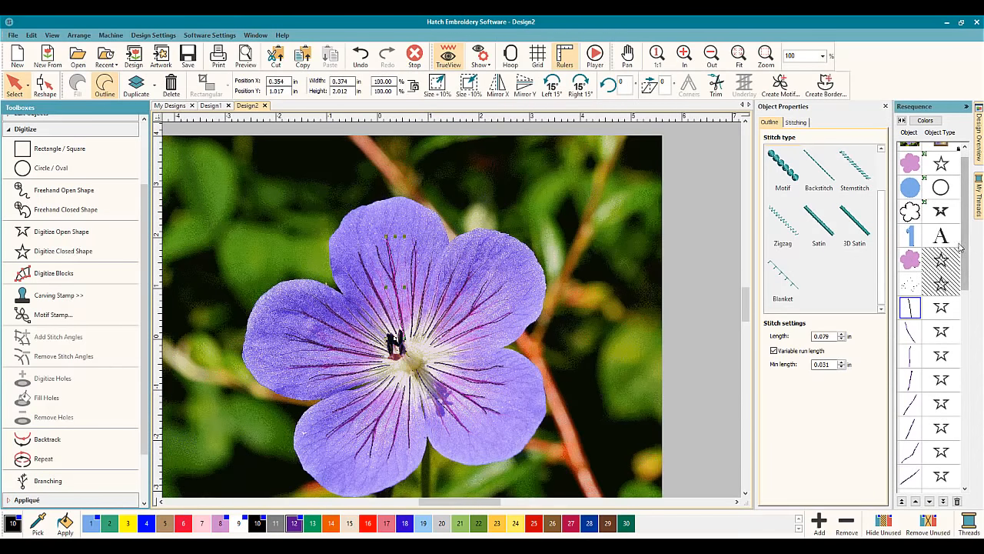
left_click_drag(963, 246, 929, 486)
left_click(916, 473, "shift")
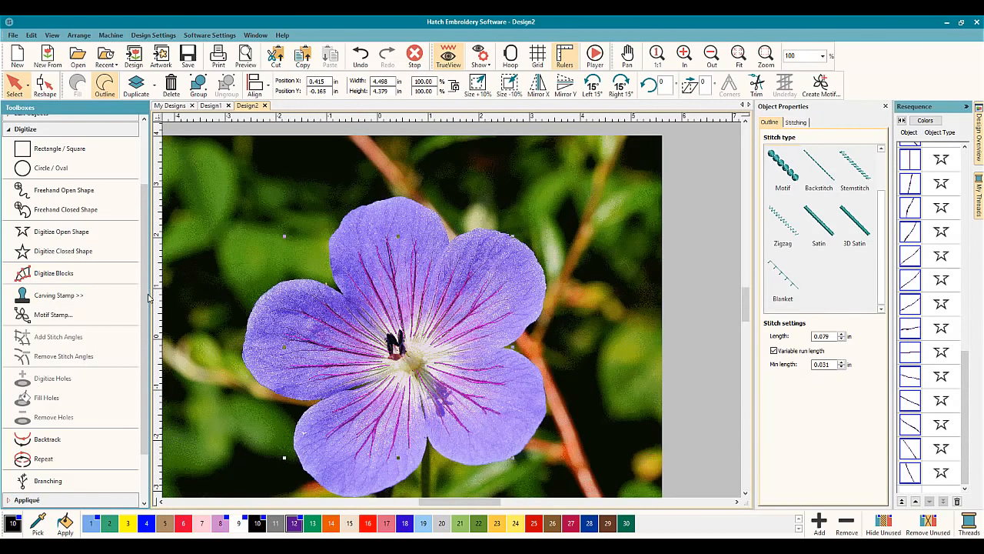
scroll(137, 356, "down", 2)
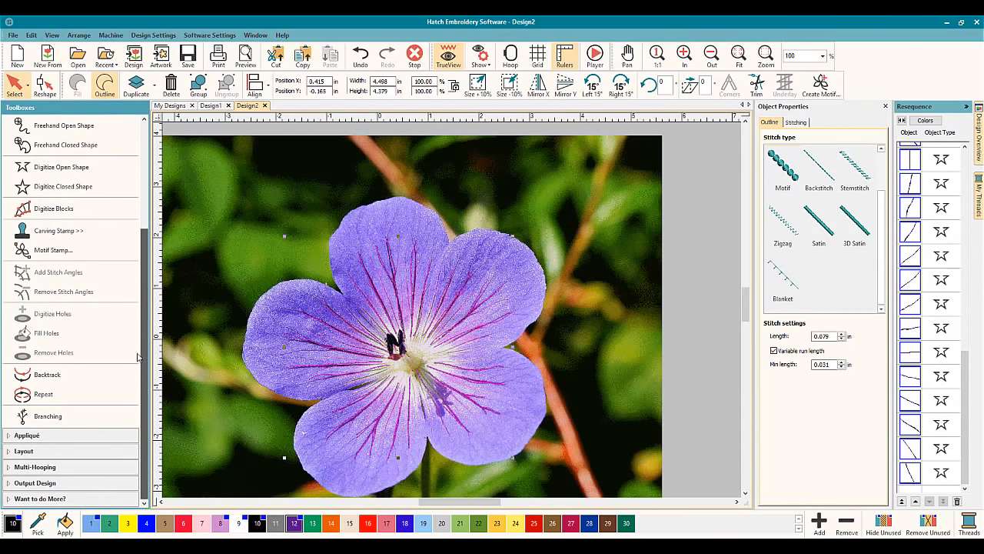
left_click(58, 420)
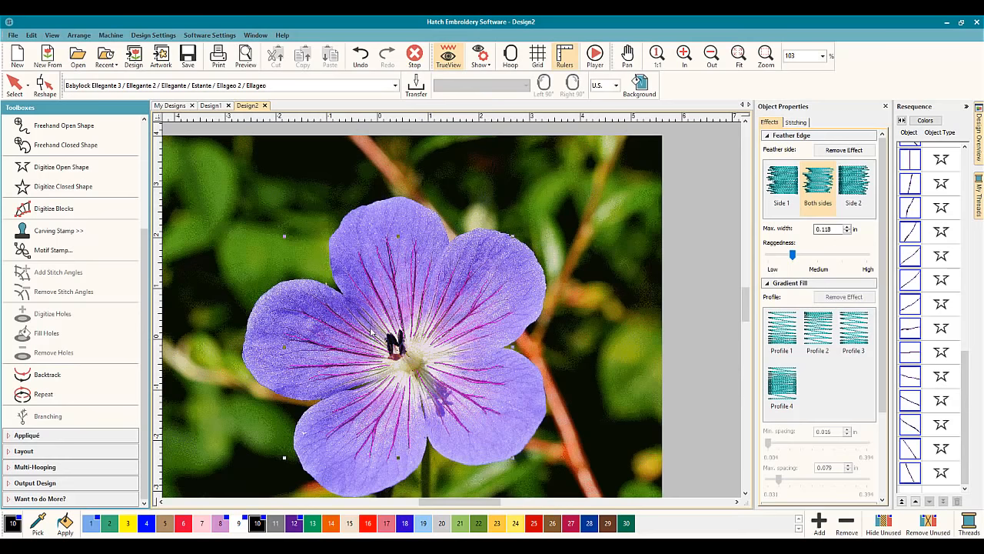
left_click(410, 339)
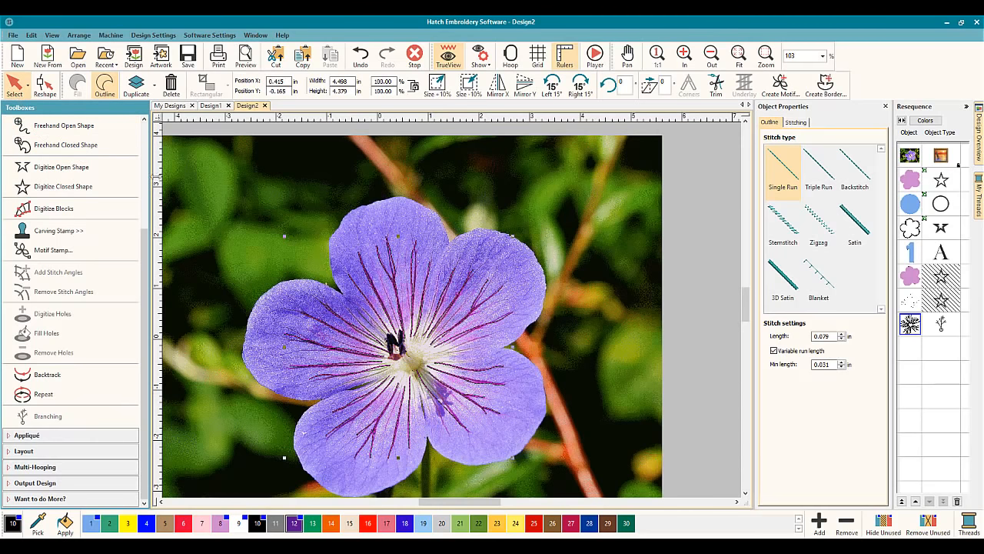
Turn off TrueView and unhide all objects so the Ripple flower and white center show again.
left_click(448, 55)
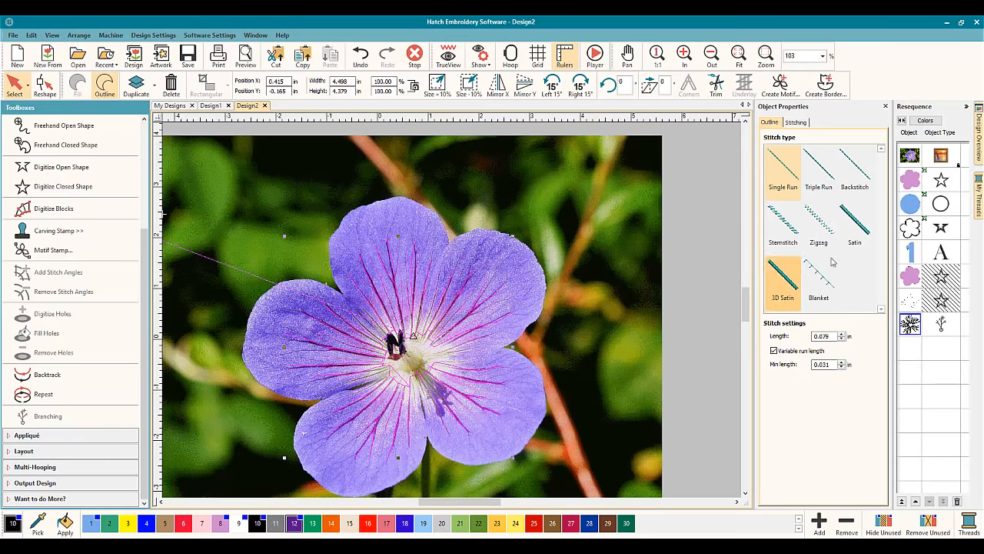
left_click(910, 278)
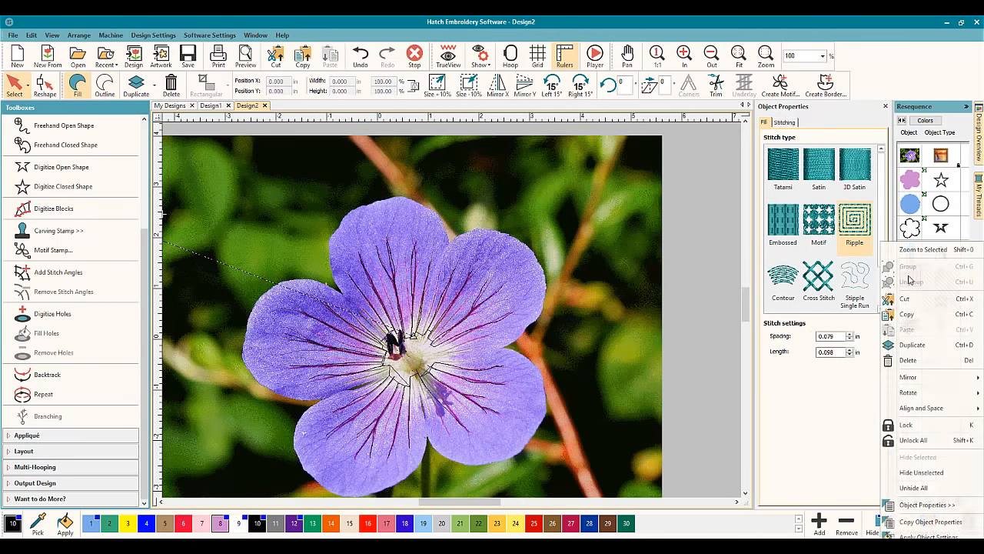
right_click(910, 279)
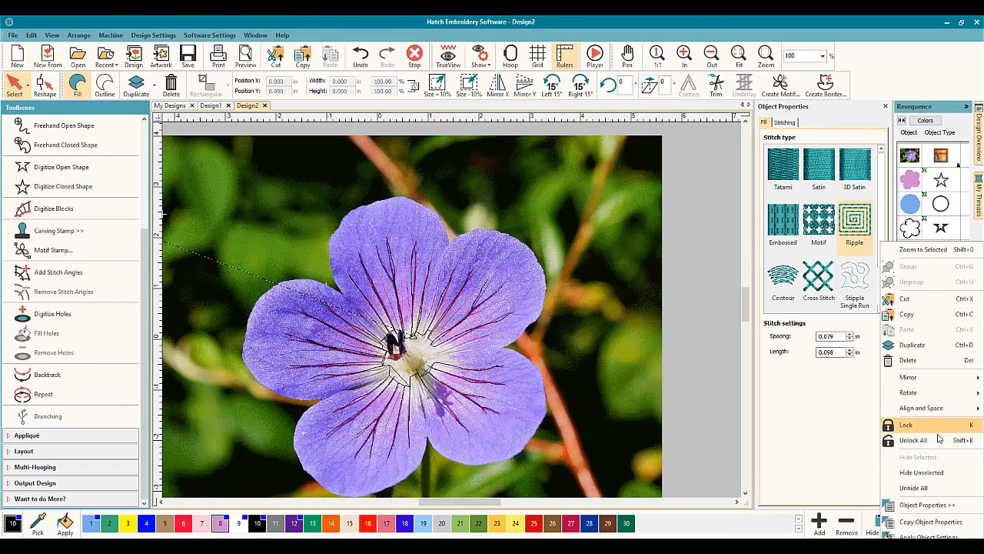
left_click(914, 488)
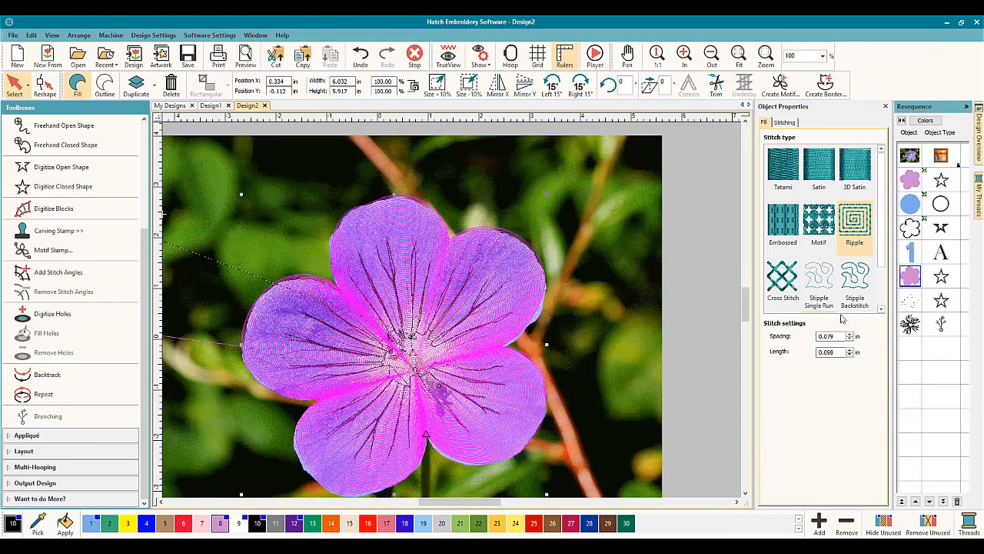
Move the branched veins ahead of the white center in the stitching sequence and turn TrueView back on.
left_click(910, 327)
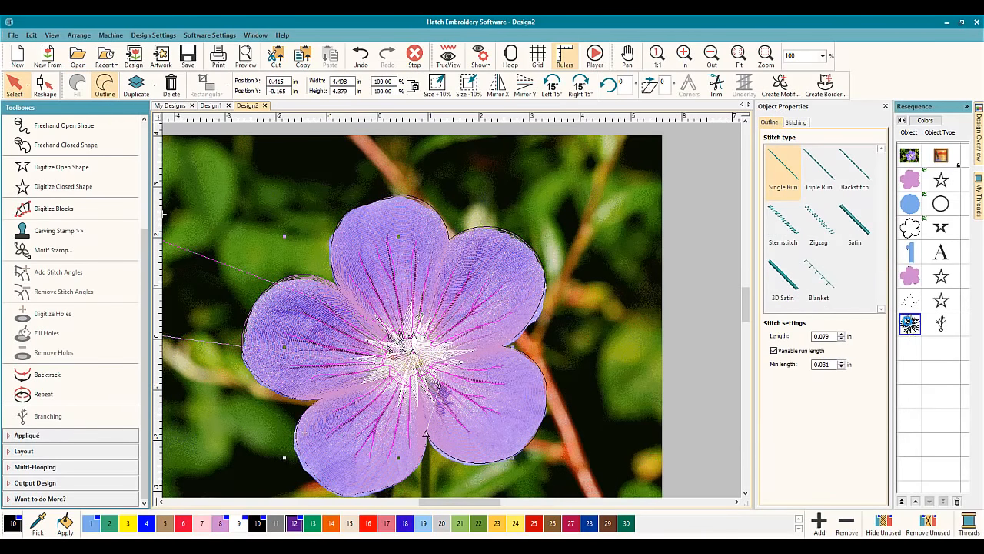
left_click_drag(909, 296, 910, 298)
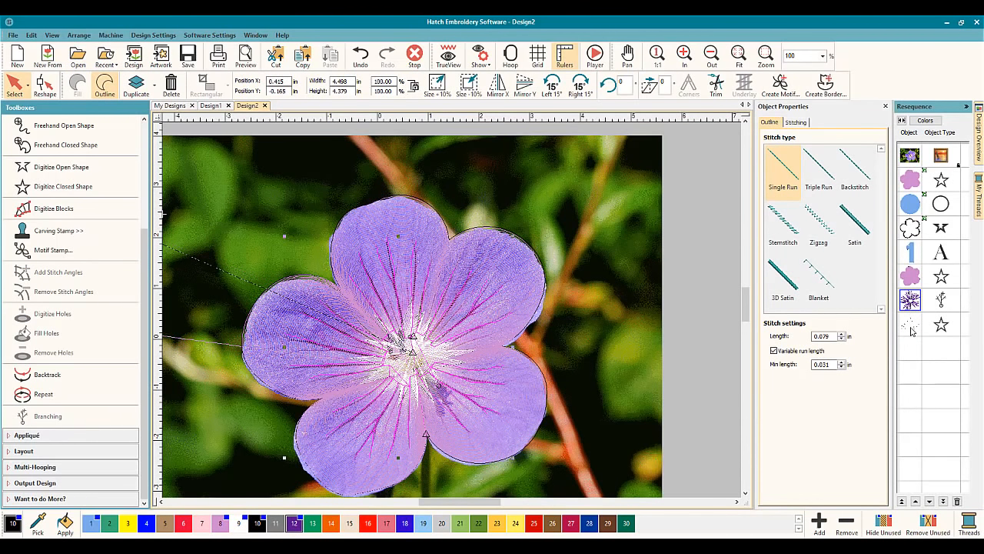
left_click(582, 251)
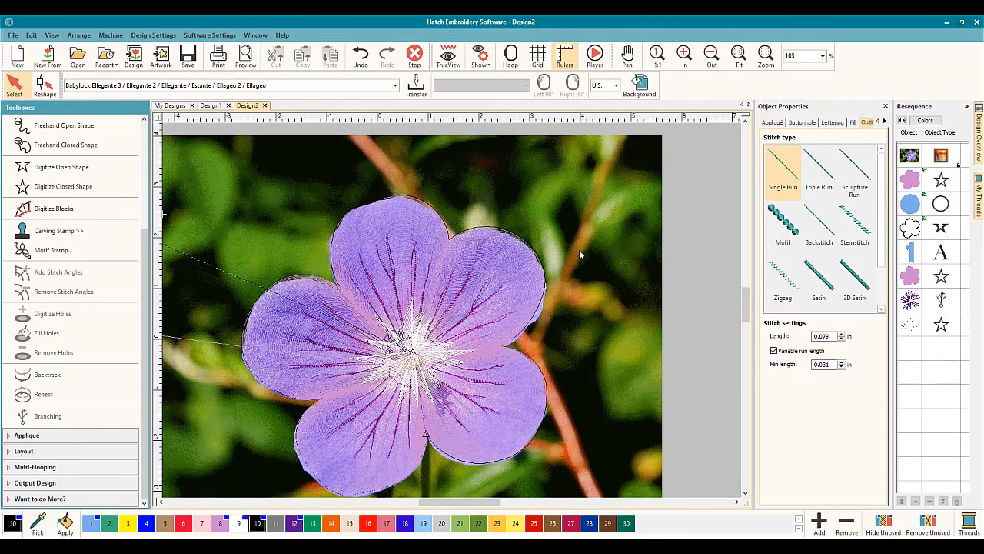
left_click(449, 58)
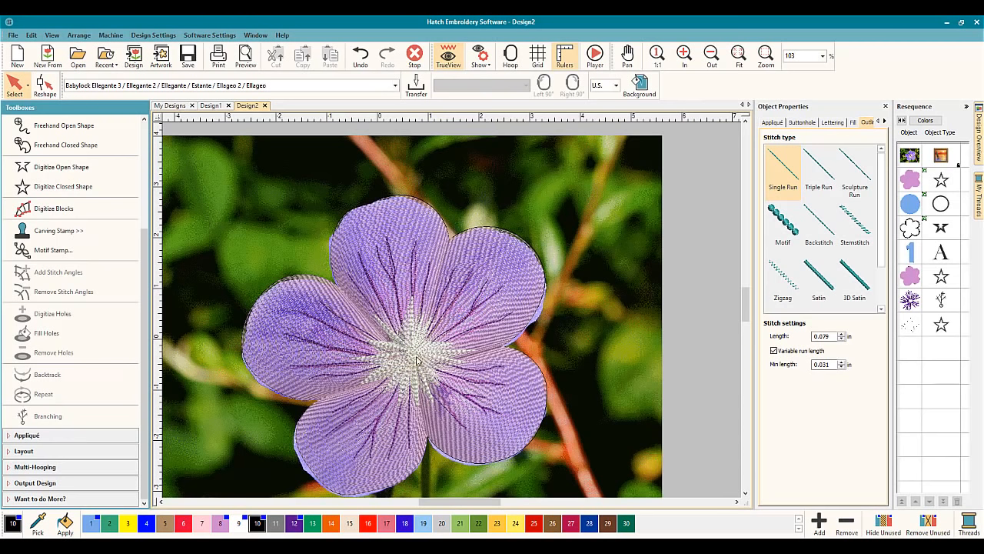
Create an object outline around the Ripple flower with Backstitch in color 230 Hatch, without offset outlines.
left_click(910, 277)
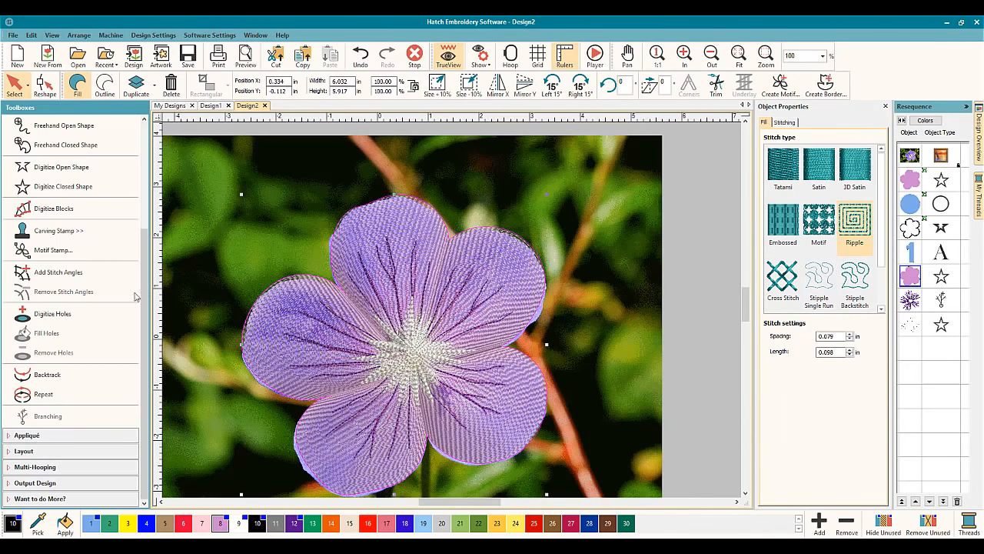
scroll(58, 202, "up", 5)
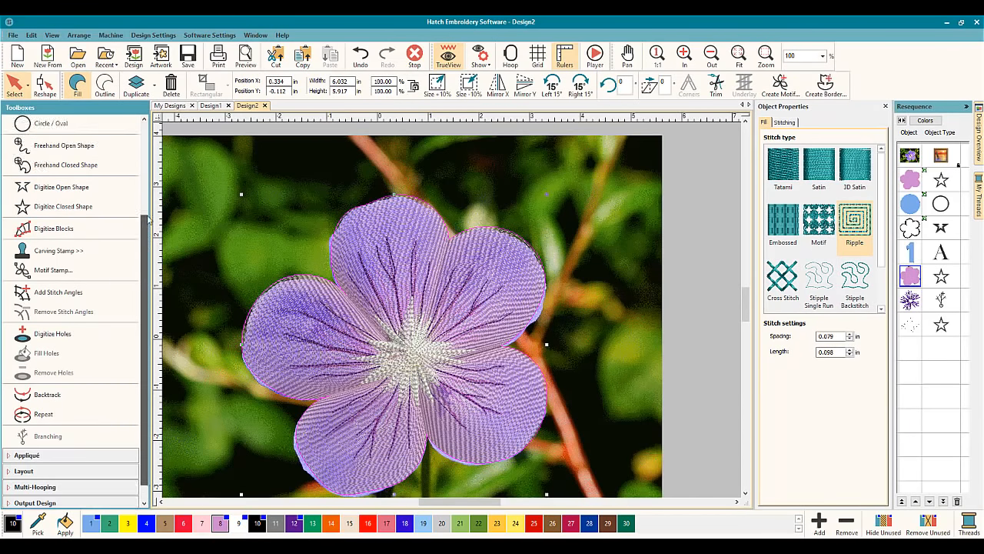
left_click(66, 201)
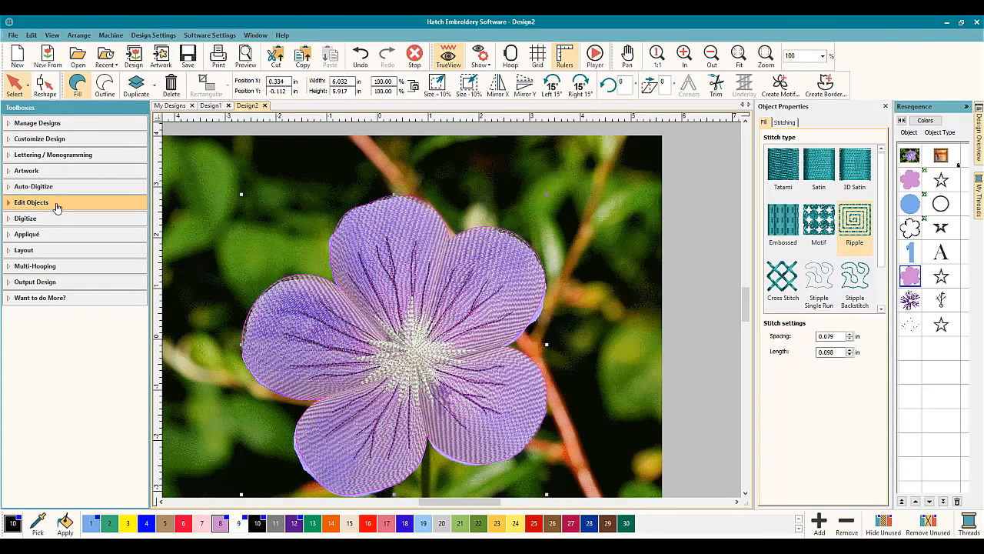
left_click(57, 203)
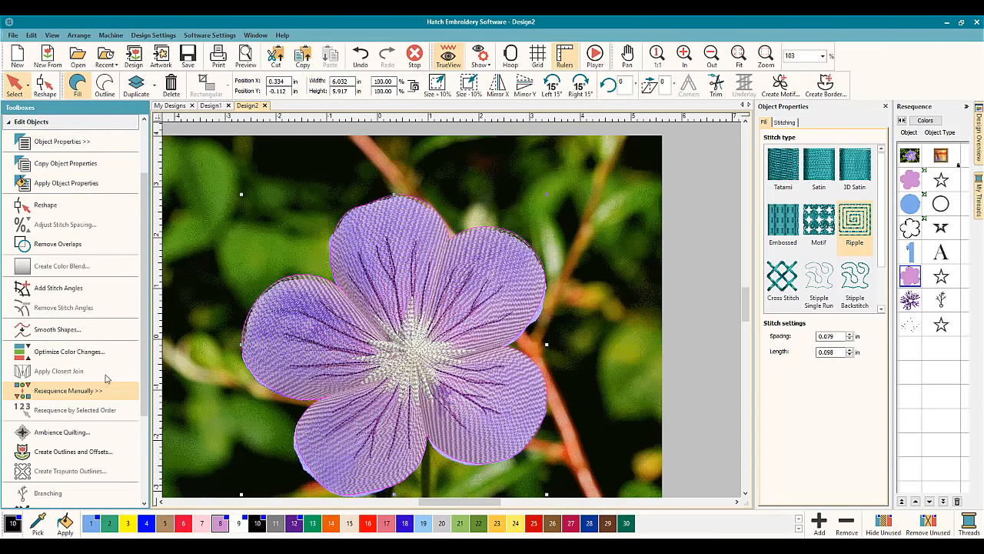
left_click(77, 451)
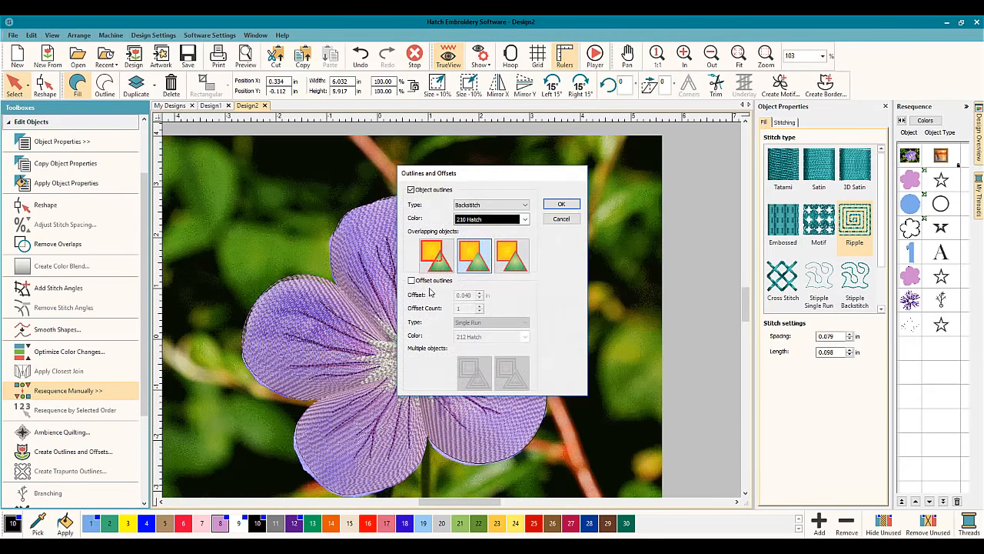
left_click(562, 205)
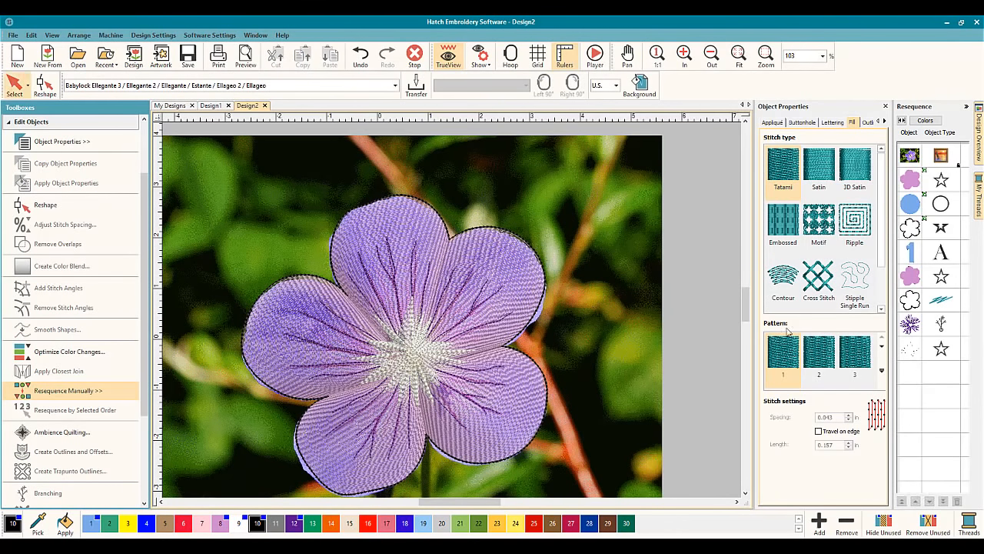
Hide the Ripple flower, its black outline, the branched veins and the white center to expose the photo.
left_click(909, 277)
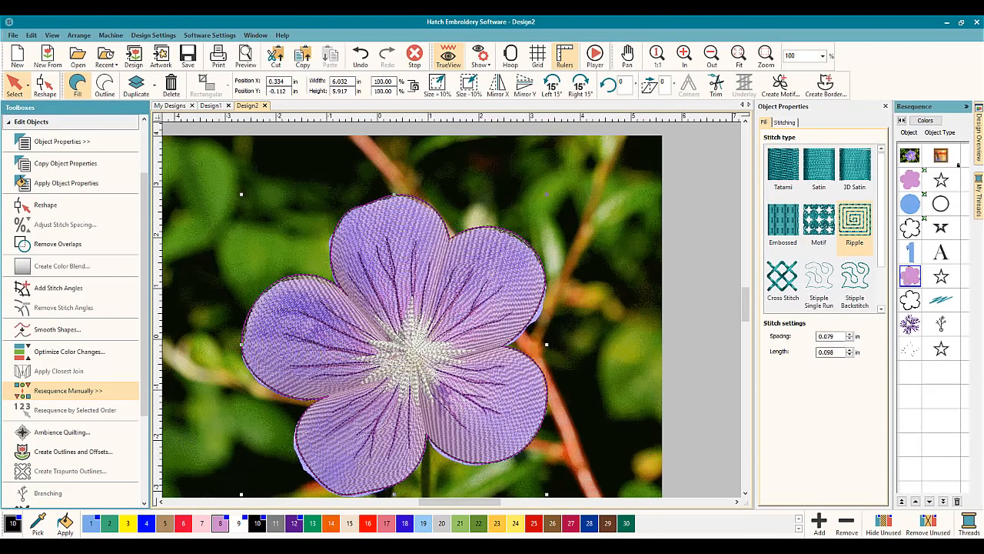
left_click(911, 351)
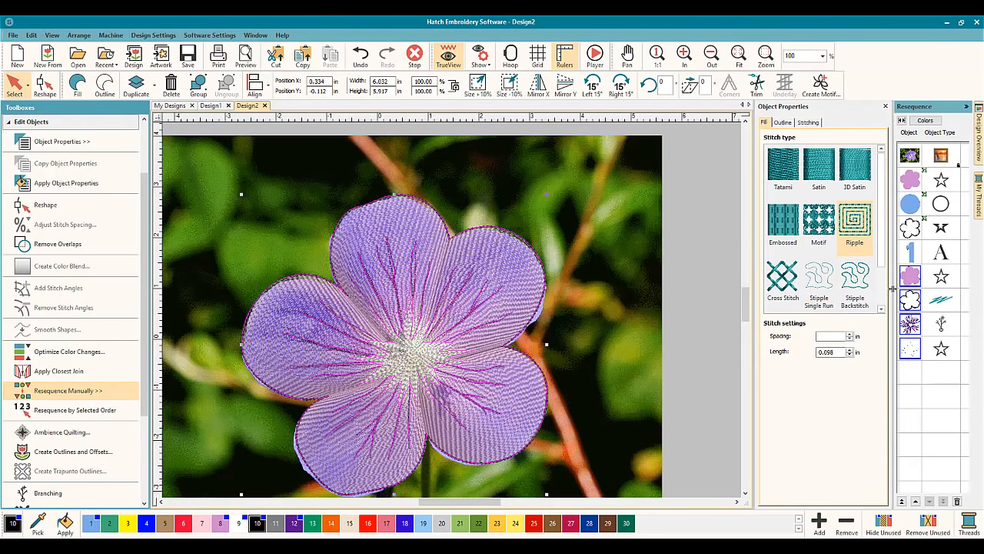
right_click(916, 279)
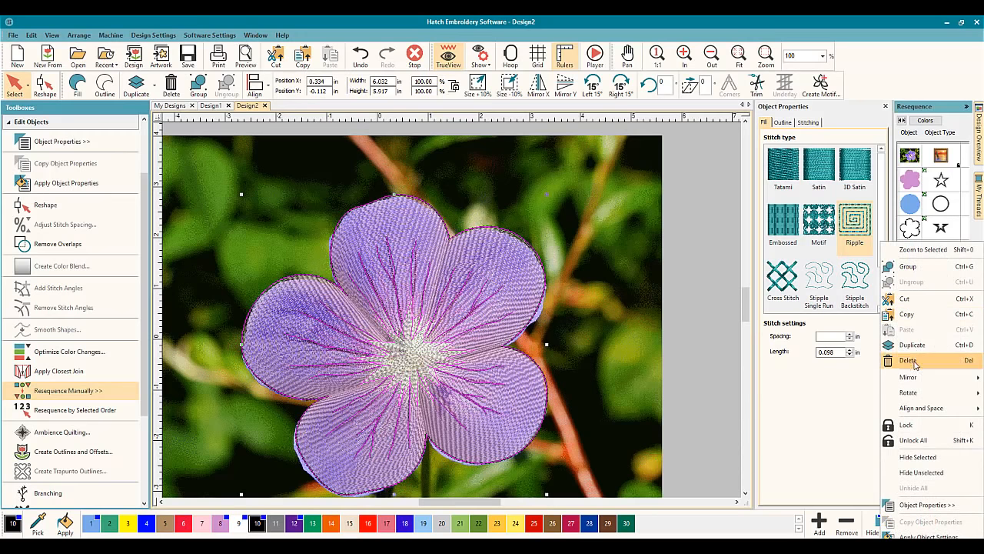
left_click(923, 458)
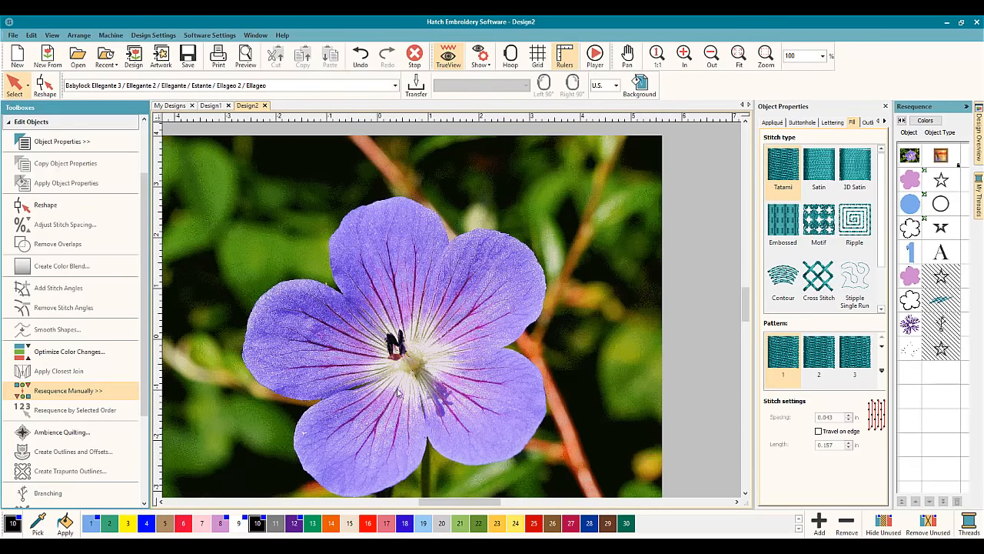
Digitize a closed outline shape about 0.39 by 0.56 in around the pale pistil beside the dark anthers.
scroll(407, 367, "up", 2)
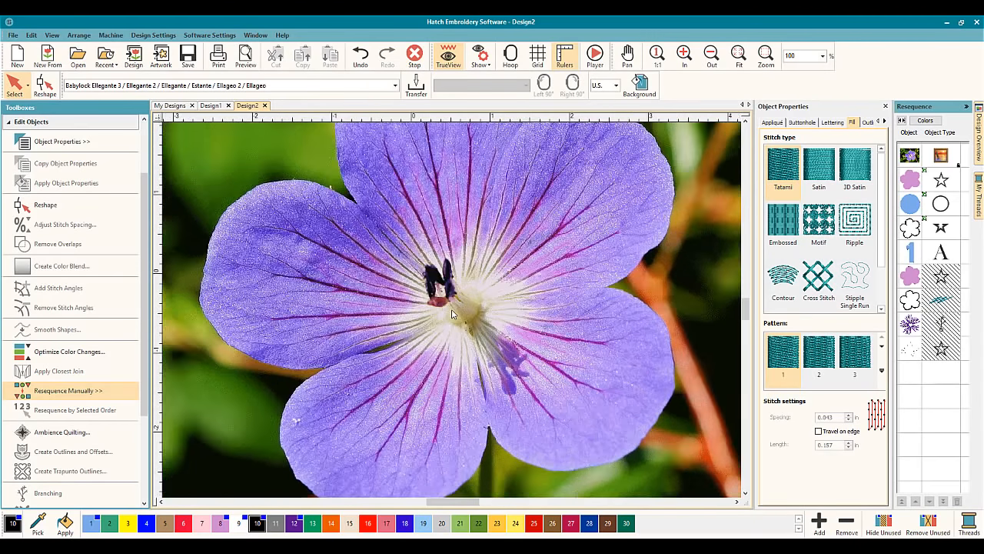
scroll(453, 314, "up", 1)
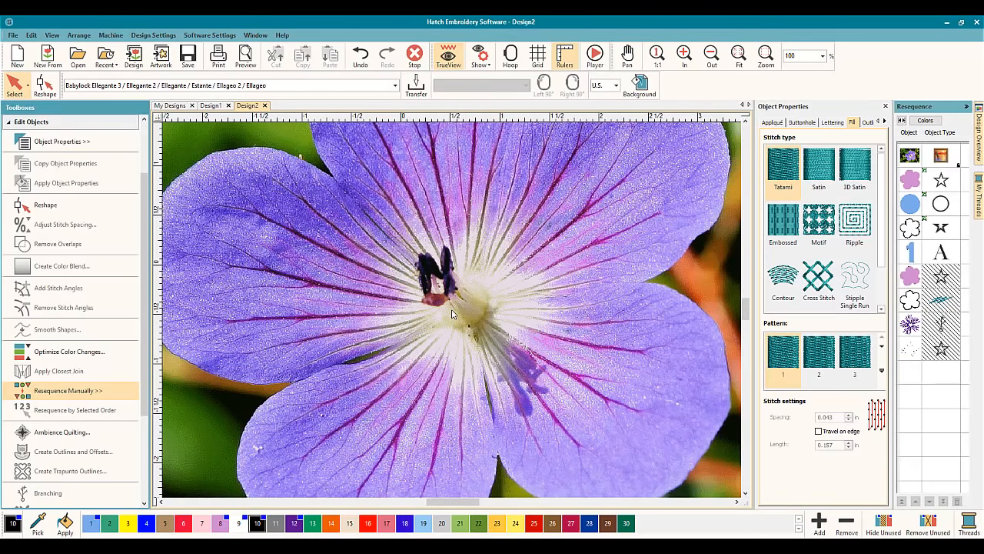
scroll(452, 313, "down", 1)
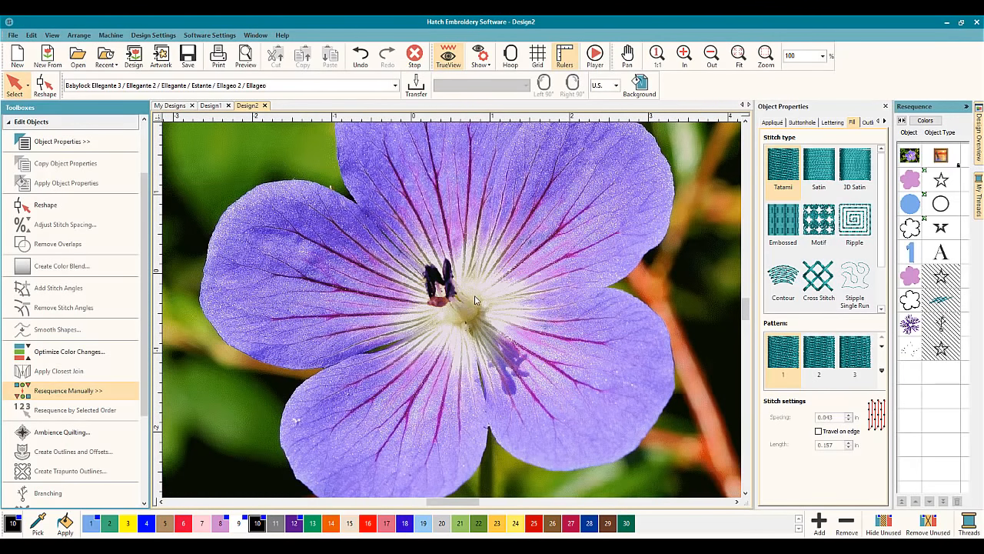
left_click(58, 123)
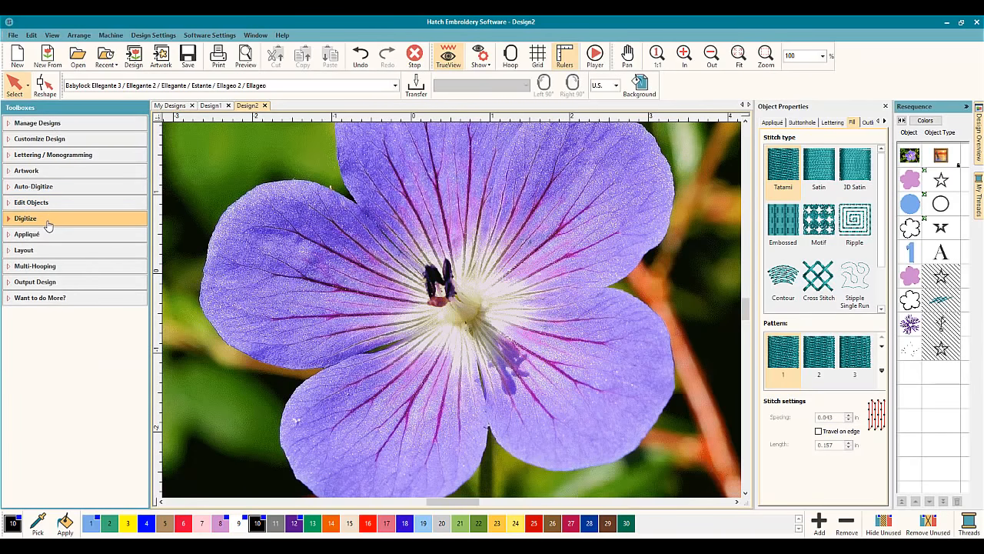
left_click(48, 223)
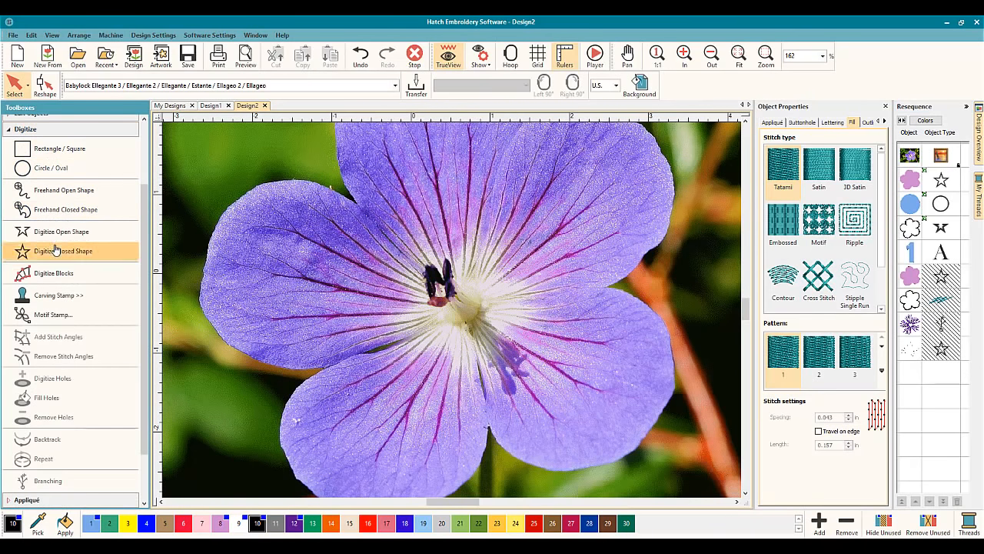
left_click(55, 249)
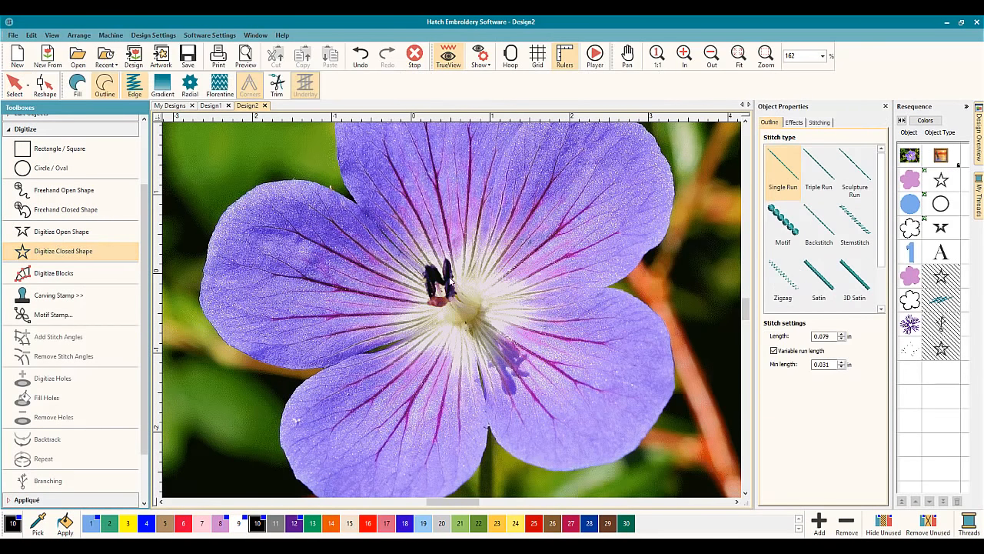
left_click(458, 286)
left_click(474, 287)
left_click(478, 299)
key("Return")
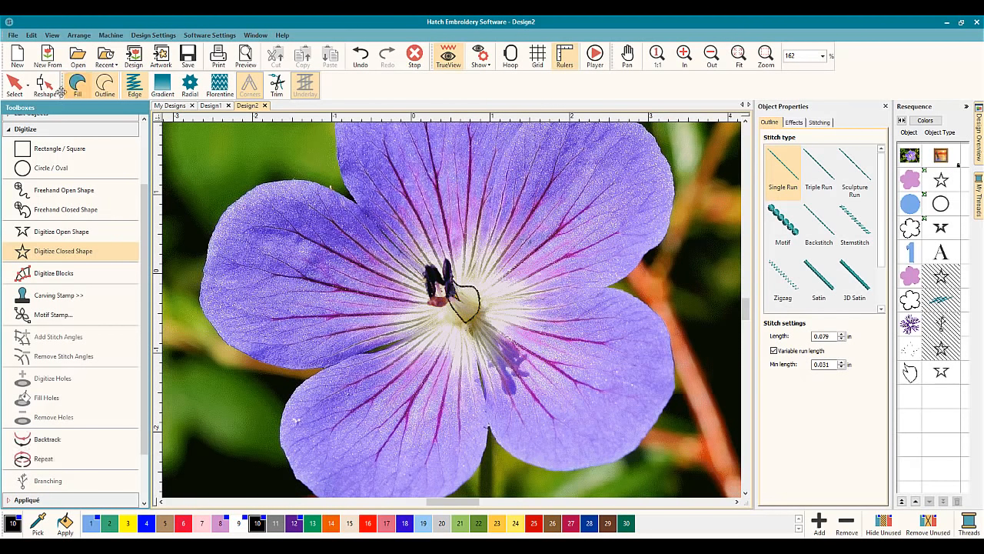
Convert the pistil outline to a Tatami fill and turn off its underlay.
left_click(15, 85)
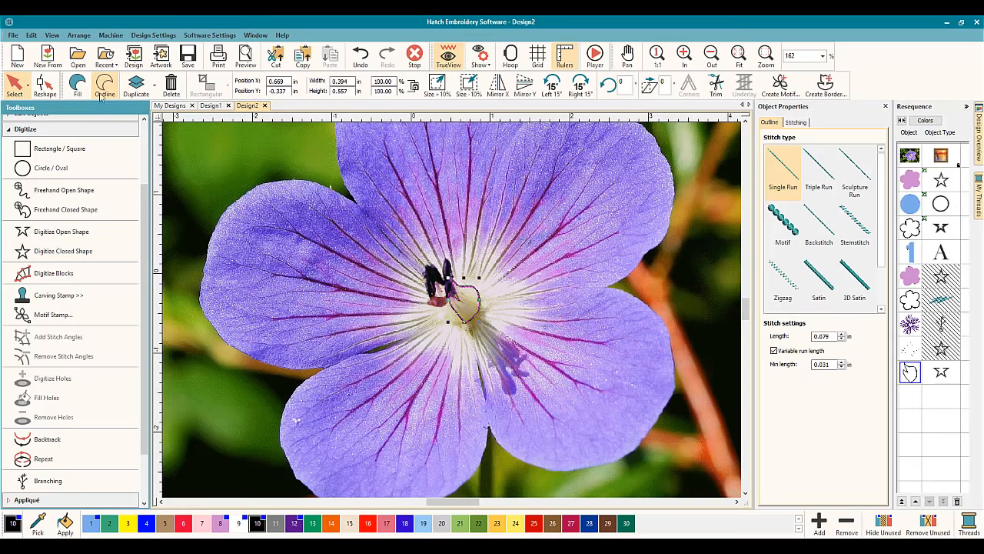
left_click(77, 85)
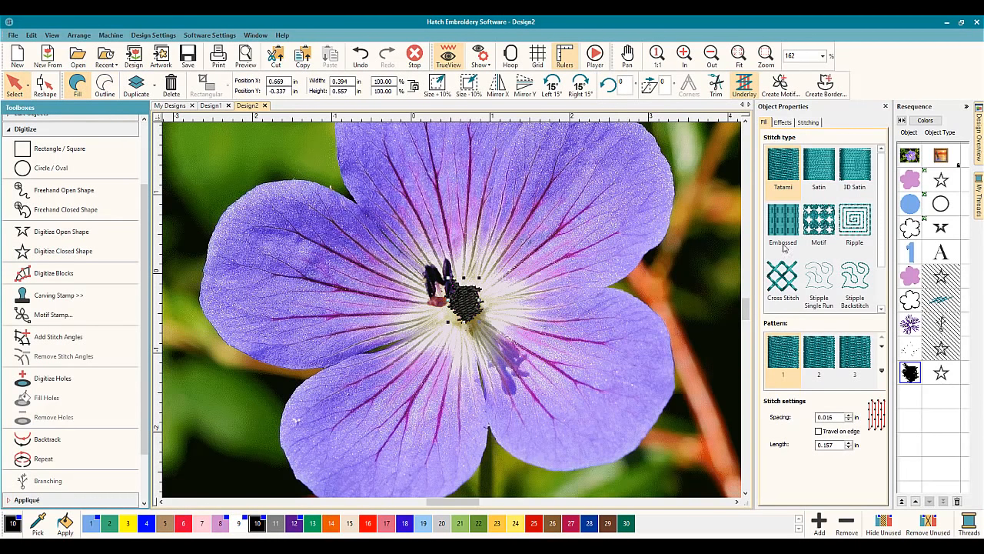
left_click(784, 123)
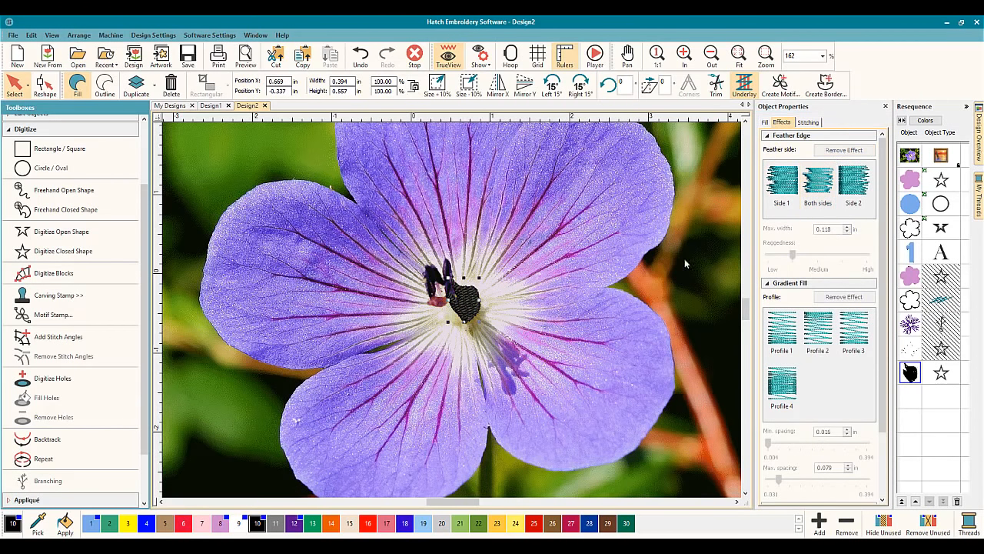
left_click(808, 122)
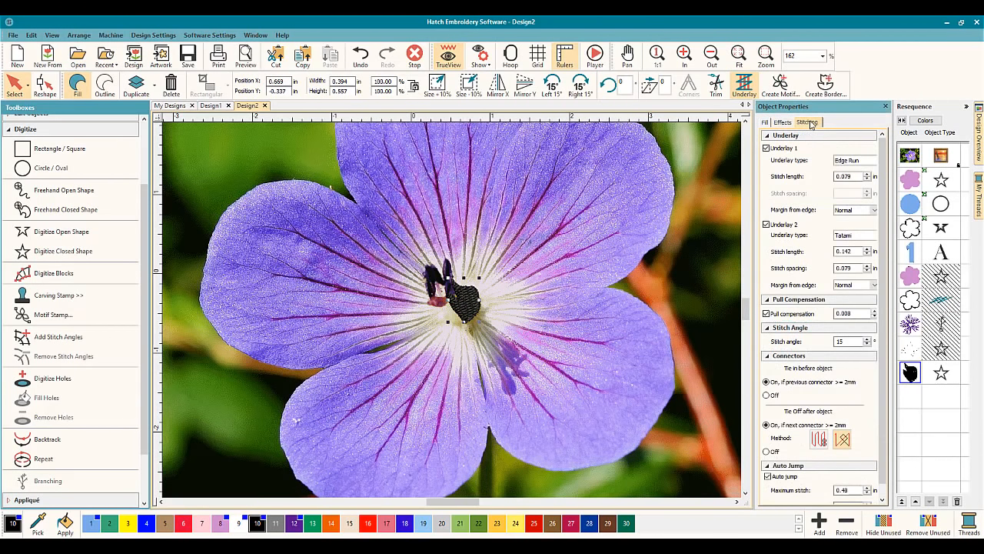
left_click(767, 148)
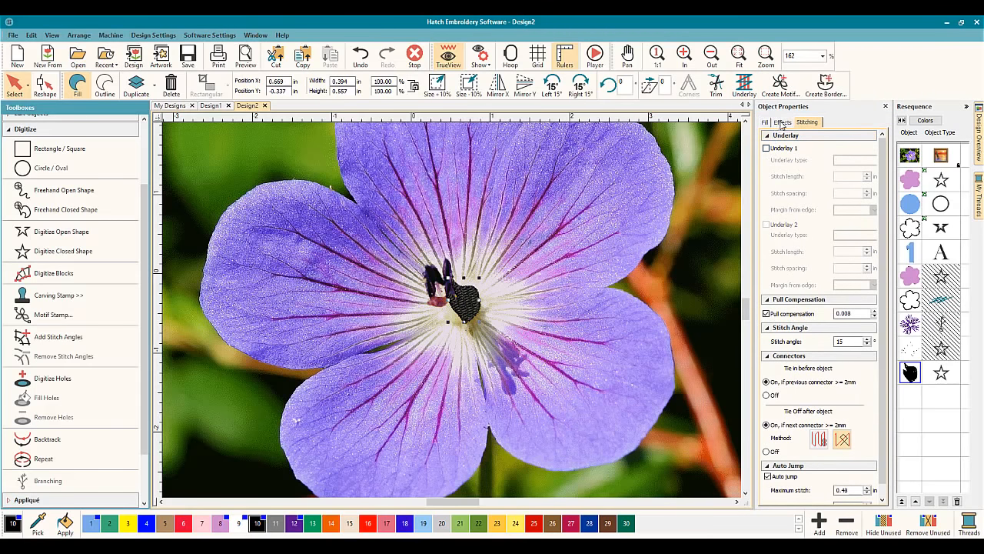
left_click(782, 122)
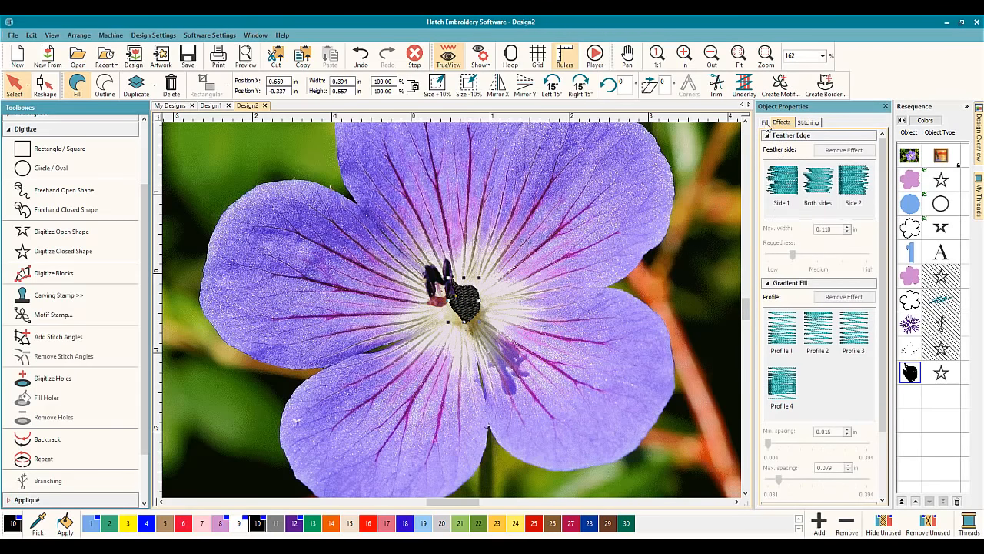
left_click(765, 123)
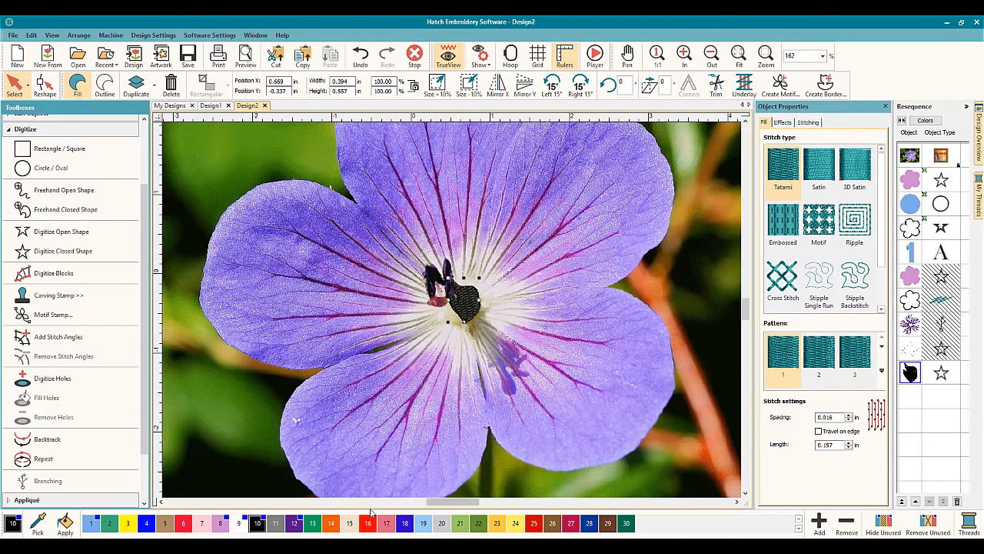
Move the filled pistil shape off the flower's center and delete it.
left_click(464, 305)
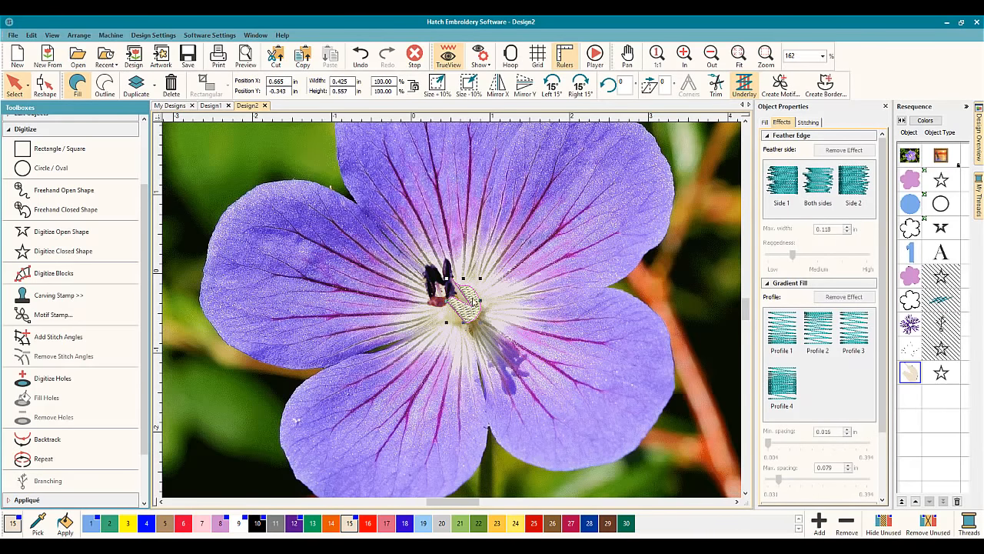
left_click_drag(474, 299, 514, 284)
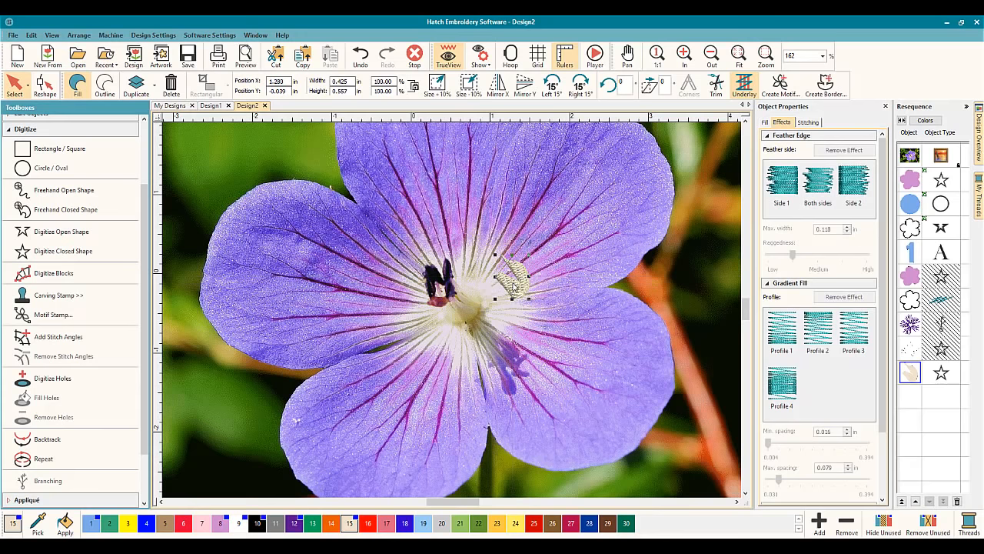
key("Delete")
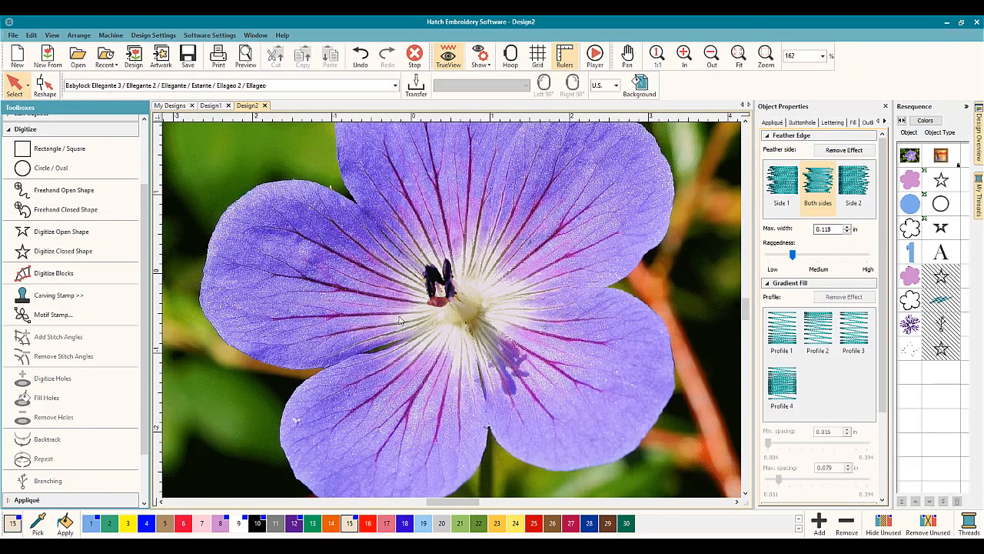
Digitize a closed fill shape in thread color 15 with both-sided Feather Edge over the pale pistil at the flower's center.
left_click(77, 252)
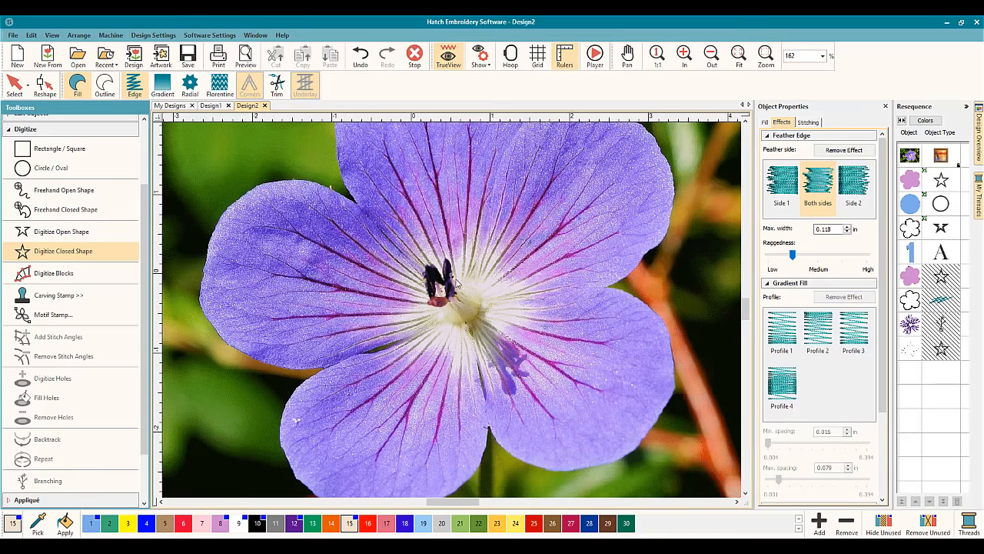
left_click(473, 288)
left_click(467, 324)
key("Return")
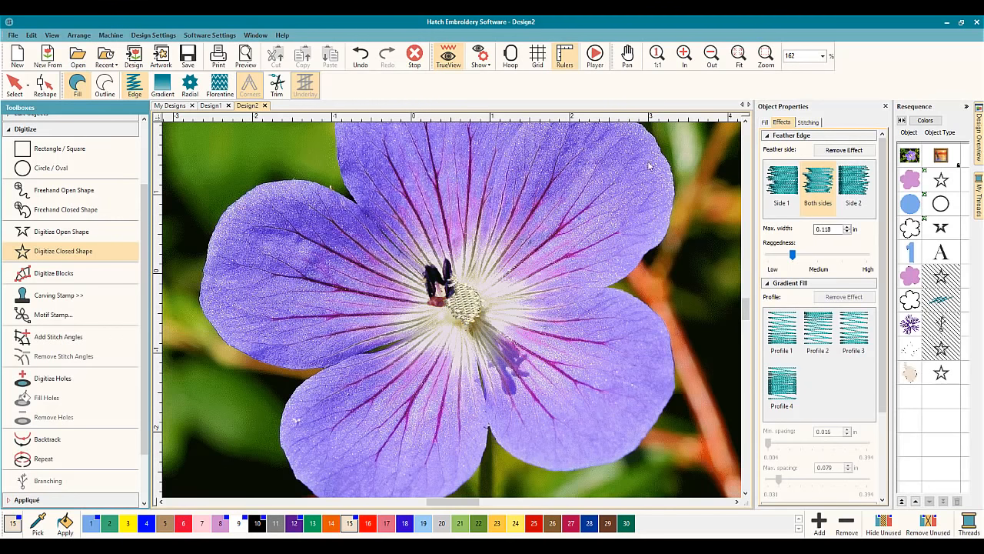
Remove the feather edge effect from the settings for new closed shapes.
left_click(841, 151)
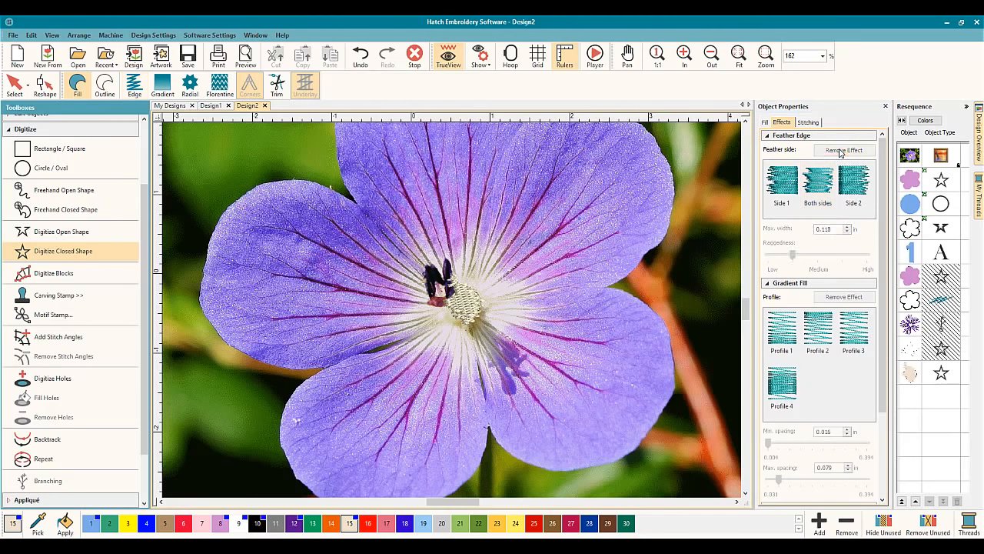
left_click(463, 310)
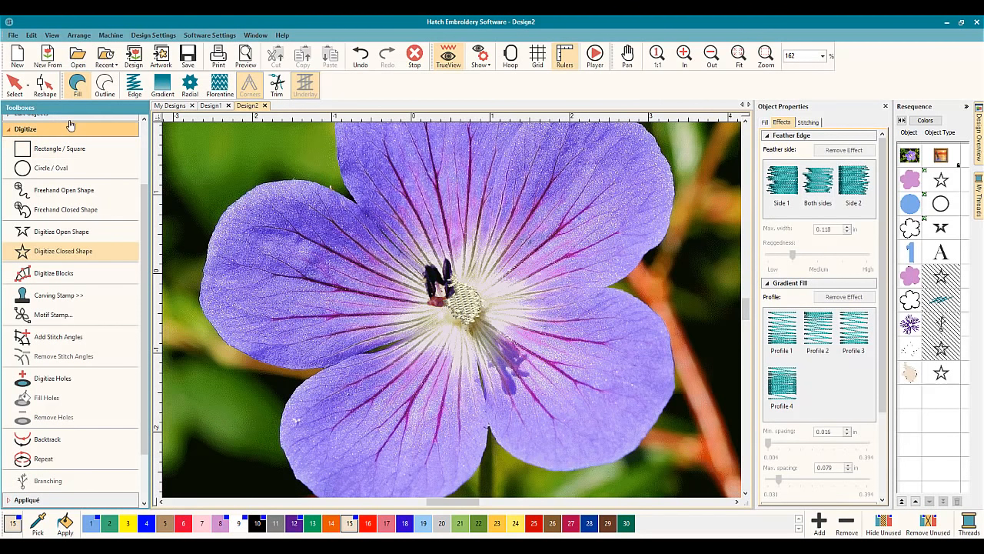
Move the cream flower-center object slightly to position X 0.697 in, Y -0.383 in and turn off its Underlay 1.
left_click(14, 84)
left_click(472, 302)
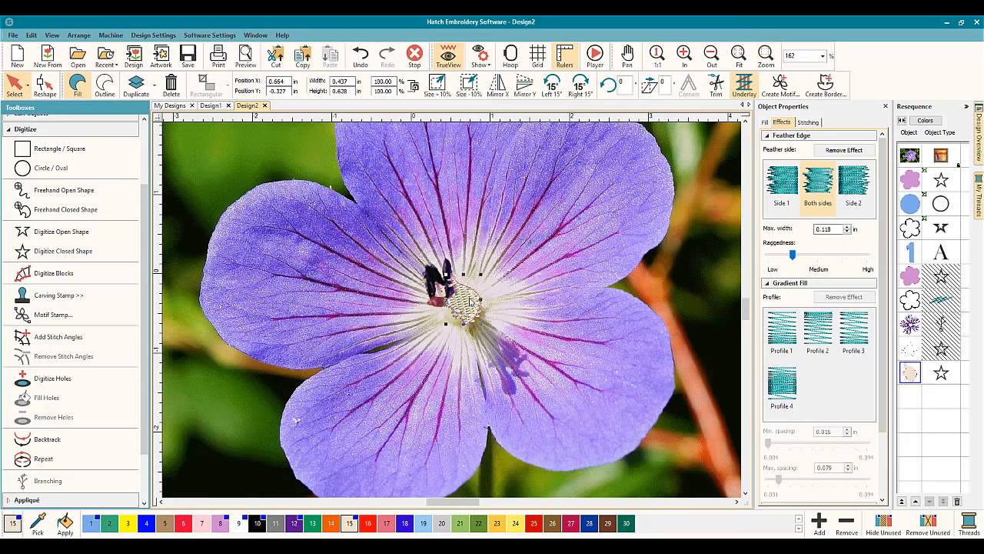
left_click_drag(466, 303, 469, 305)
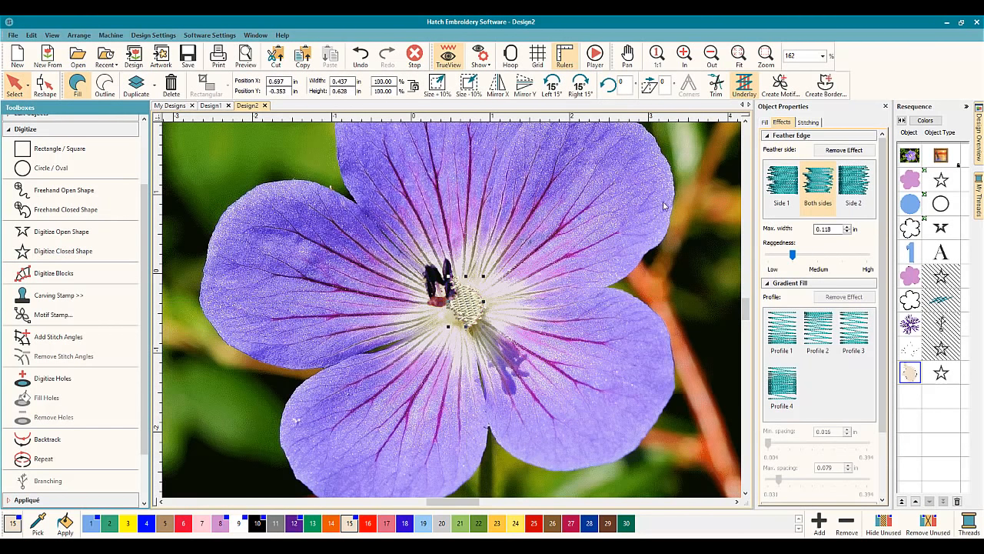
left_click(809, 122)
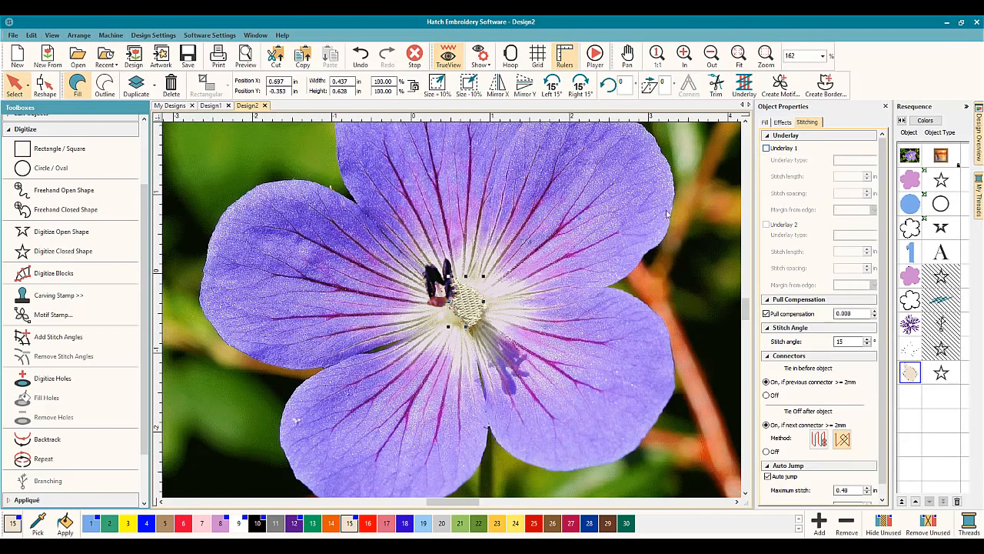
key("Escape")
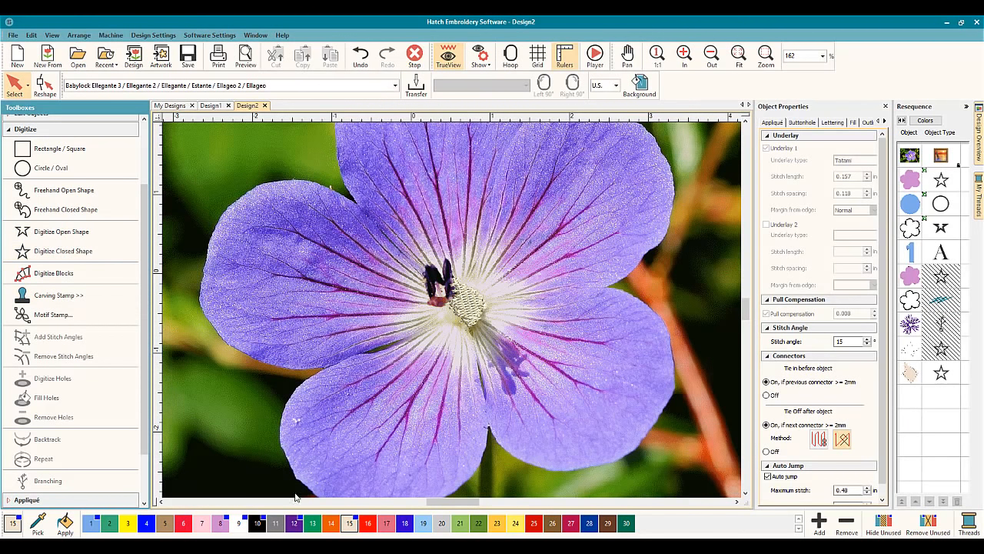
Digitize a filled closed shape around the dark stamens beside the flower's center, using thread color 12.
left_click(70, 251)
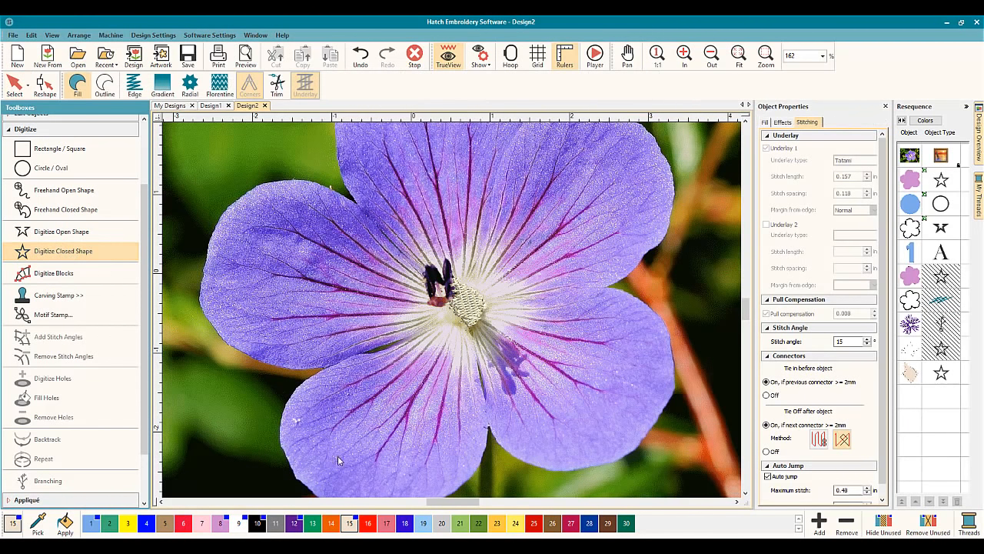
left_click(293, 523)
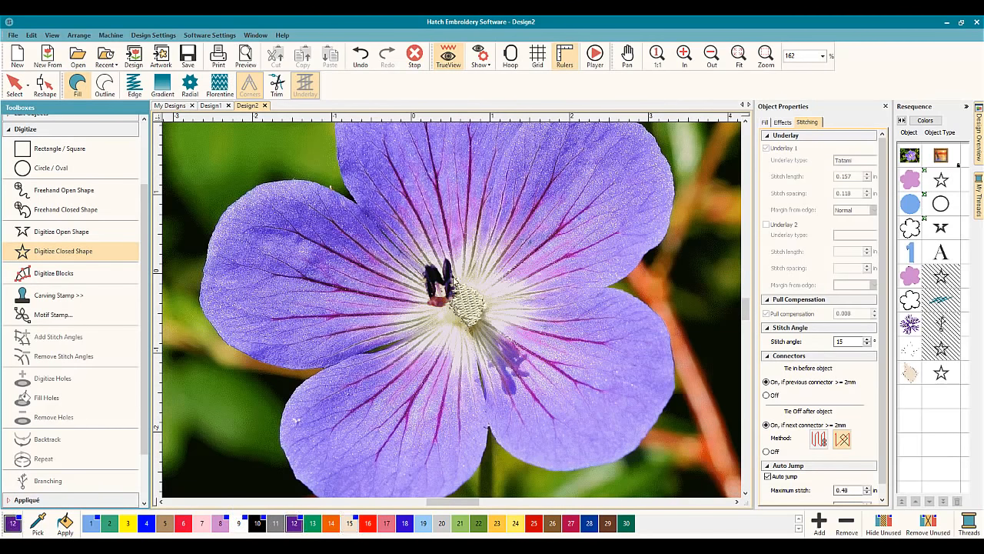
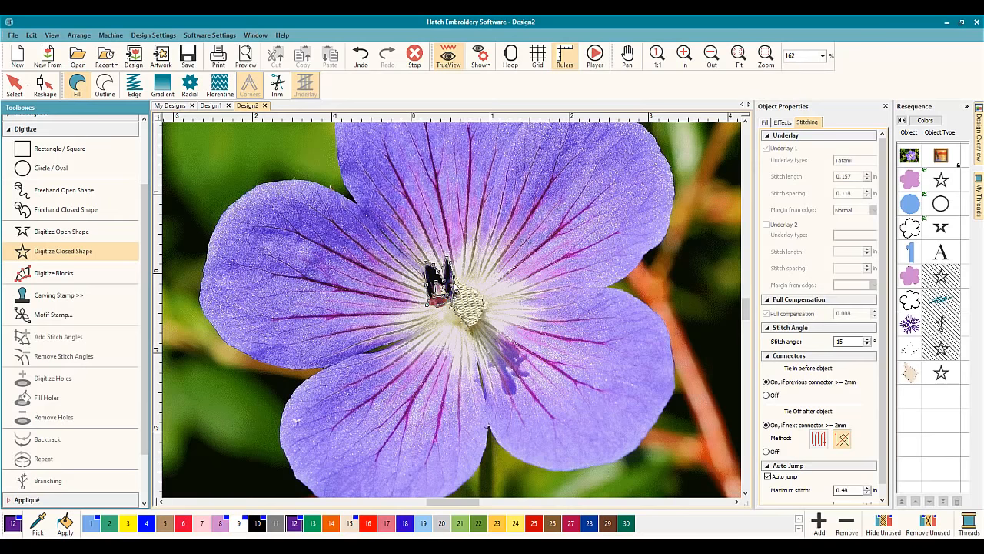
key("Return")
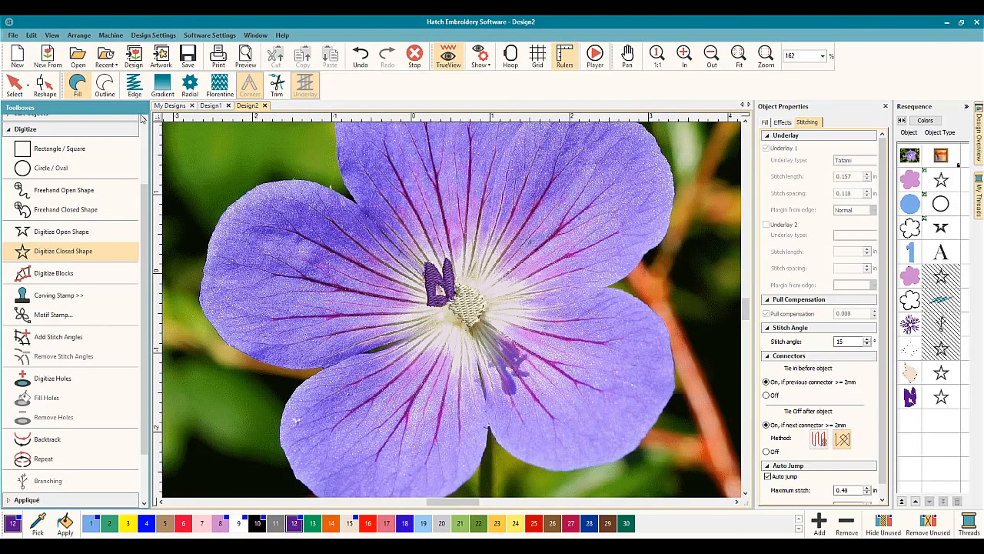
key("Escape")
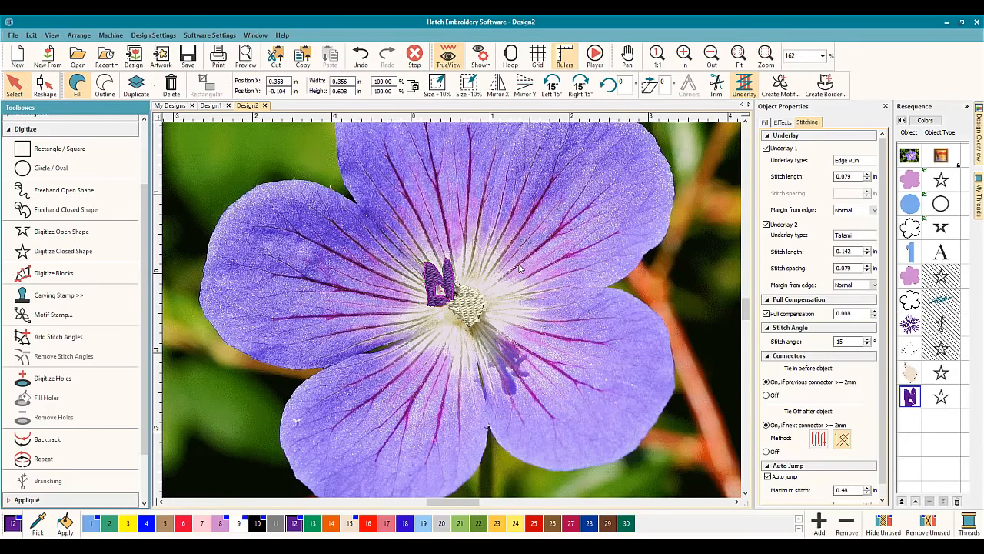
Turn off Underlay 1 for the purple stamen shape and feather its edges on both sides.
left_click(766, 148)
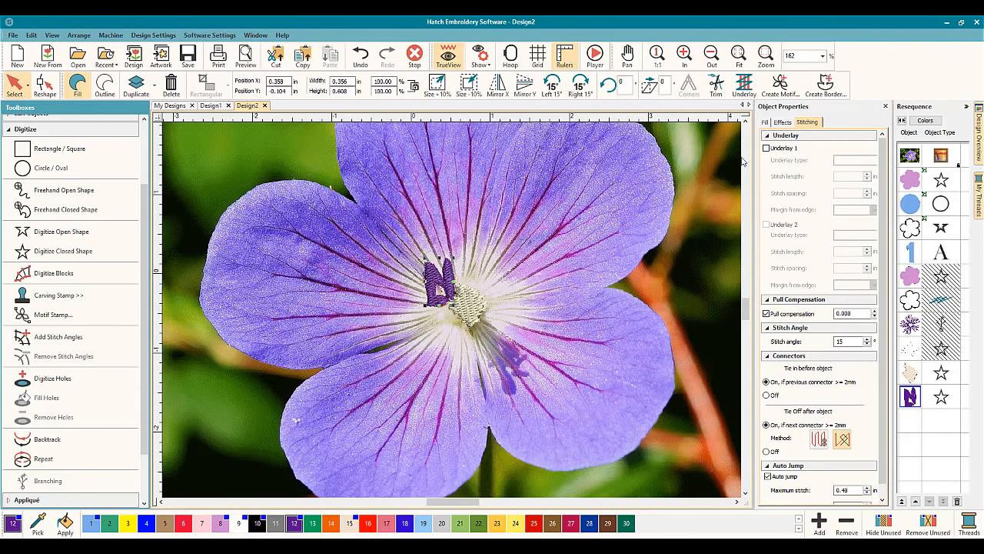
left_click(765, 122)
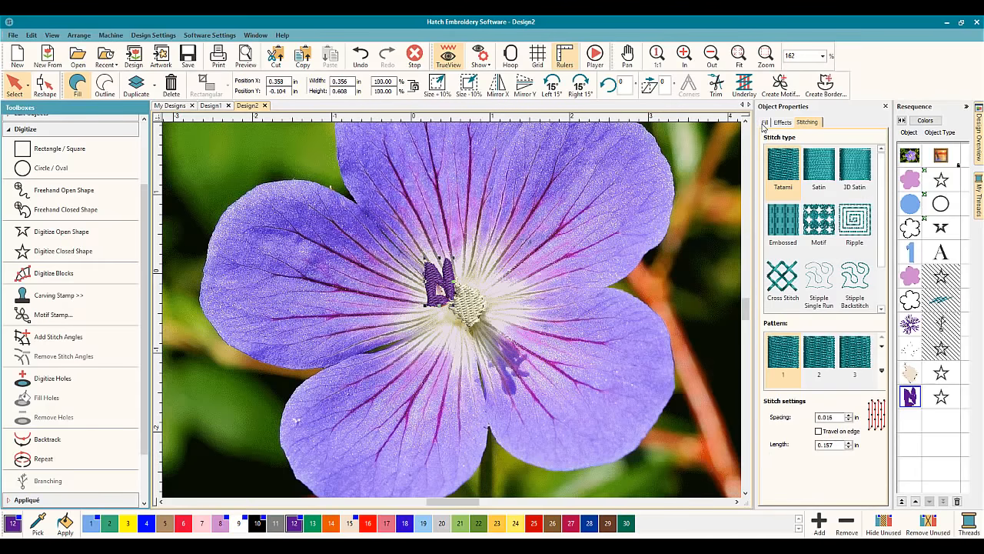
left_click(536, 258)
left_click(451, 277)
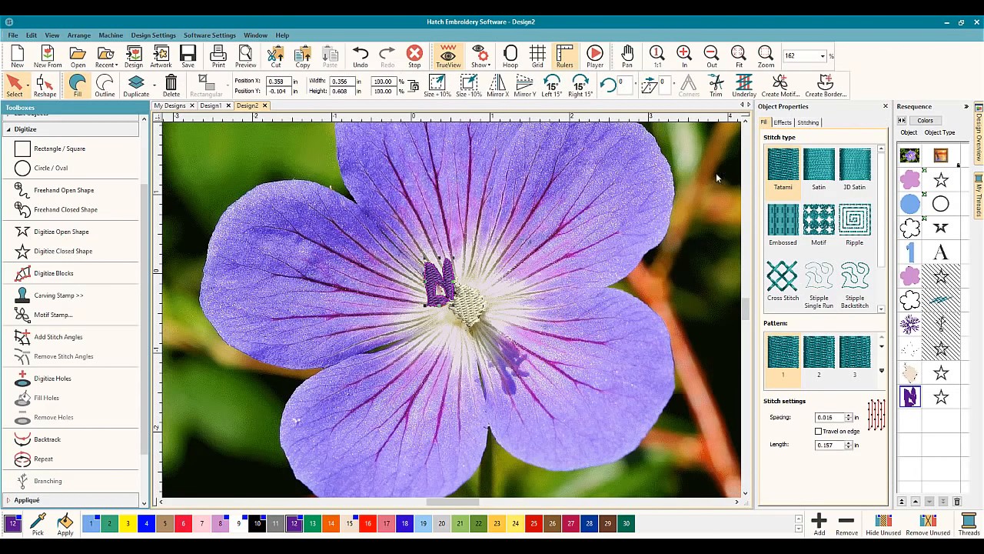
left_click(789, 124)
left_click(821, 185)
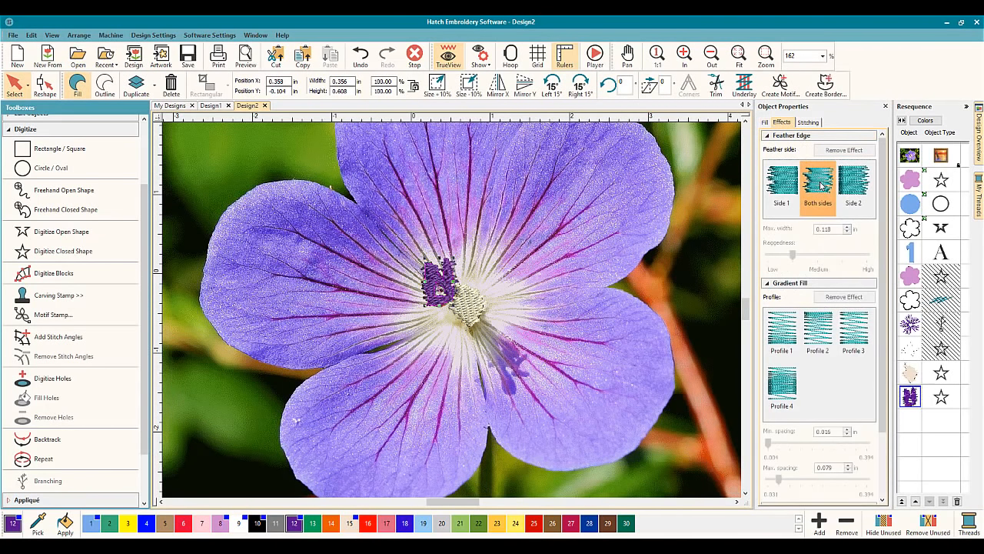
left_click(22, 83)
left_click(454, 347)
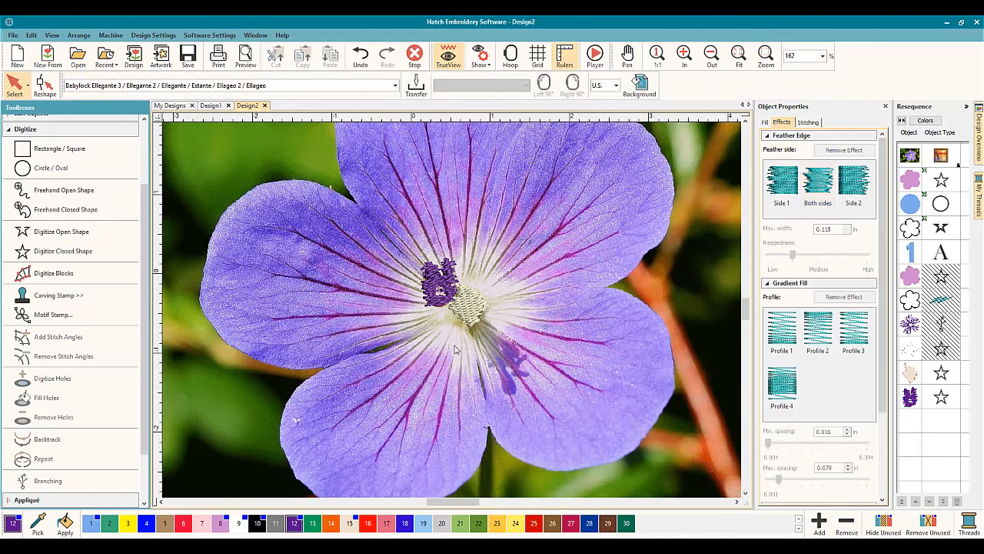
Unhide all hidden embroidery objects so the complete stitched flower shows over the photo.
scroll(529, 287, "down", 3)
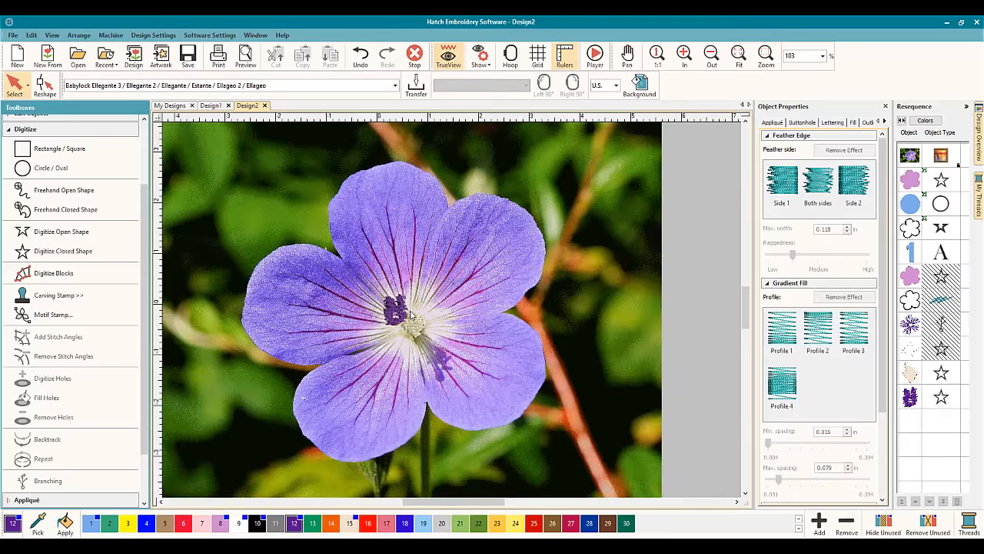
left_click(908, 278)
right_click(907, 278)
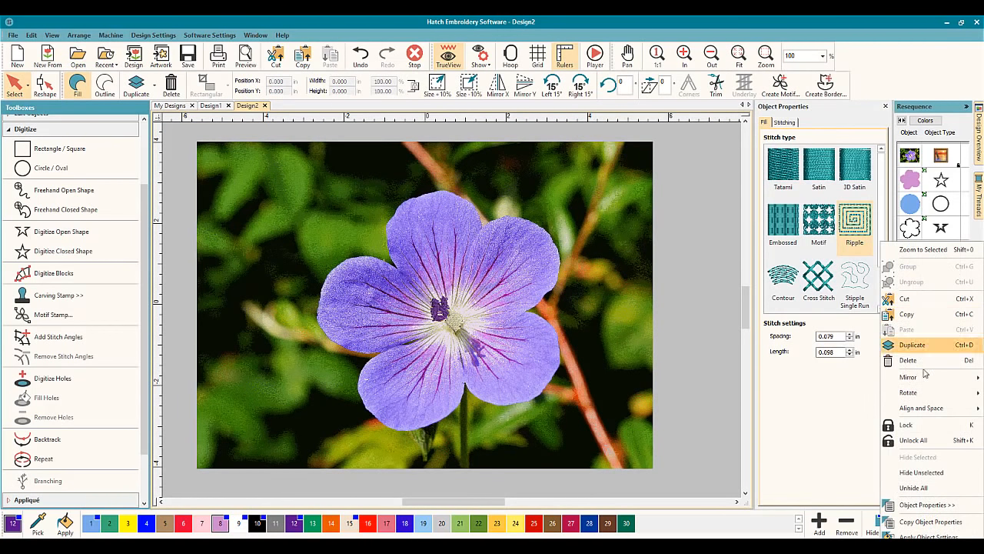
left_click(922, 490)
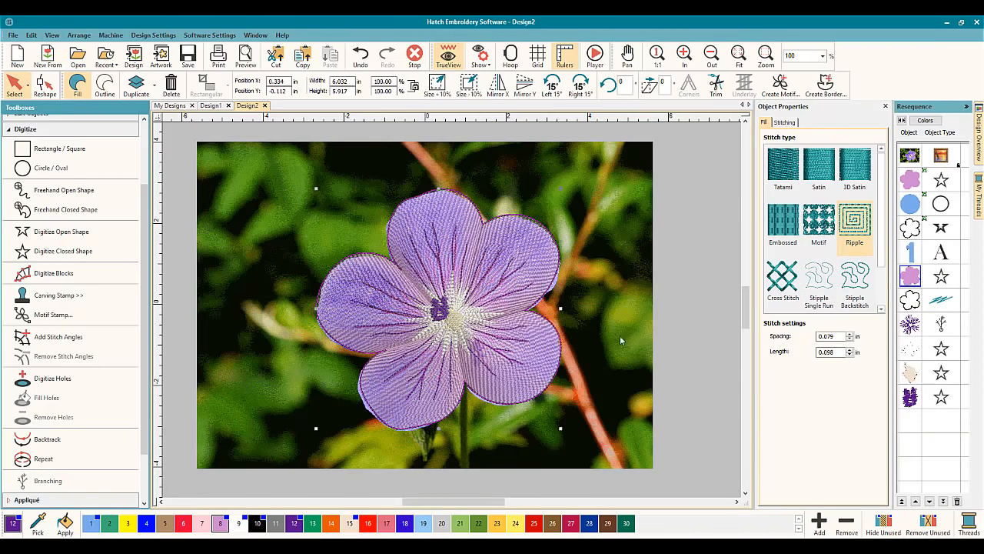
Examine the cream center's effect settings and compare the stitched flower with TrueView off and on.
left_click(459, 327)
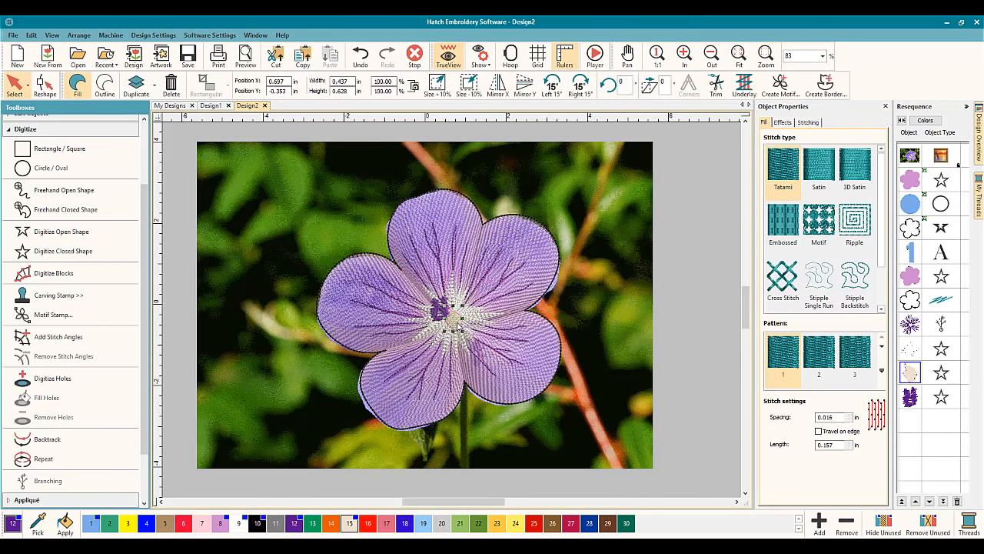
left_click(785, 123)
key("Escape")
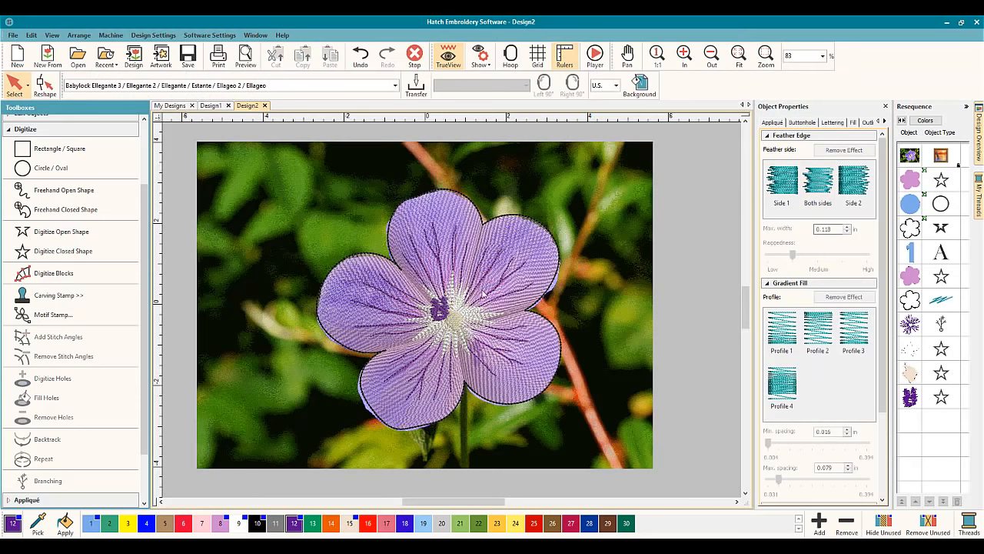
left_click(451, 55)
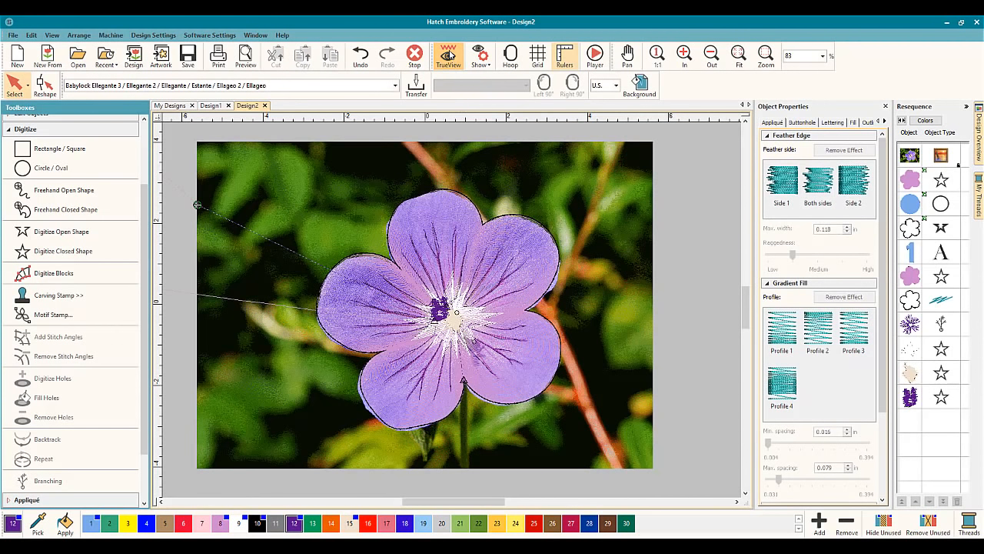
left_click(452, 56)
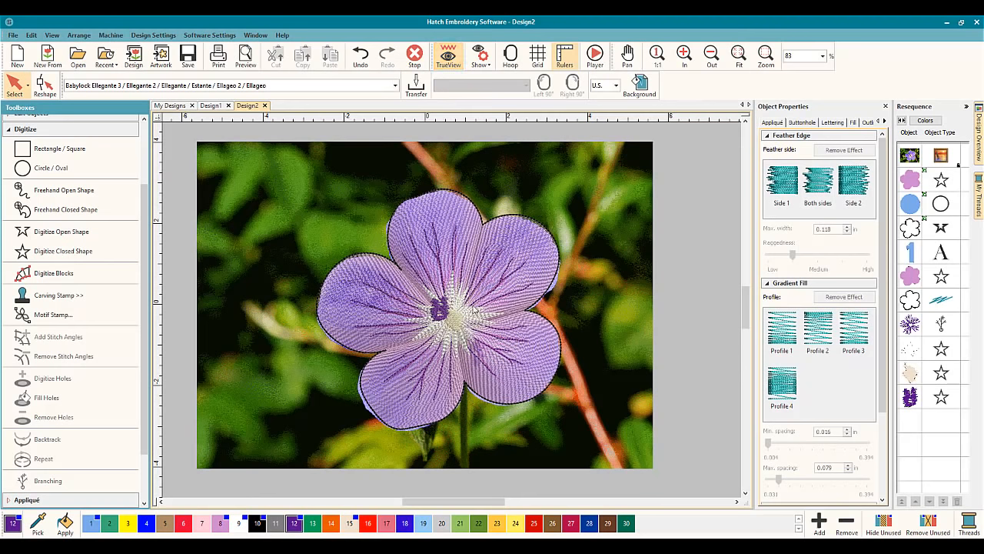
left_click(459, 325)
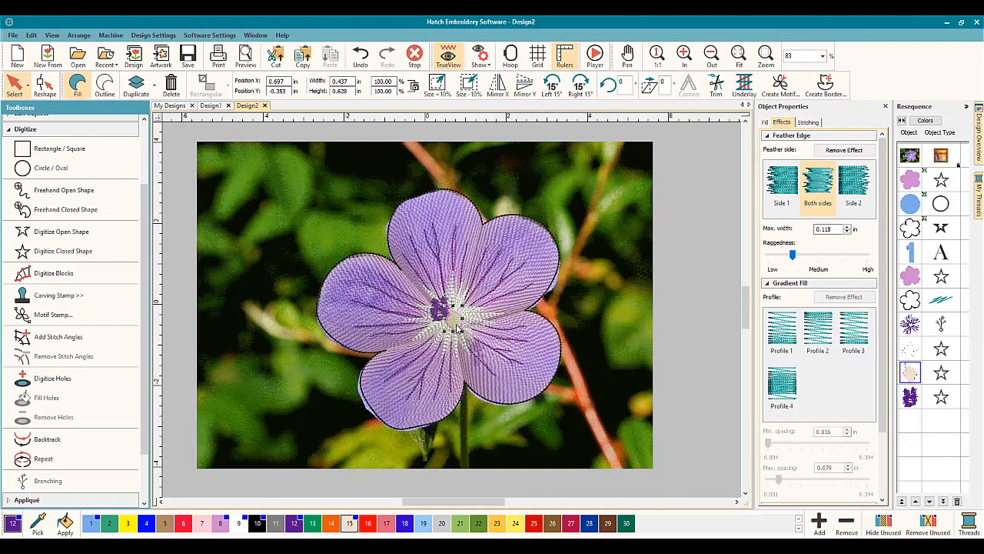
left_click(584, 285)
Select all embroidery objects of the flower over the photo and group them.
left_click_drag(235, 160, 613, 431)
left_click_drag(648, 463, 649, 462)
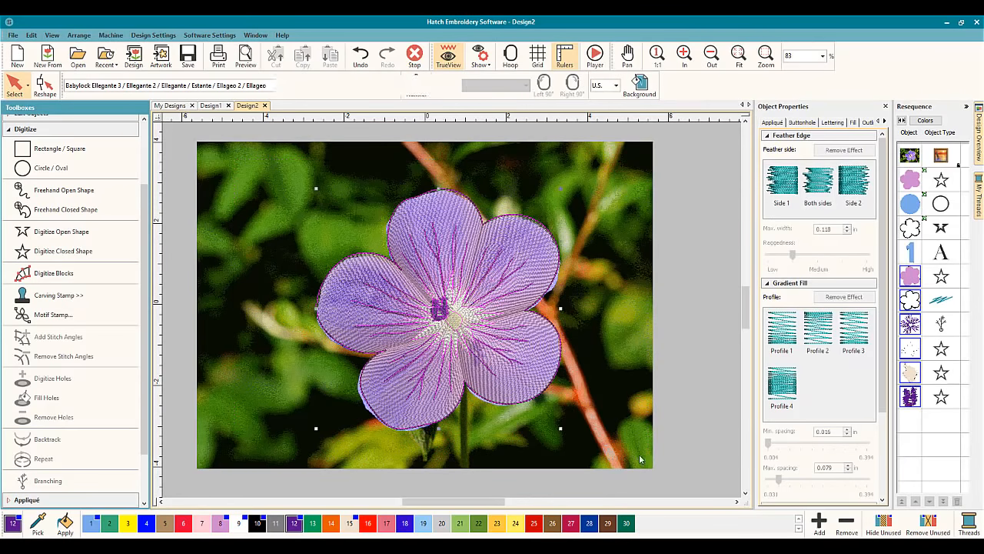
left_click(198, 83)
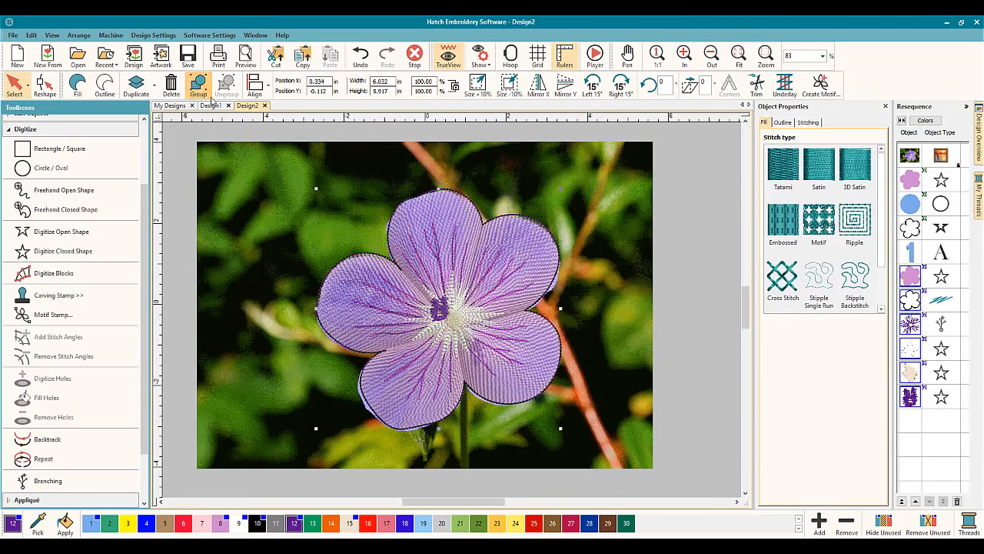
Move the grouped flower off the photo, beside the first pink flower, at about X -5.72 in, Y 9.76 in.
scroll(453, 313, "down", 1)
scroll(454, 314, "down", 3)
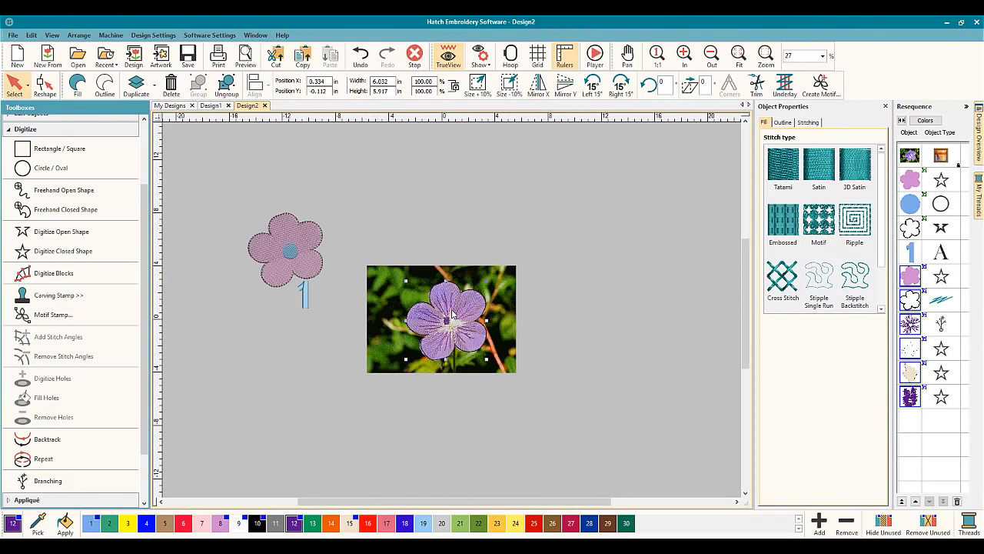
left_click_drag(455, 314, 380, 178)
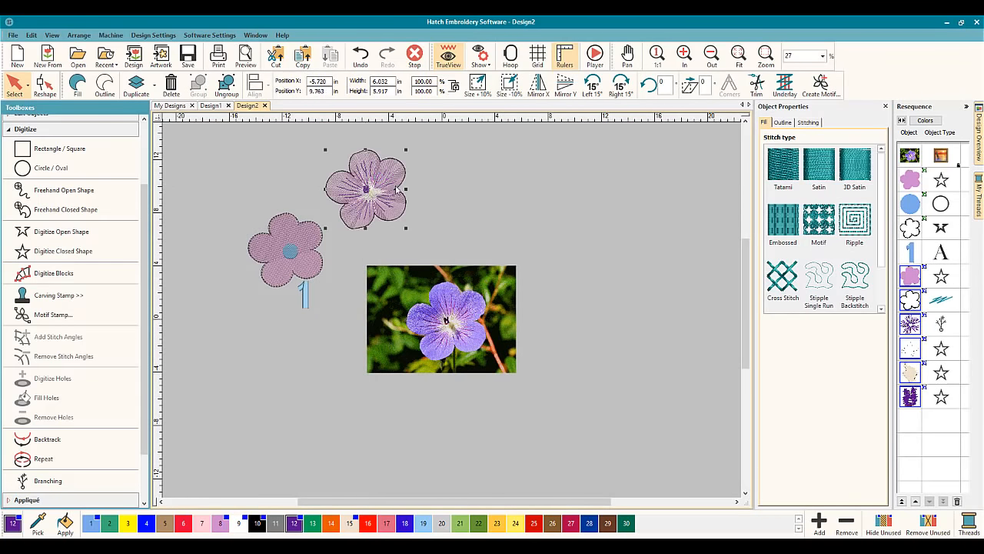
left_click(466, 206)
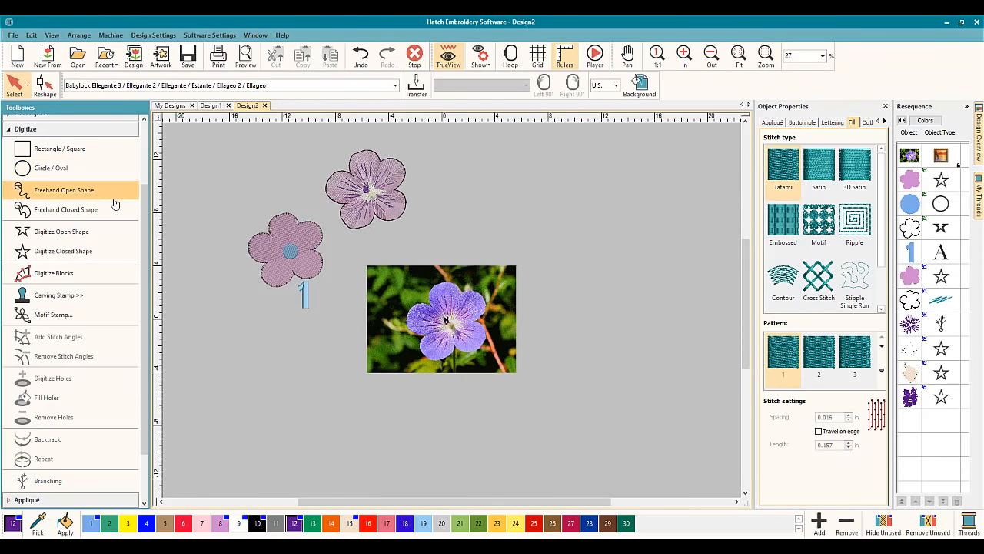
Add the lettering "2" in the Block2 font, 0.394 in high, over the flower photo.
left_click(67, 128)
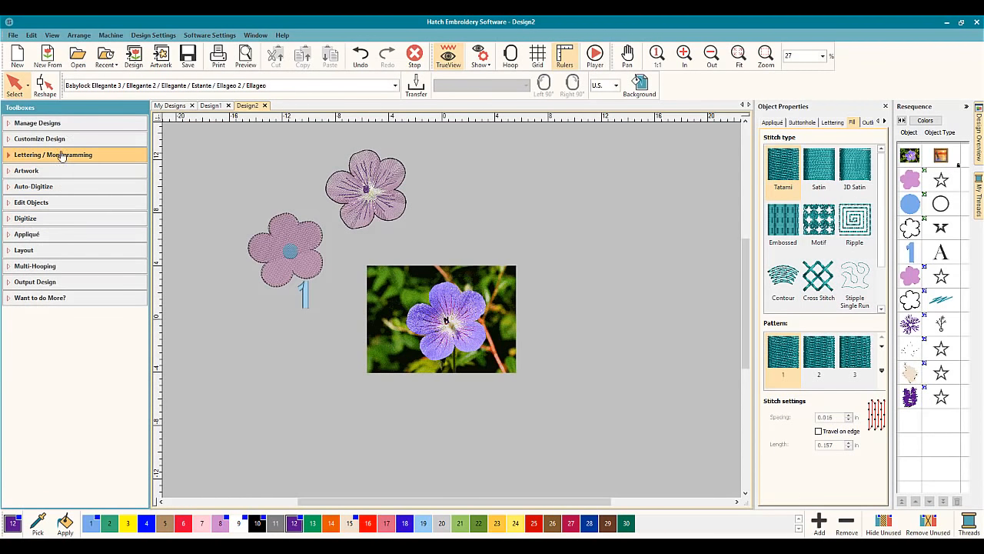
left_click(62, 156)
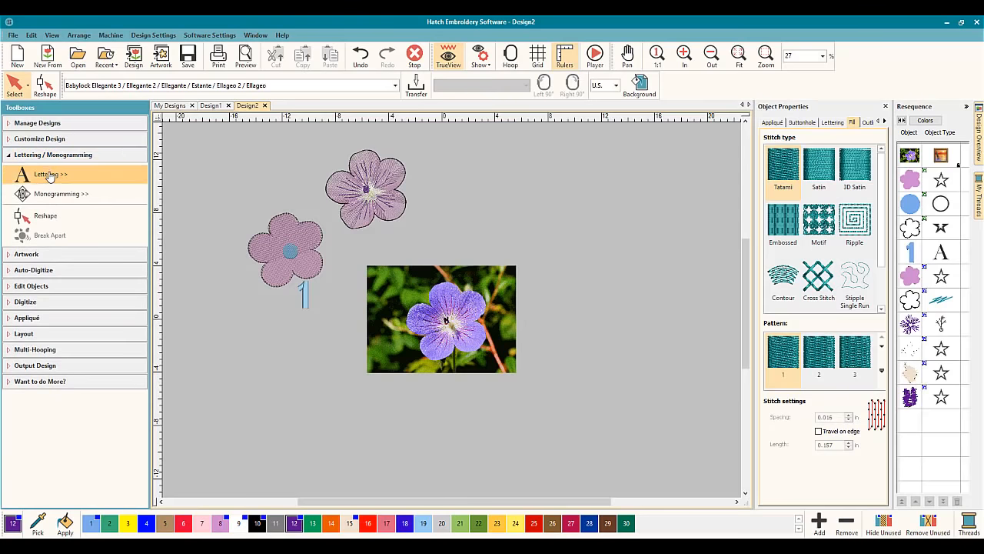
left_click(50, 174)
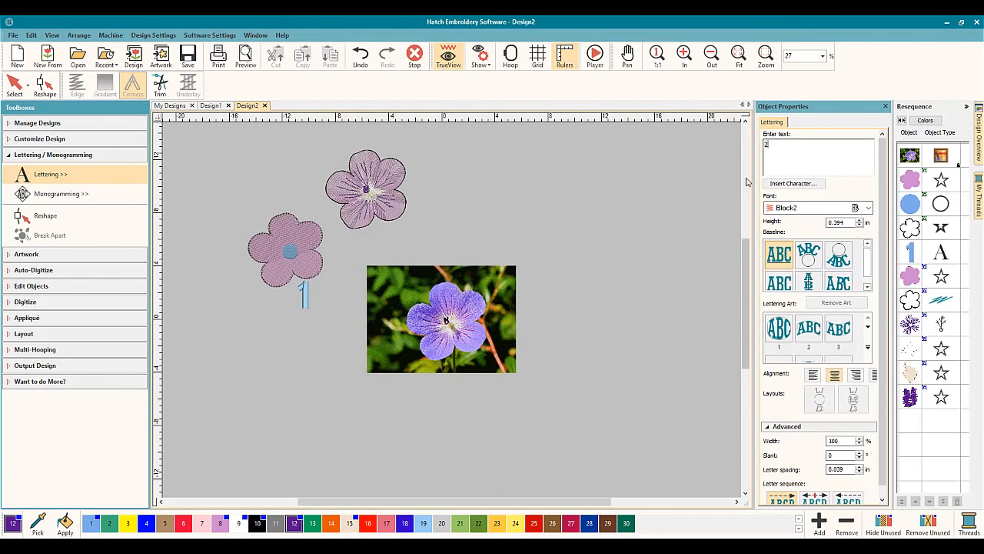
key("Return")
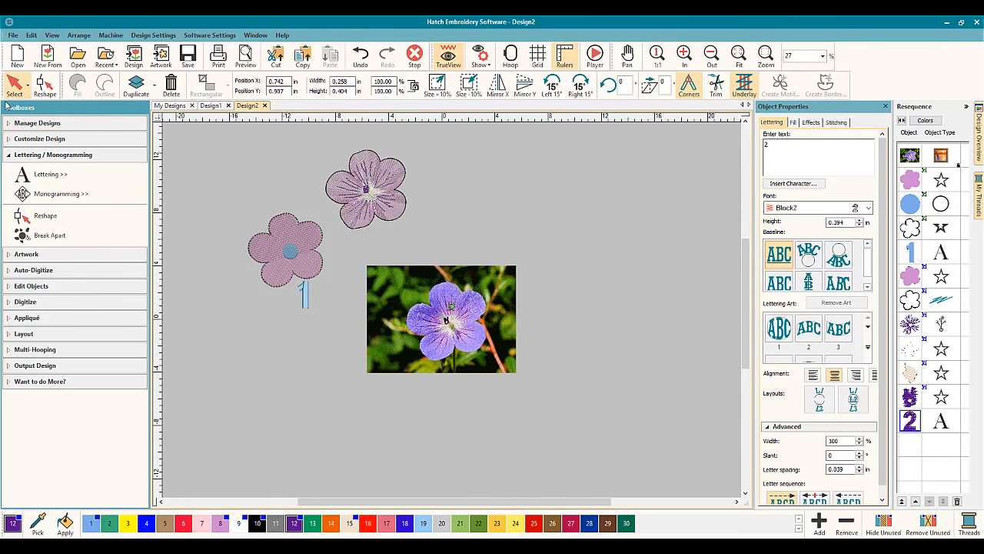
left_click(39, 154)
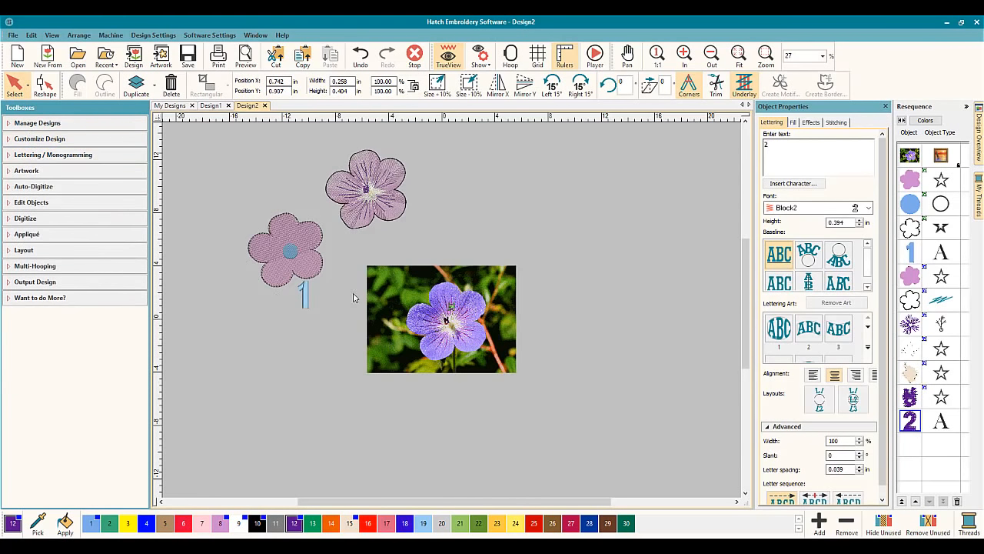
scroll(353, 298, "up", 5)
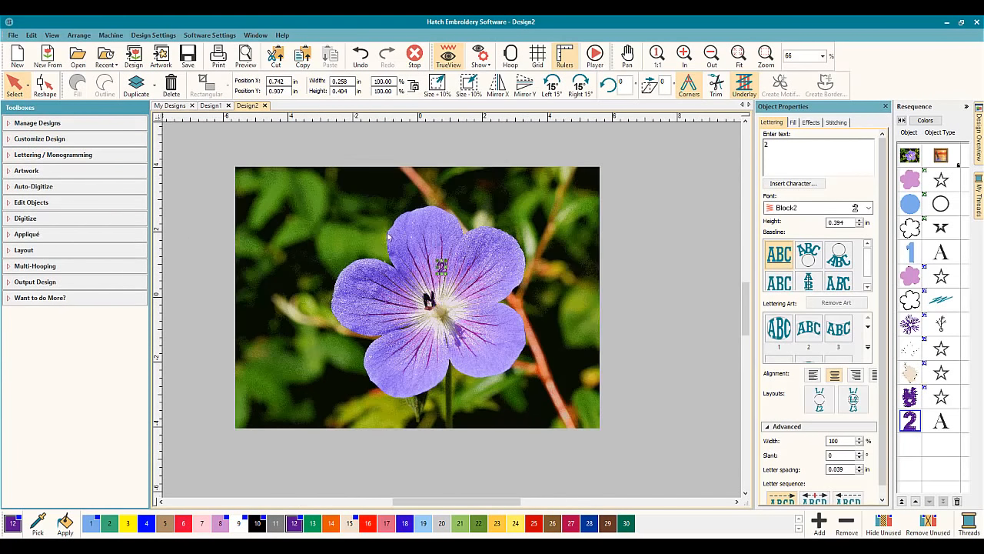
Enlarge the "2" lettering to a height of 2.370 in and place it directly beneath the second stitched flower.
left_click_drag(443, 266, 390, 220)
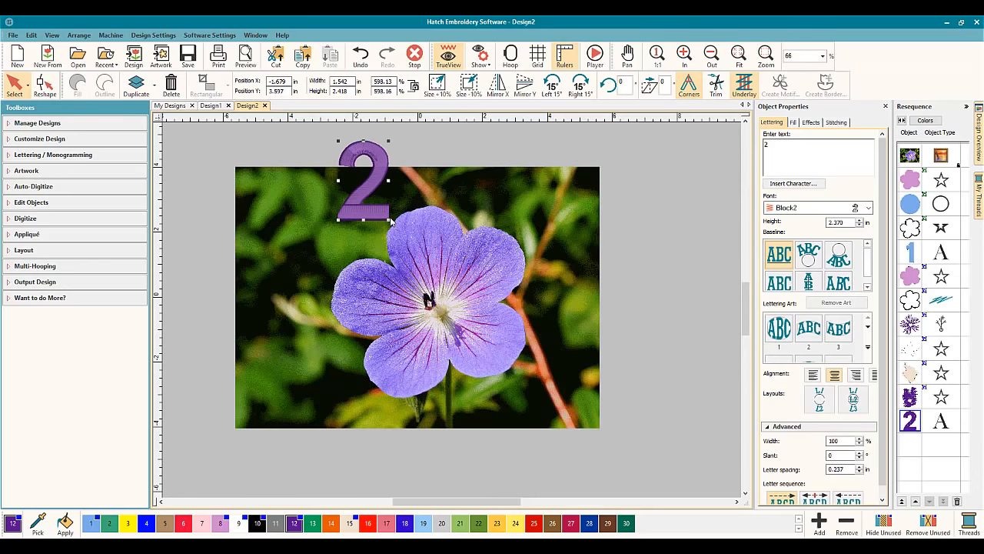
scroll(390, 221, "down", 2)
left_click_drag(434, 296, 376, 243)
left_click(430, 233)
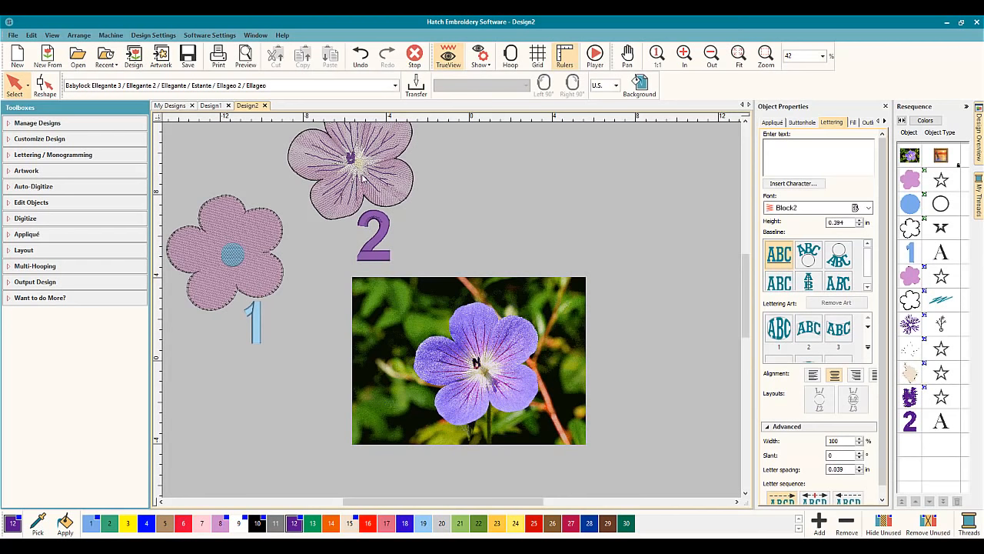
Examine the second stitched flower's petals, veins and center up close and compare them with the original photo.
scroll(363, 178, "up", 1)
scroll(453, 313, "up", 4)
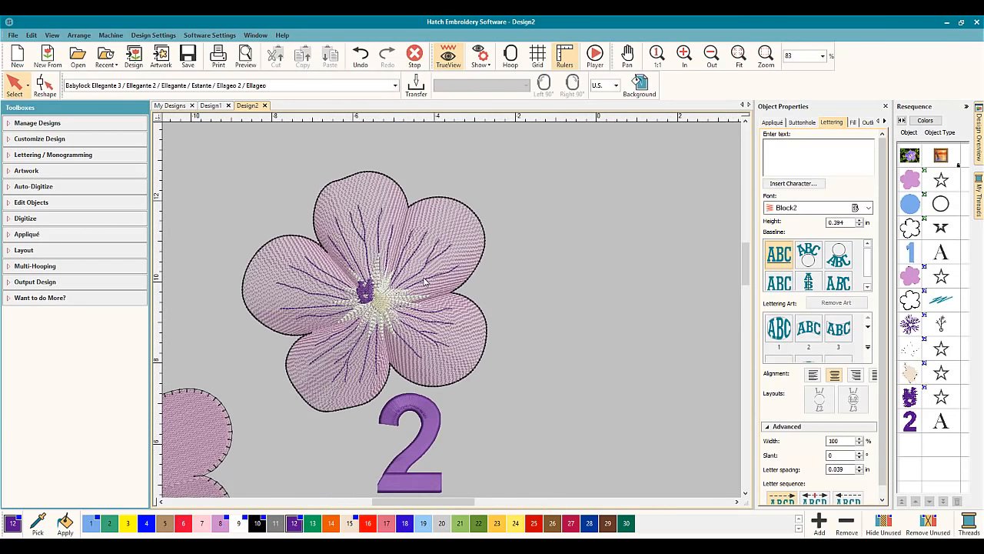
scroll(454, 313, "down", 1)
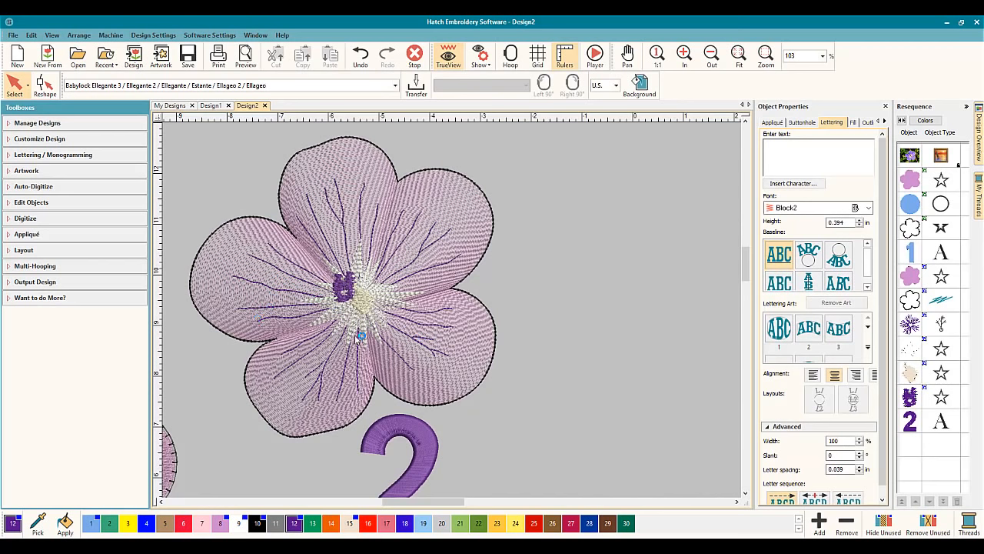
scroll(358, 338, "down", 4)
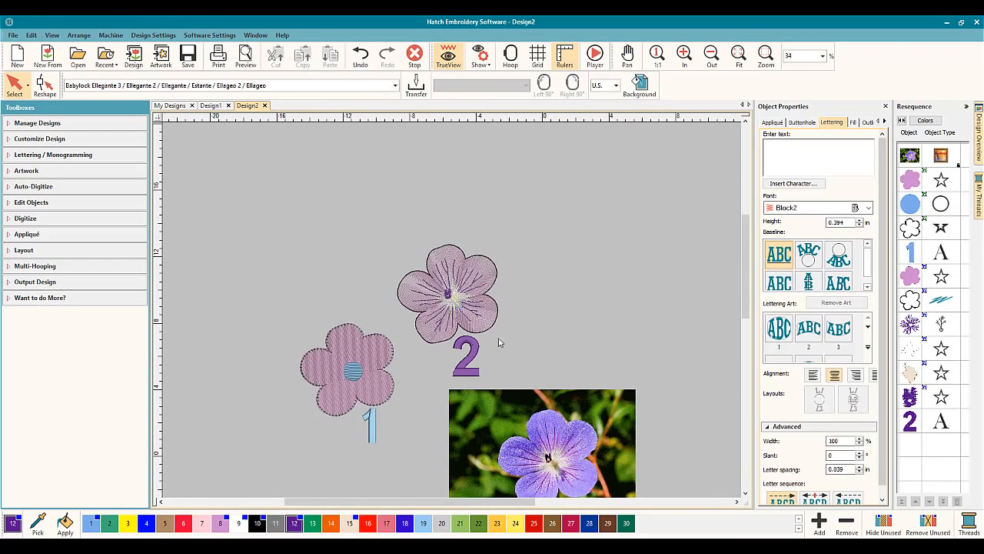
left_click(734, 503)
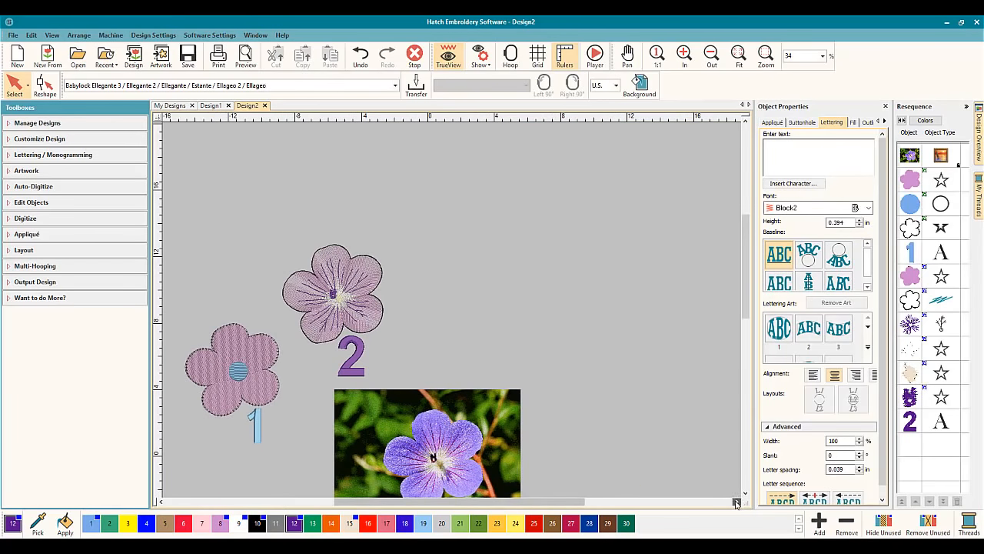
left_click(746, 493)
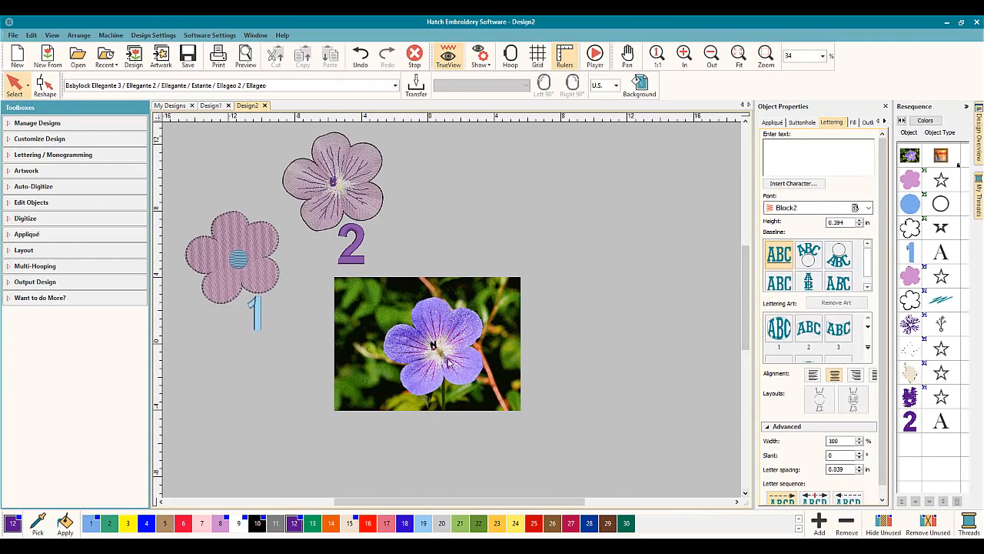
scroll(427, 371, "up", 4)
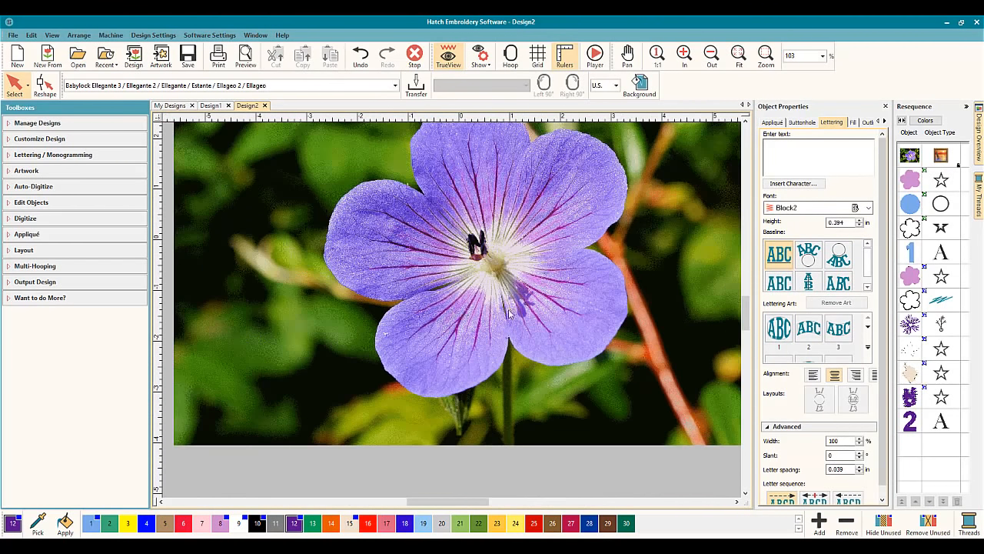
left_click(746, 129)
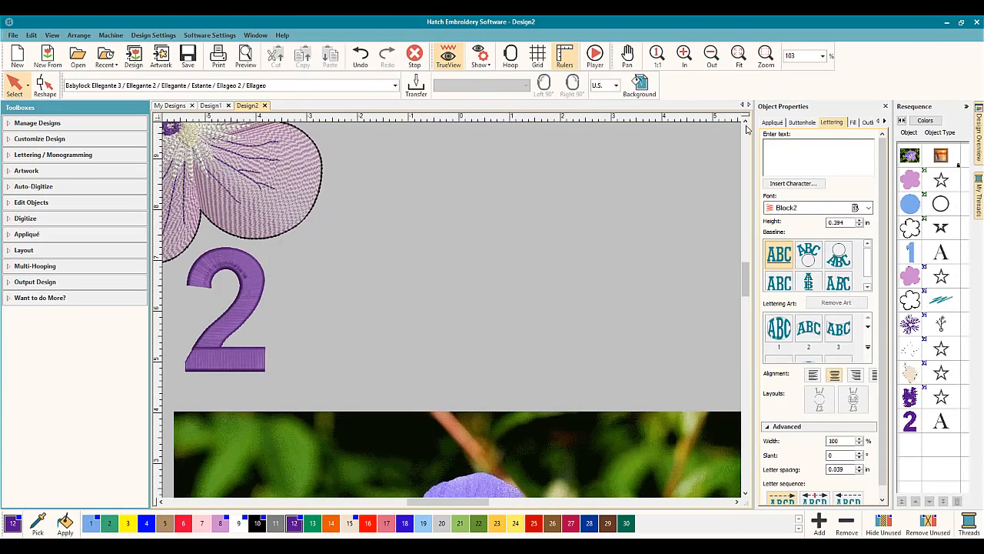
left_click(746, 494)
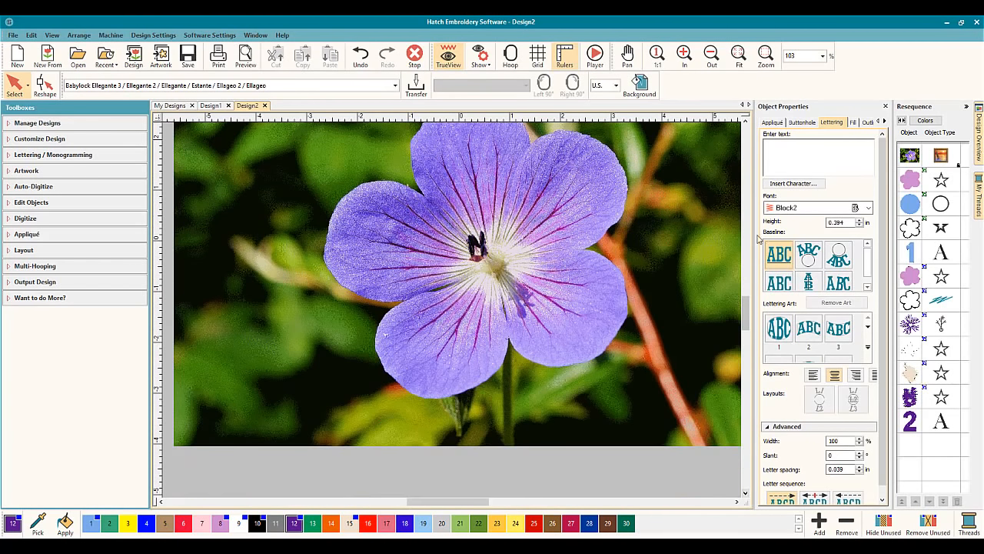
left_click(746, 123)
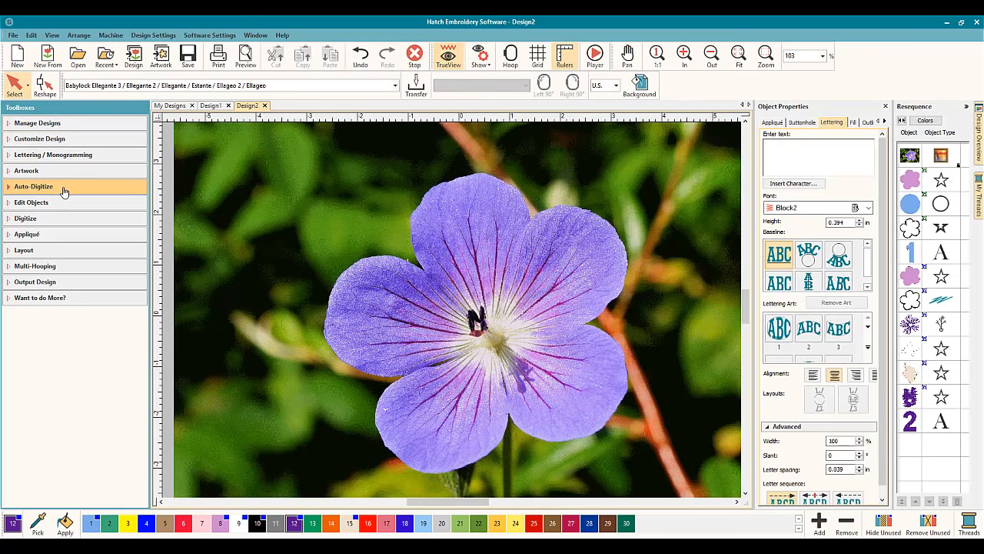
Digitize a pre-cut appliqué outline around the five petals of the photo's flower, about 6.15 in wide and 6.09 in high.
left_click(47, 234)
left_click(52, 253)
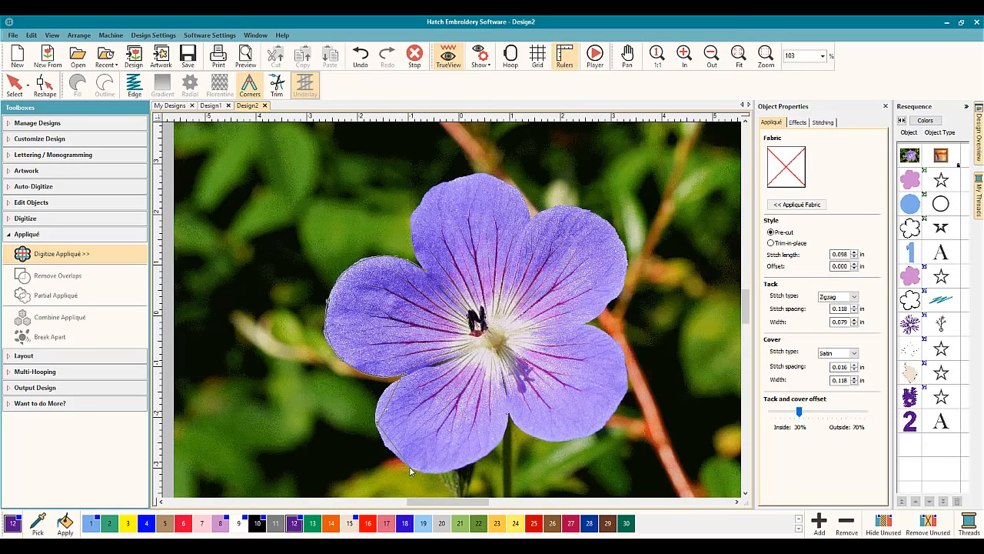
left_click(478, 458)
left_click(508, 412)
left_click(534, 437)
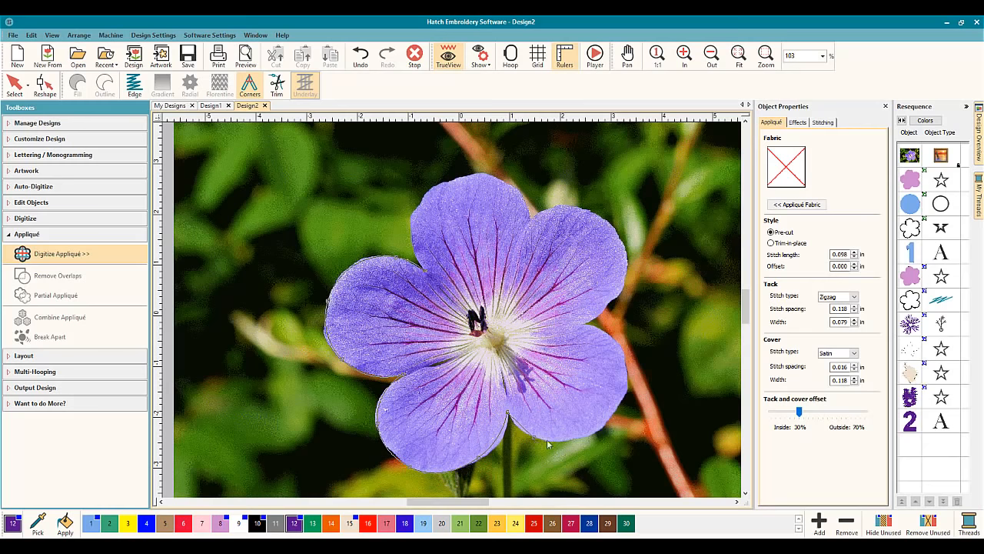
left_click(613, 415)
left_click(626, 356)
left_click(582, 323)
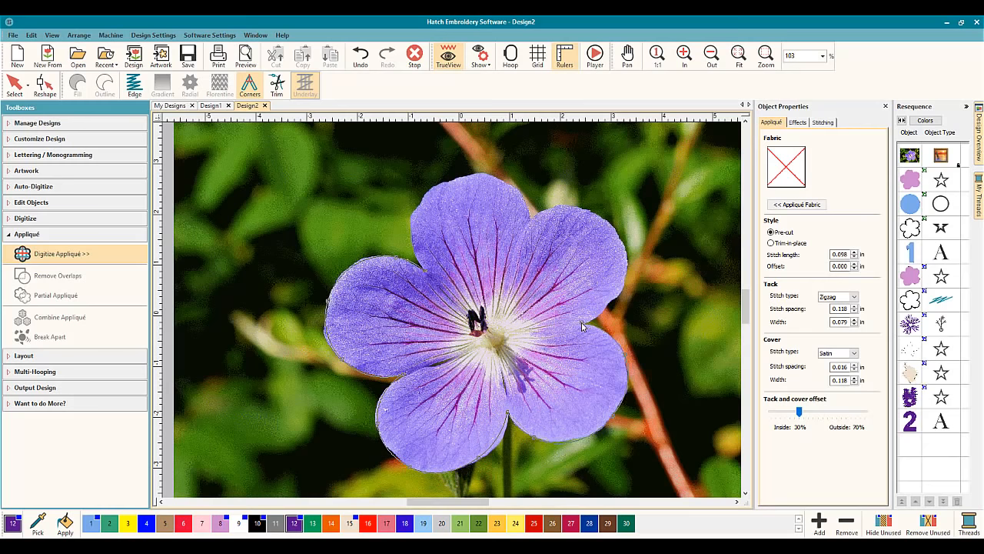
left_click(621, 291)
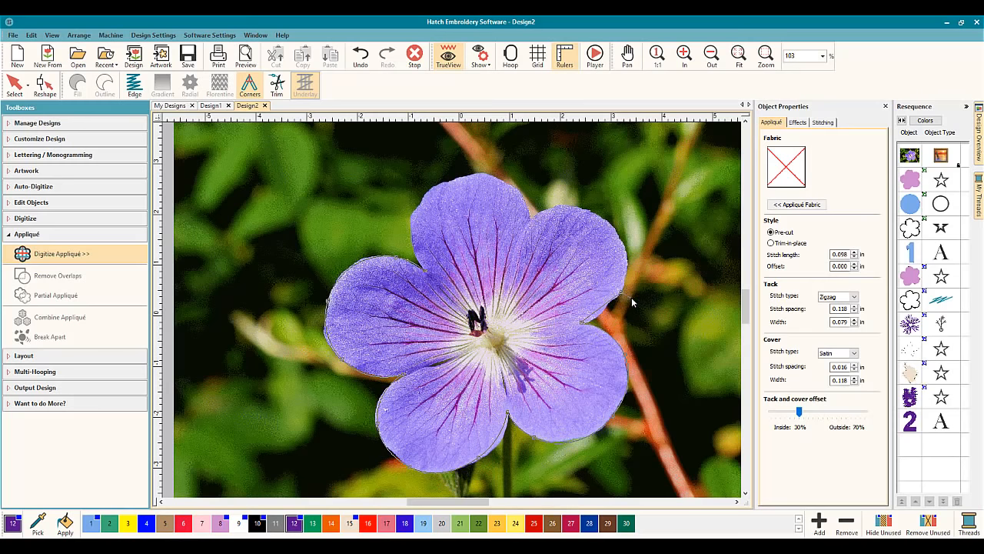
right_click(618, 230)
right_click(572, 204)
left_click(529, 213)
right_click(499, 179)
right_click(458, 182)
right_click(420, 203)
key("Return")
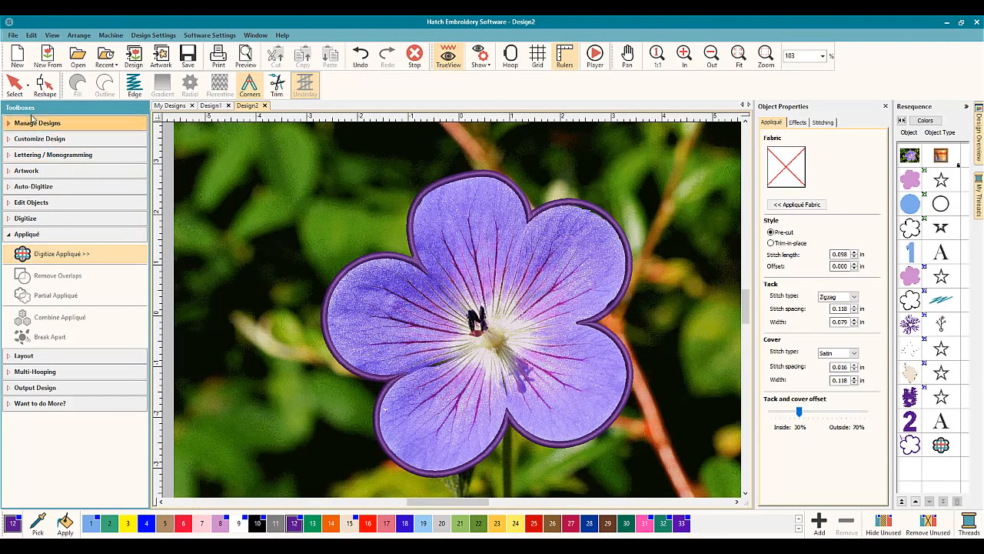
Give the flower appliqué the factory Aida fabric in light purple.
left_click(14, 86)
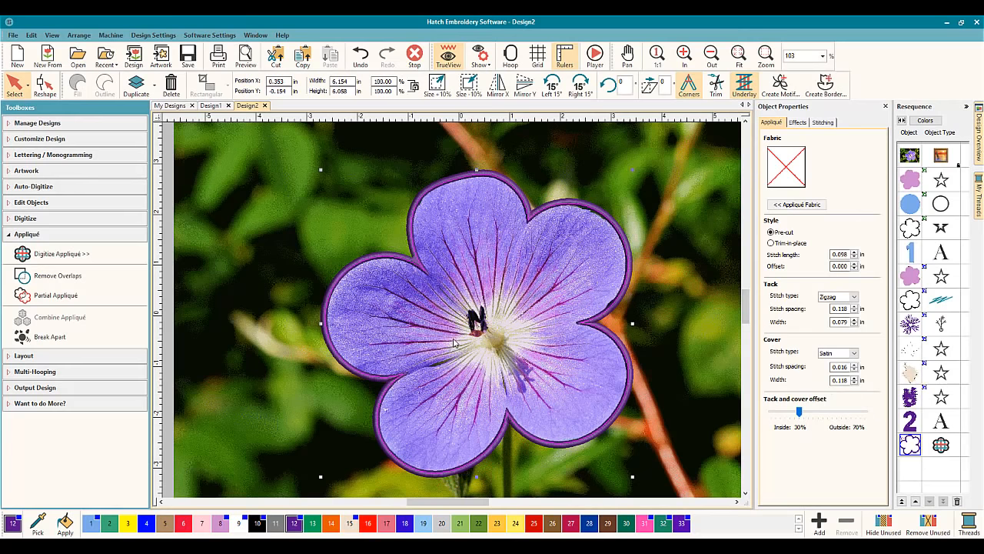
scroll(454, 344, "down", 2)
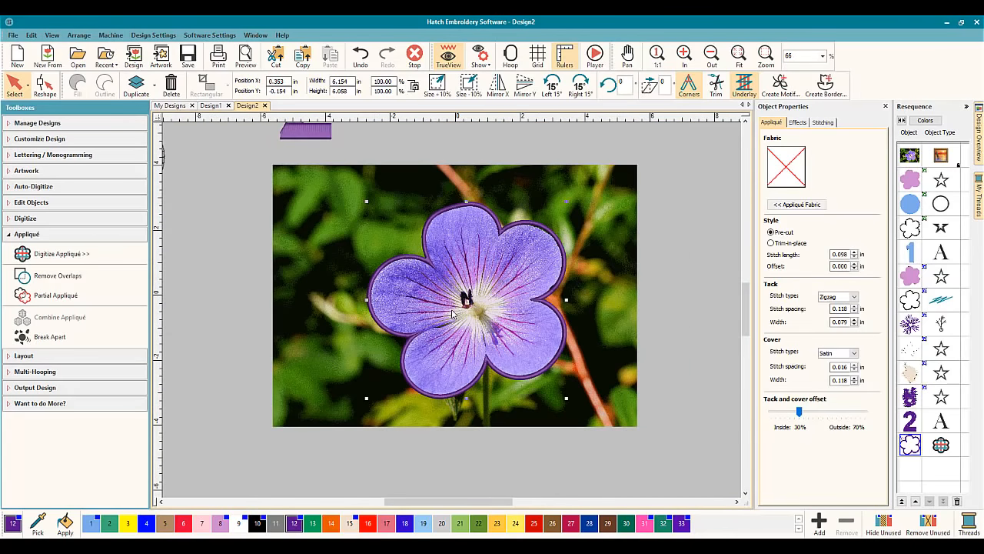
scroll(459, 312, "up", 2)
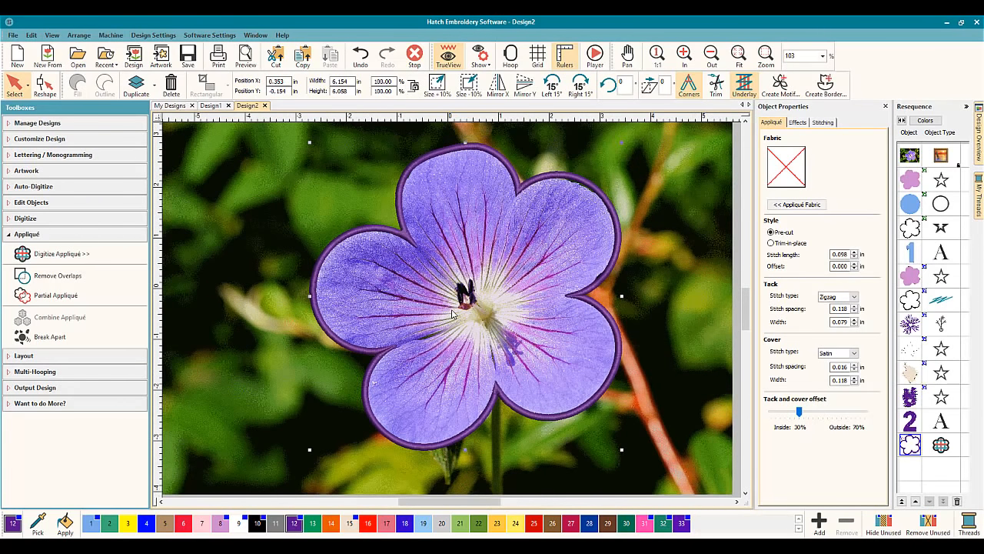
scroll(606, 307, "down", 1)
left_click(798, 204)
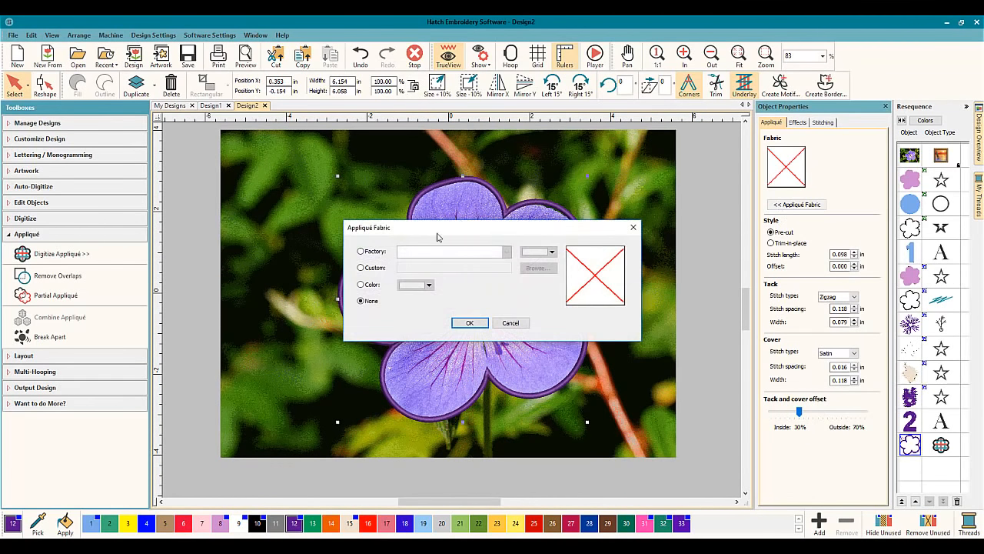
left_click(362, 252)
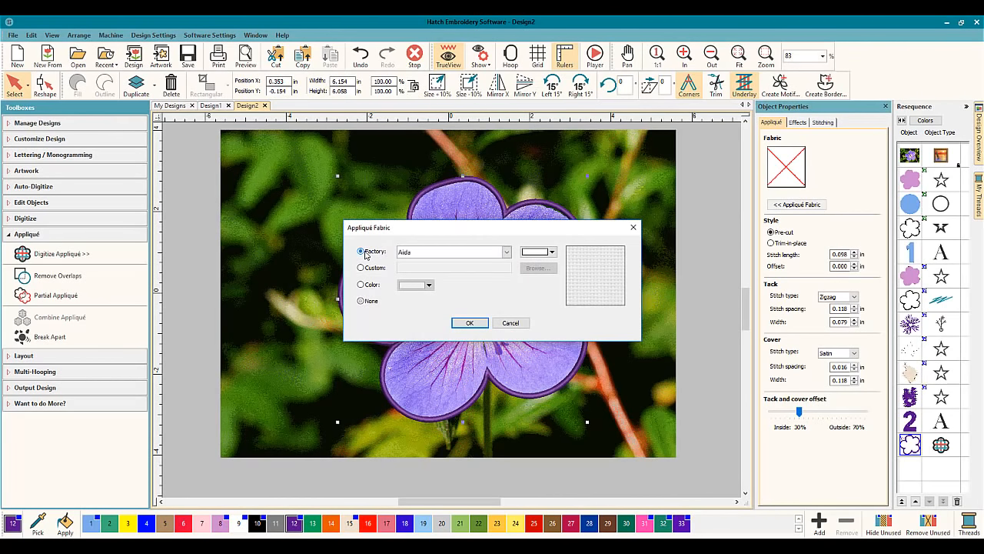
left_click(506, 251)
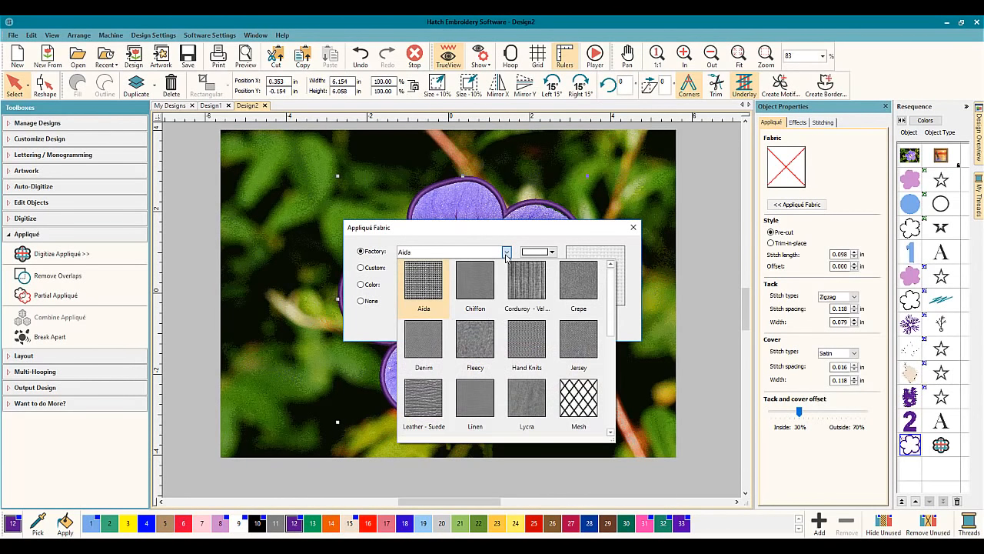
mouse_move(609, 307)
left_mouse_down()
mouse_move(606, 416)
mouse_move(617, 311)
left_mouse_up()
left_click(507, 252)
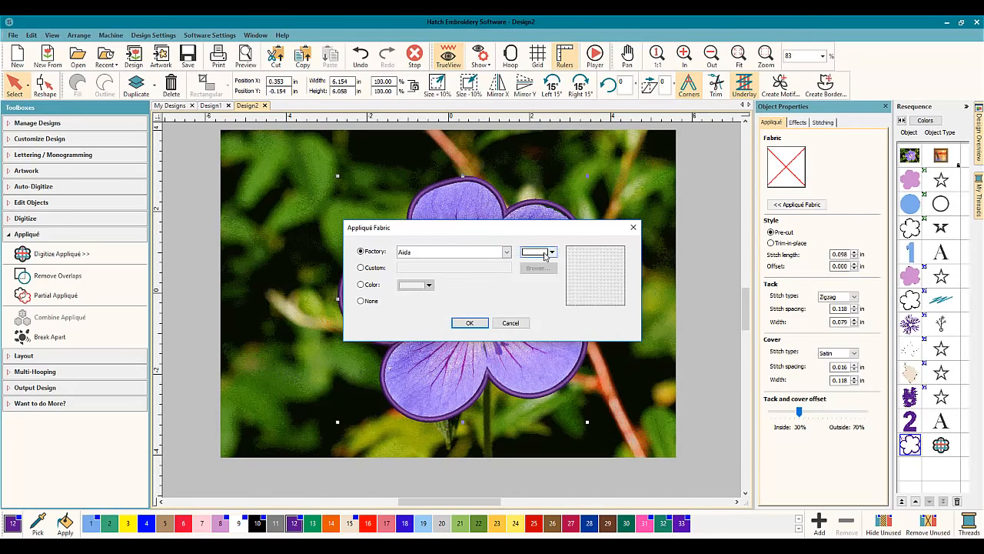
left_click(507, 251)
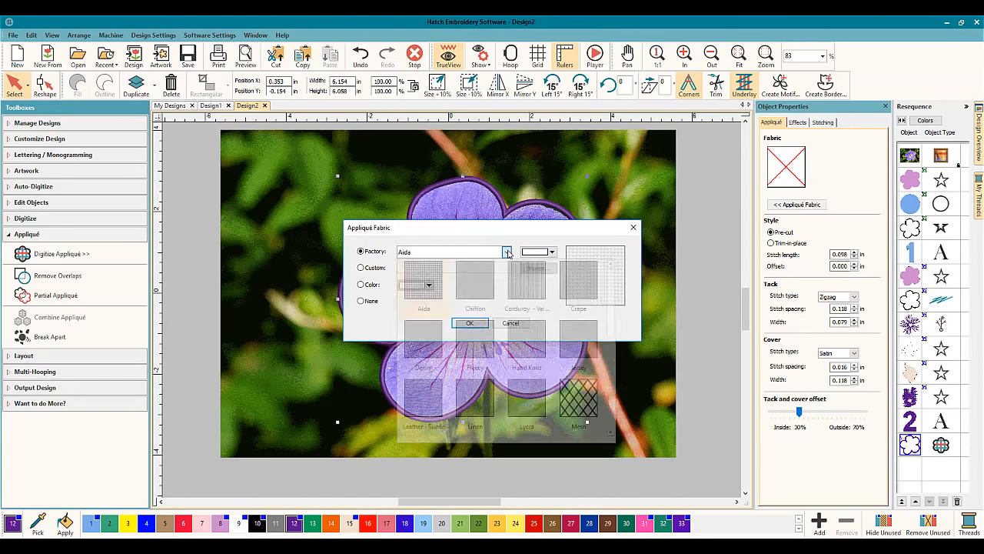
left_click(428, 284)
left_click(552, 252)
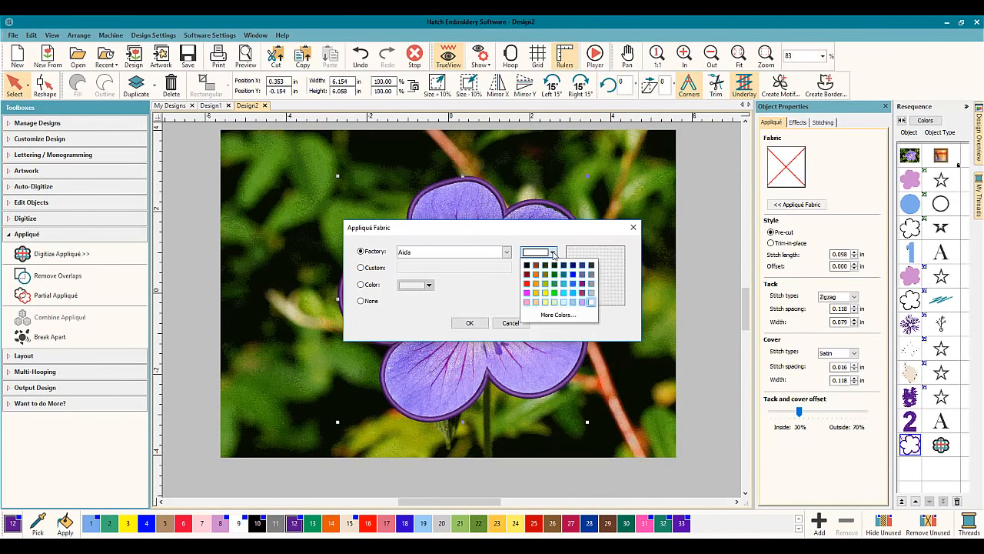
left_click(582, 303)
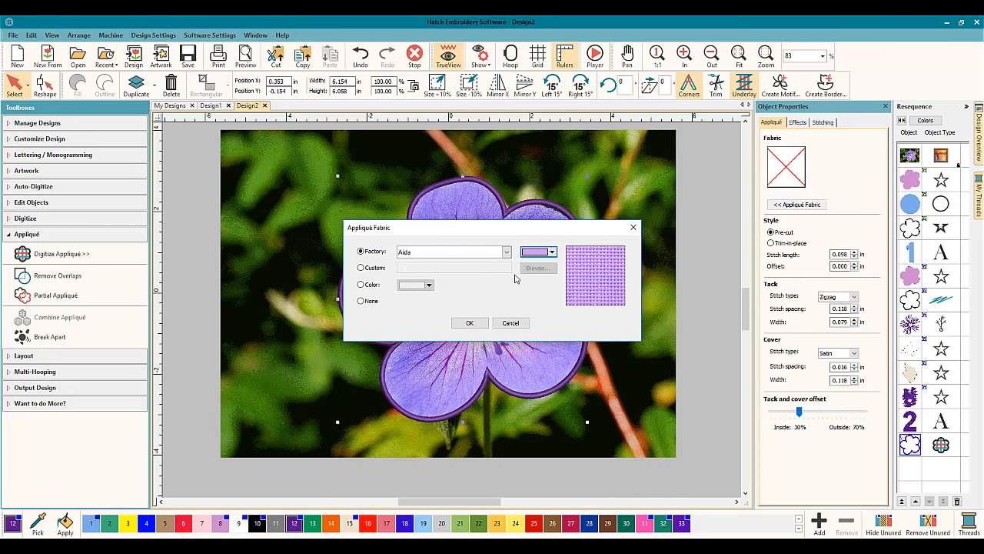
left_click(469, 323)
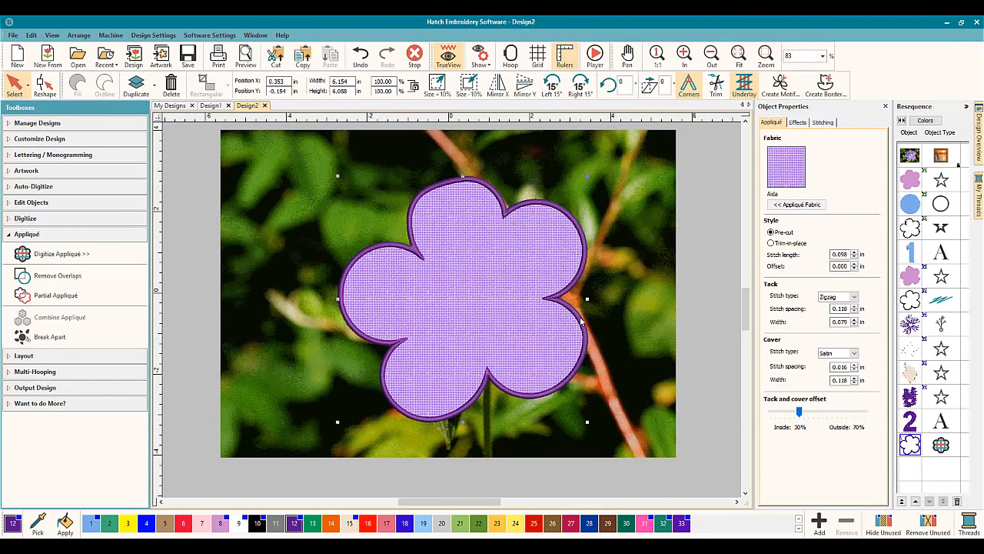
Replace the flower appliqué's fabric with the custom pattern "Herring Bone - Gray Blue.bmp" from the Basics fabrics folder.
left_click(798, 204)
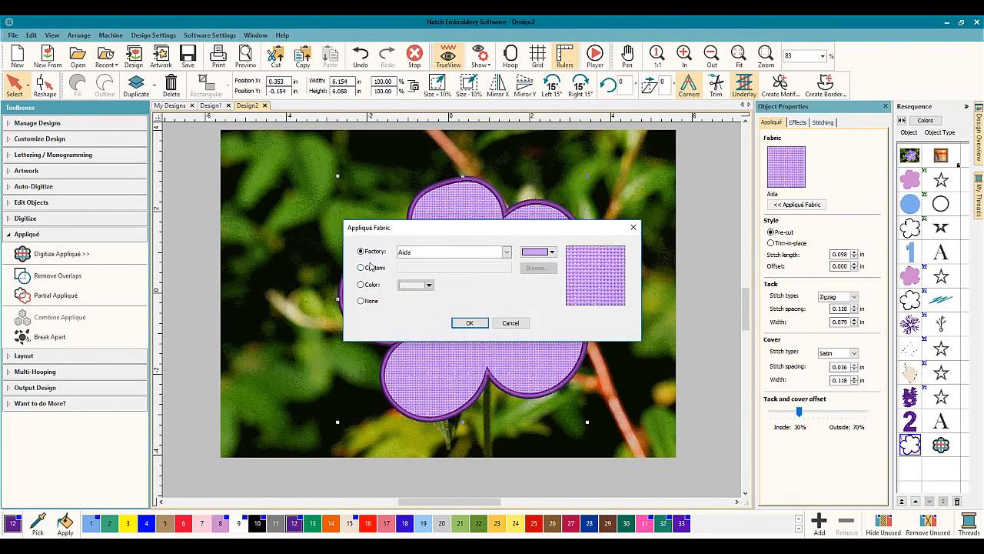
left_click(372, 268)
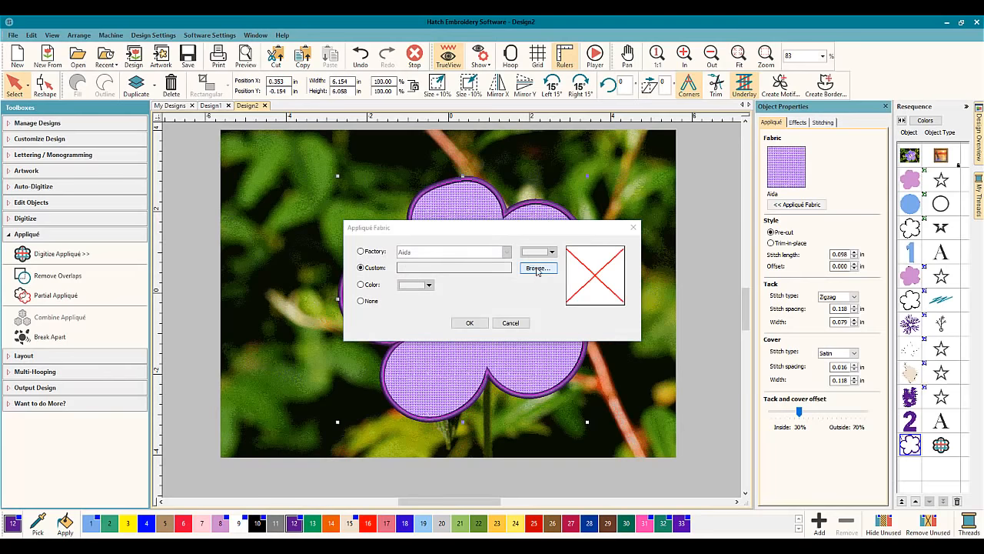
left_click(538, 267)
double_click(442, 226)
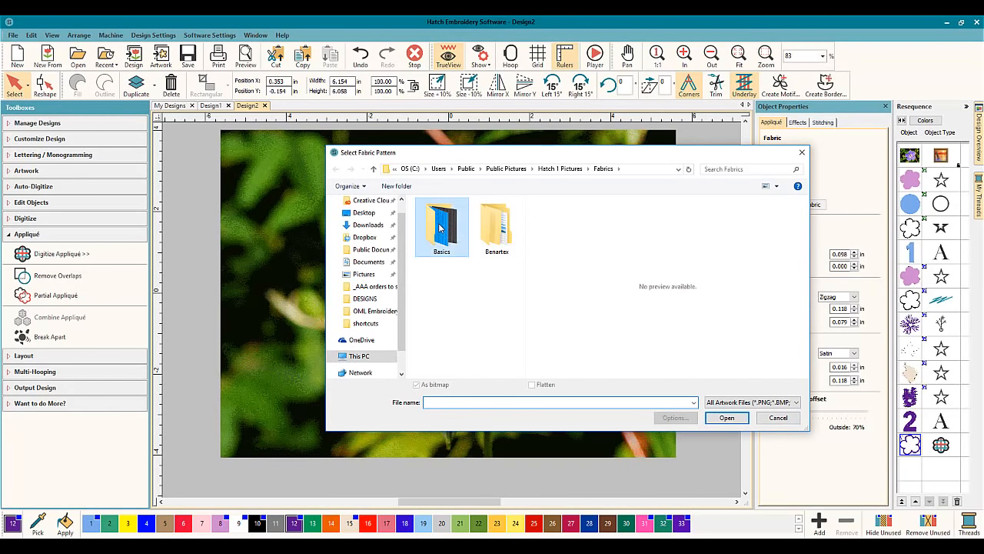
left_click_drag(520, 207, 521, 220)
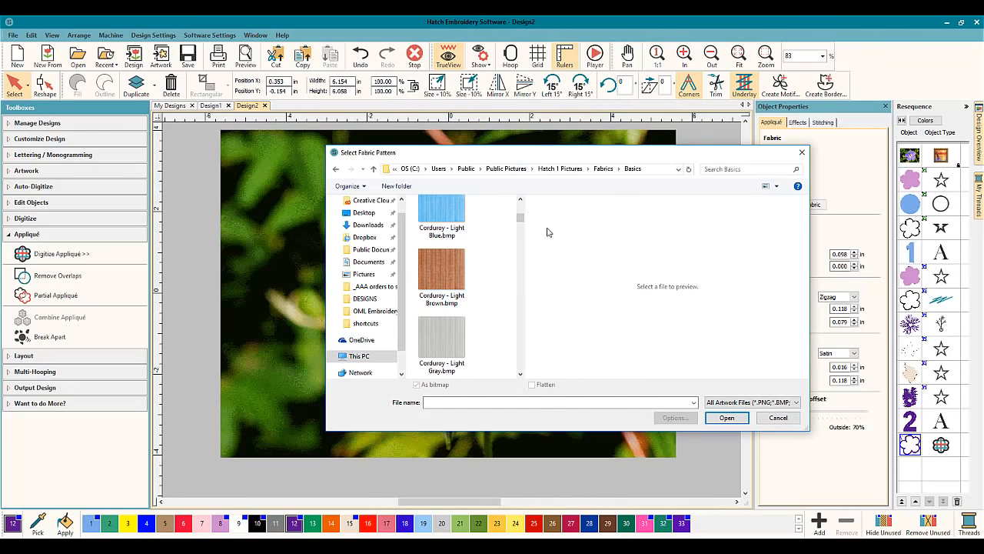
left_click(520, 376)
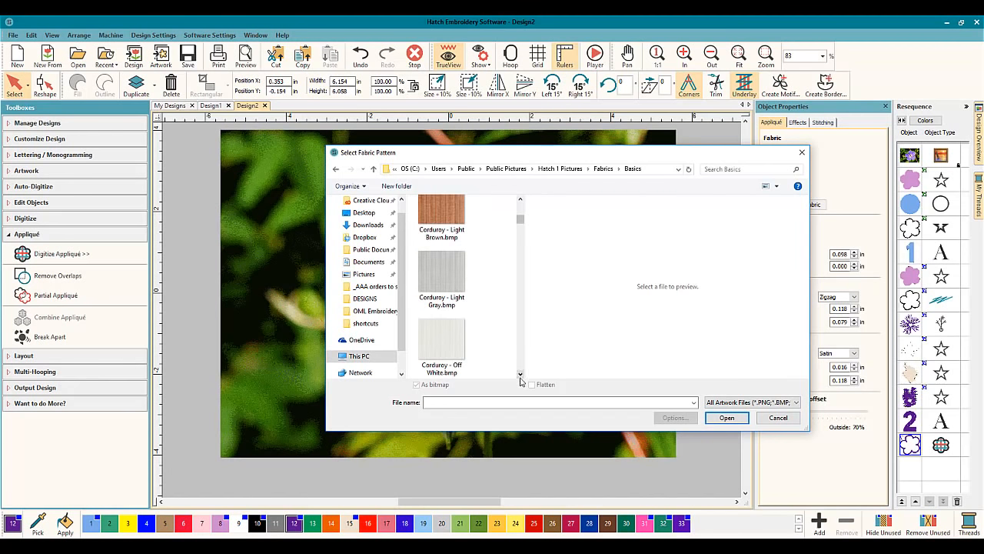
left_click(520, 377)
left_click(520, 376)
left_click(519, 376)
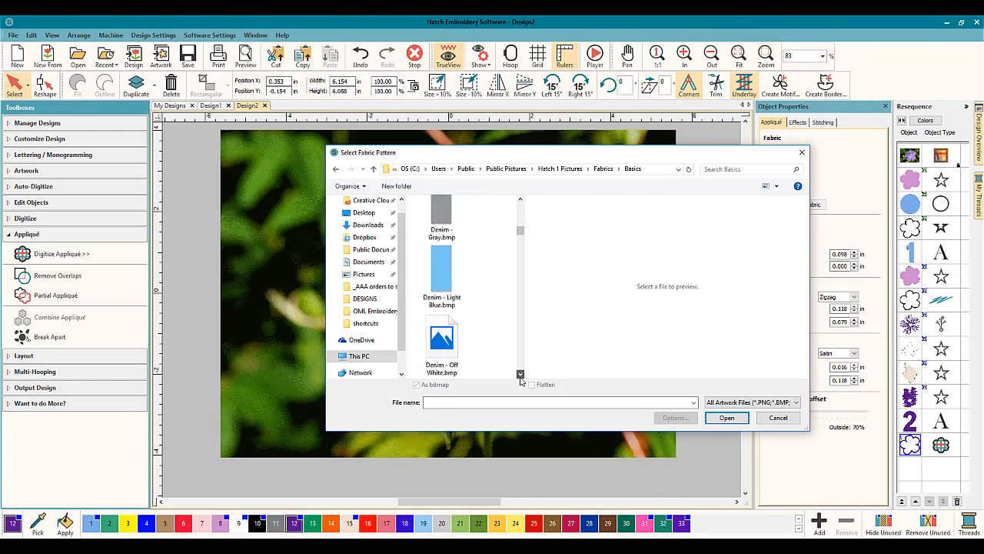
left_click(520, 376)
left_click(520, 376)
left_click(519, 376)
left_click(520, 376)
left_click(520, 375)
left_click(520, 375)
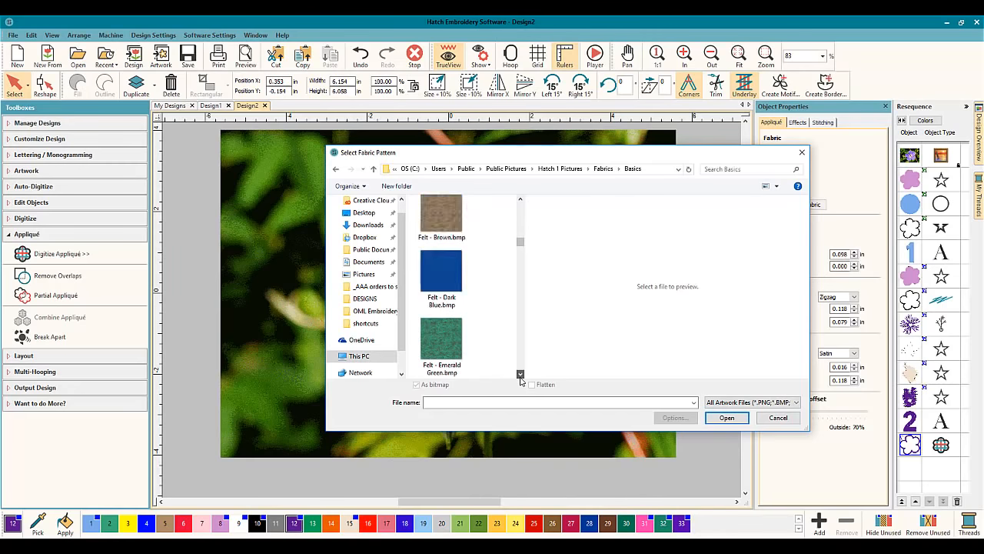
left_click(520, 375)
left_click(520, 375)
left_click(520, 375)
left_click(520, 376)
left_click(520, 376)
left_click(520, 376)
left_click(520, 375)
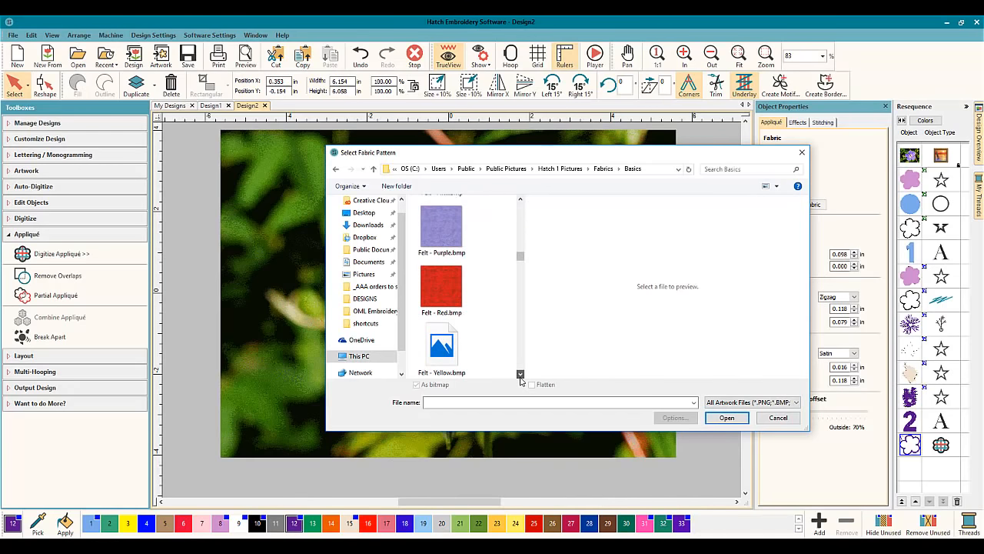
left_click(520, 375)
left_click(520, 375)
left_click(520, 375)
left_click(520, 376)
left_click(520, 375)
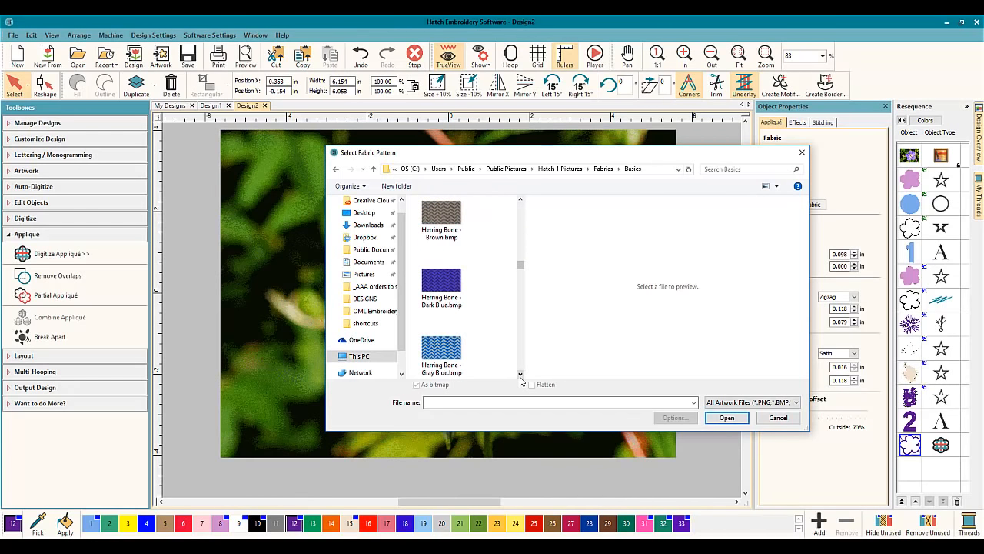
left_click(459, 357)
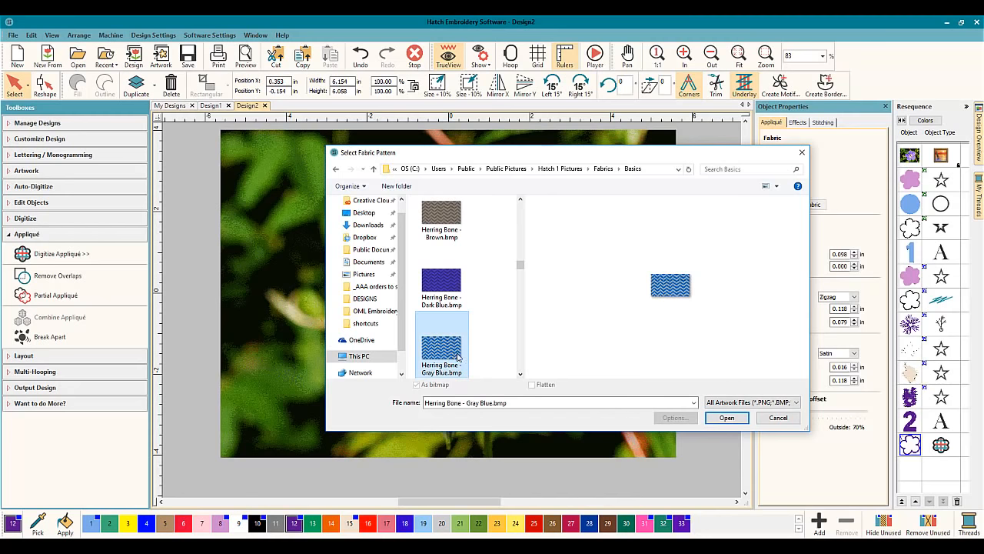
left_click(727, 418)
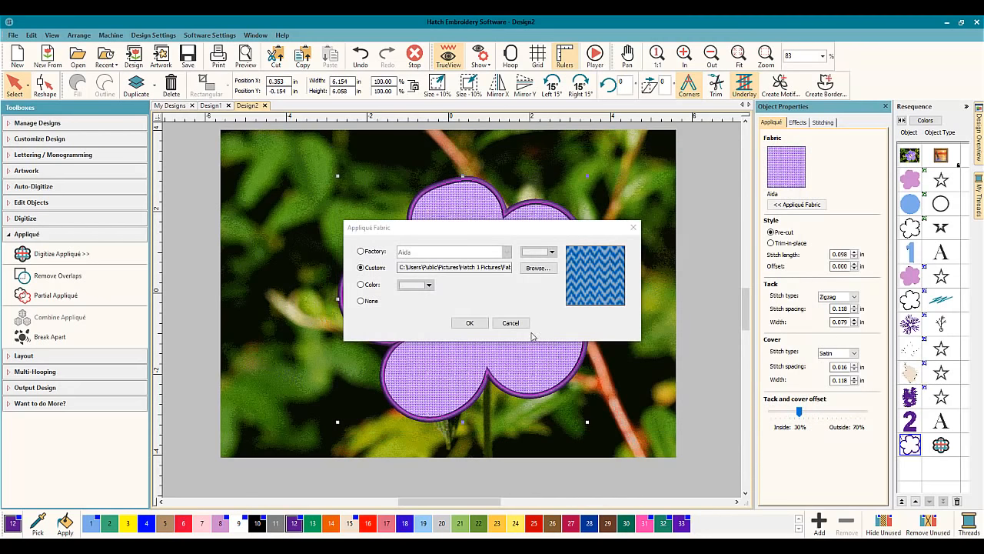
left_click(469, 323)
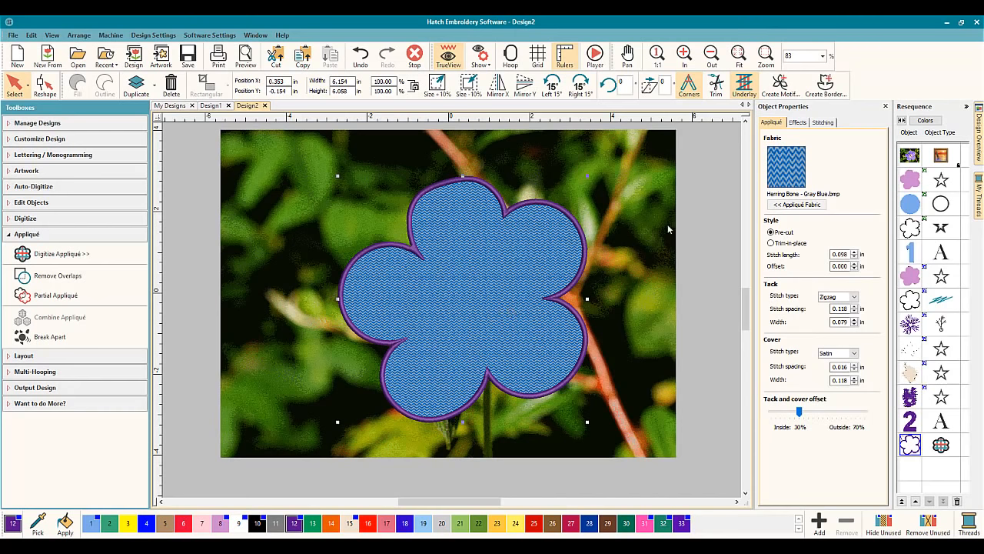
Change the flower appliqué's custom fabric to "TShirt - Purple.bmp" from the Basics fabrics folder.
left_click(798, 205)
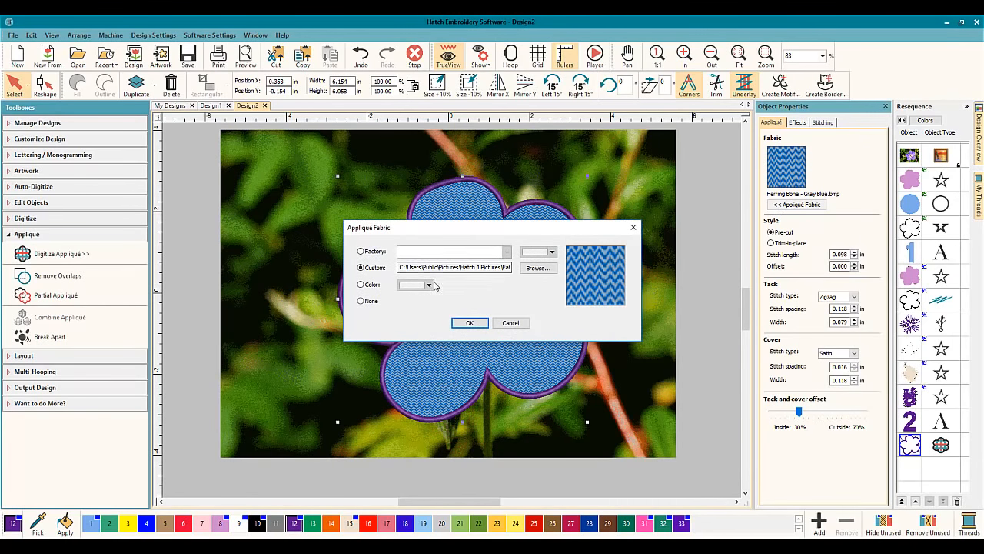
left_click(537, 267)
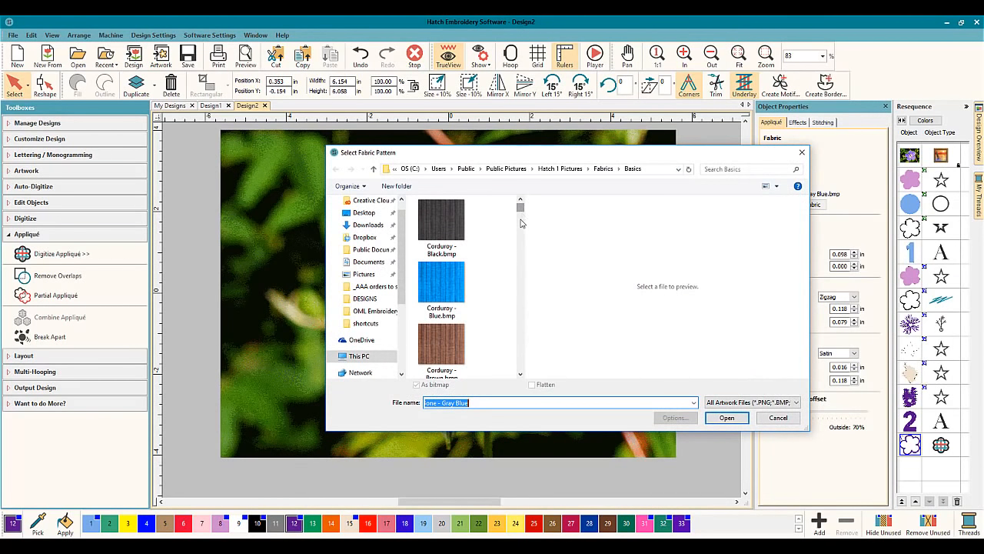
left_click_drag(520, 217, 521, 376)
left_click(521, 376)
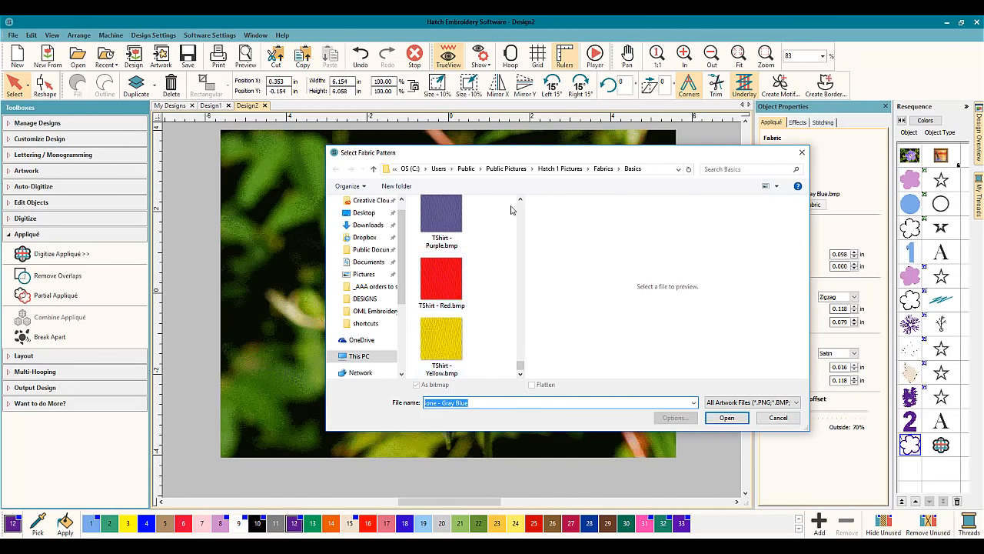
left_click(450, 225)
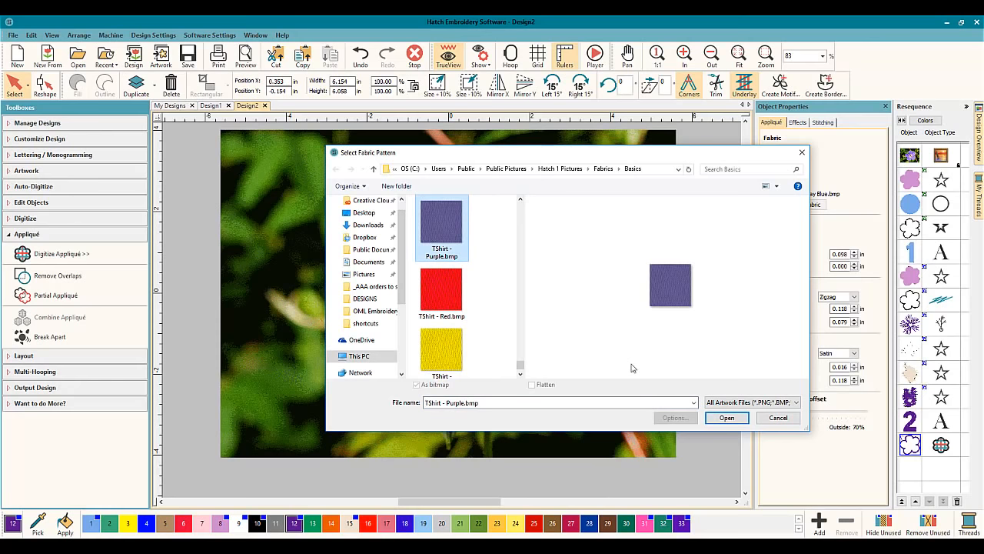
left_click(726, 419)
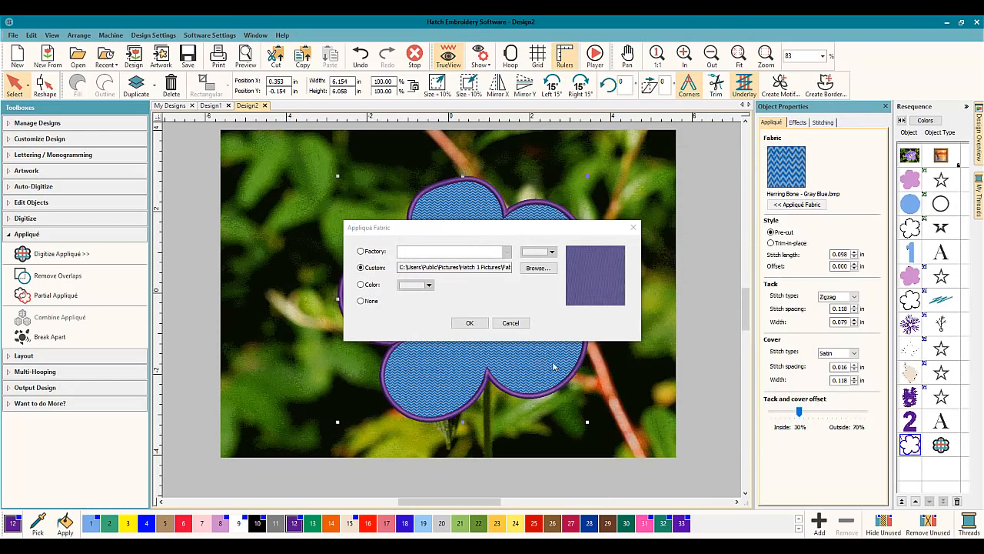
left_click(470, 323)
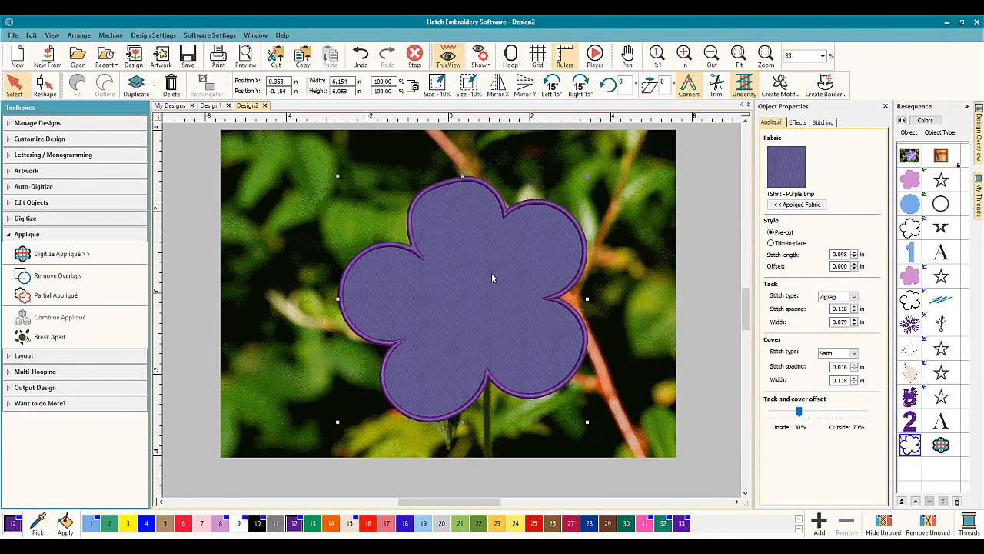
Give the flower appliqué the custom floral fabric "3451-68.jpg" from the Aubrey Rose collection in the Benartex fabrics folder.
left_click(796, 206)
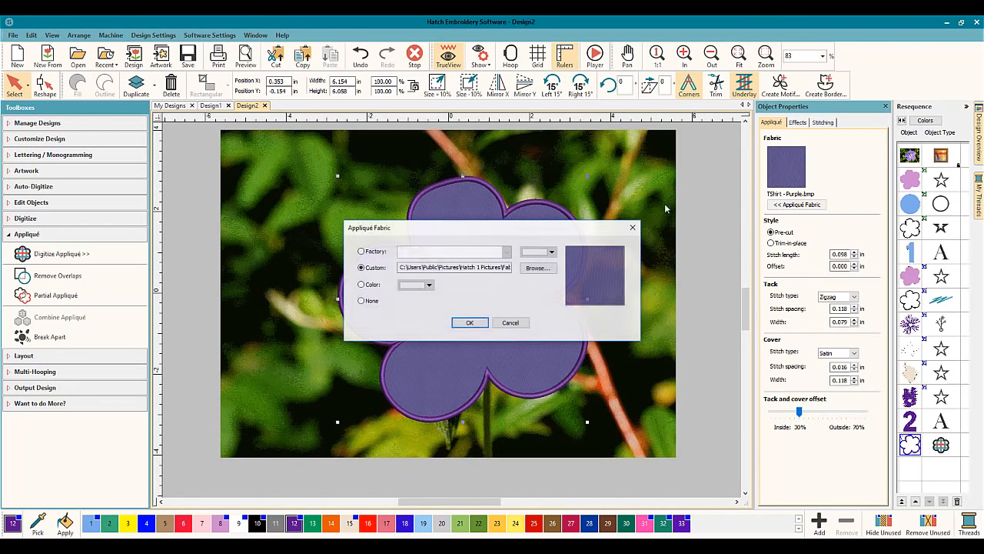
left_click(537, 273)
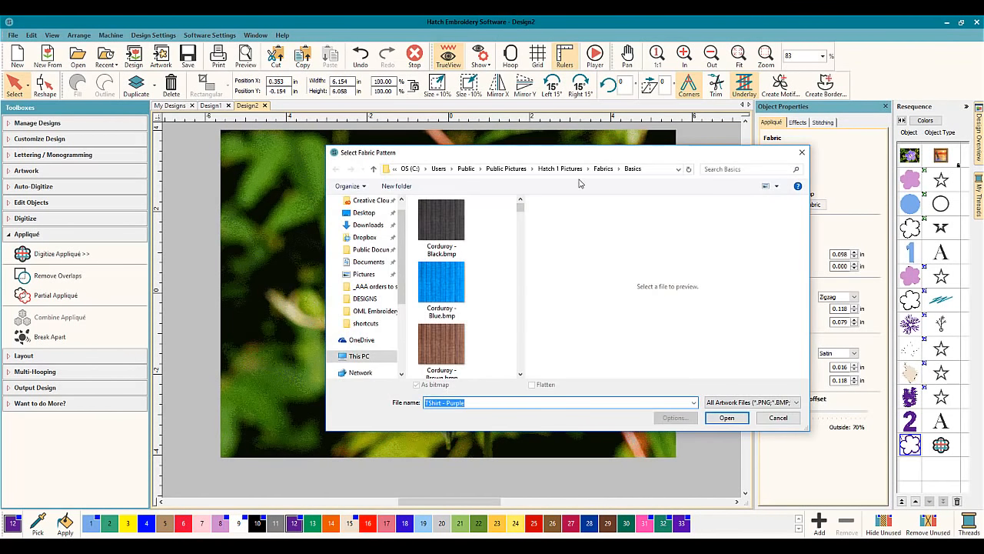
left_click(604, 169)
double_click(500, 227)
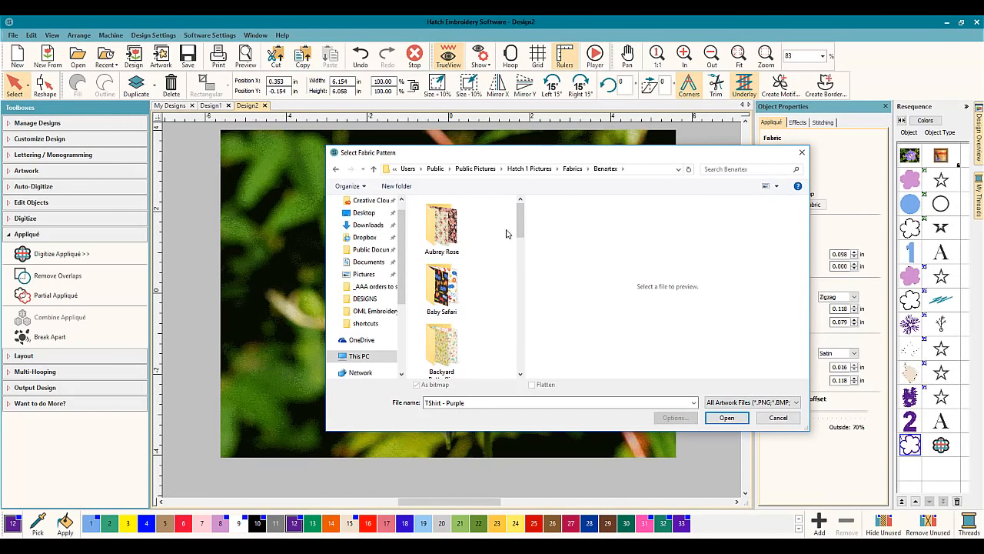
double_click(455, 226)
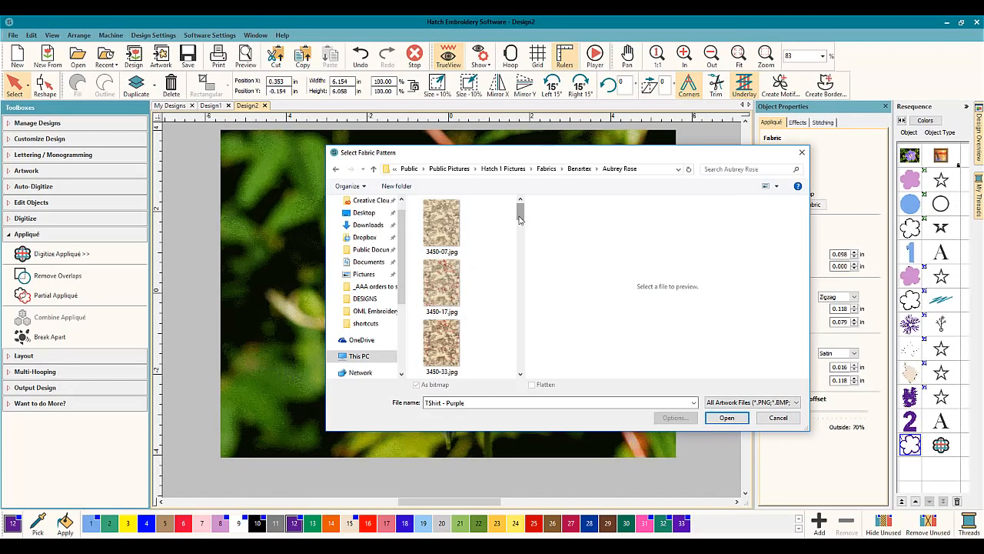
left_click_drag(519, 219, 518, 249)
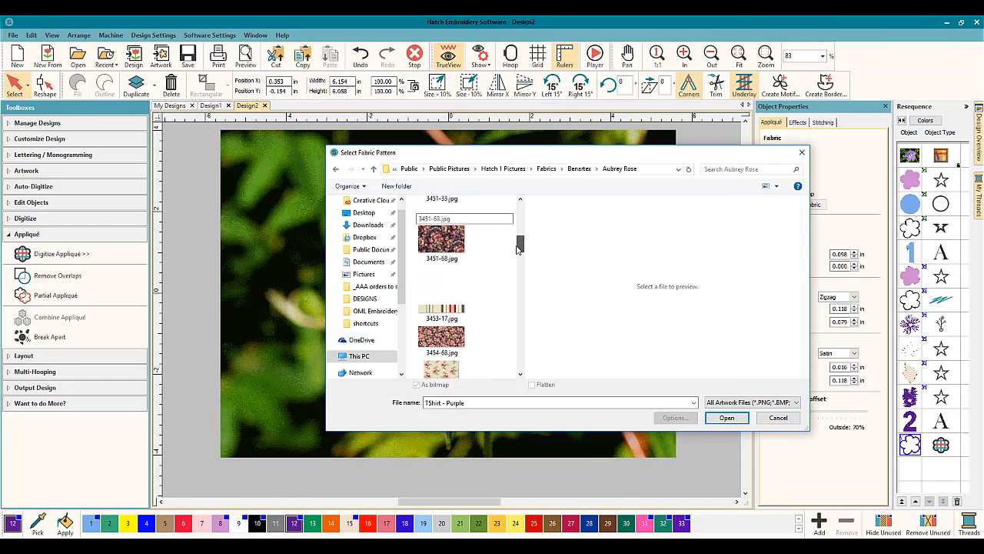
left_click(456, 247)
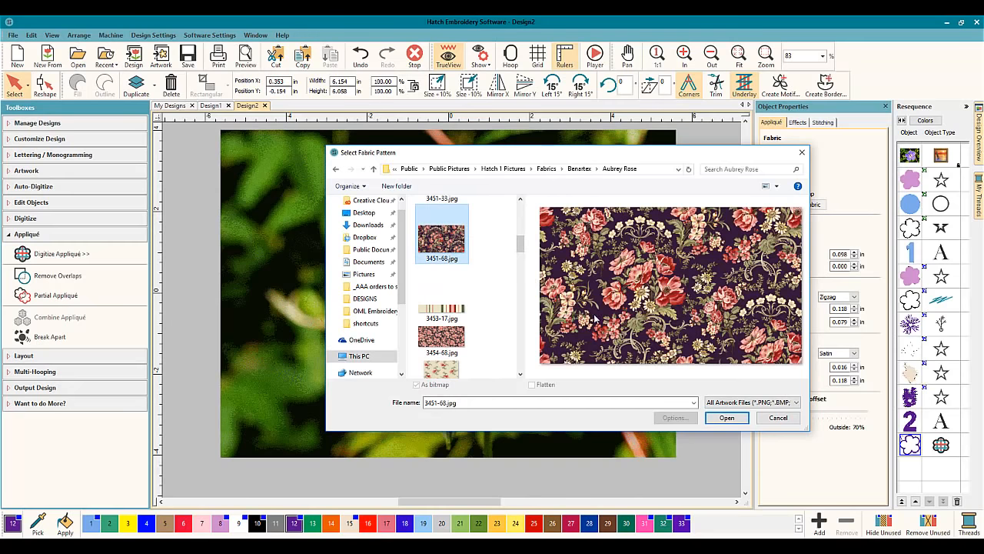
left_click(723, 418)
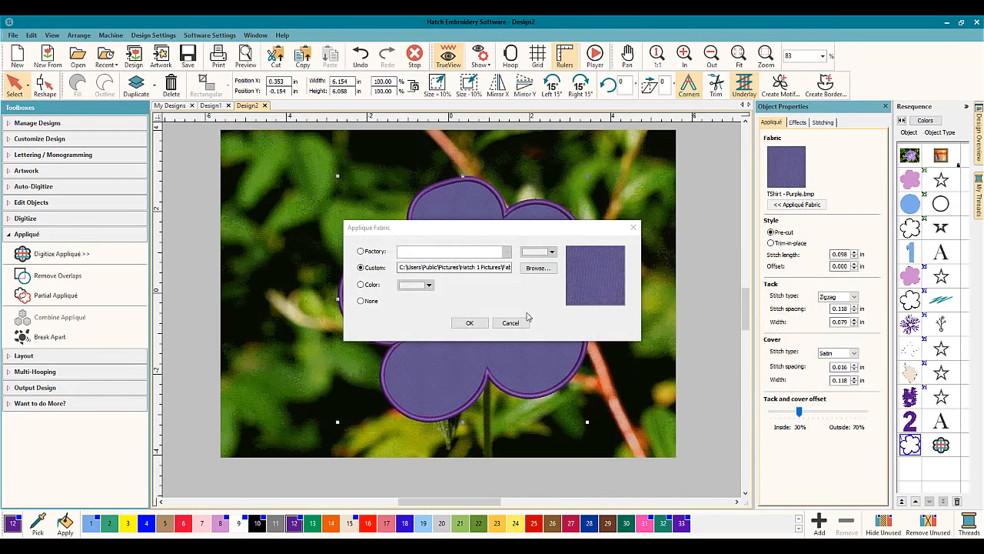
left_click(468, 323)
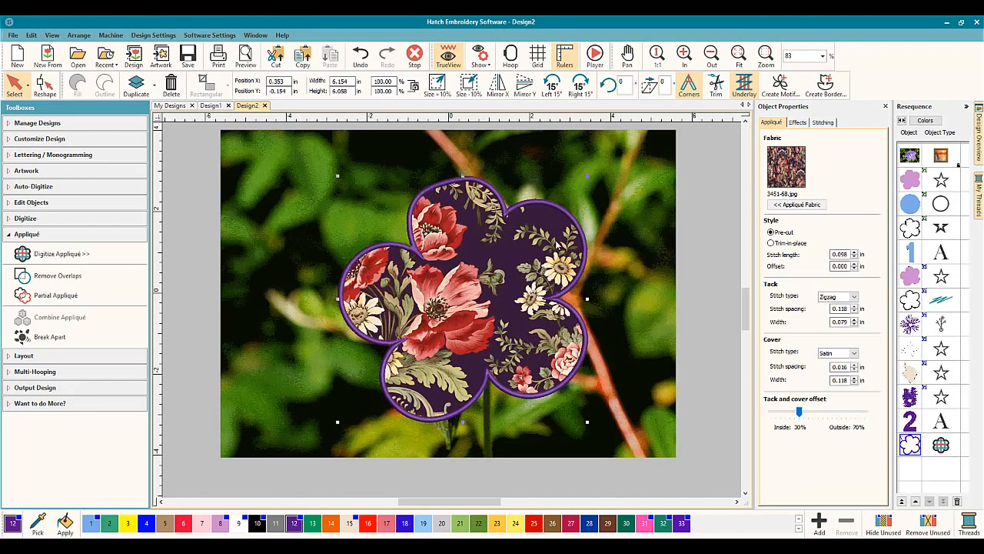
left_click(68, 234)
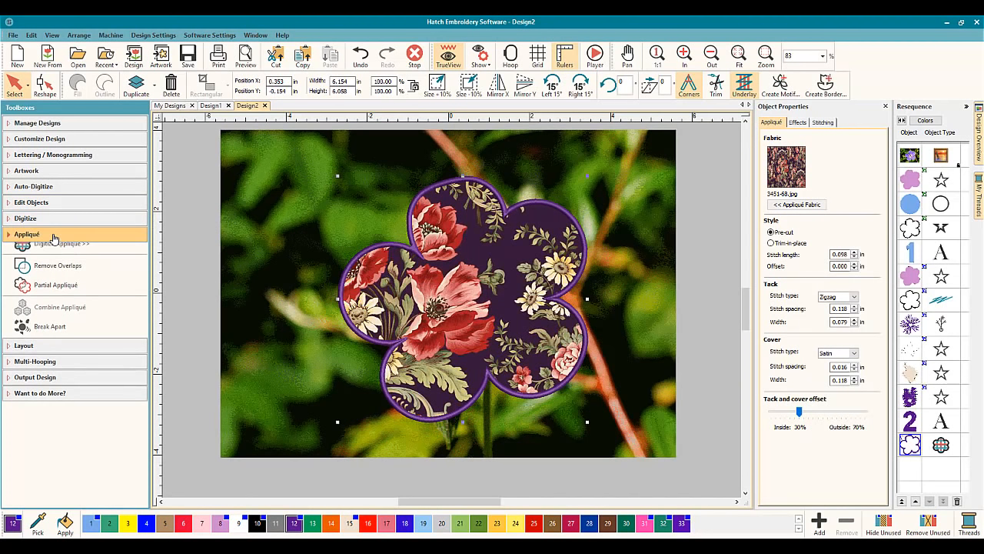
left_click(74, 141)
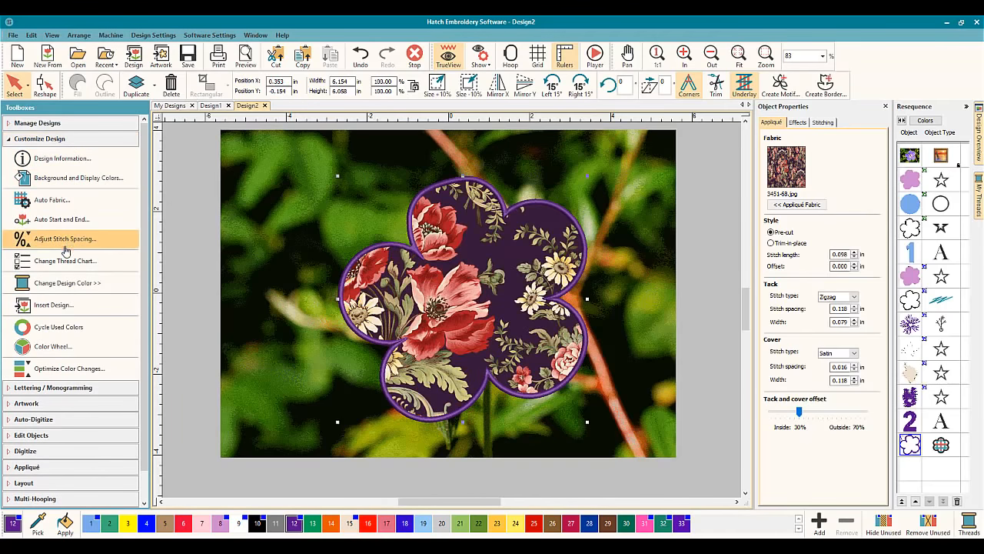
scroll(73, 141, "down", 1)
left_click(74, 140)
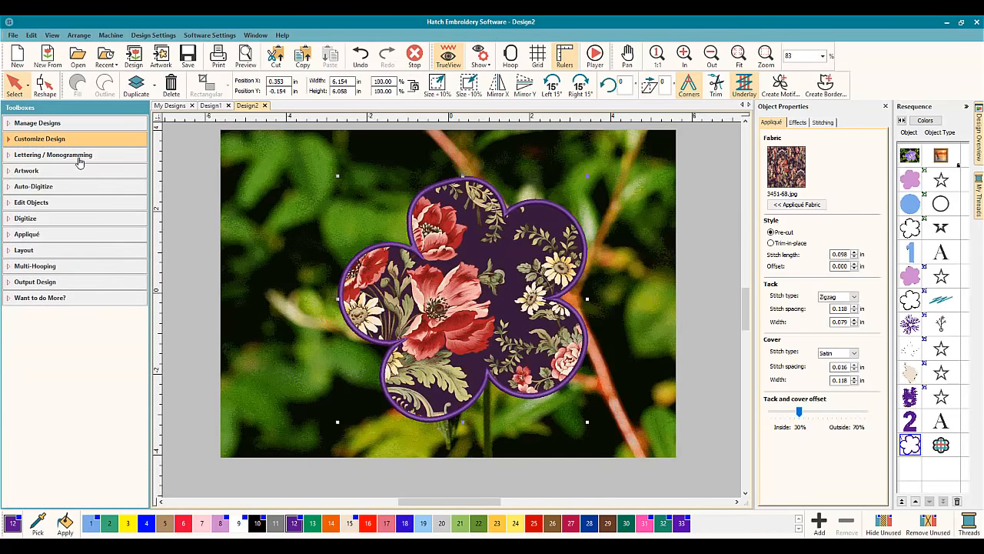
Digitize a satin-filled purple circle about 1.79 in across and position it over the center of the floral appliqué flower.
left_click(66, 217)
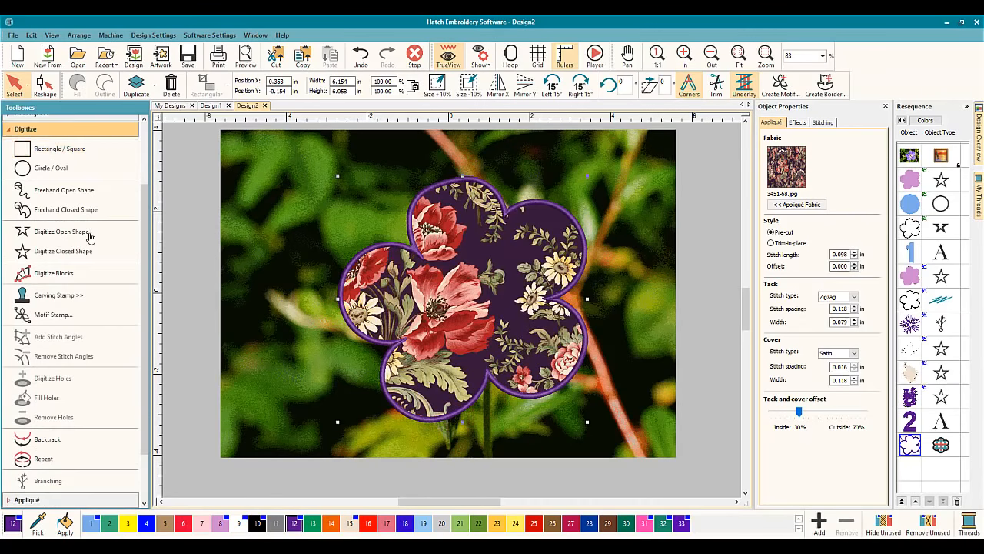
left_click(59, 169)
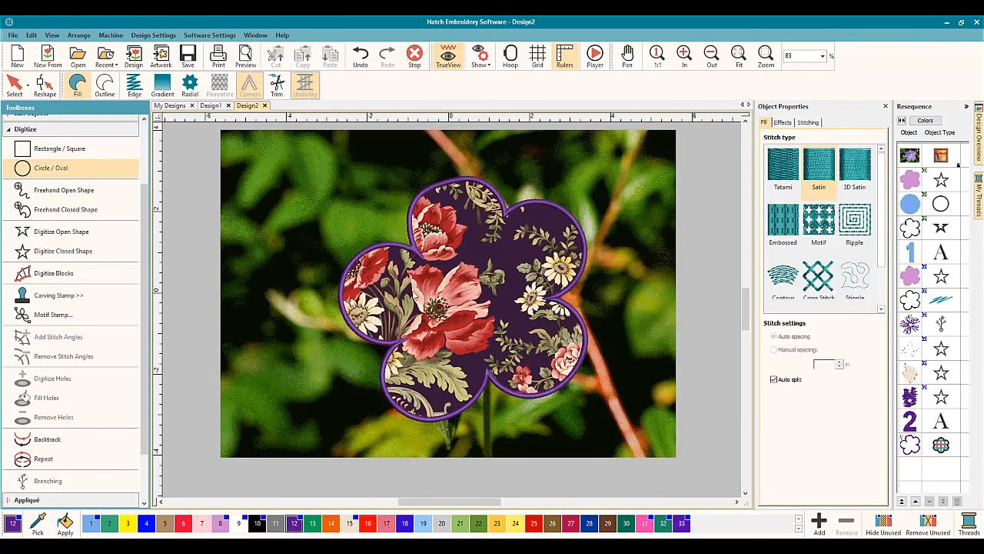
left_click(454, 281)
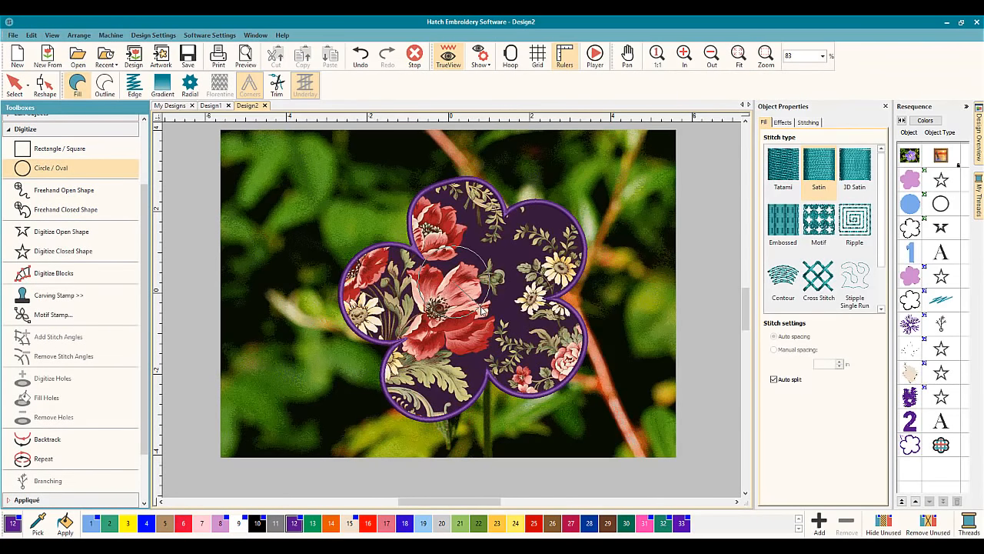
left_click(482, 310)
key("Return")
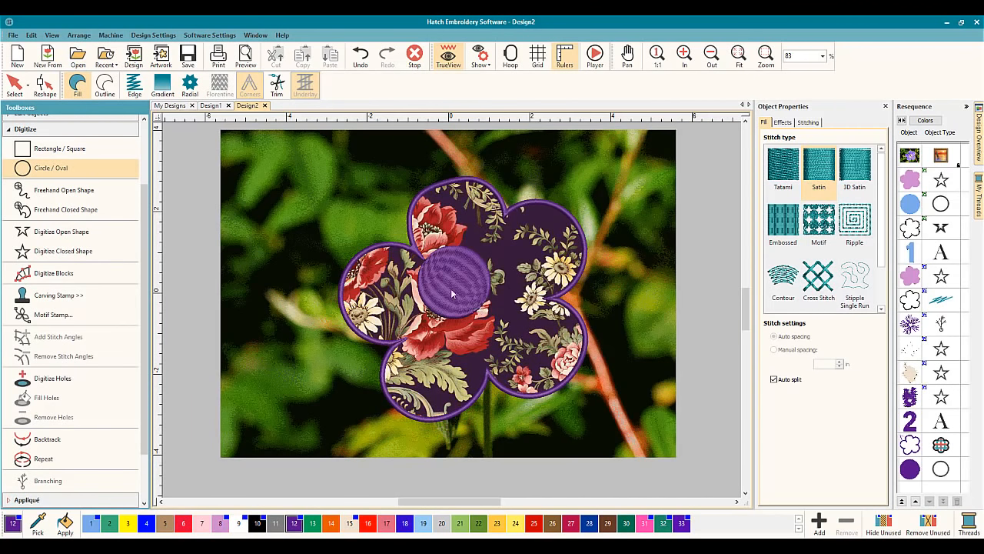
left_click(14, 83)
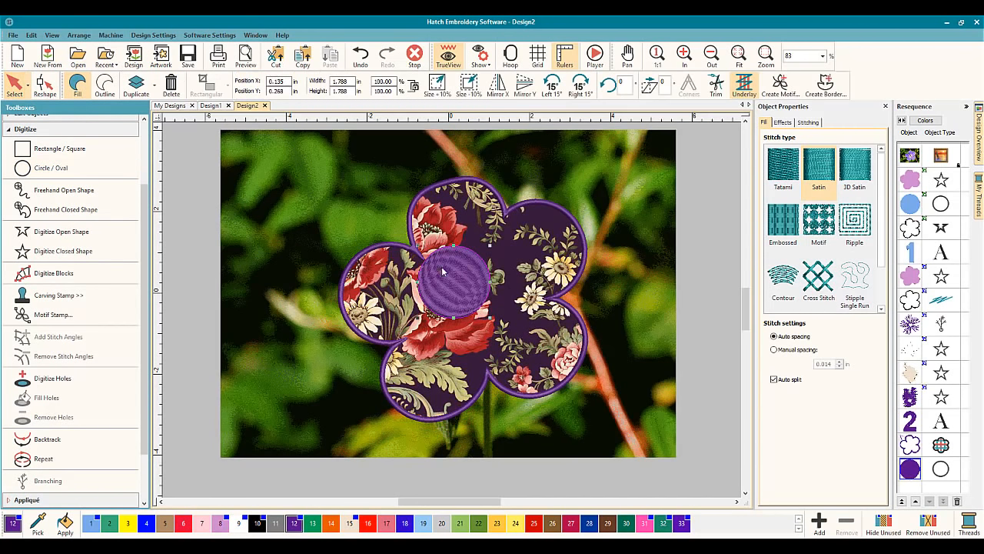
left_click_drag(462, 291, 481, 310)
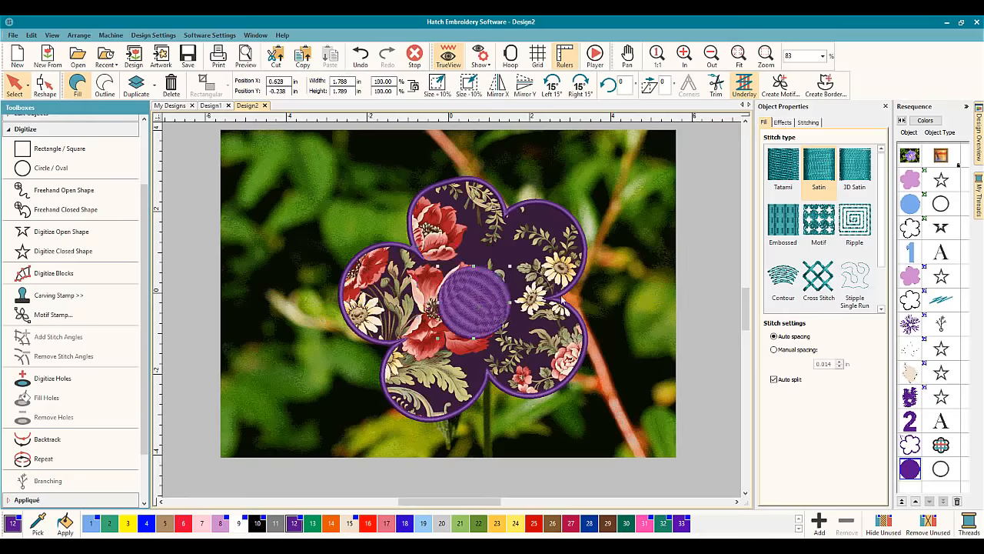
Replace the flower appliqué's floral fabric with the factory Aida fabric in light purple.
left_click(678, 246)
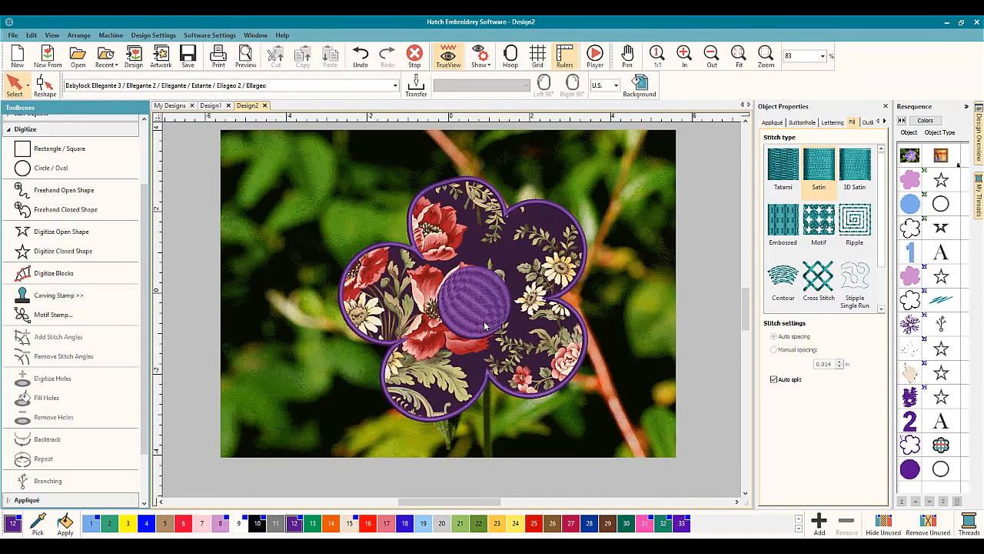
scroll(485, 326, "down", 1)
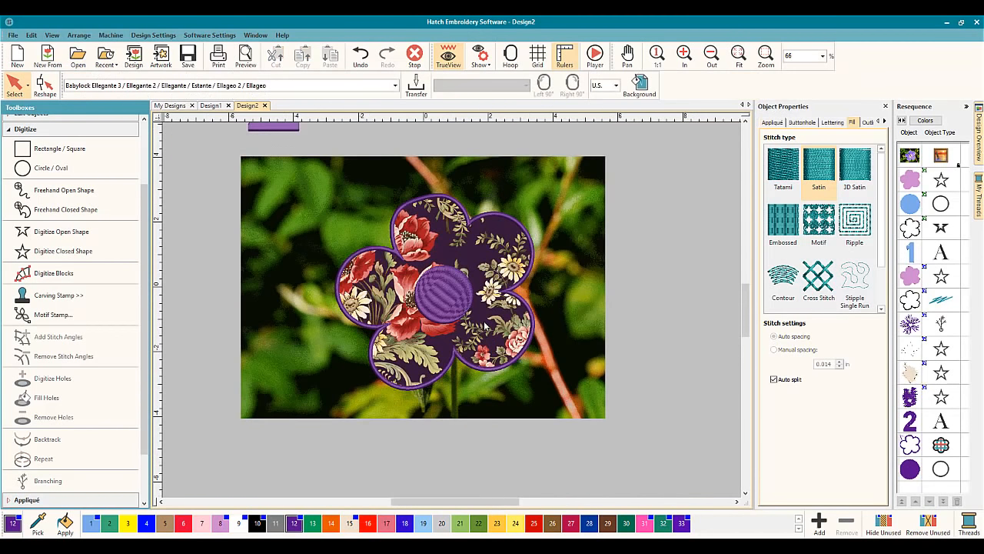
left_click(432, 286)
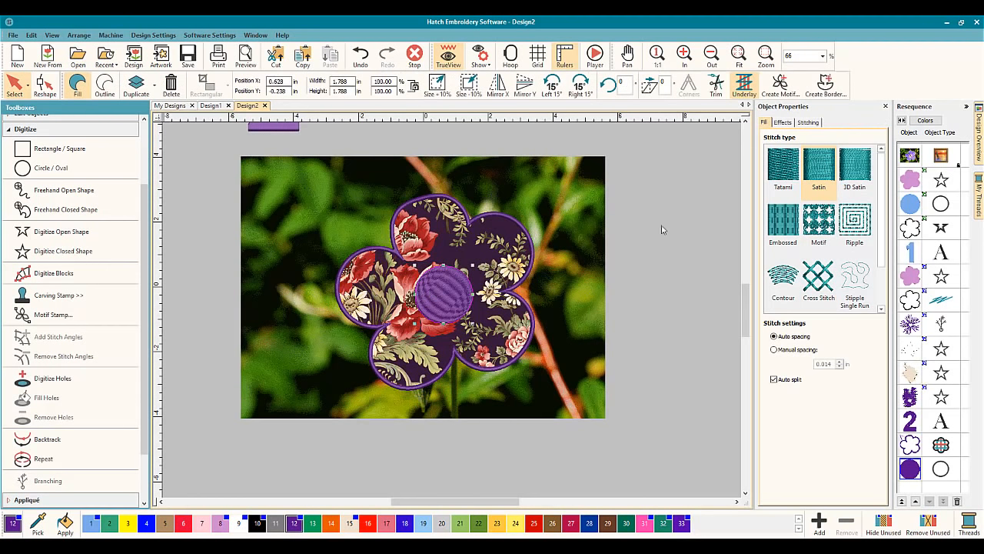
left_click(504, 240)
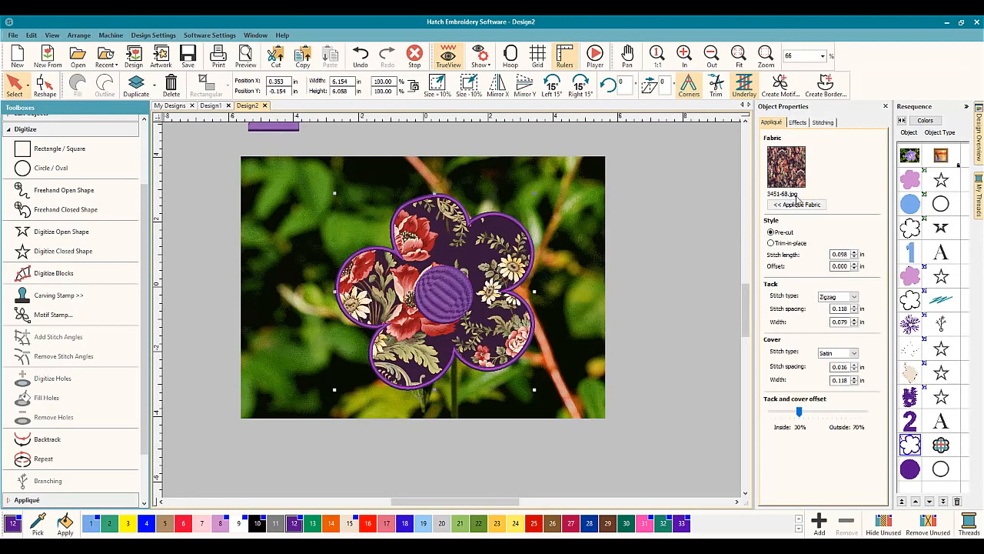
left_click(802, 204)
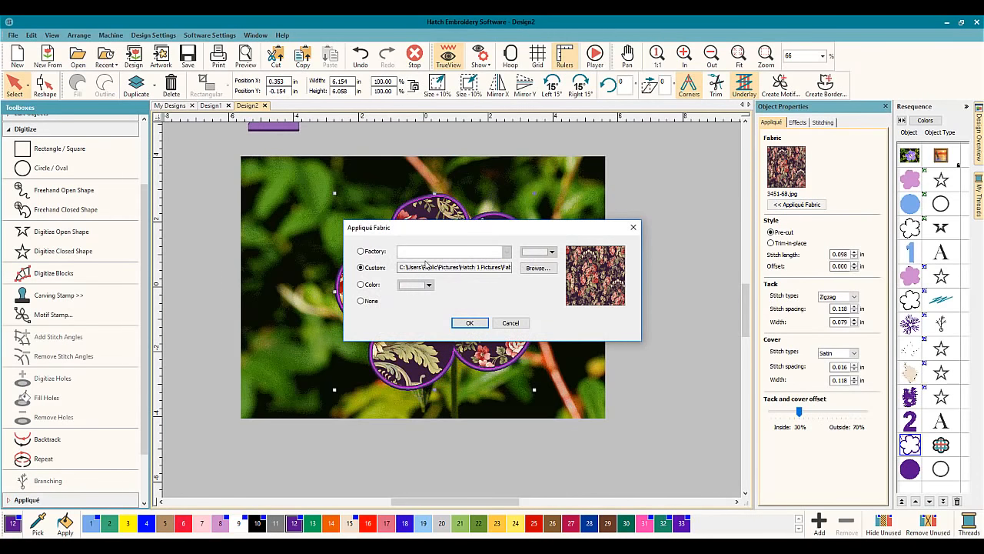
left_click(370, 255)
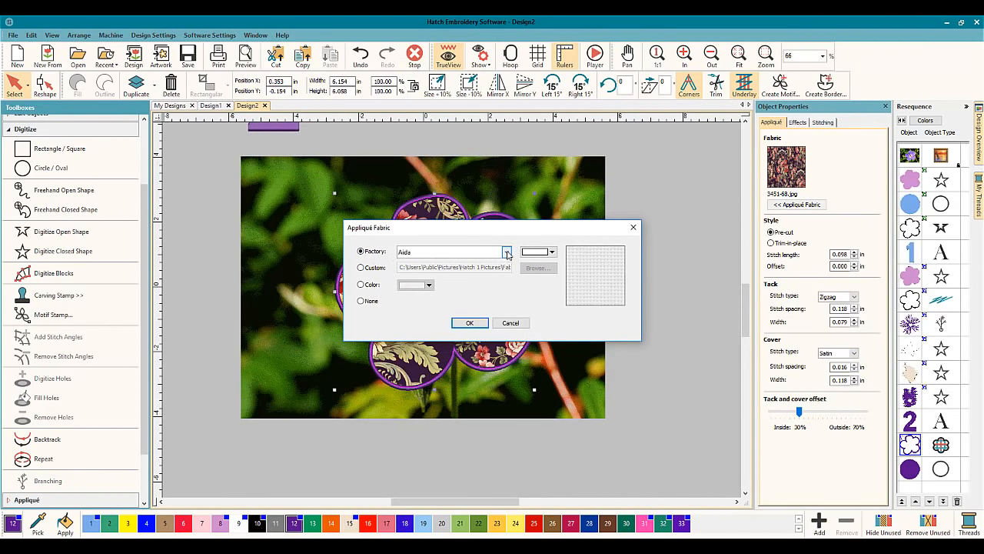
left_click(506, 252)
left_click(431, 281)
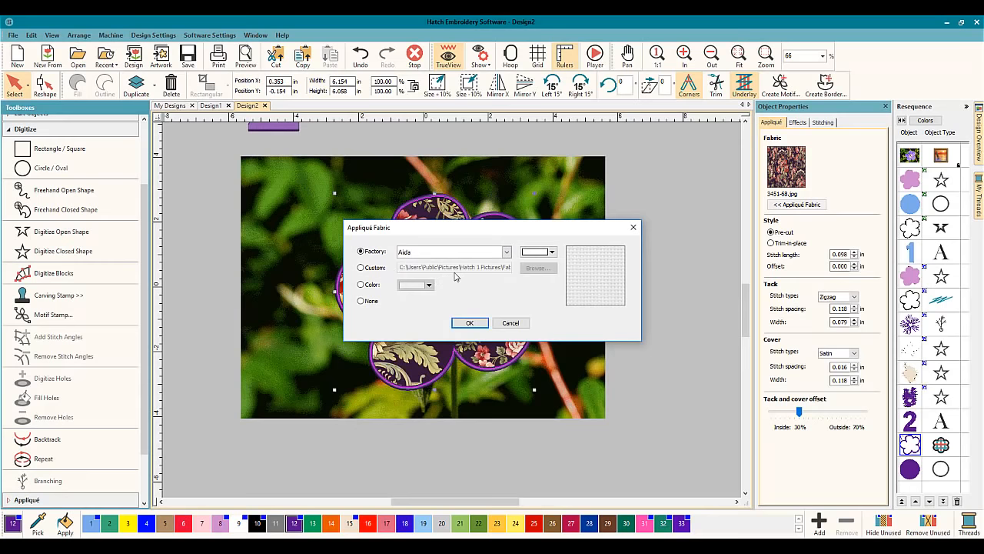
left_click(533, 253)
left_click(582, 302)
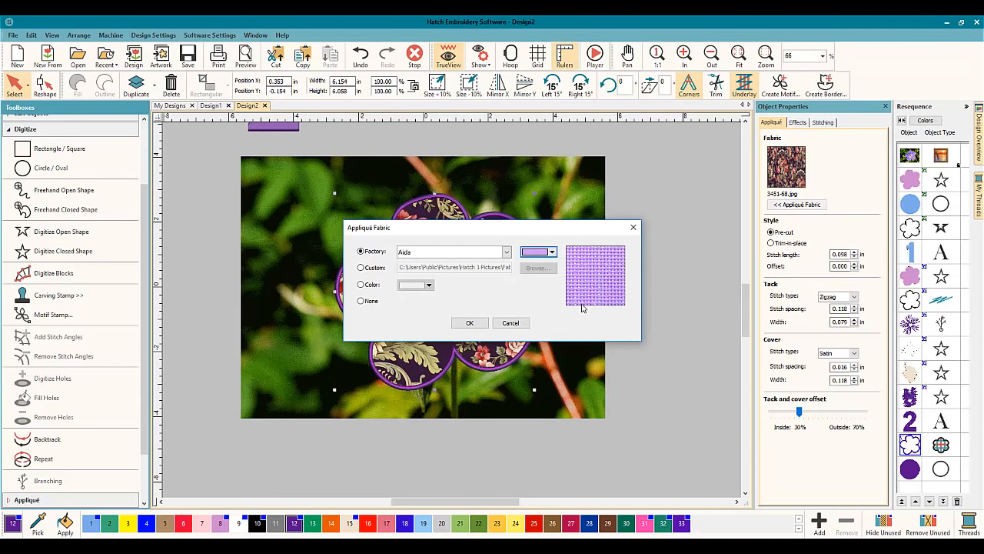
left_click(471, 323)
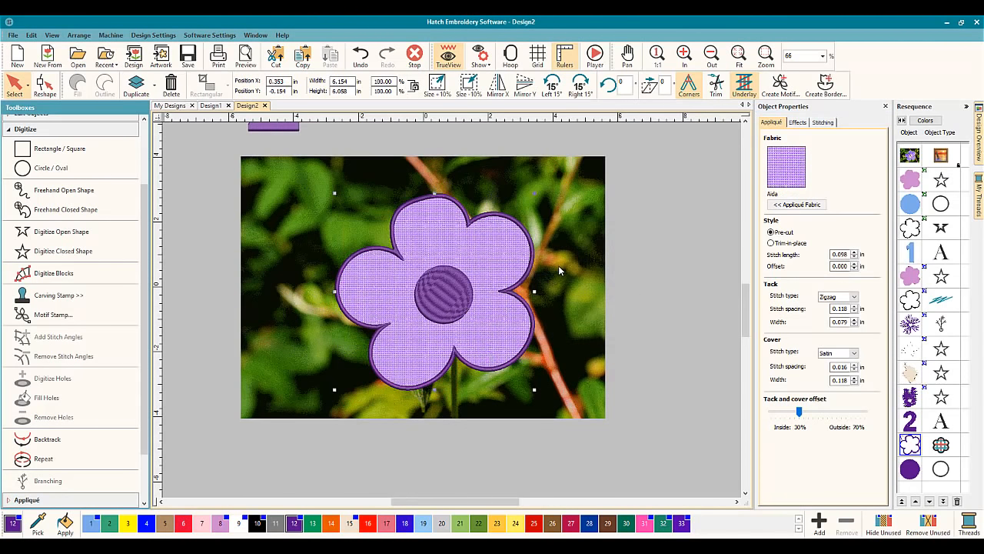
Hide the flower appliqué and move the purple satin circle off the flower to the empty area beside the photo.
left_click(440, 290)
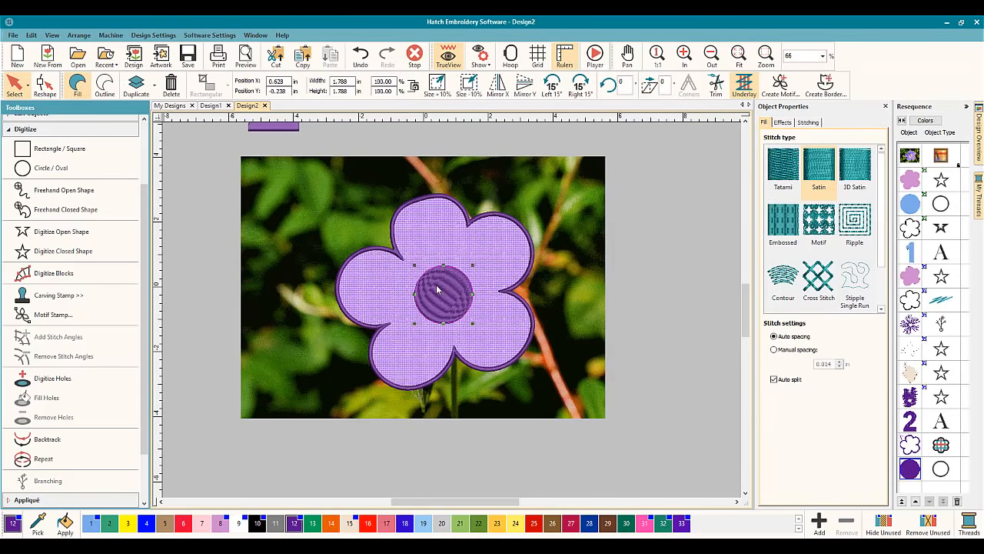
left_click(911, 445)
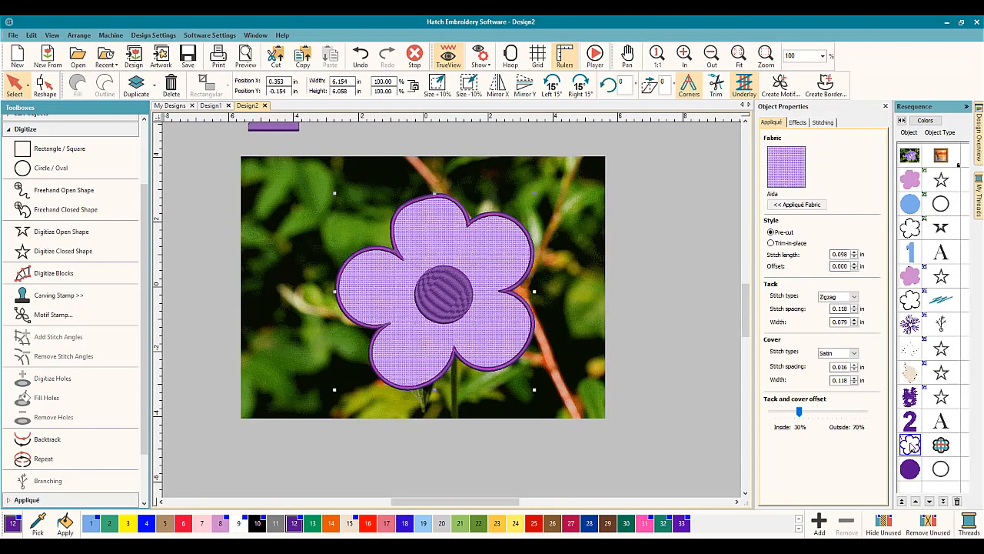
right_click(914, 449)
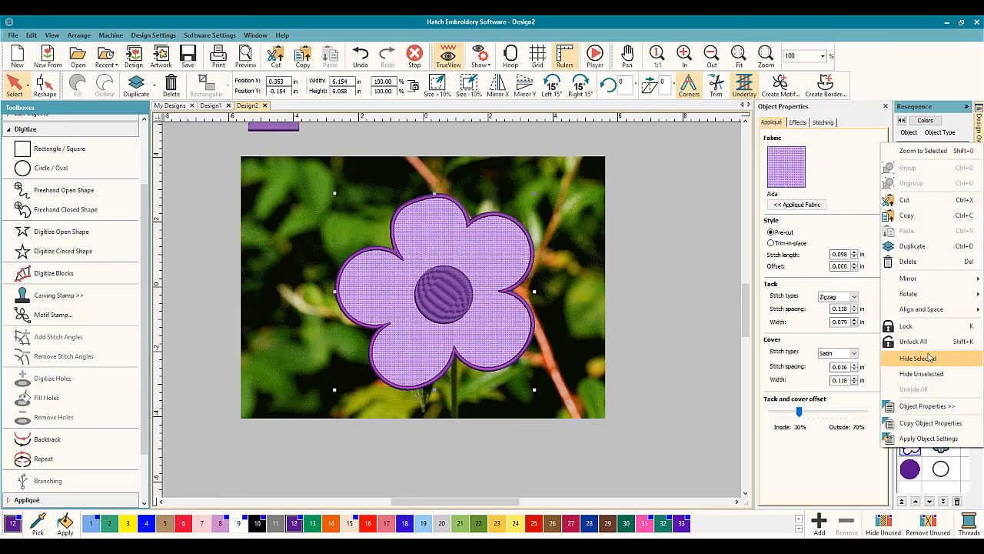
left_click(923, 357)
left_click(452, 282)
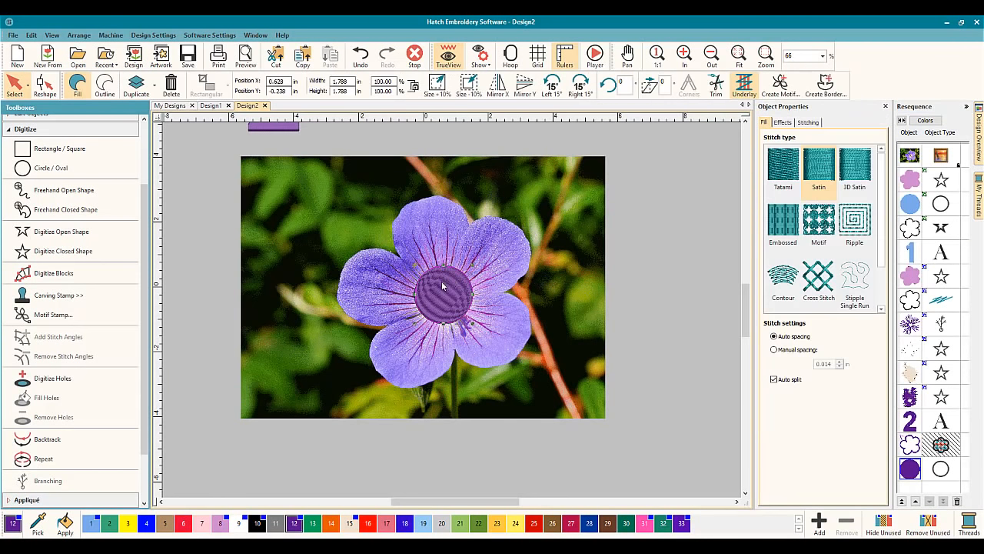
left_click_drag(443, 280, 663, 243)
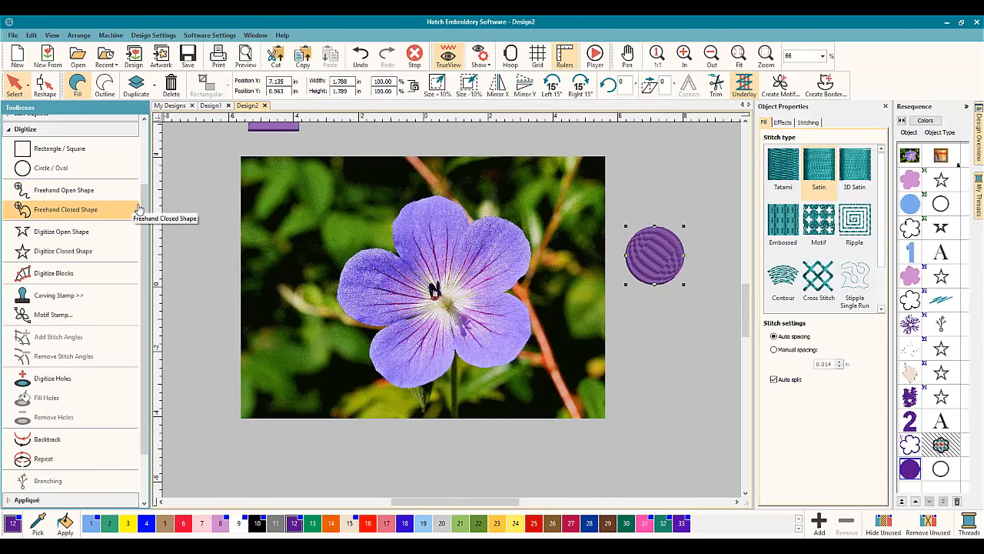
Trace the flower's pale center as a jagged freehand closed shape, about 1.73 in wide and 1.62 in high.
left_click_drag(149, 210, 148, 183)
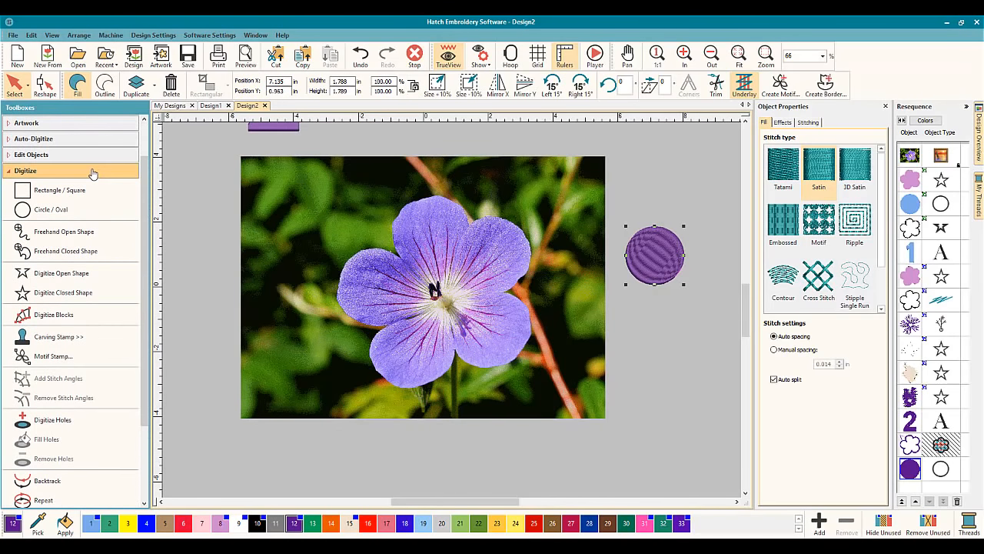
left_click(77, 256)
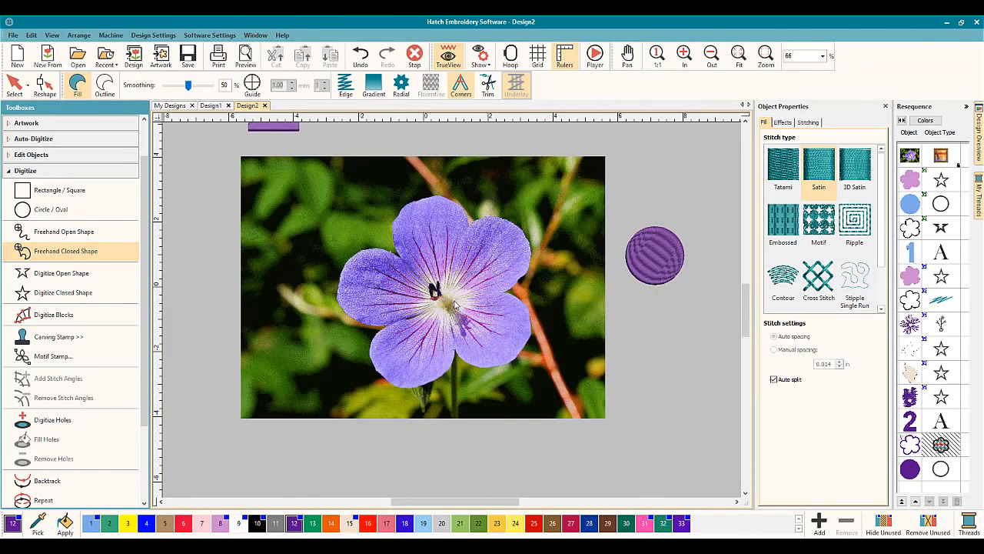
scroll(454, 306, "up", 2)
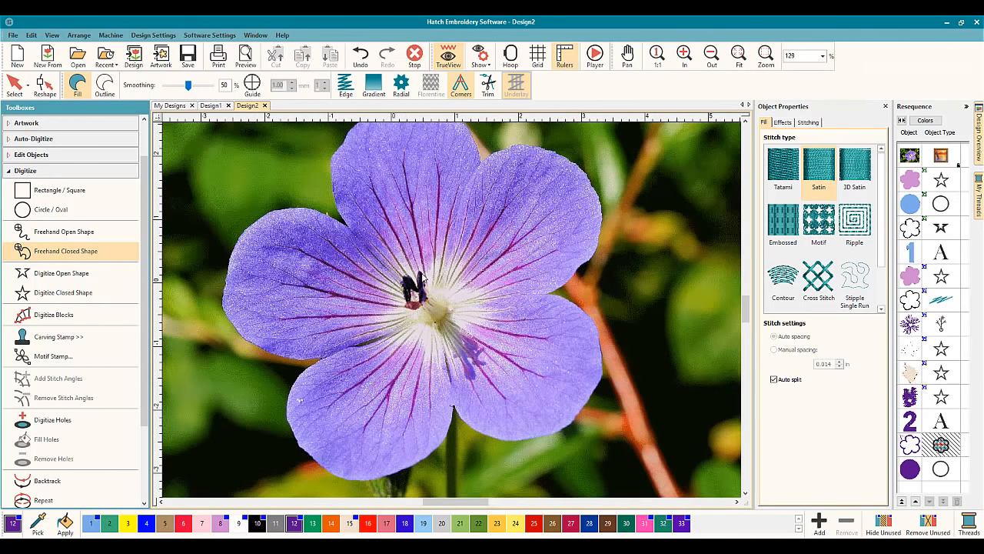
mouse_move(425, 277)
left_mouse_down()
mouse_move(461, 265)
mouse_move(472, 293)
mouse_move(486, 297)
mouse_move(470, 310)
mouse_move(491, 319)
mouse_move(467, 326)
mouse_move(461, 356)
mouse_move(443, 352)
mouse_move(441, 367)
mouse_move(414, 349)
mouse_move(416, 334)
mouse_move(403, 343)
mouse_move(391, 337)
mouse_move(409, 287)
mouse_move(391, 294)
mouse_move(404, 270)
left_mouse_up()
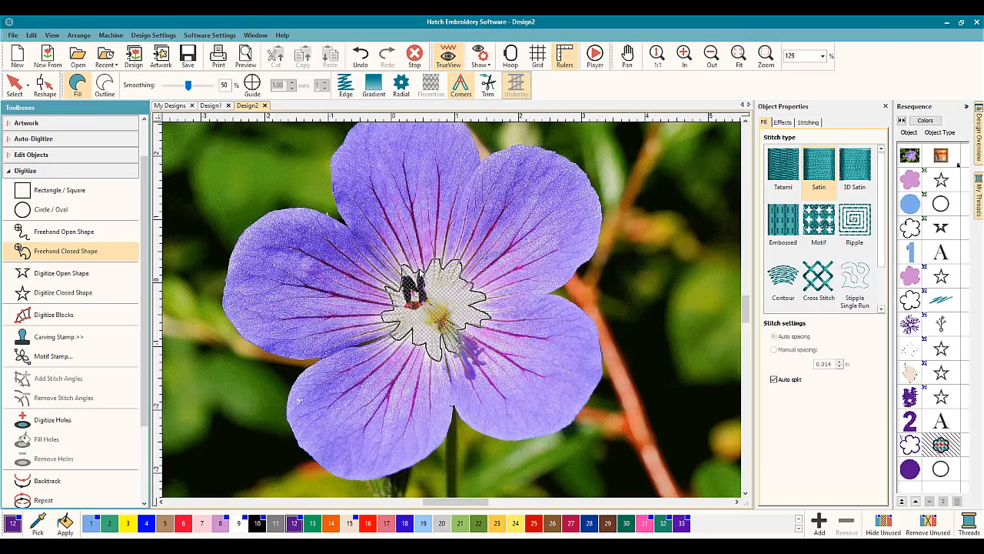
key("Return")
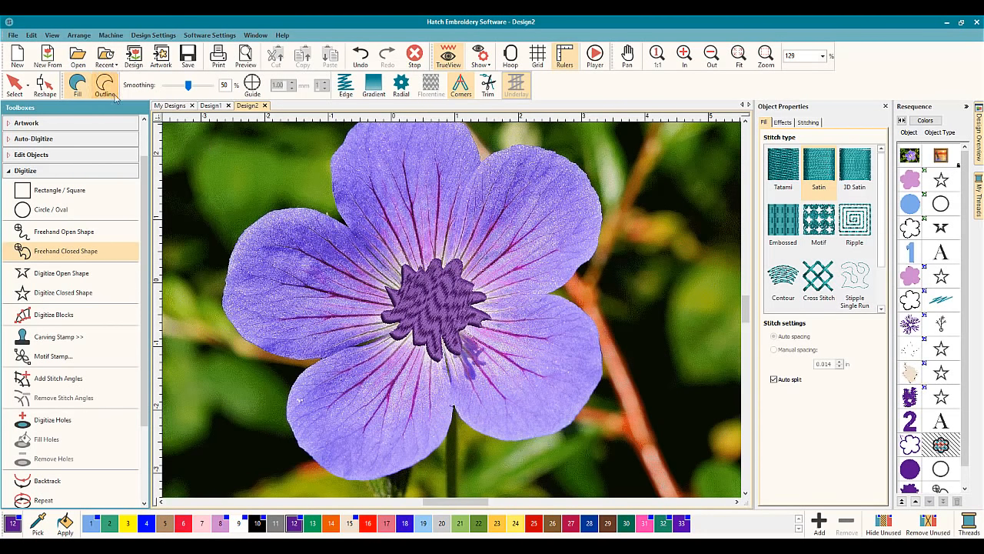
left_click(13, 84)
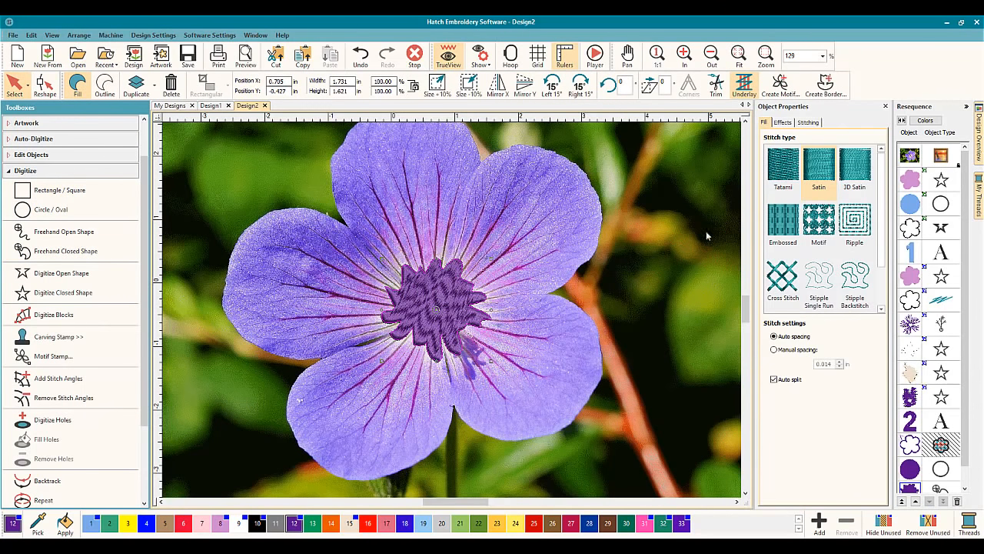
Compare Ripple and Satin fills on the jagged center shape and settle on the Tatami fill.
left_click(858, 219)
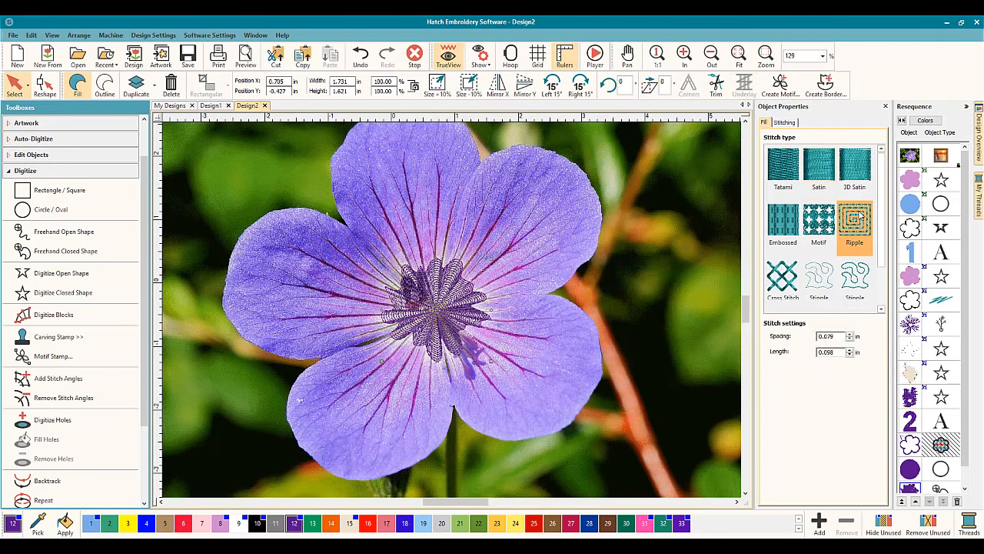
left_click(783, 167)
left_click(790, 223)
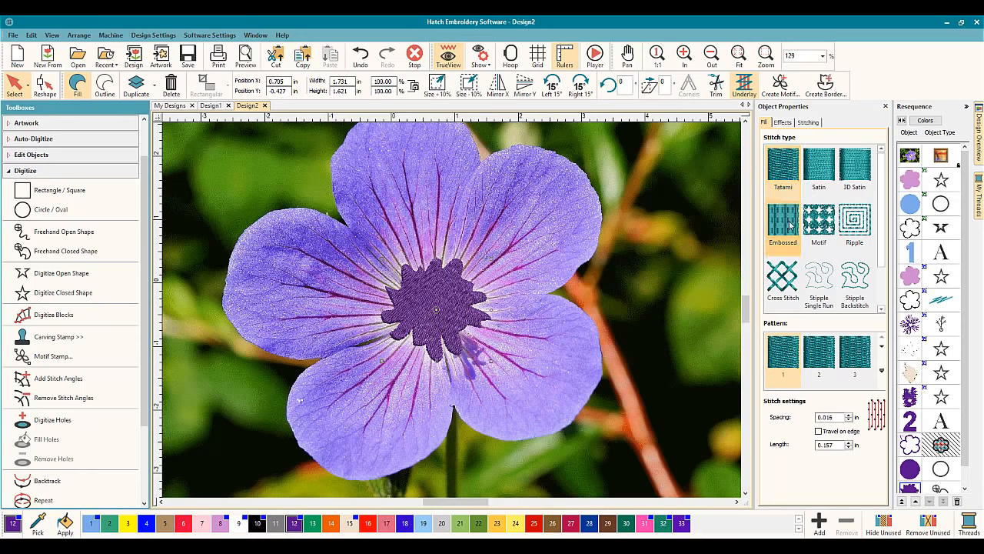
left_click(826, 168)
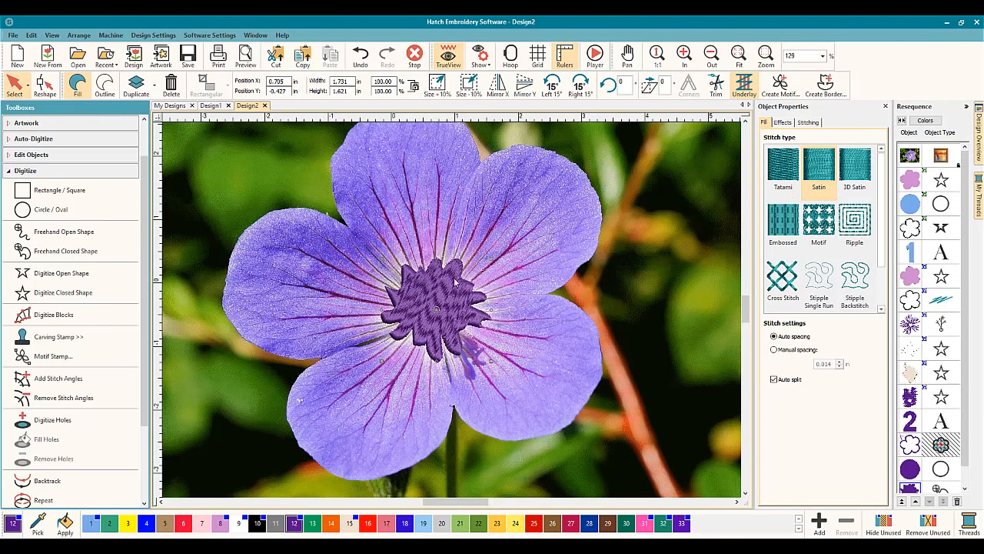
left_click(783, 167)
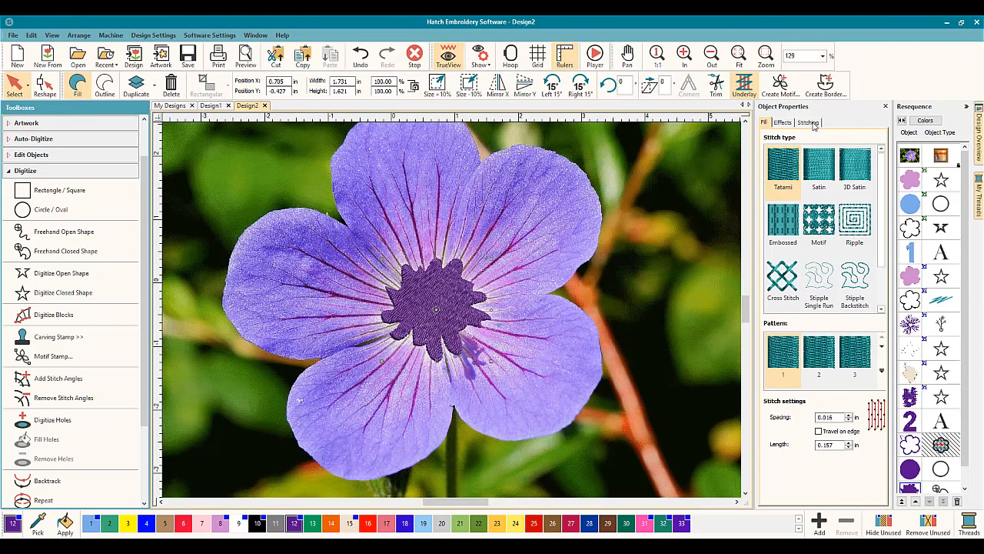
Turn off the center shape's underlay and apply a feathered edge to both sides.
left_click(812, 123)
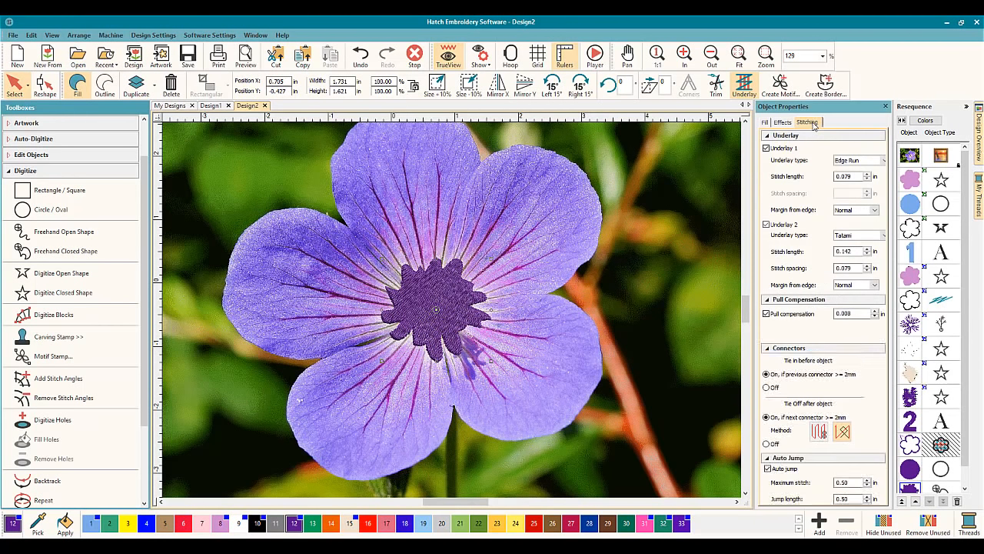
left_click(767, 149)
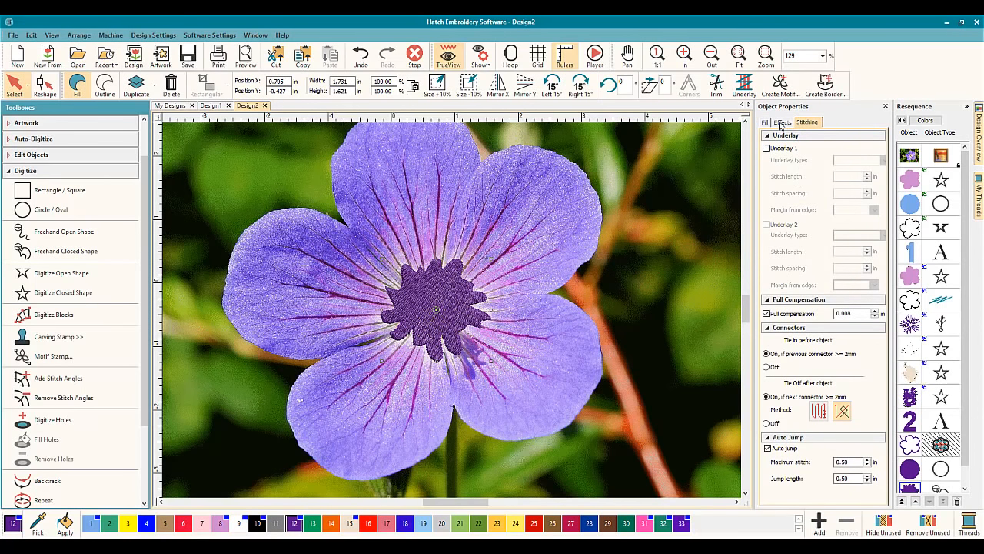
left_click(782, 125)
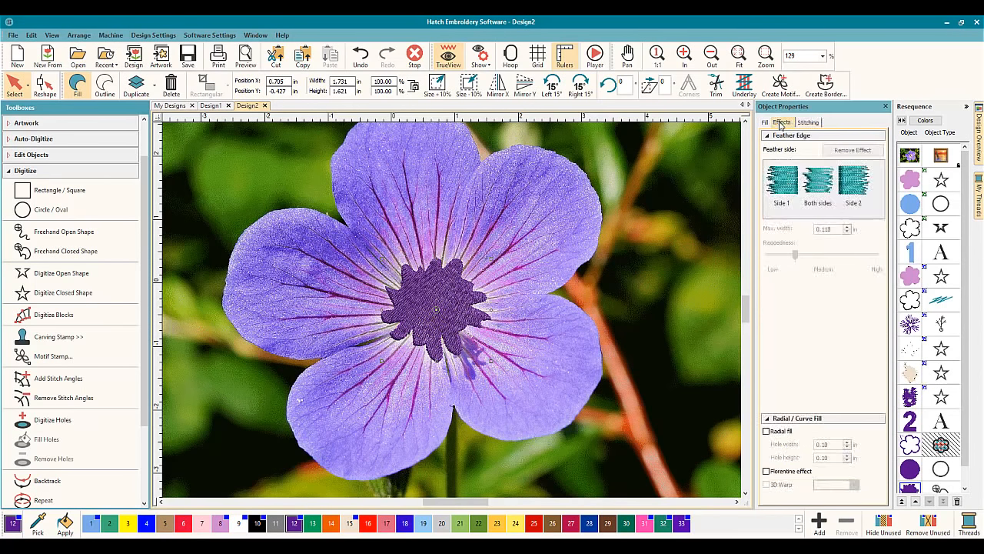
left_click(822, 183)
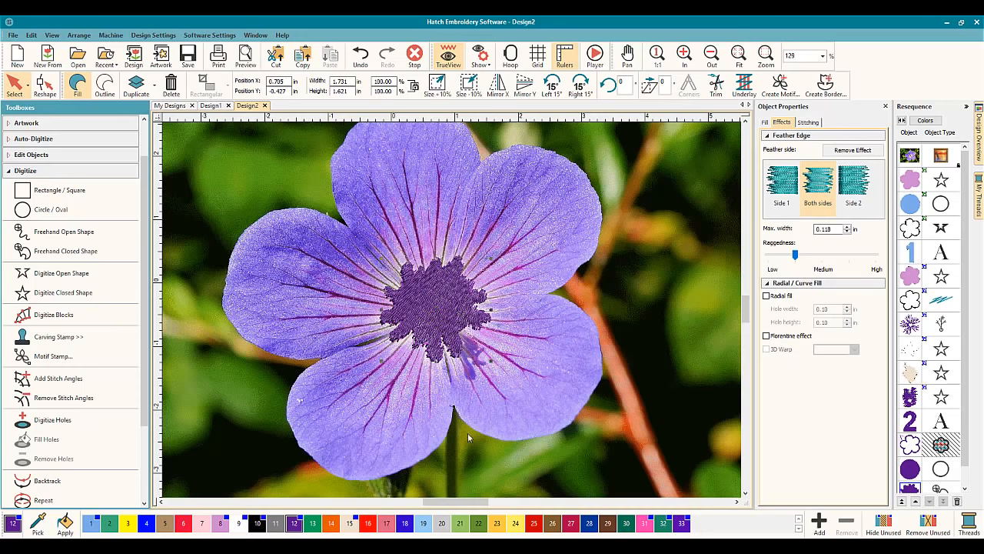
Recolor the feathered center shape with white thread color 9 and set its Tatami stitch spacing to 0.026 in.
left_click(239, 523)
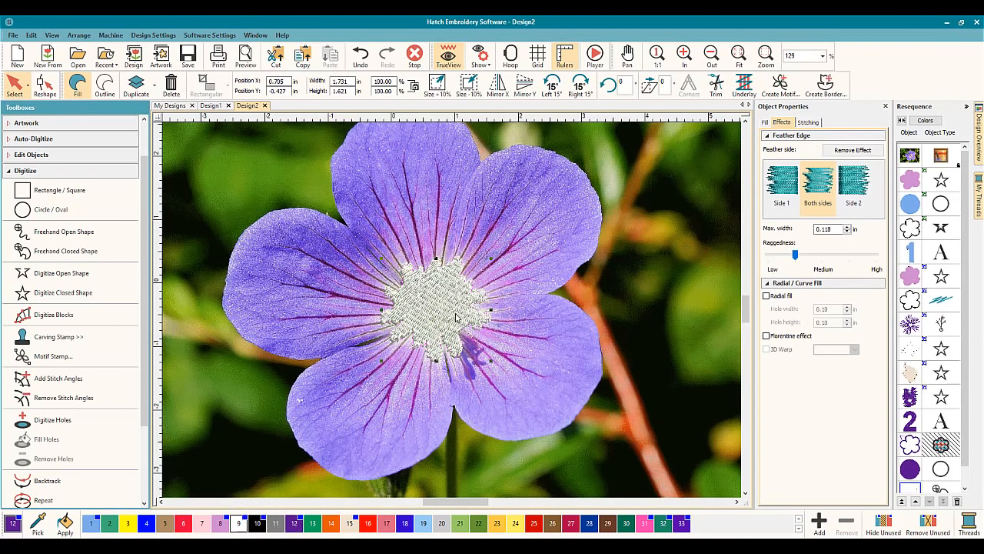
left_click(765, 122)
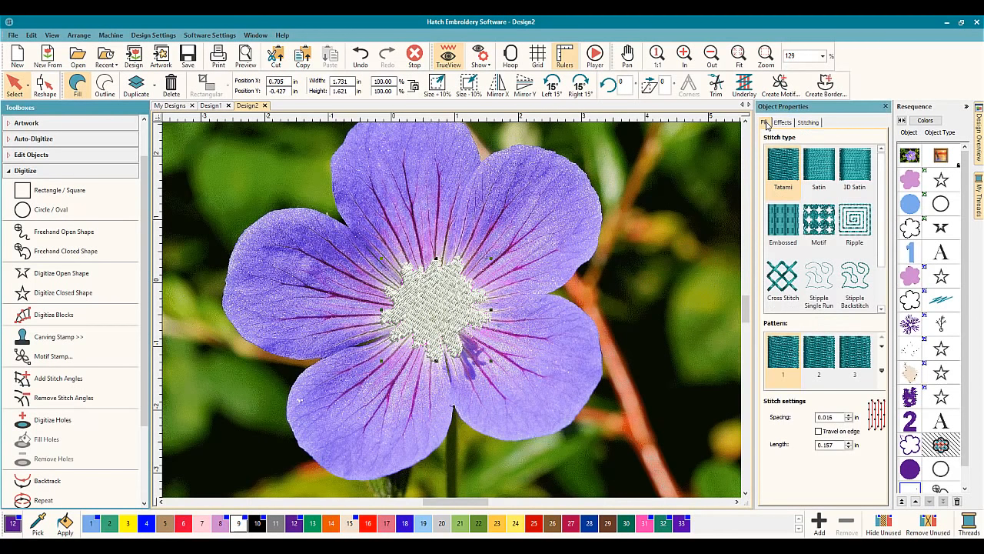
left_click(850, 415)
left_click(850, 415)
left_click(850, 415)
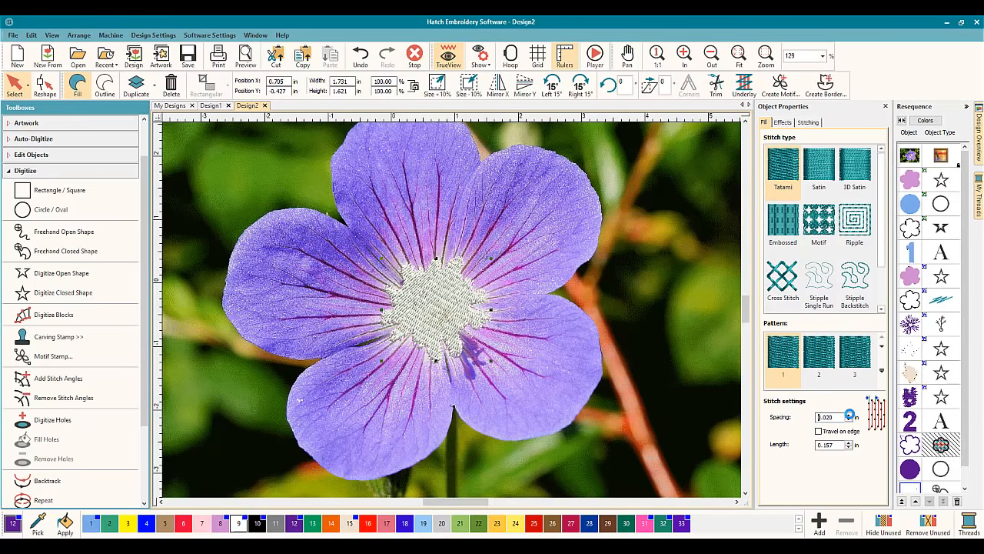
left_click(850, 415)
left_click(850, 415)
left_click(850, 414)
left_click(849, 415)
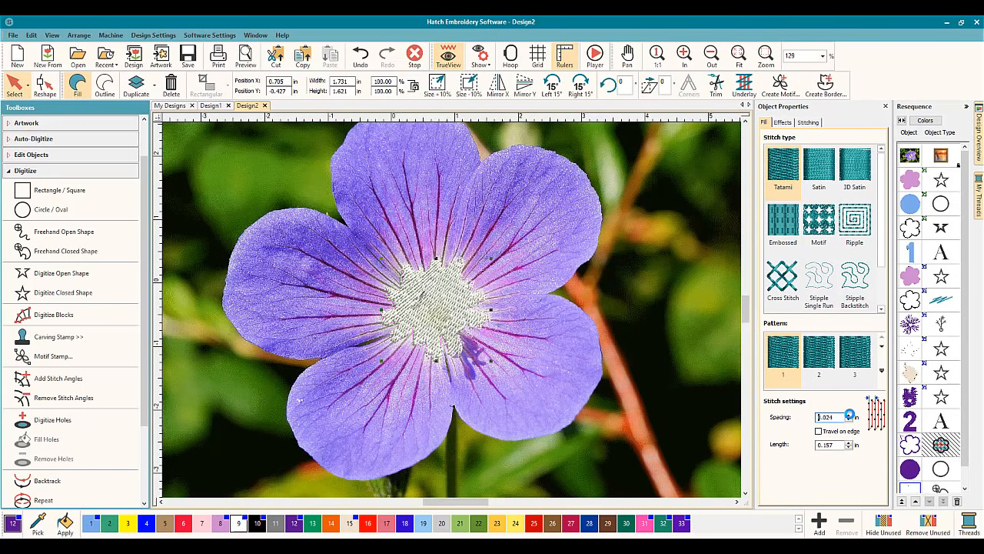
left_click(849, 415)
left_click(850, 415)
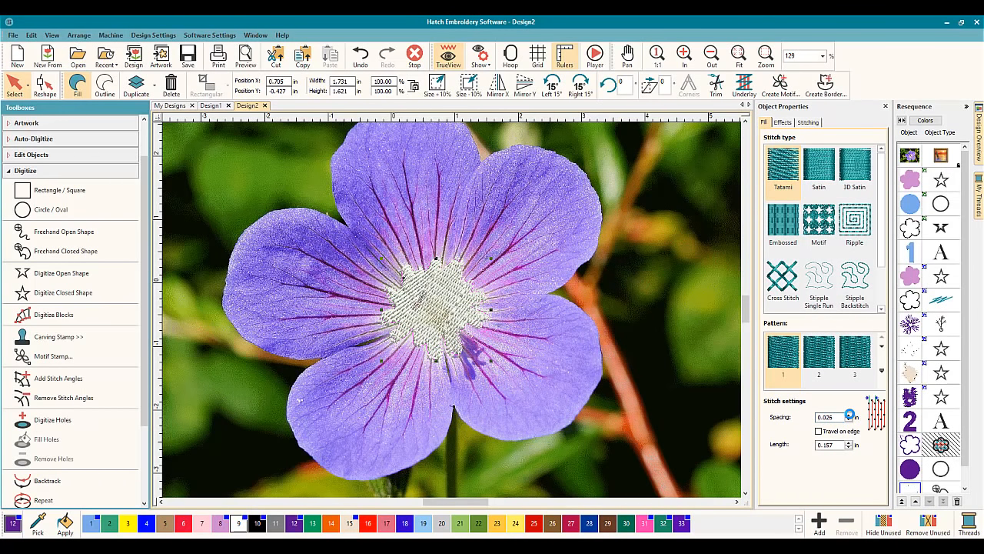
left_click(560, 344)
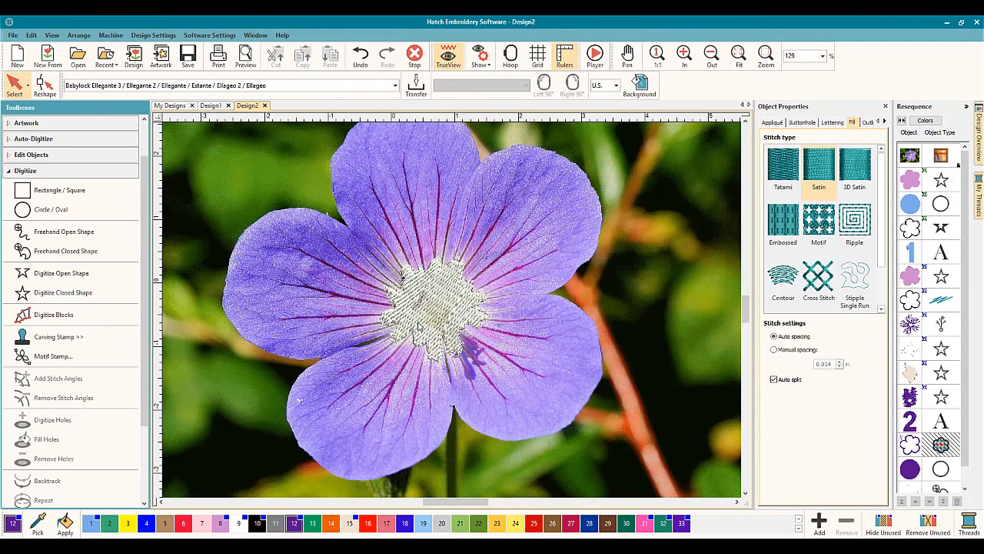
left_click(431, 312)
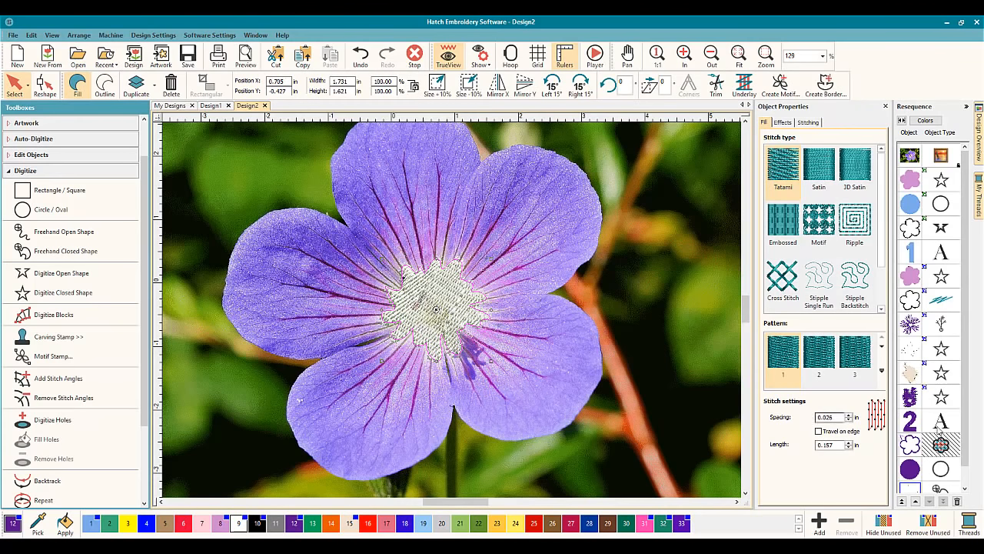
Unhide the Aida appliqué flower behind the feathered white center shape.
scroll(965, 399, "down", 1)
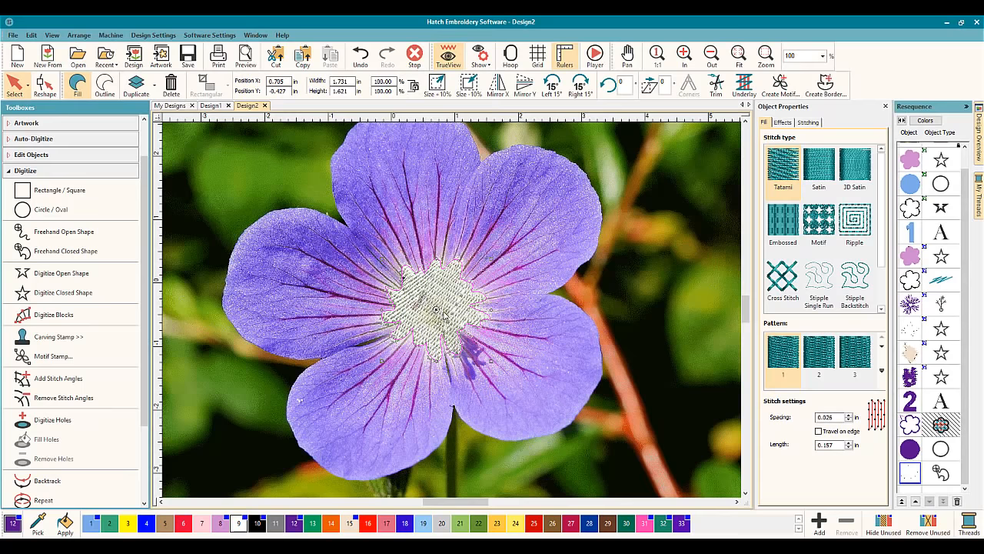
right_click(436, 311)
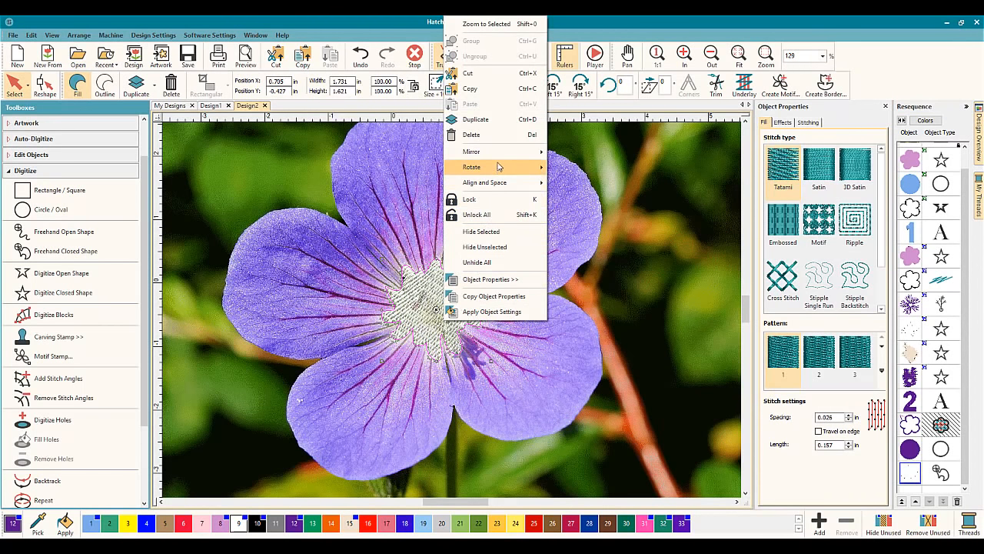
left_click(578, 250)
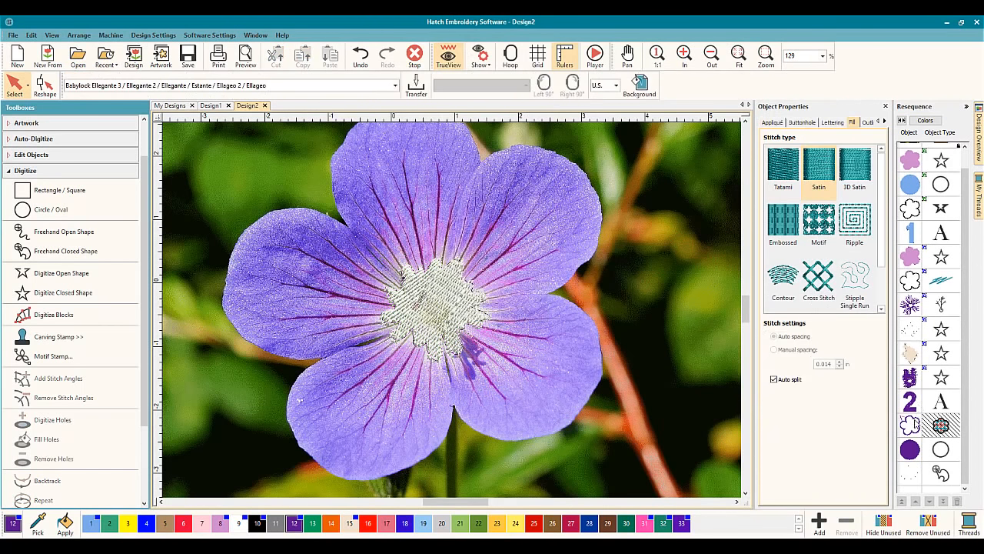
left_click(912, 426)
right_click(912, 424)
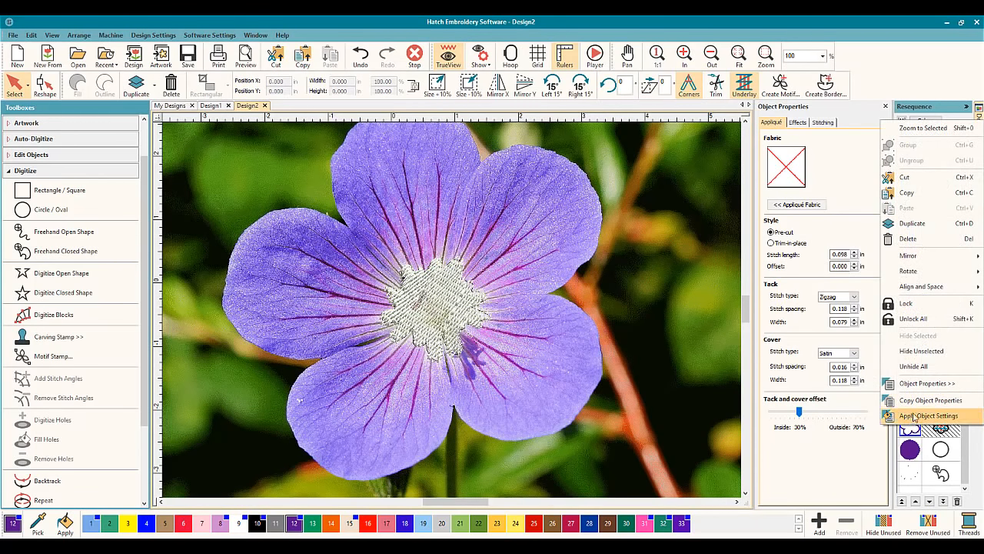
left_click(924, 367)
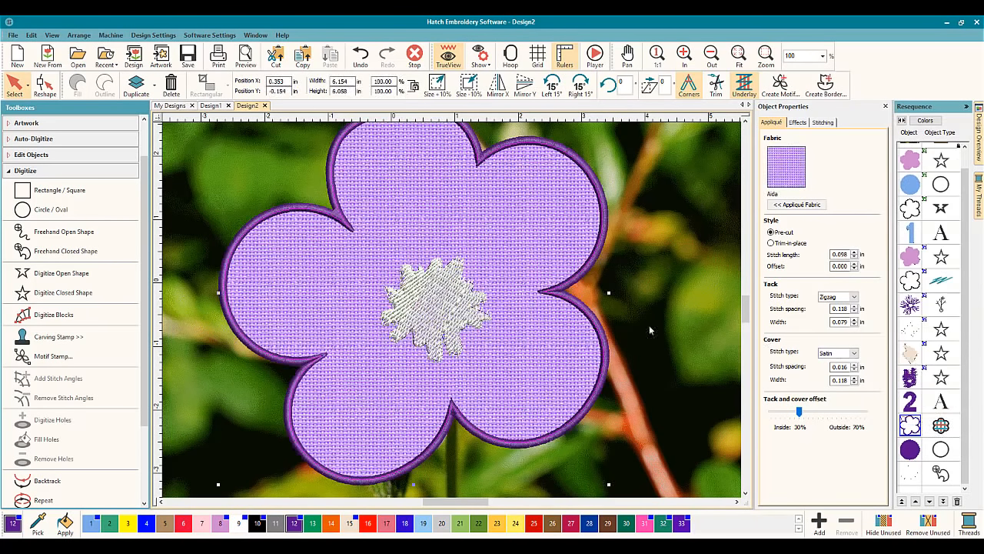
left_click(616, 323)
scroll(432, 310, "up", 1)
scroll(431, 310, "down", 2)
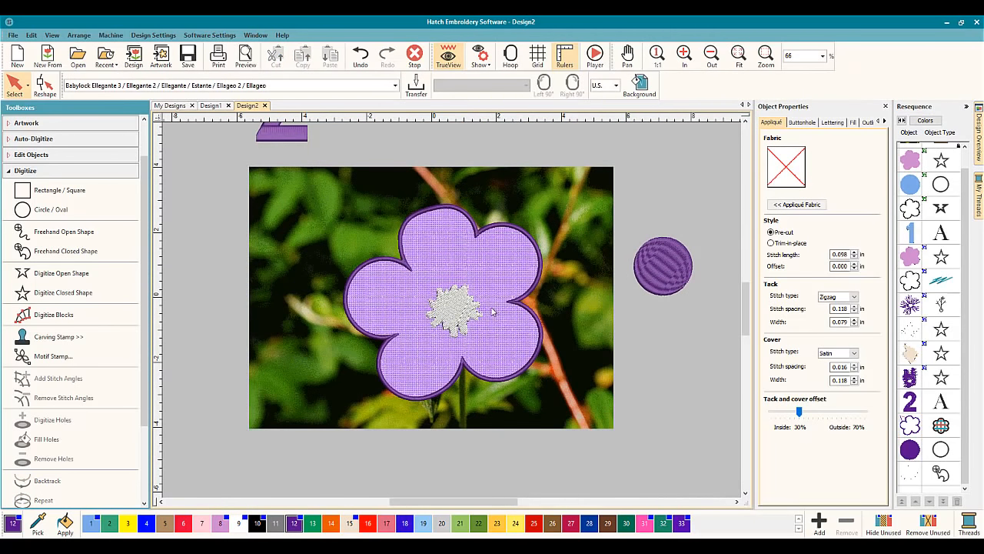
Shrink the purple satin circle beside the photo to about 0.61 in across and place it on the flower's center.
left_click(663, 285)
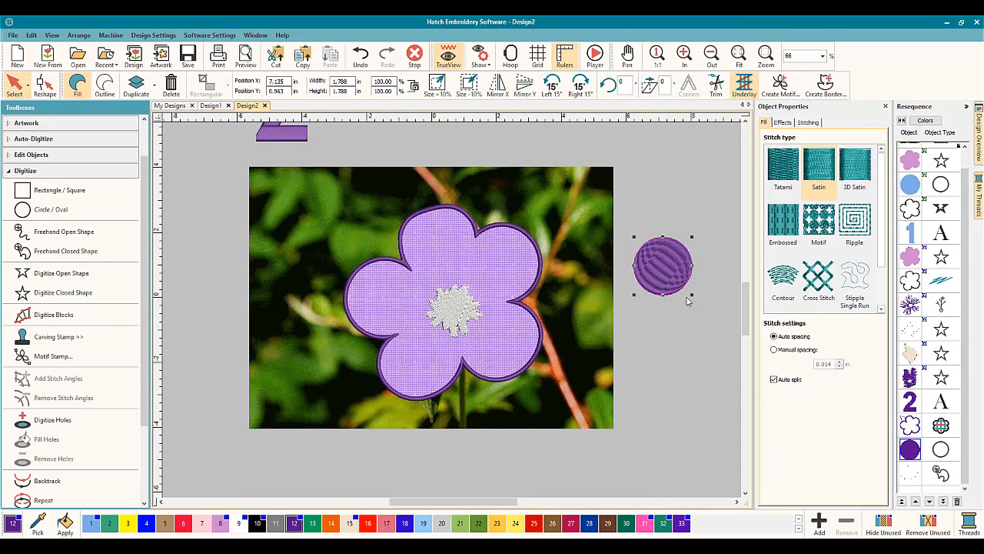
left_click_drag(692, 295, 654, 257)
left_click_drag(462, 288, 454, 308)
left_click(560, 270)
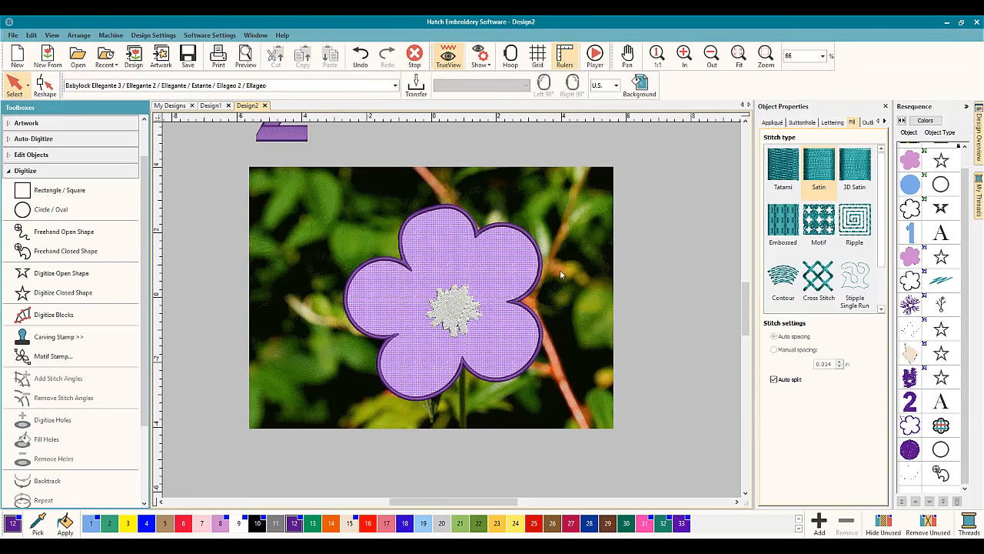
Resequence the small purple circle to stitch last, after the feathered center shape.
left_click(911, 451)
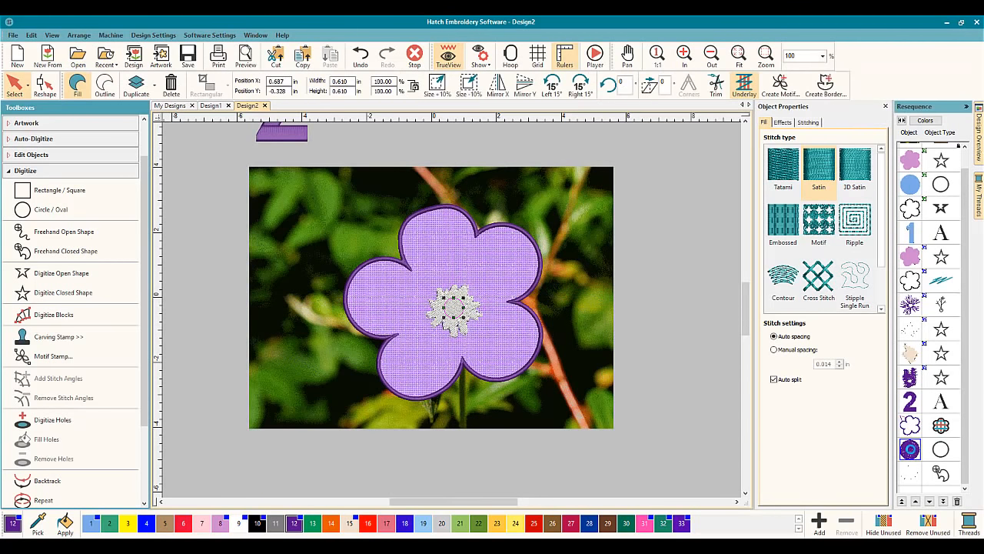
left_click_drag(910, 450, 915, 492)
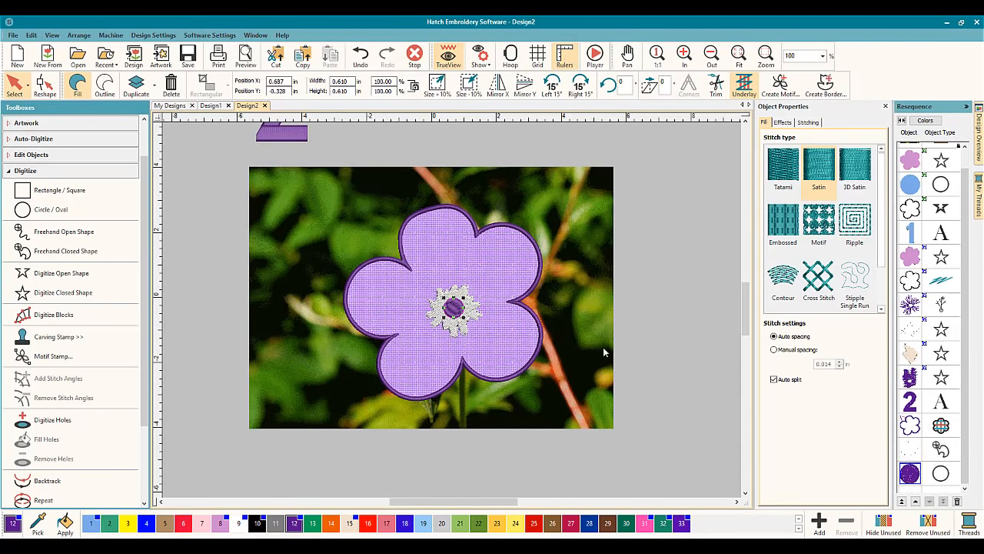
left_click(564, 351)
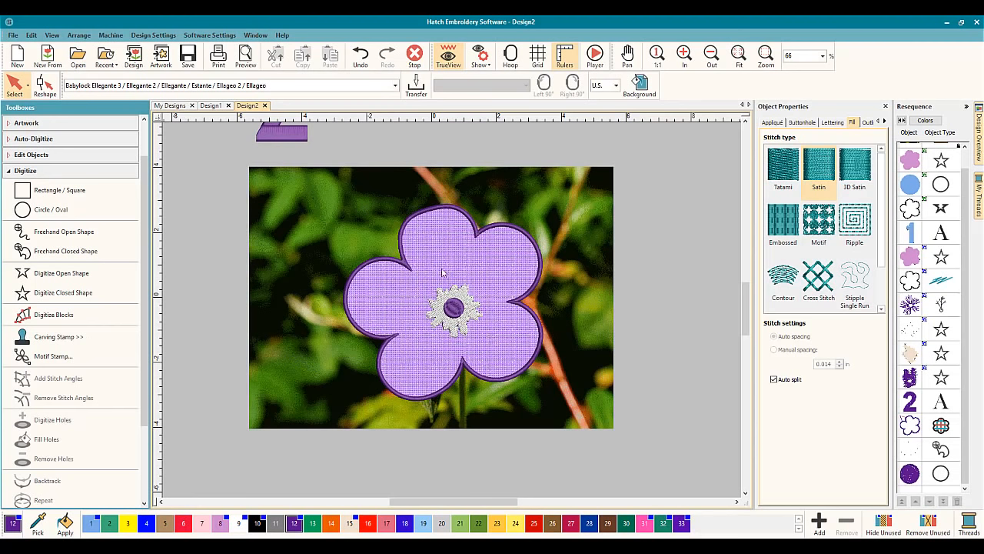
Move the small purple circle off the flower and back onto its center.
left_click(454, 310)
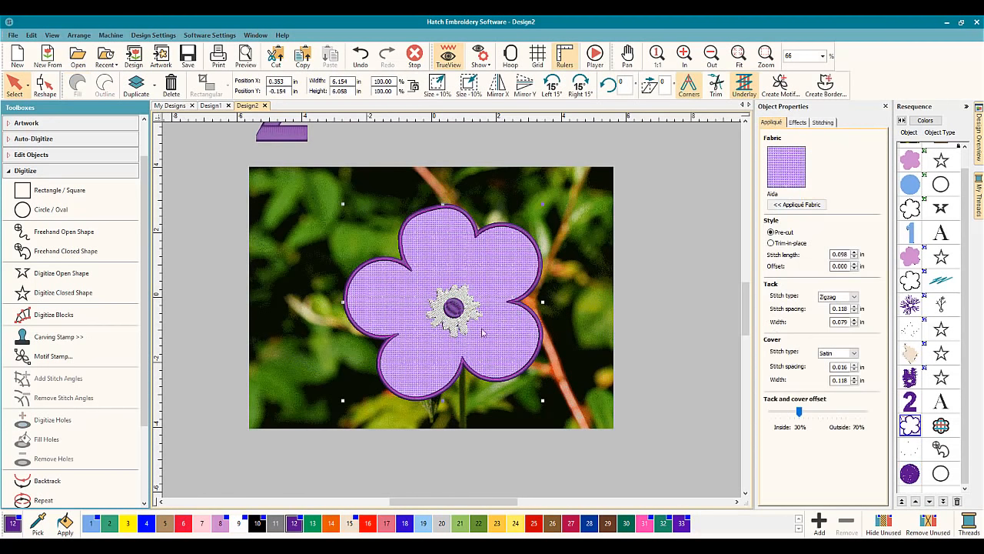
left_click_drag(454, 309, 577, 311)
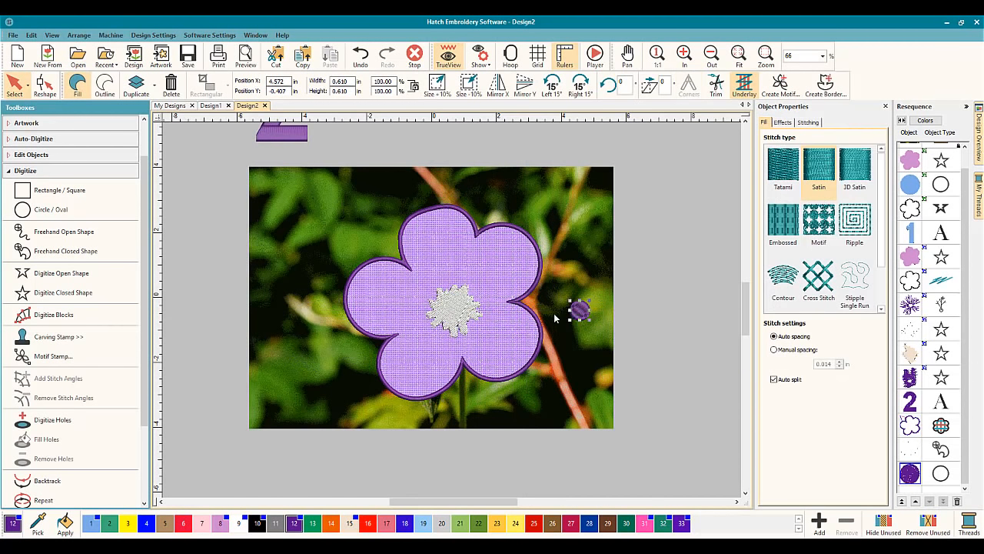
left_click_drag(582, 310, 453, 308)
left_click(576, 285)
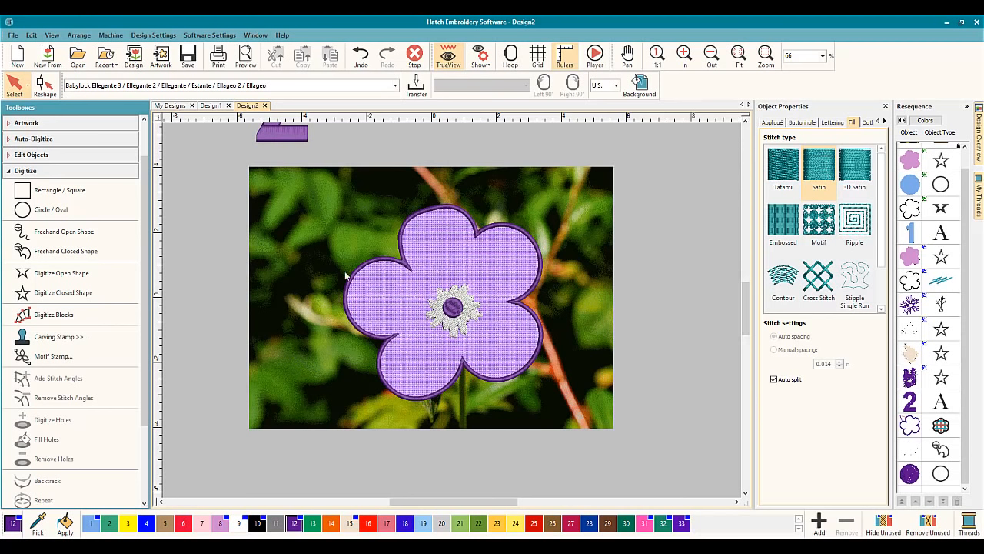
Move the small purple circle outside the photo and hide the appliqué flower to expose the petals in the photo.
left_click(454, 309)
left_click_drag(449, 305, 637, 302)
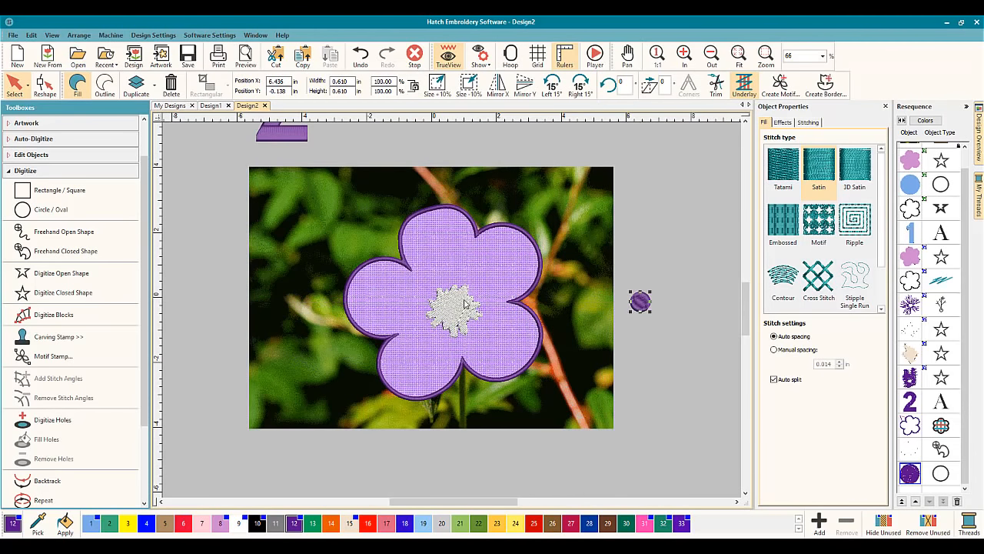
left_click(909, 424)
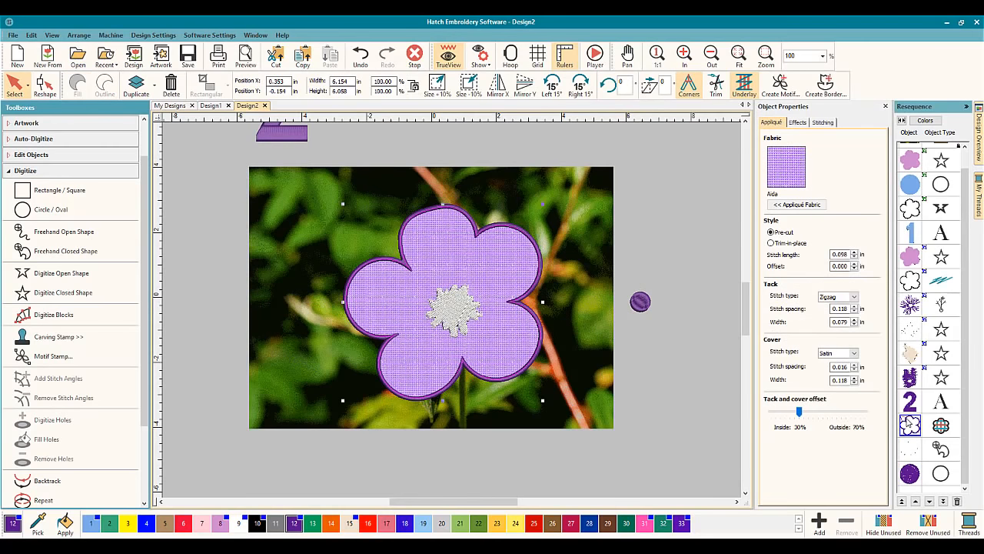
right_click(910, 424)
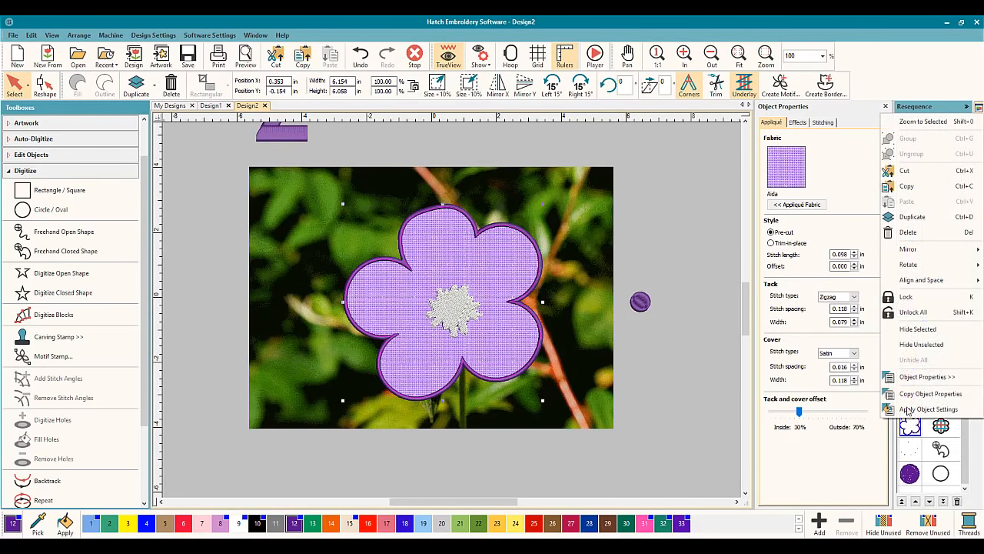
left_click(917, 328)
Trace the upper-right petal's dark veins with freehand open Single Run lines starting at the feathered center.
scroll(432, 310, "up", 1)
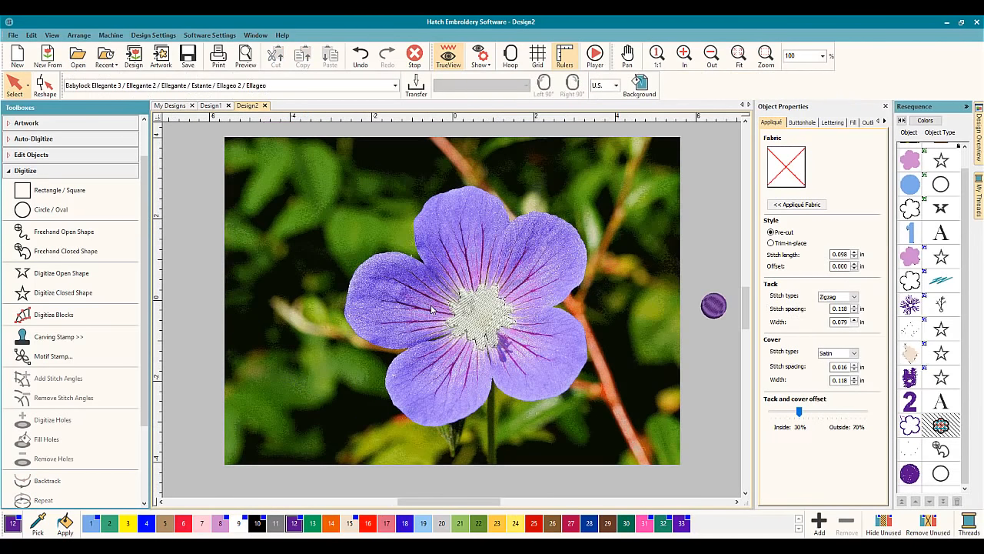
scroll(454, 306, "up", 2)
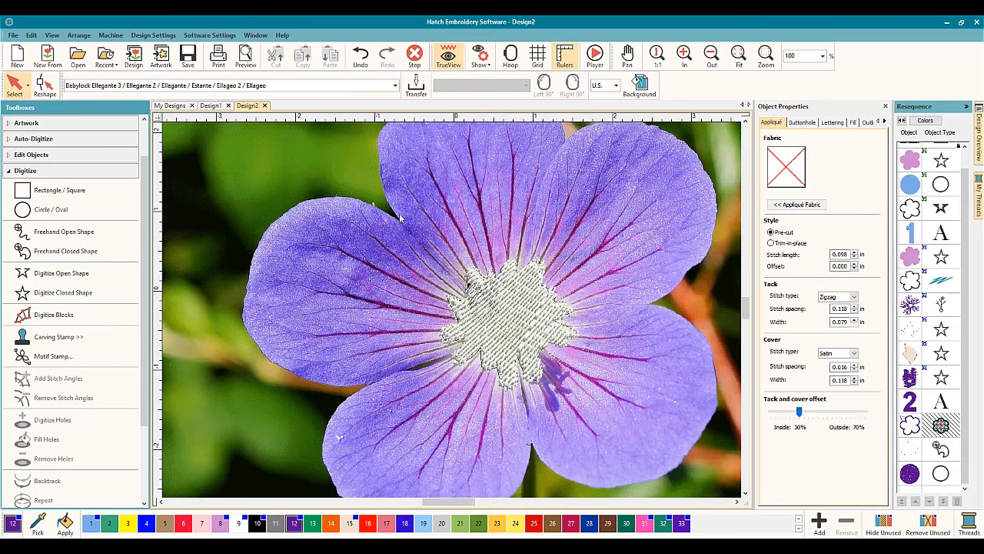
left_click(70, 239)
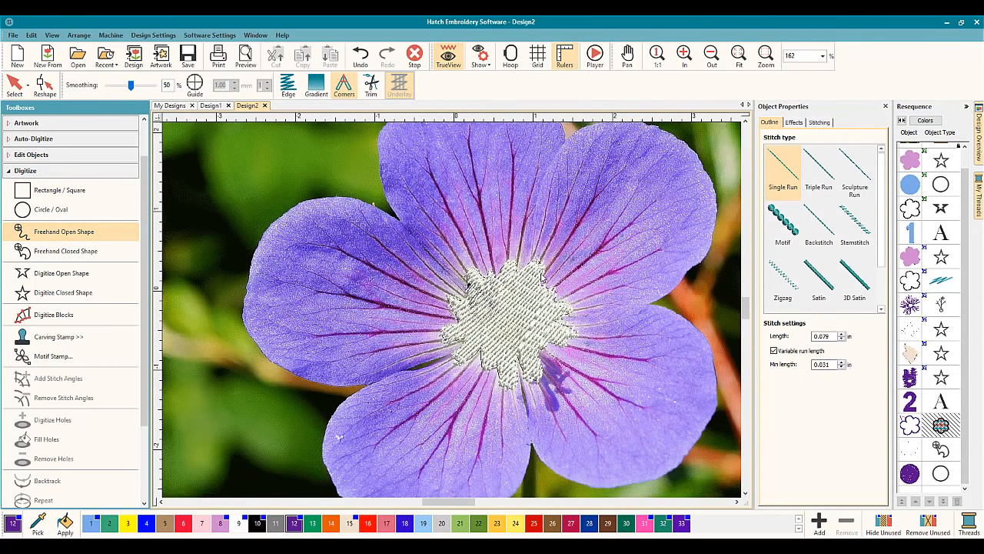
left_click_drag(536, 284, 598, 192)
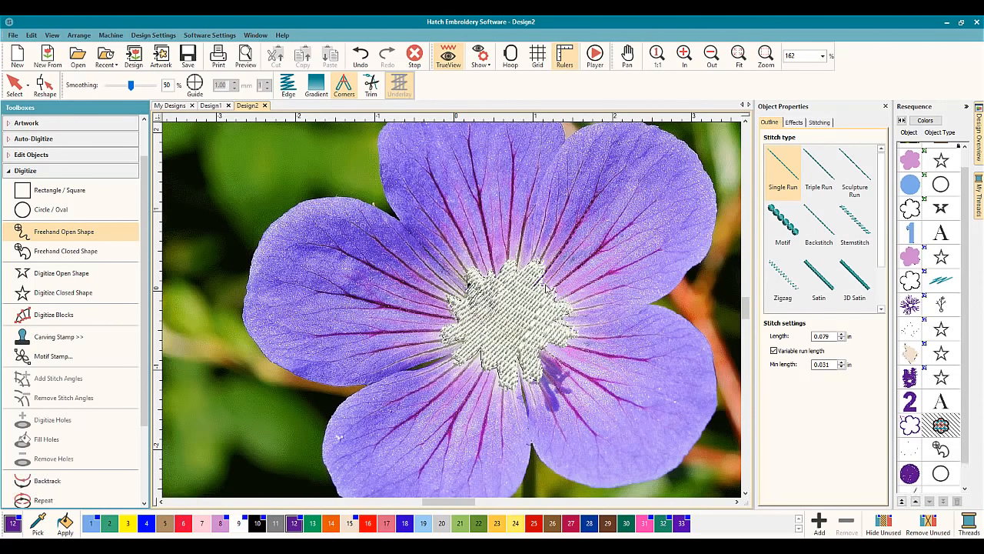
mouse_move(544, 289)
left_mouse_down()
mouse_move(603, 248)
mouse_move(631, 193)
left_mouse_up()
left_click_drag(620, 230, 656, 203)
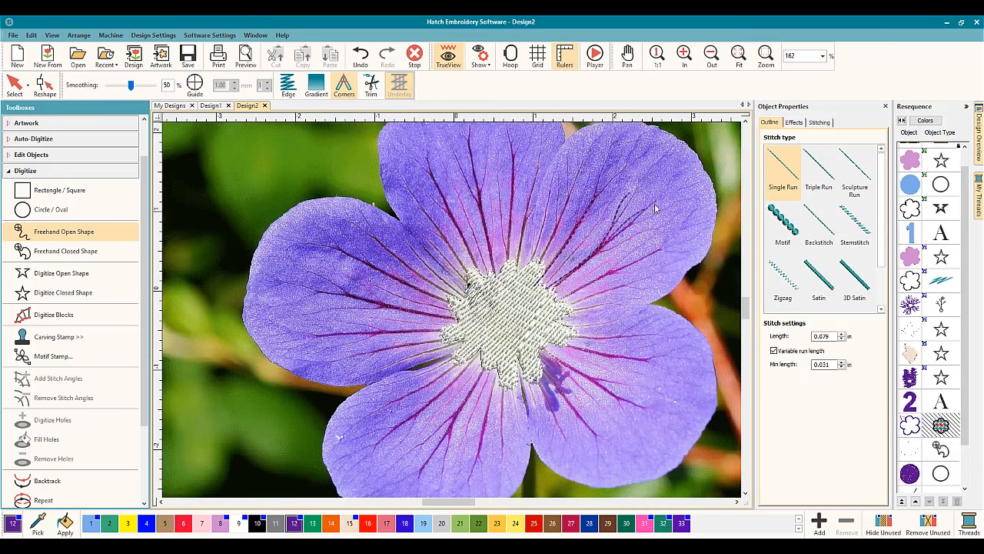
left_click_drag(601, 248, 659, 228)
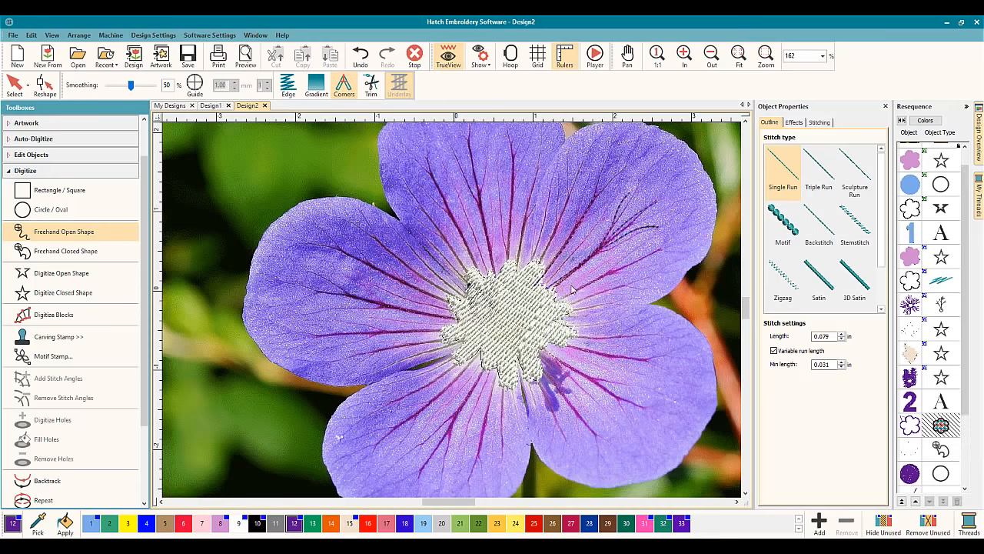
left_click_drag(563, 300, 666, 247)
Trace the lower-right petal's veins and their side branches as freehand open Single Run lines.
left_click_drag(572, 333, 663, 335)
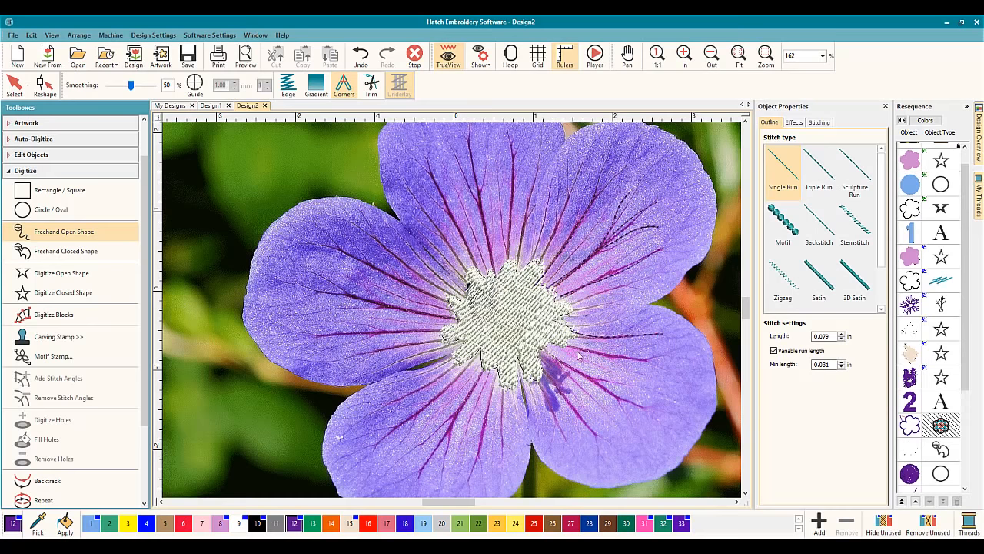
mouse_move(567, 348)
left_mouse_down()
mouse_move(643, 363)
mouse_move(667, 357)
left_mouse_up()
mouse_move(551, 354)
left_mouse_down()
mouse_move(617, 401)
mouse_move(629, 422)
left_mouse_up()
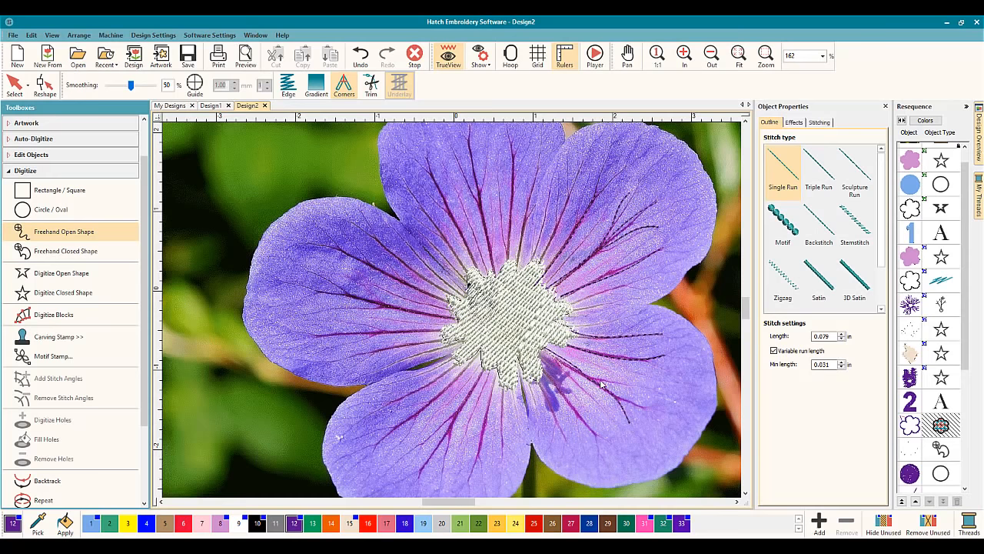
mouse_move(592, 380)
left_mouse_down()
mouse_move(632, 387)
mouse_move(647, 407)
left_mouse_up()
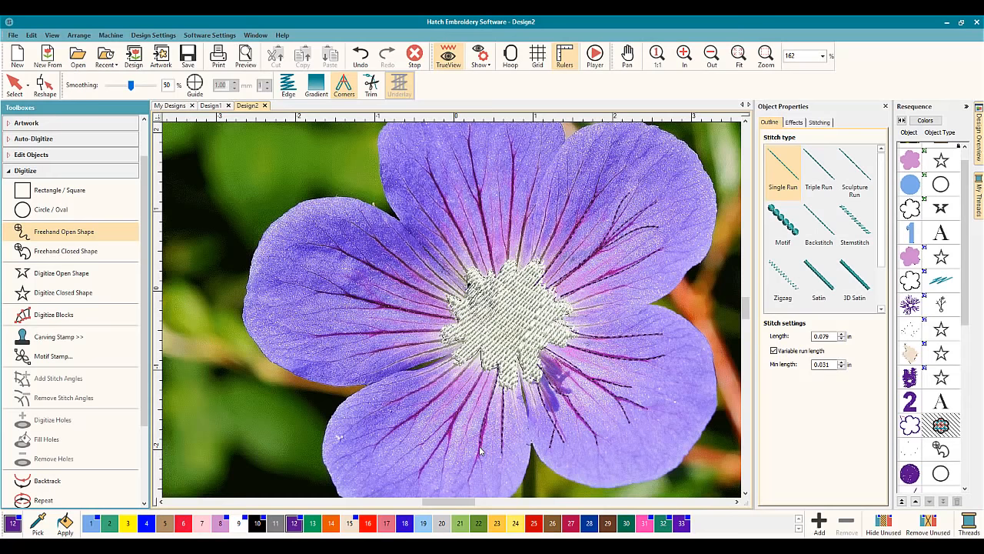
Trace the lower-left petal's veins and their forked ends as freehand open Single Run lines.
mouse_move(479, 448)
left_mouse_down()
mouse_move(473, 483)
mouse_move(480, 462)
left_mouse_up()
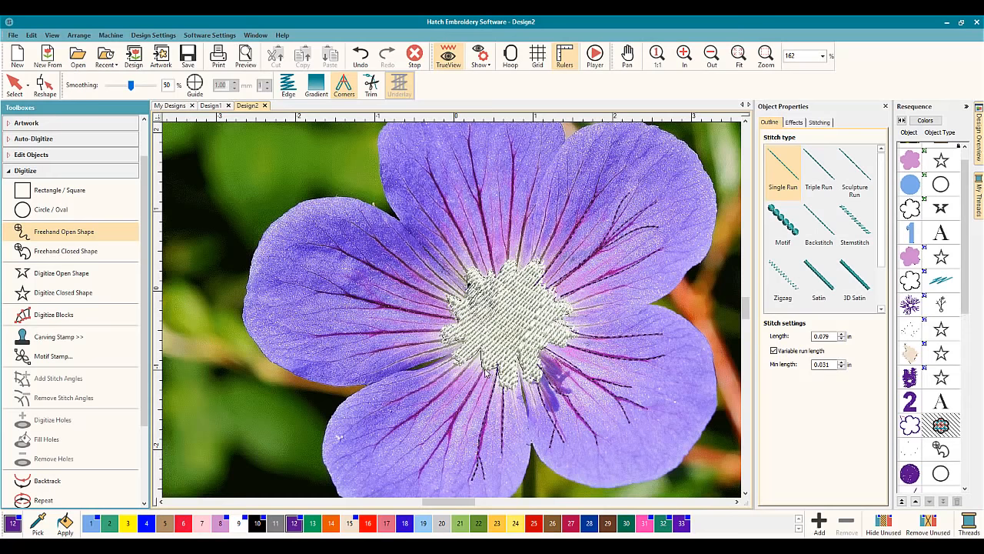
mouse_move(484, 366)
left_mouse_down()
mouse_move(445, 441)
mouse_move(442, 472)
left_mouse_up()
left_click_drag(447, 439, 418, 475)
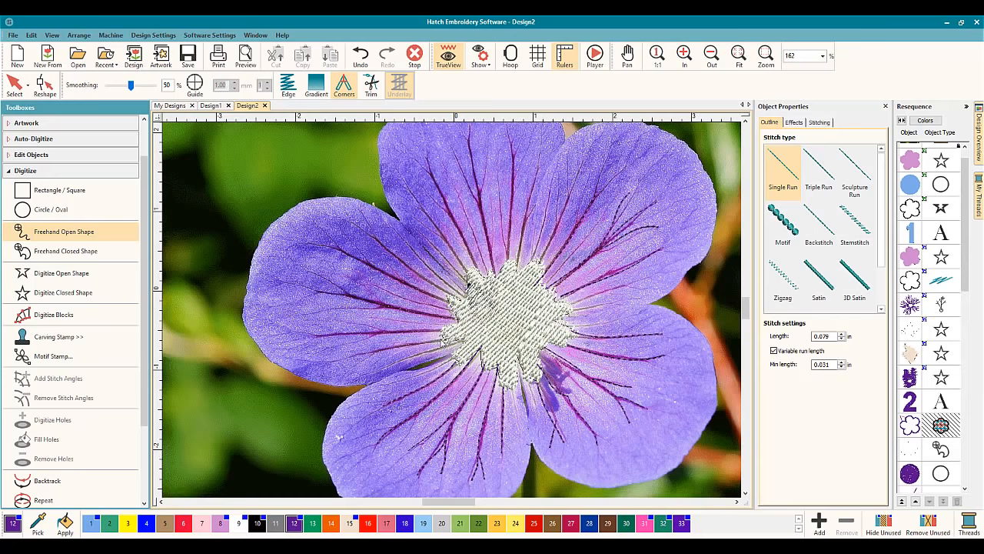
Trace the veins of the left and top petals as freehand open Single Run lines.
left_click_drag(452, 338, 335, 363)
left_click_drag(446, 334, 309, 331)
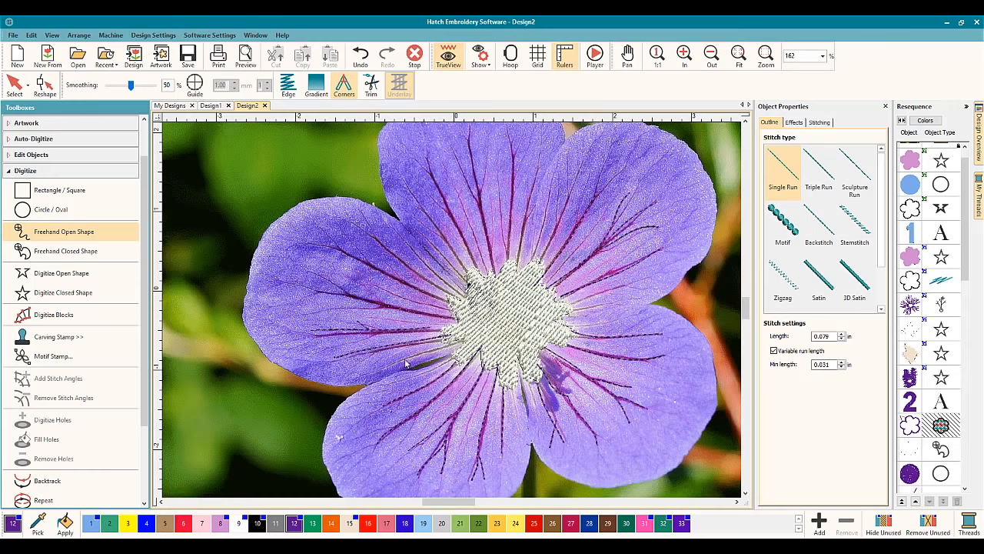
mouse_move(470, 322)
left_mouse_down()
mouse_move(347, 297)
mouse_move(306, 272)
left_mouse_up()
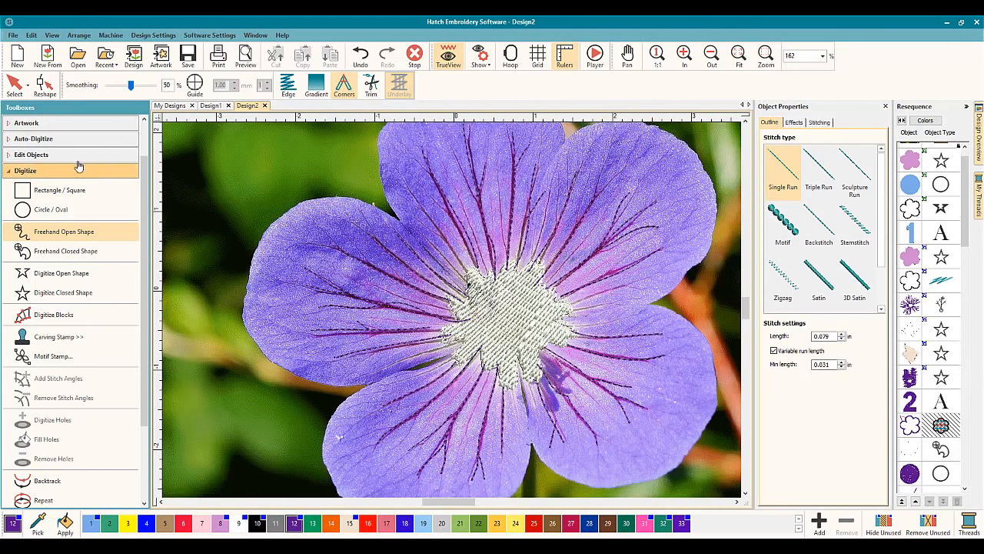
Select all the individual vein lines of the third flower and combine them with Branching, connected at the upper edge of the feathered center.
left_click(15, 83)
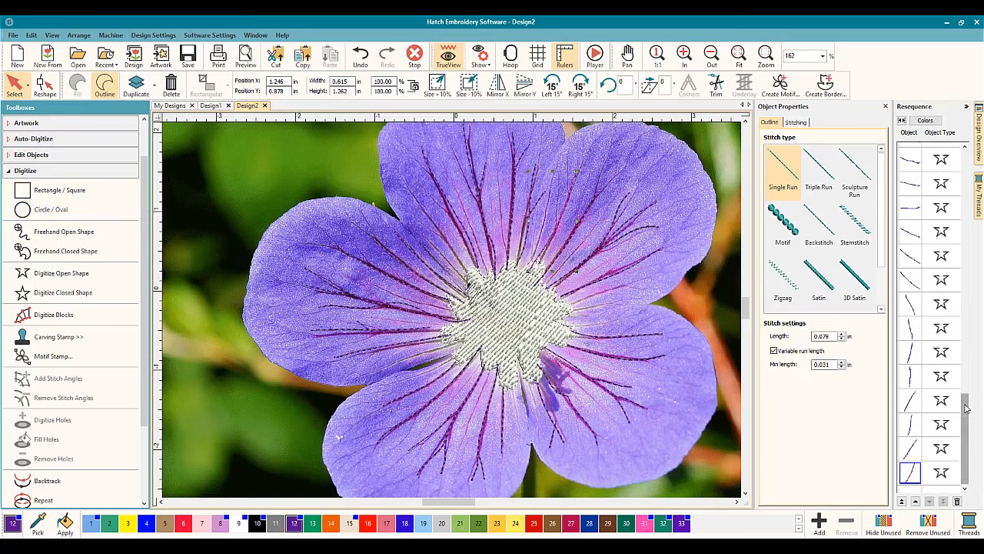
left_click_drag(966, 412, 970, 225)
left_click(931, 266)
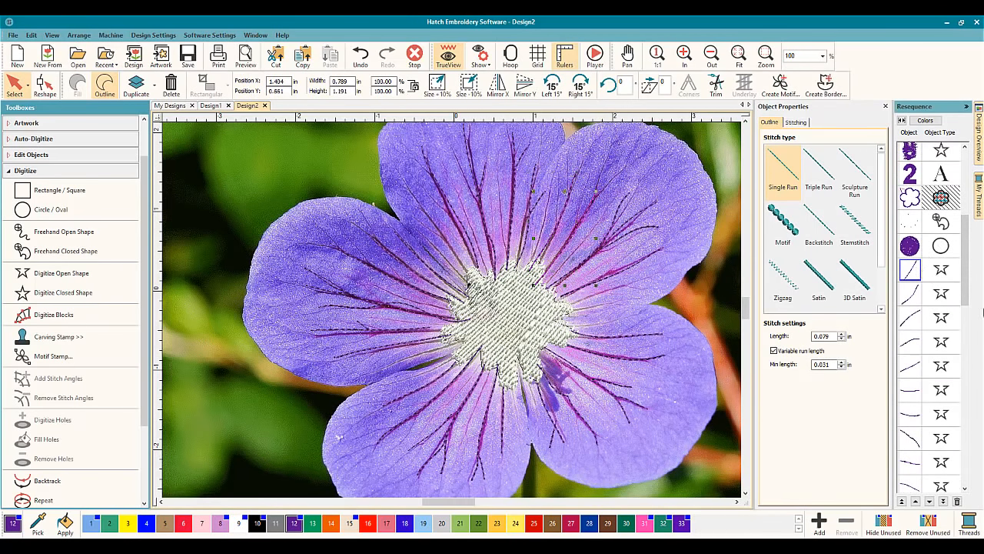
left_click_drag(967, 294, 966, 472)
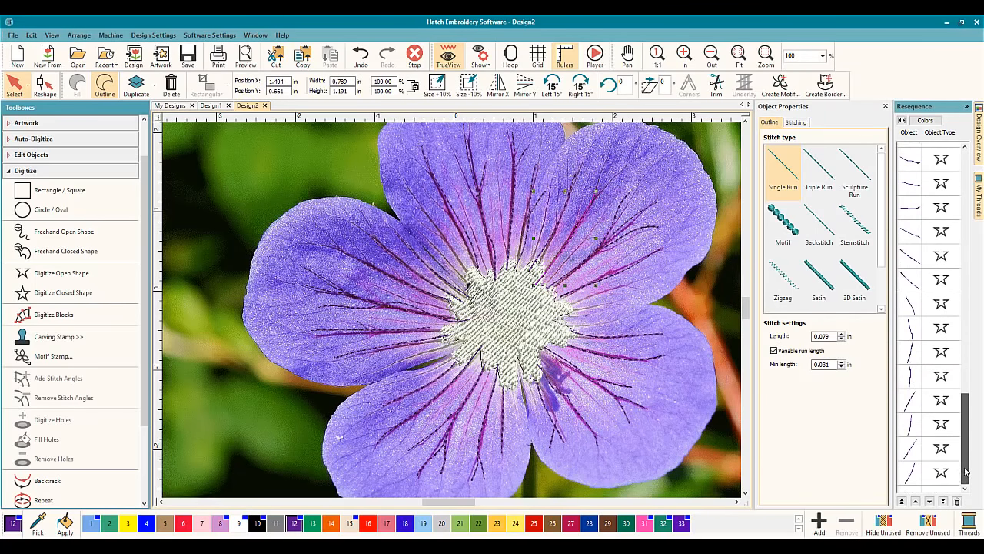
left_click(915, 472, "shift")
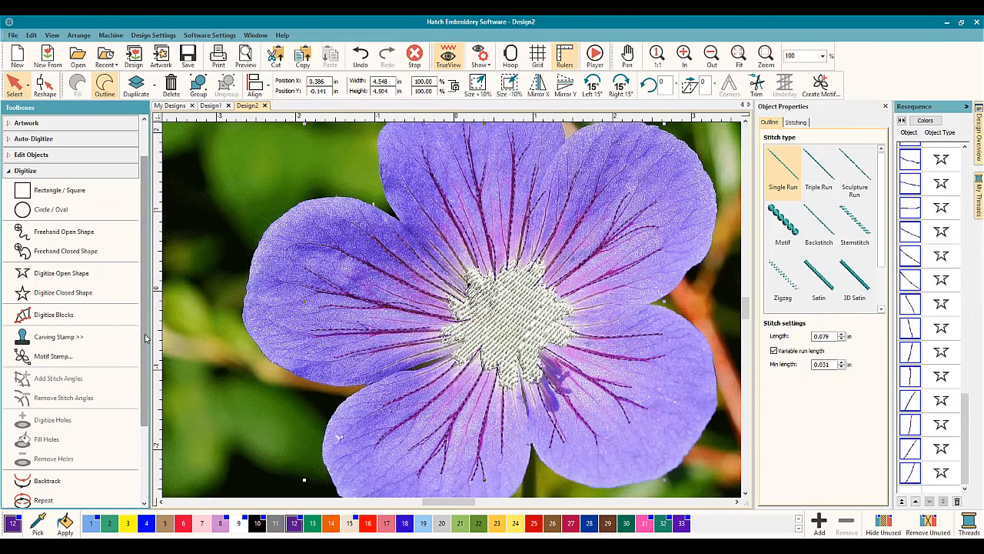
scroll(125, 410, "down", 3)
left_click(67, 423)
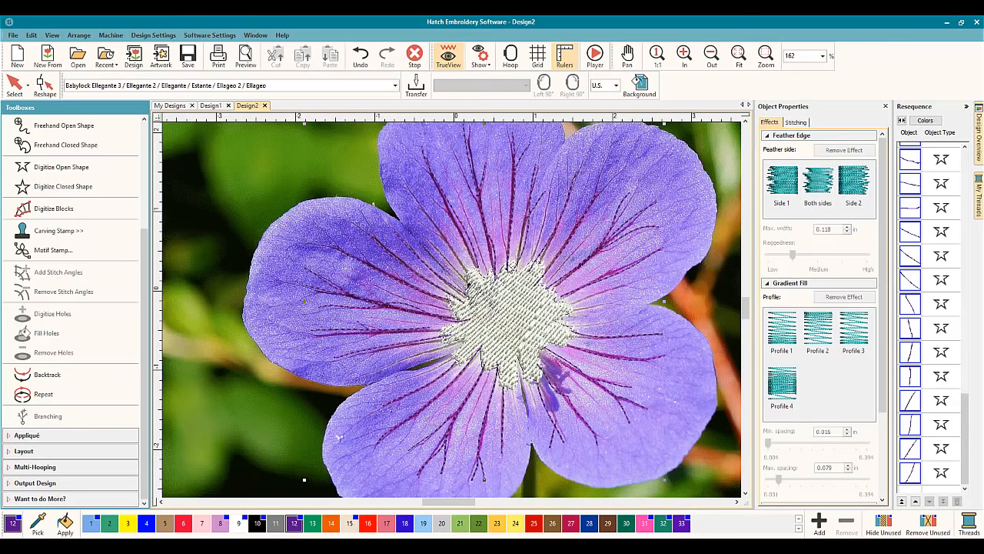
left_click(508, 266)
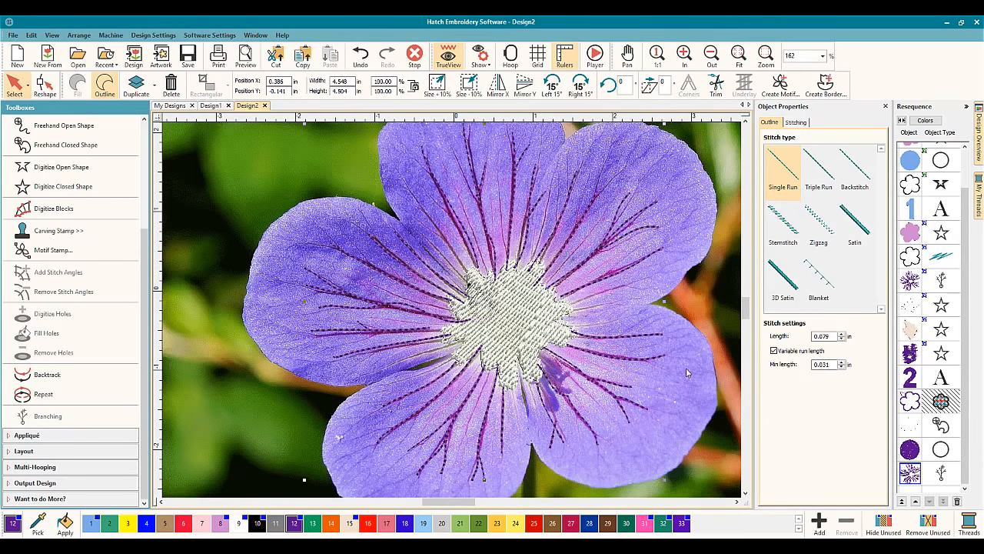
Unhide all the hidden objects so the third flower's appliqué is shown again.
left_click(910, 401)
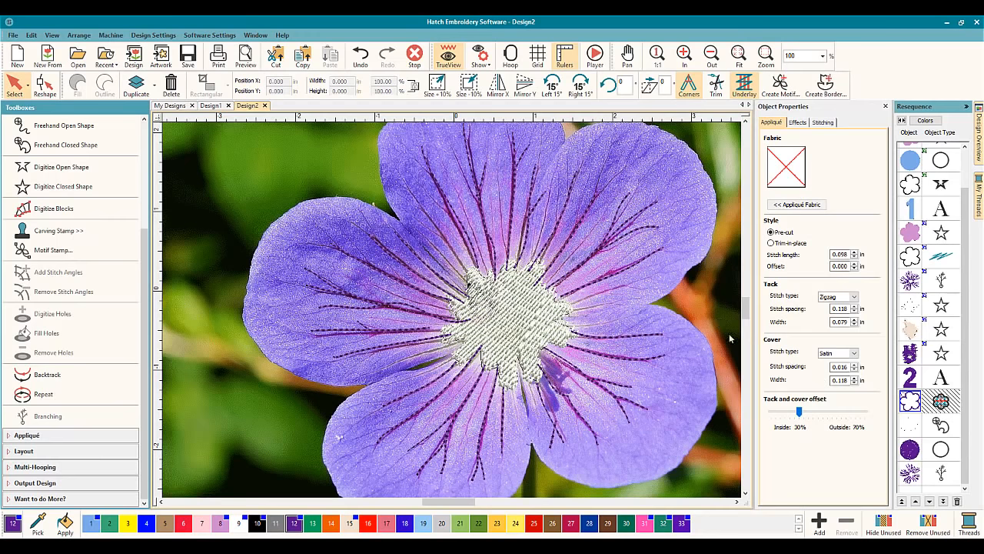
left_click(909, 452)
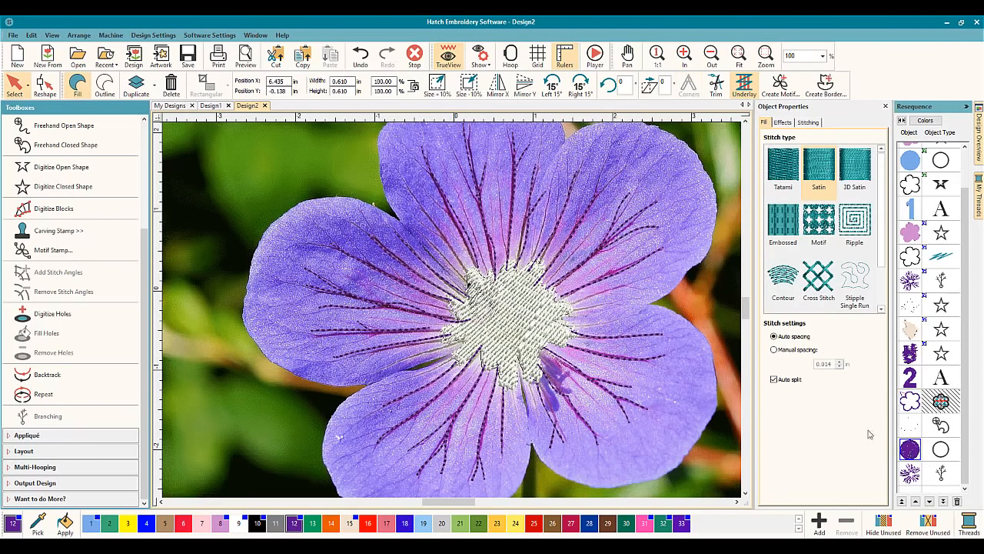
right_click(676, 305)
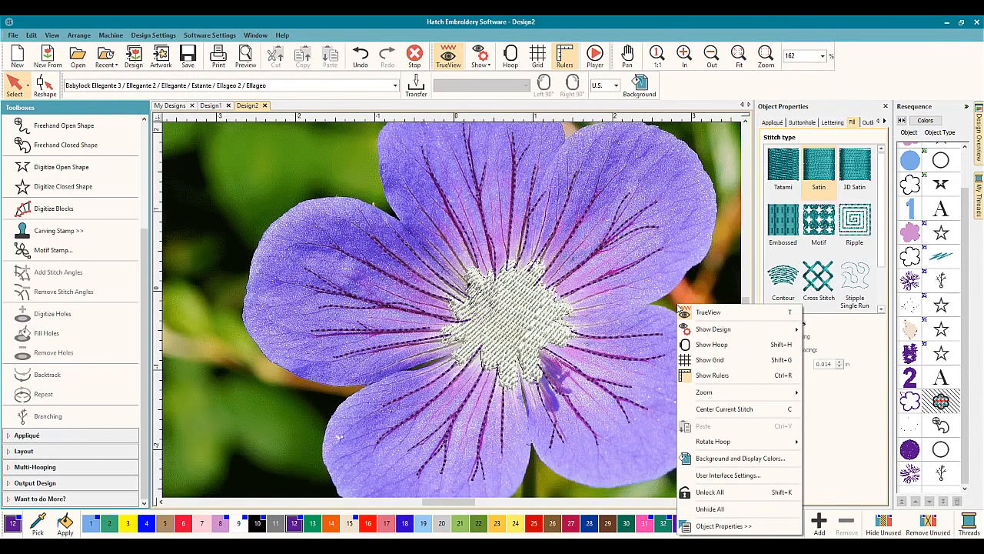
left_click(644, 285)
left_click(907, 400)
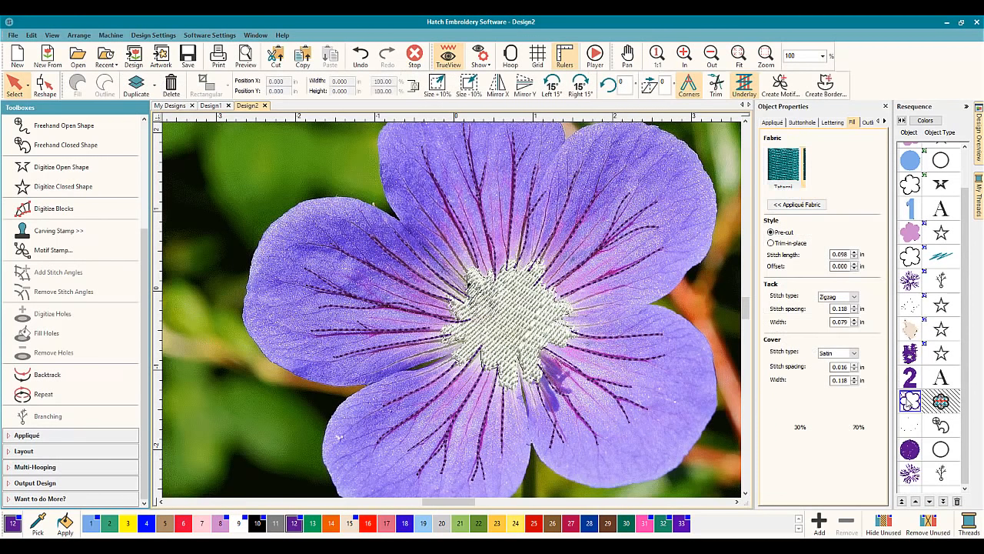
right_click(907, 398)
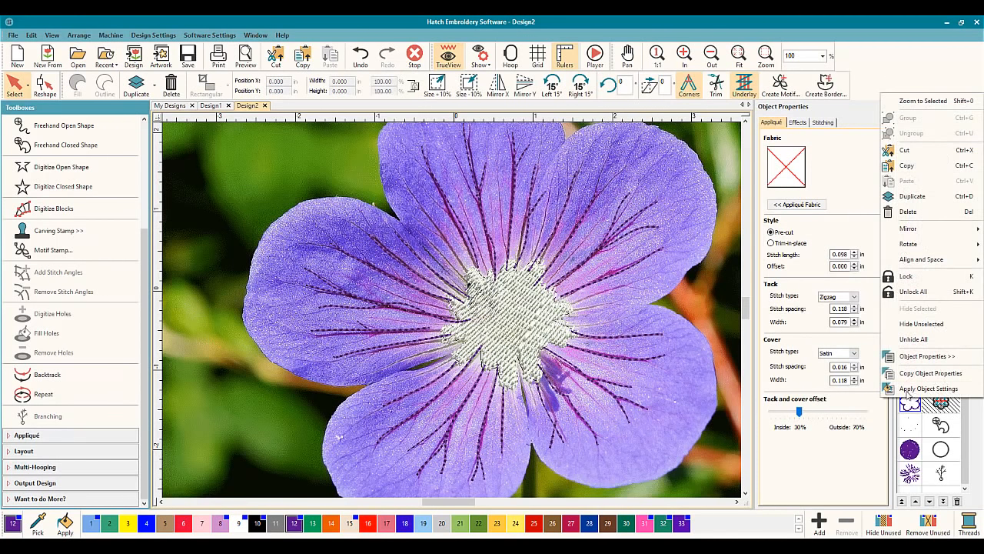
left_click(914, 339)
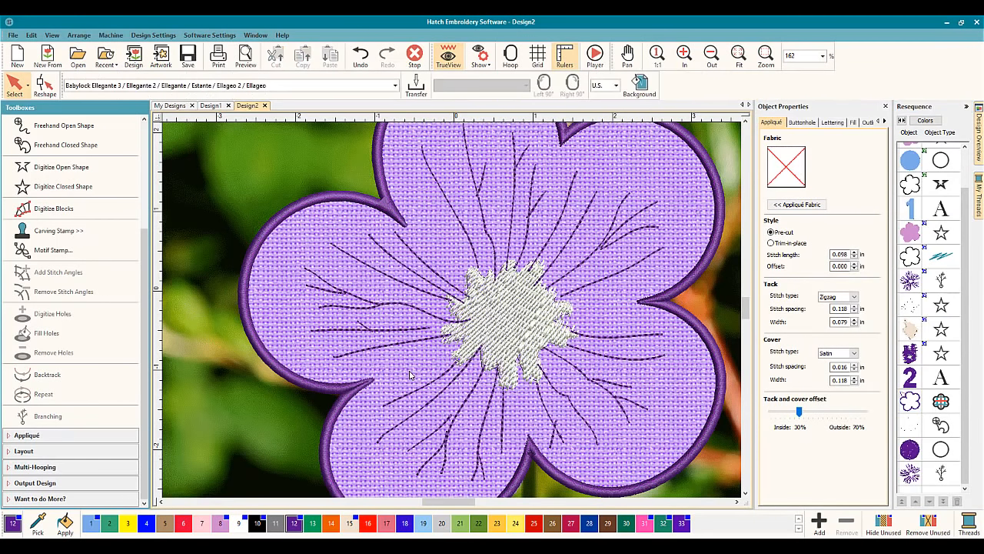
Try the small purple satin circle on the third flower's feathered center and move it back out beside the flower.
scroll(452, 314, "down", 3)
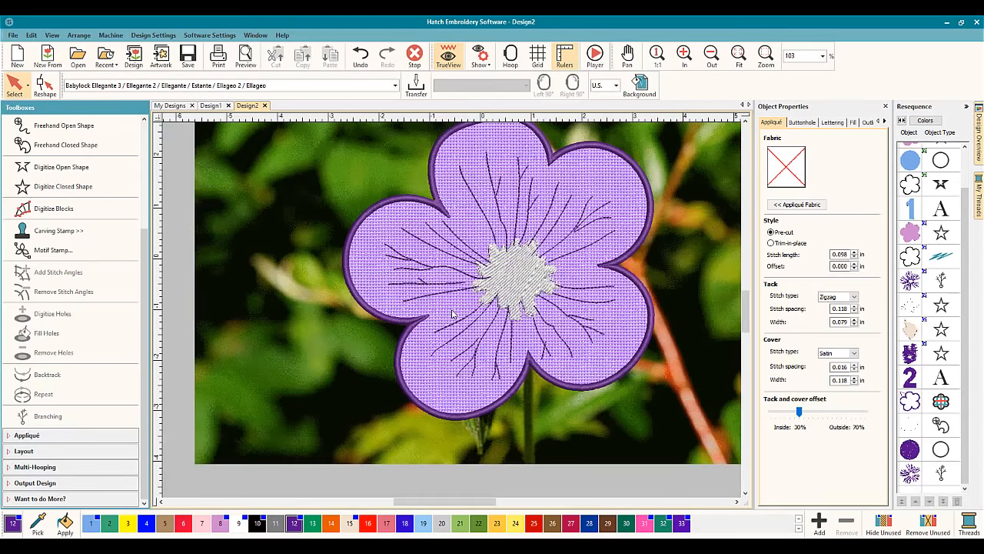
scroll(452, 314, "down", 1)
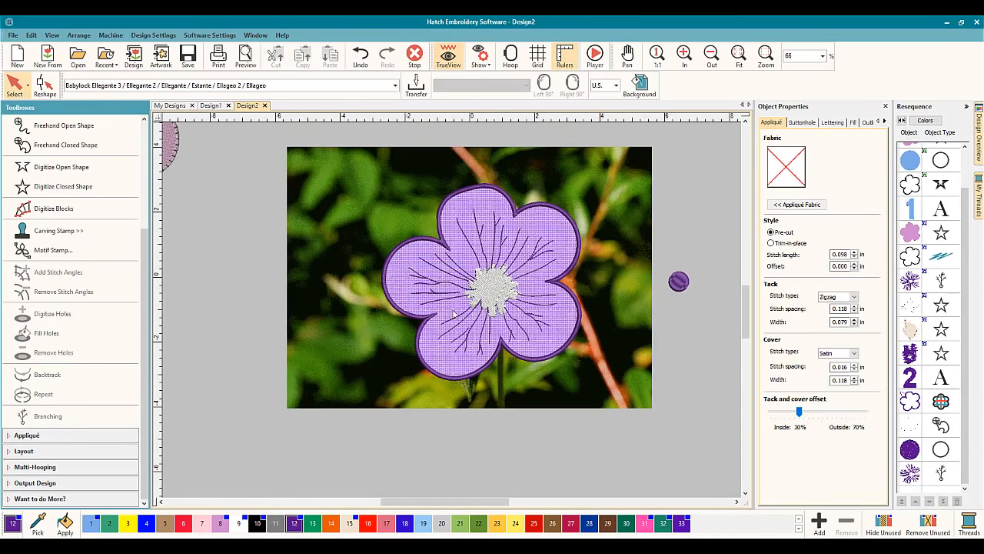
left_click(680, 283)
left_click_drag(680, 283, 493, 287)
left_click(666, 307)
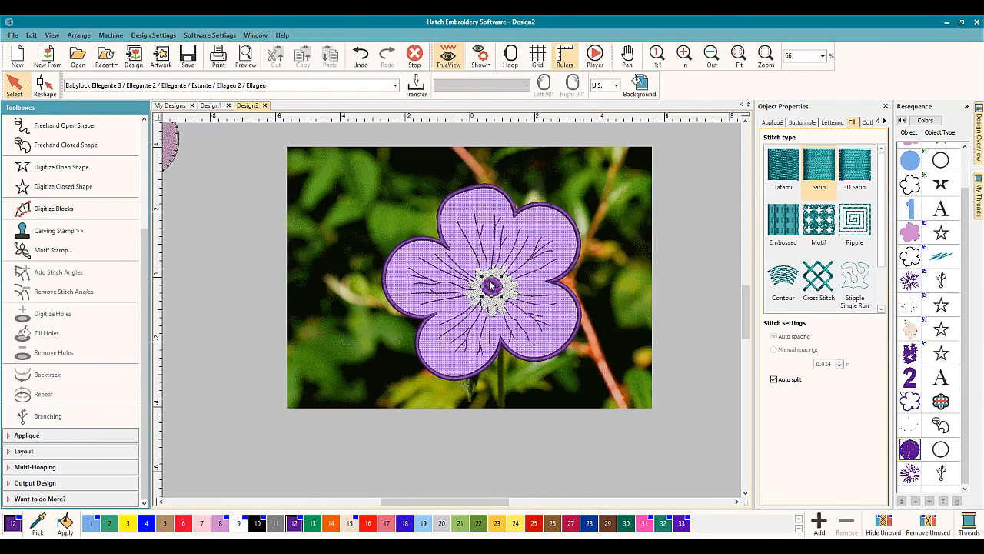
left_click_drag(493, 285, 640, 288)
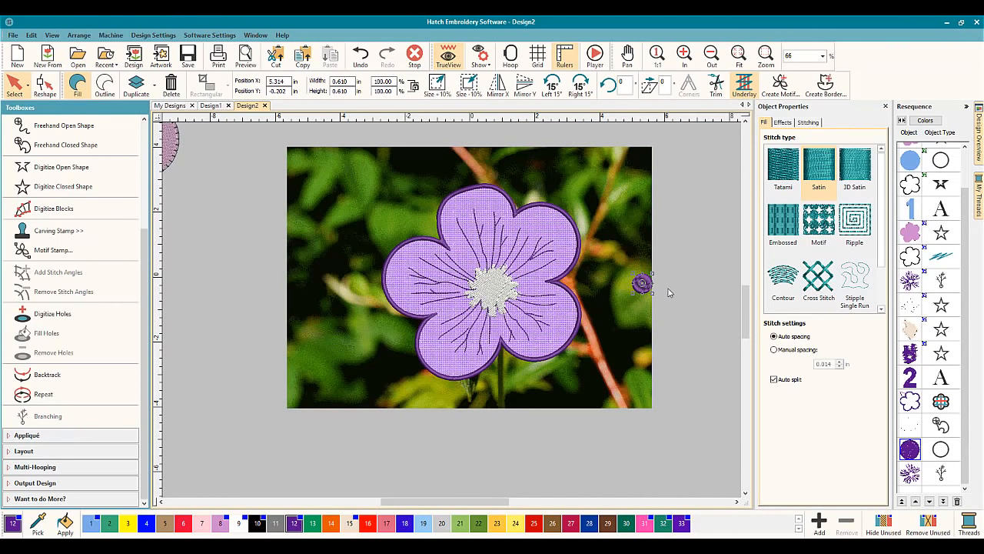
left_click(669, 293)
left_click_drag(645, 282, 621, 282)
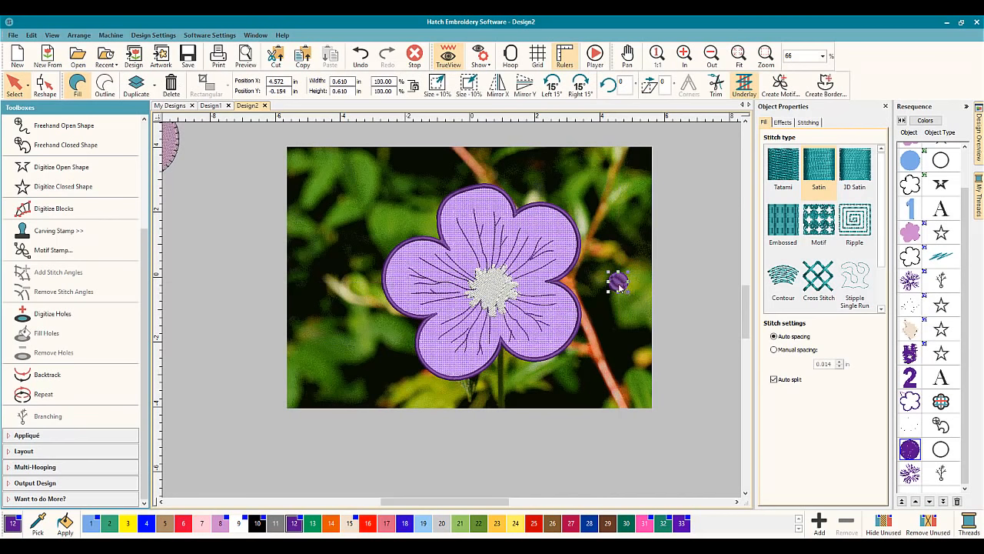
Turn off TrueView and place the purple satin circle in the middle of the white feathered center.
left_click(449, 55)
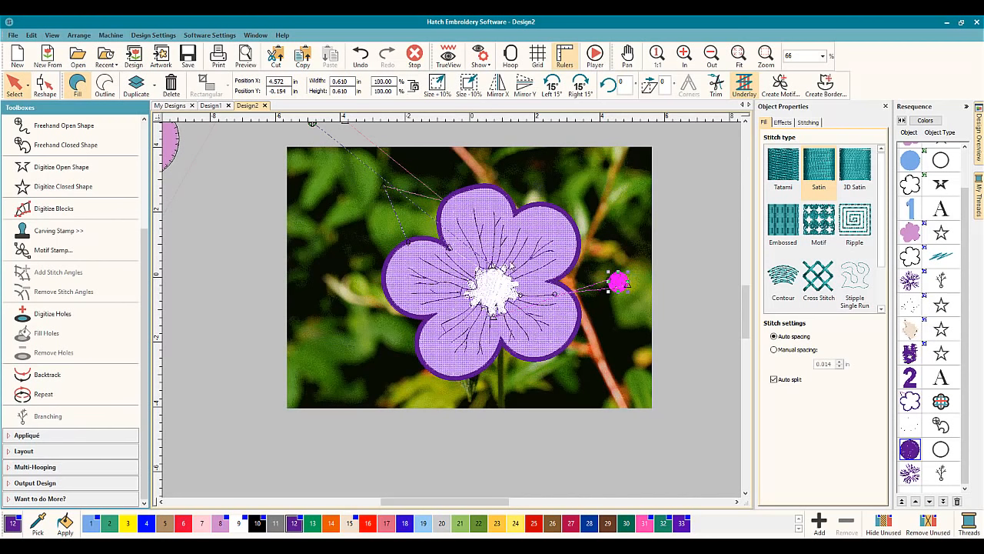
left_click_drag(618, 282, 494, 287)
left_click(604, 291)
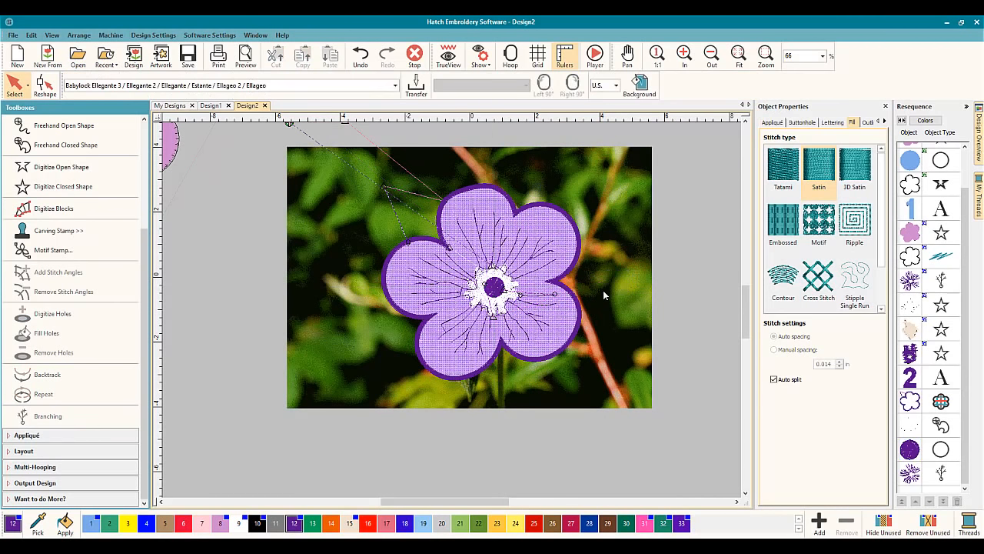
Change the third flower's appliqué fabric to the custom pattern 3451-33.jpg from the Benartex Aubrey Rose folder.
scroll(587, 285, "down", 2)
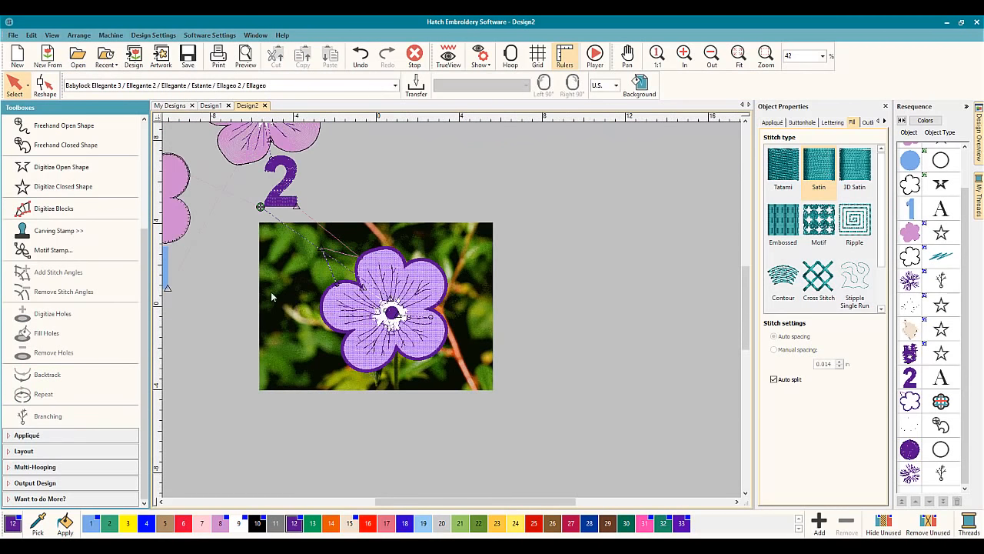
scroll(262, 292, "down", 1)
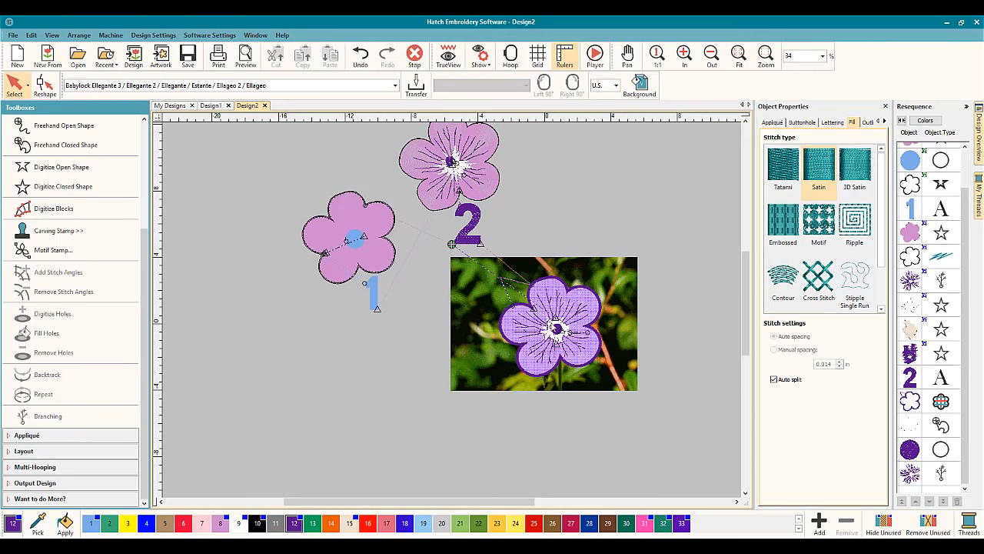
scroll(590, 332, "up", 4)
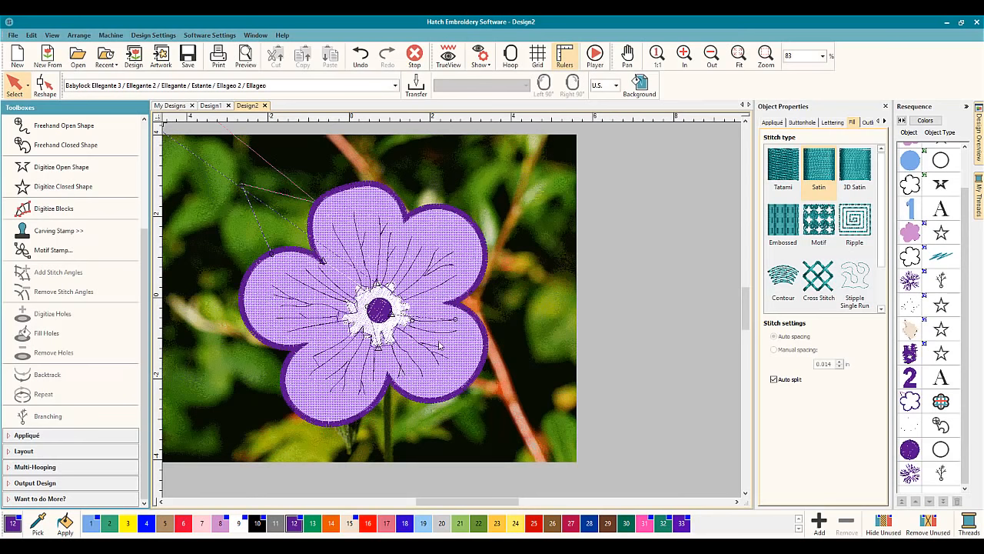
left_click(487, 258)
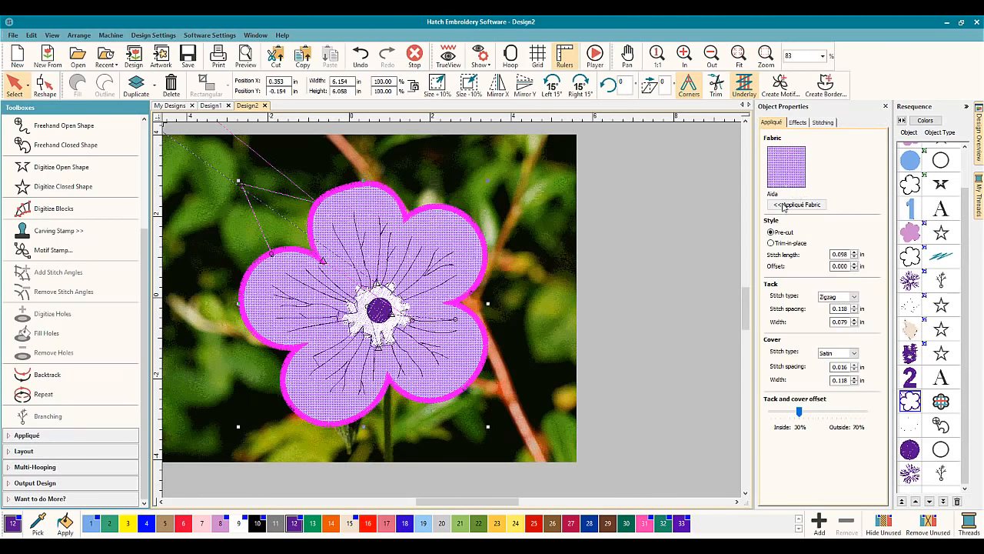
left_click(786, 205)
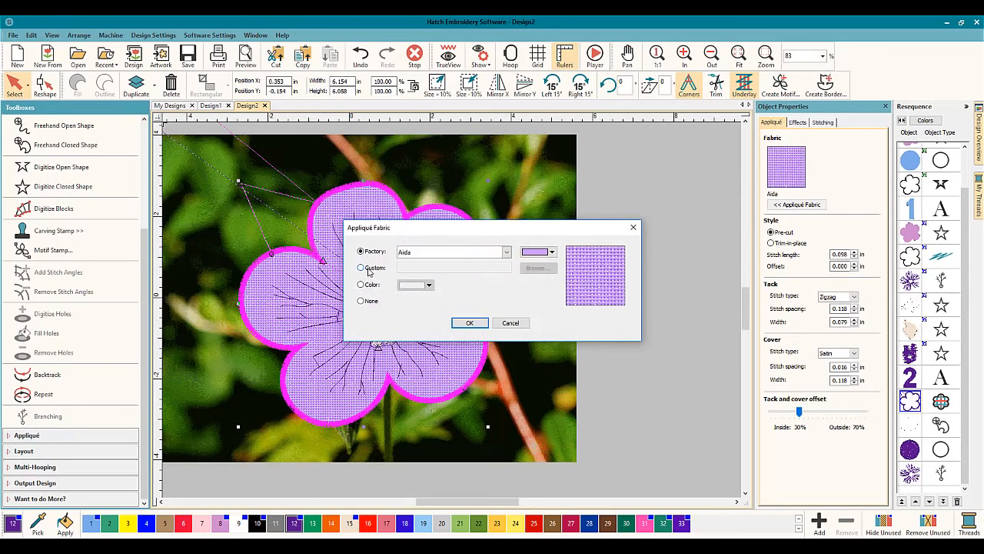
left_click(370, 268)
left_click(536, 268)
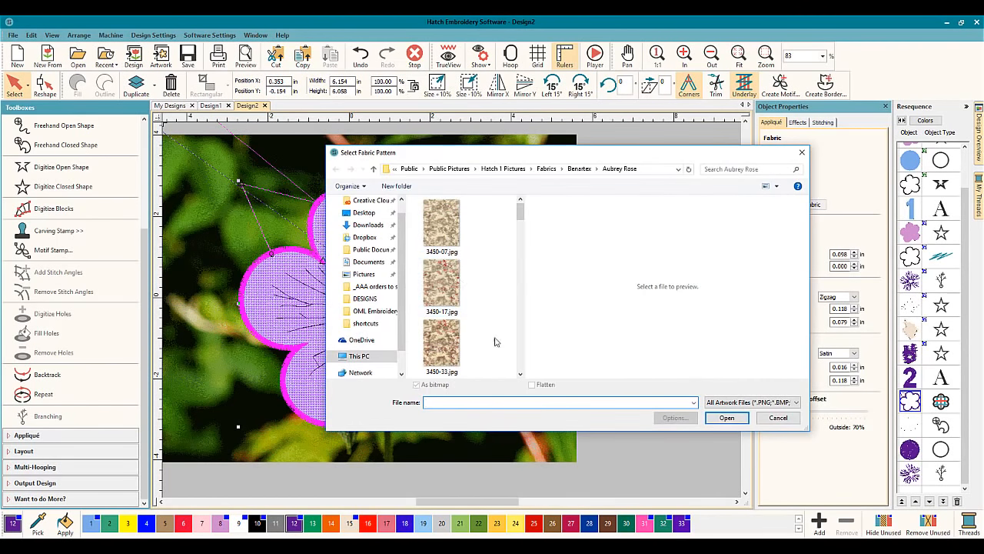
left_click(519, 374)
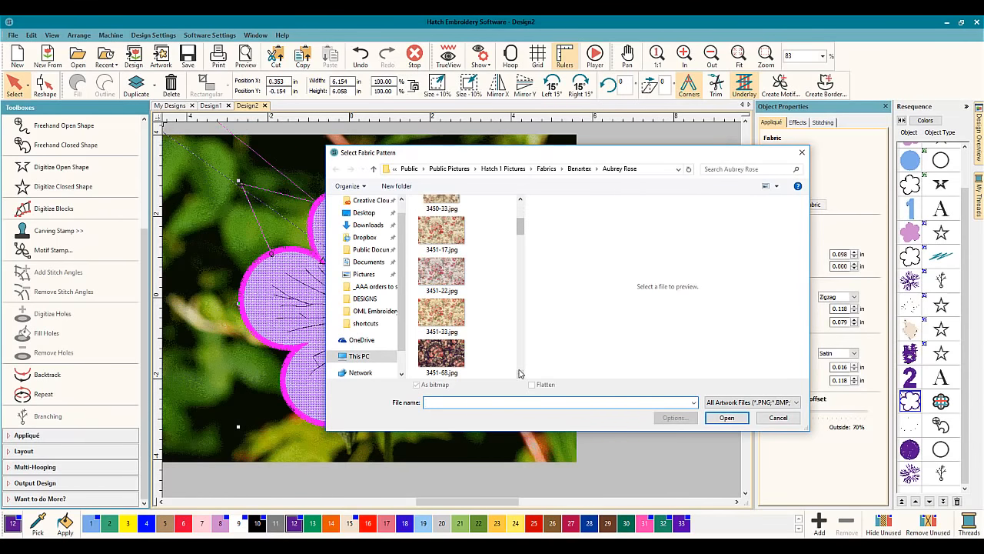
left_click(441, 356)
left_click(444, 310)
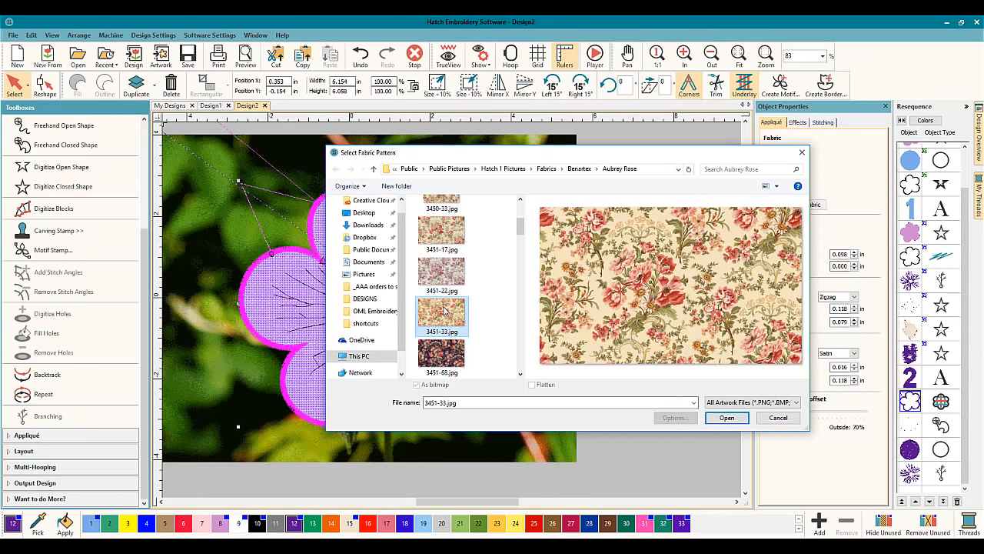
left_click(435, 275)
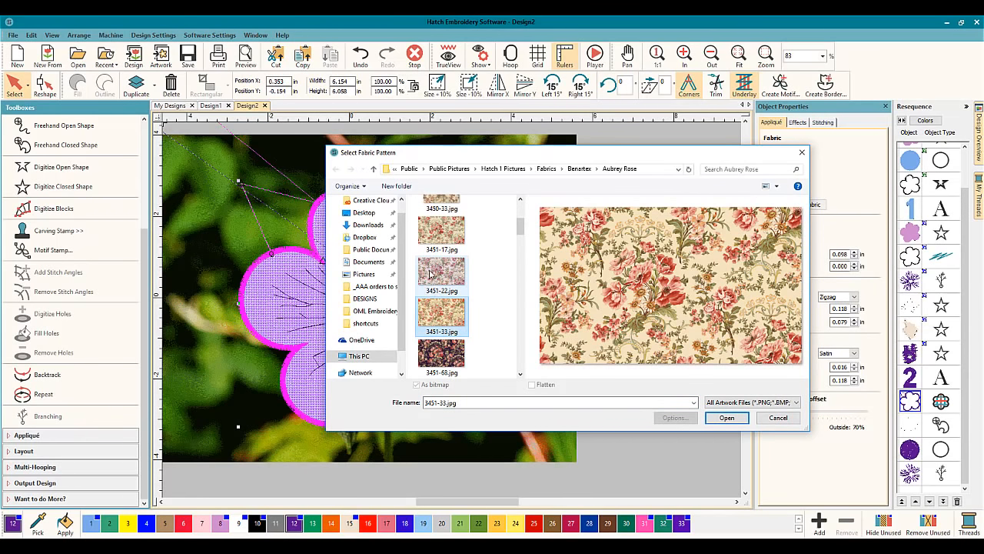
left_click(437, 317)
left_click(723, 417)
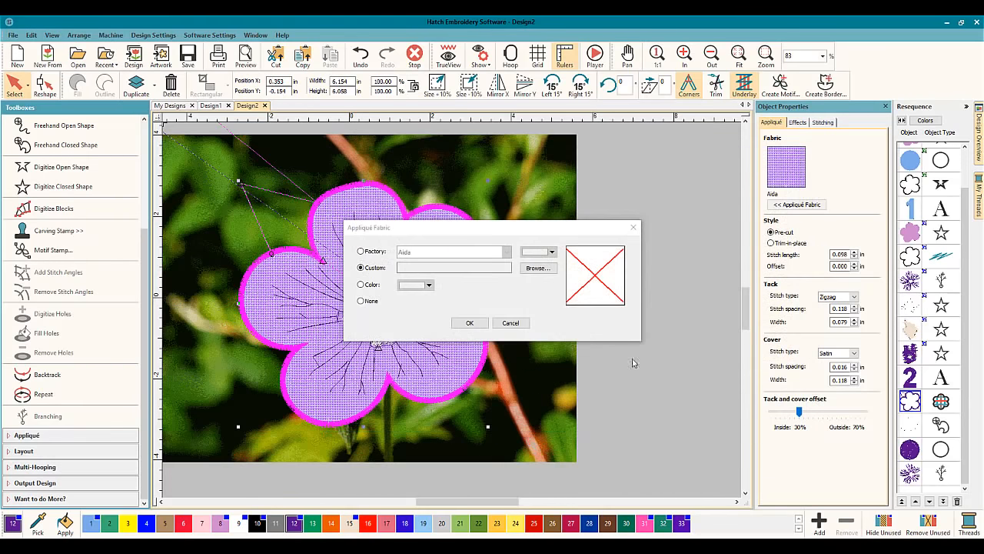
left_click(470, 323)
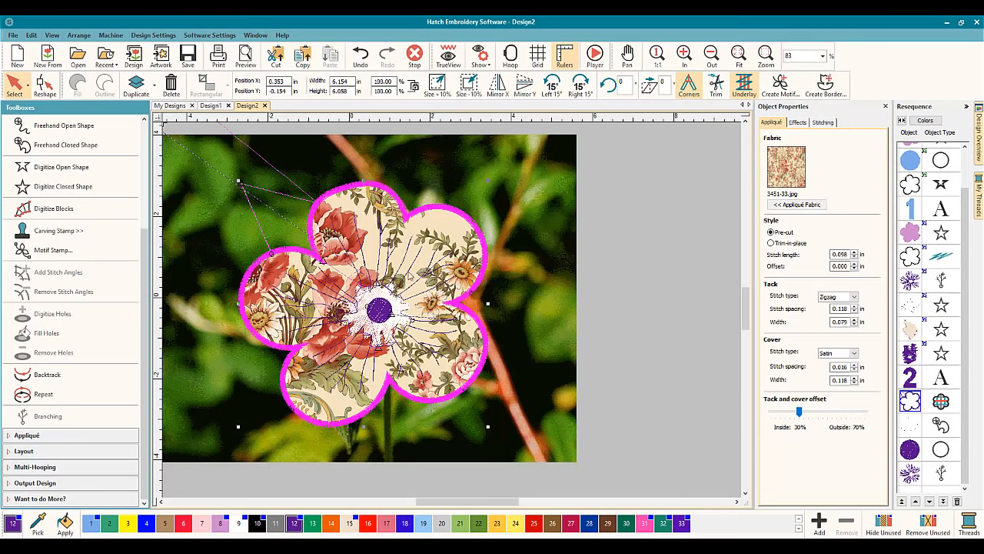
scroll(411, 275, "down", 4)
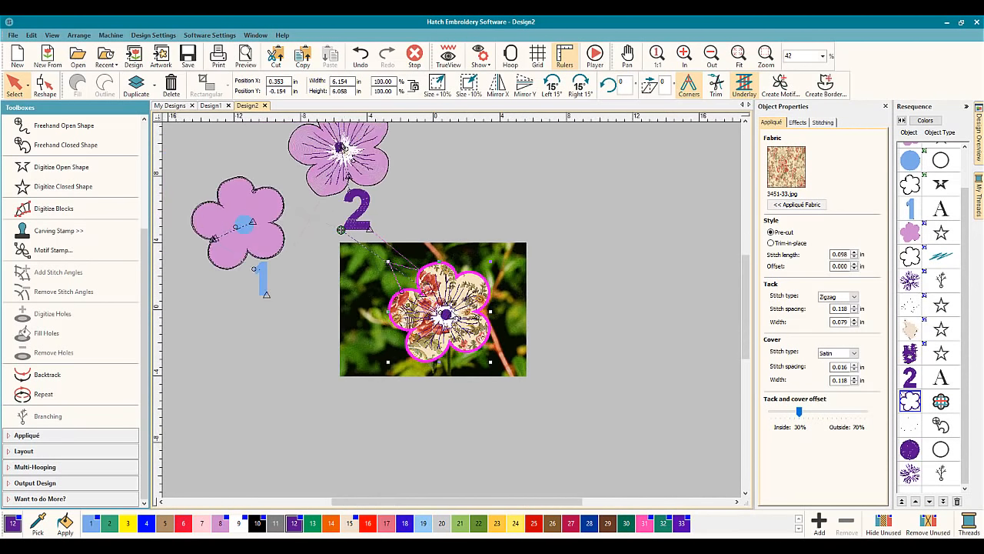
left_click(578, 311)
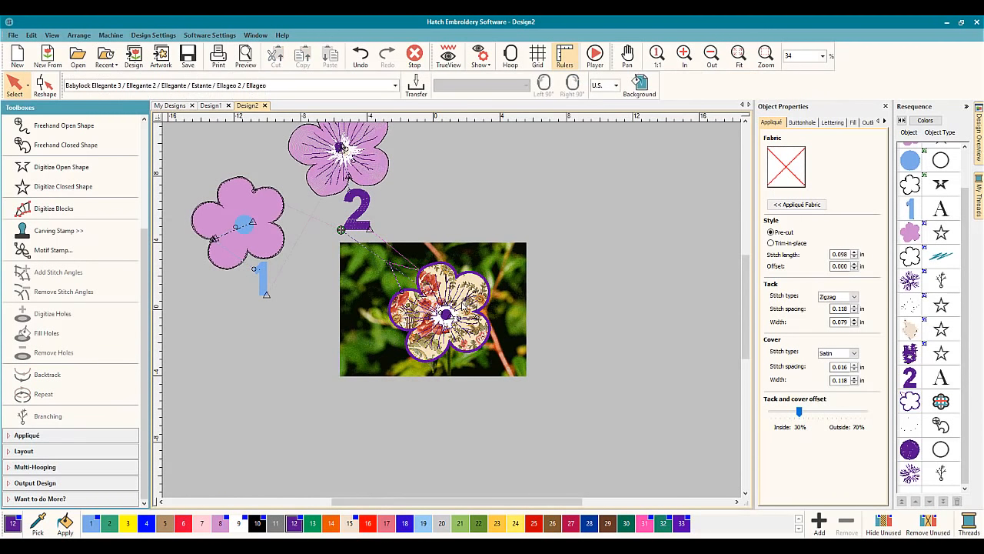
Change the third flower's appliqué fabric to the factory Fleecy fabric in light purple.
scroll(446, 313, "up", 4)
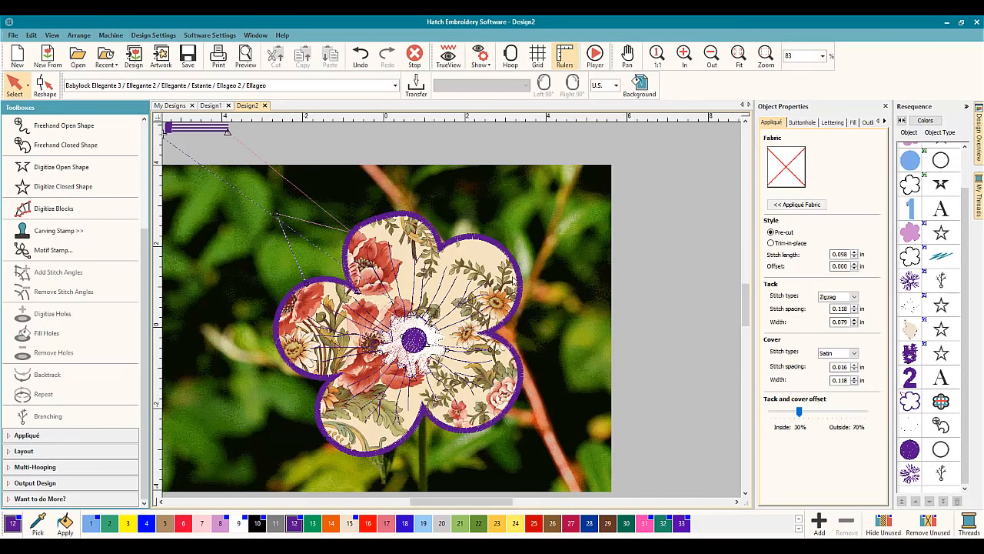
left_click(796, 206)
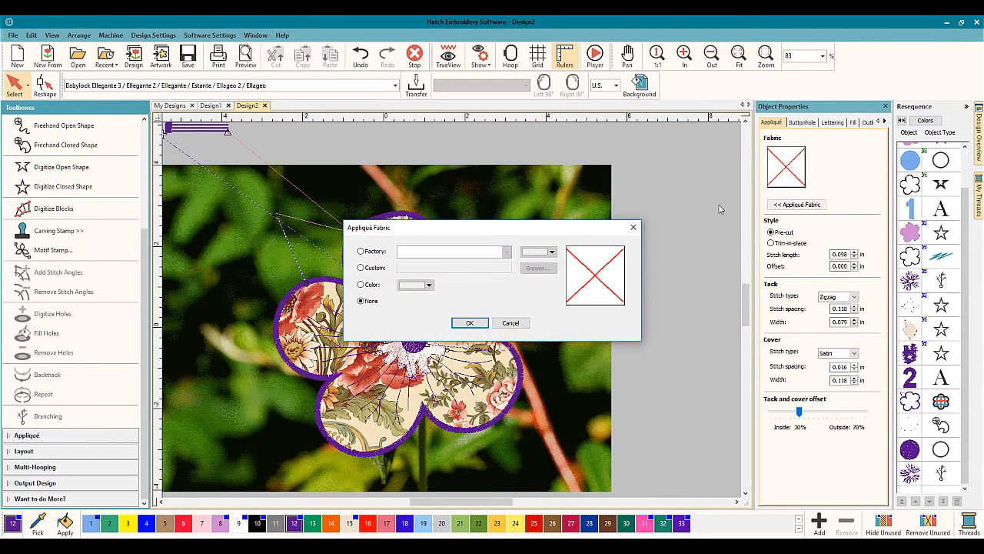
left_click(372, 253)
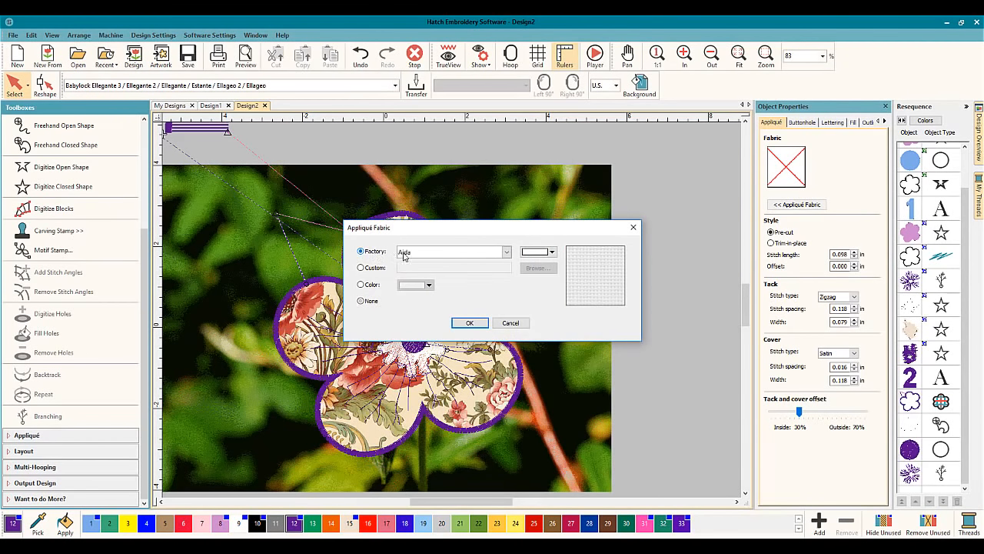
left_click(506, 252)
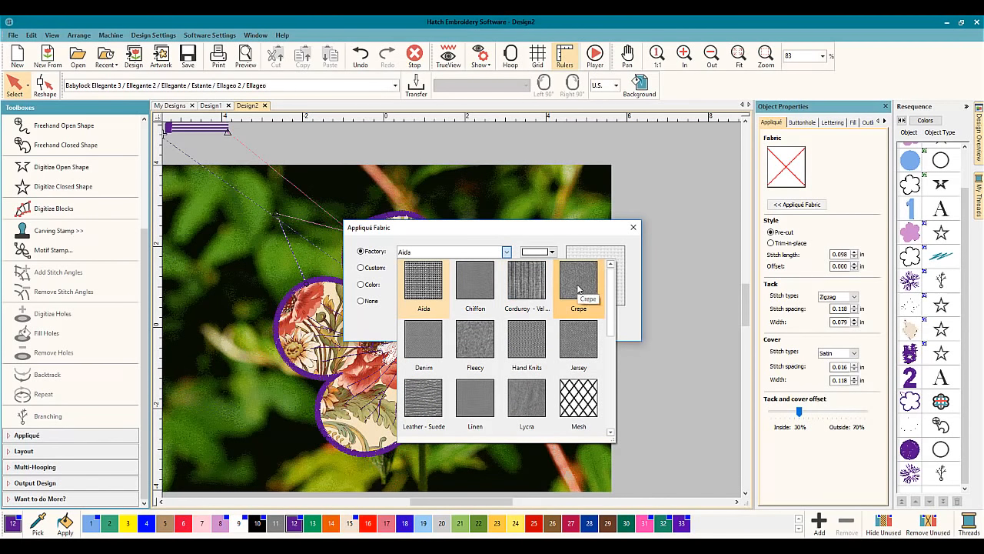
left_click(458, 338)
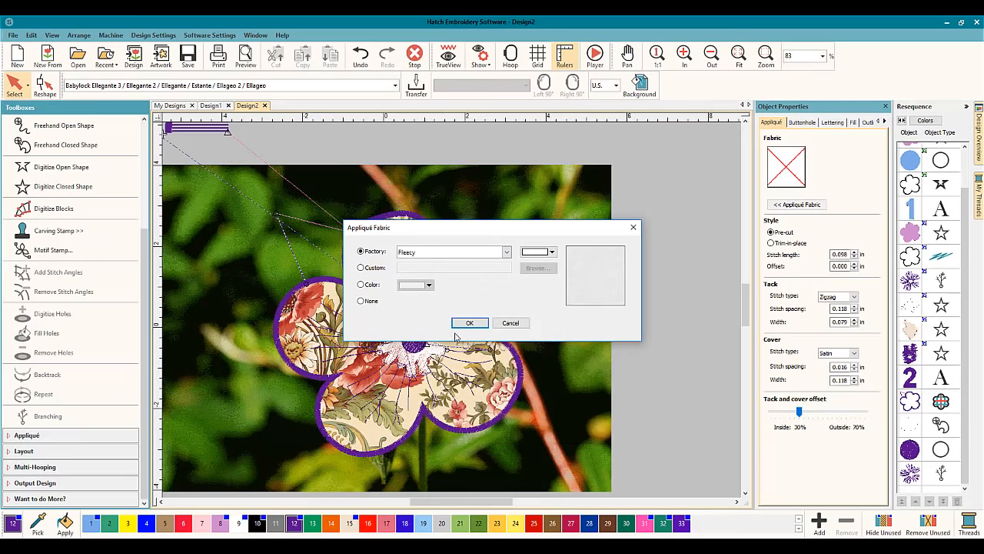
left_click(551, 253)
left_click(572, 295)
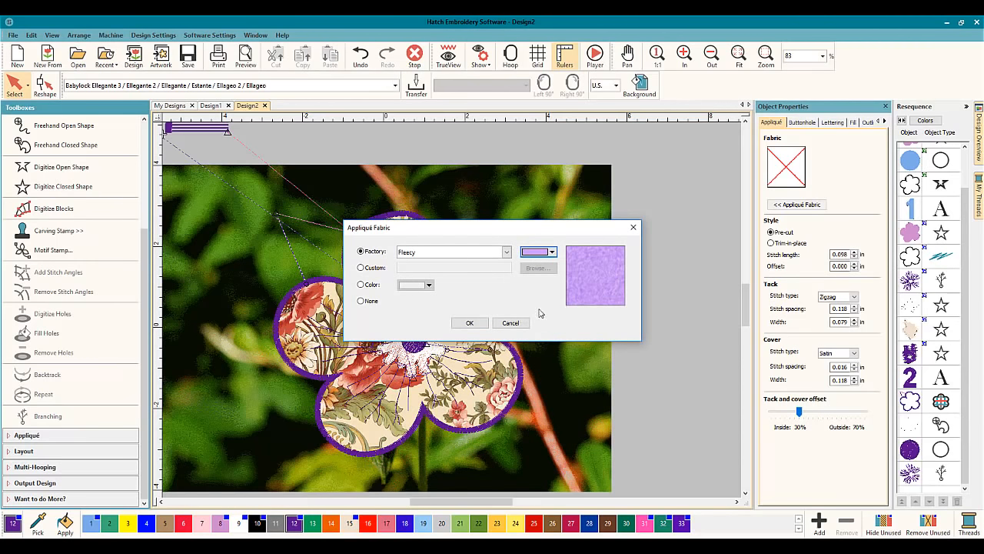
left_click(469, 322)
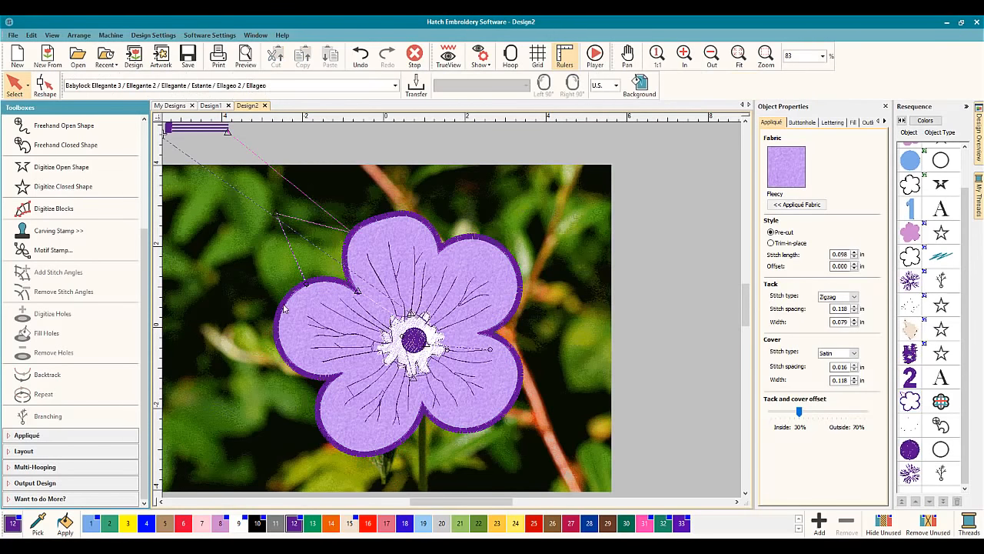
Resequence the third flower's branched veins to stitch right after the appliqué, before the feathered center and the purple circle.
scroll(284, 308, "down", 3)
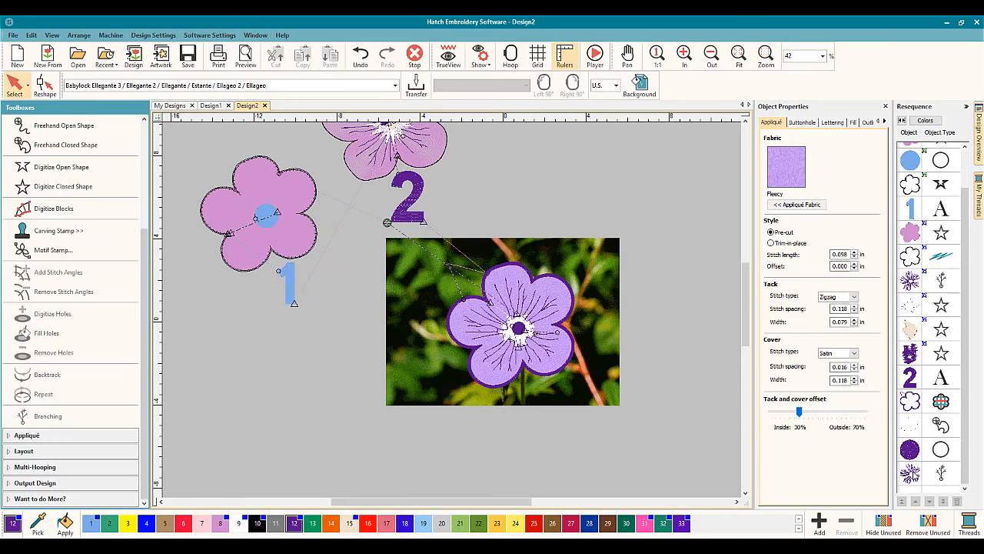
left_click(910, 472)
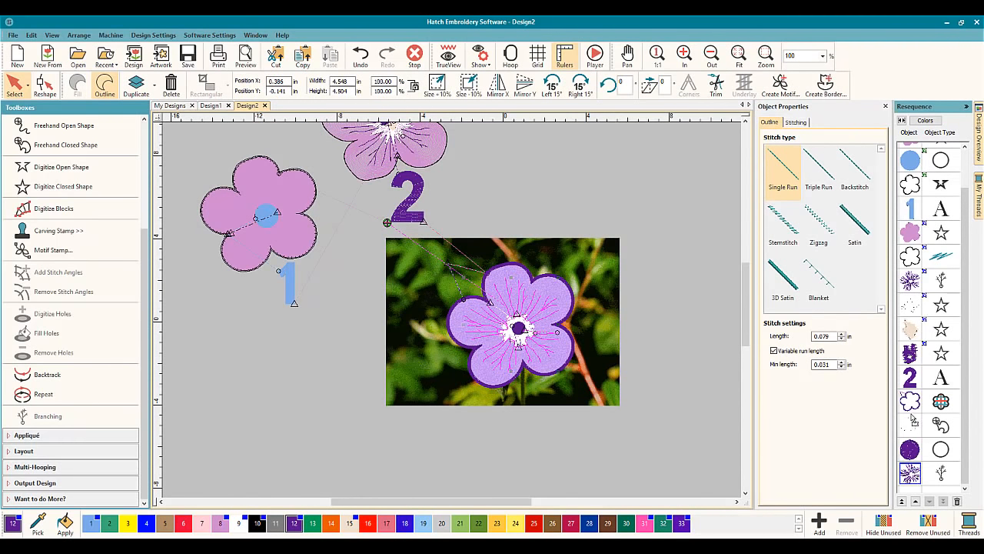
left_click_drag(912, 419, 905, 430)
left_click(673, 398)
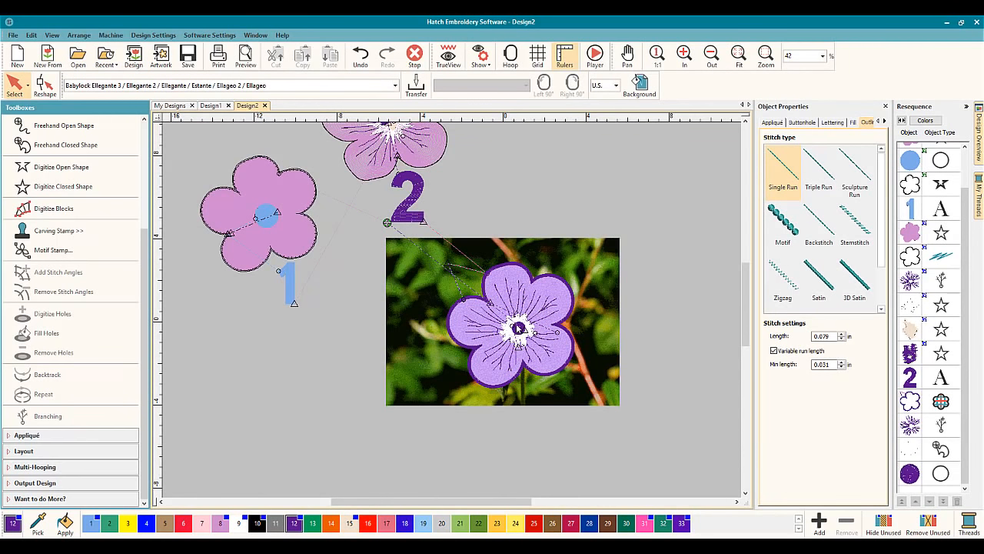
left_click(519, 329)
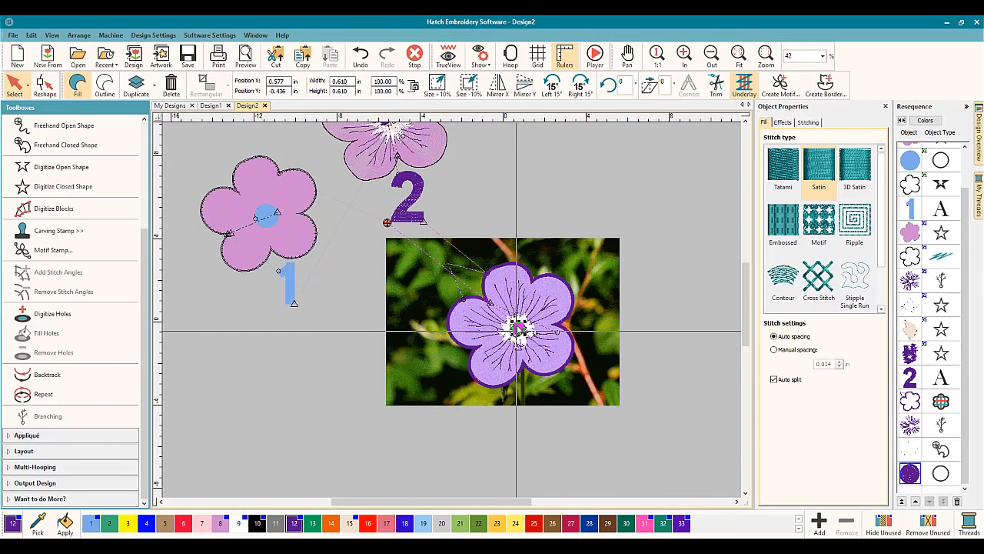
left_click(517, 330)
left_click(624, 338)
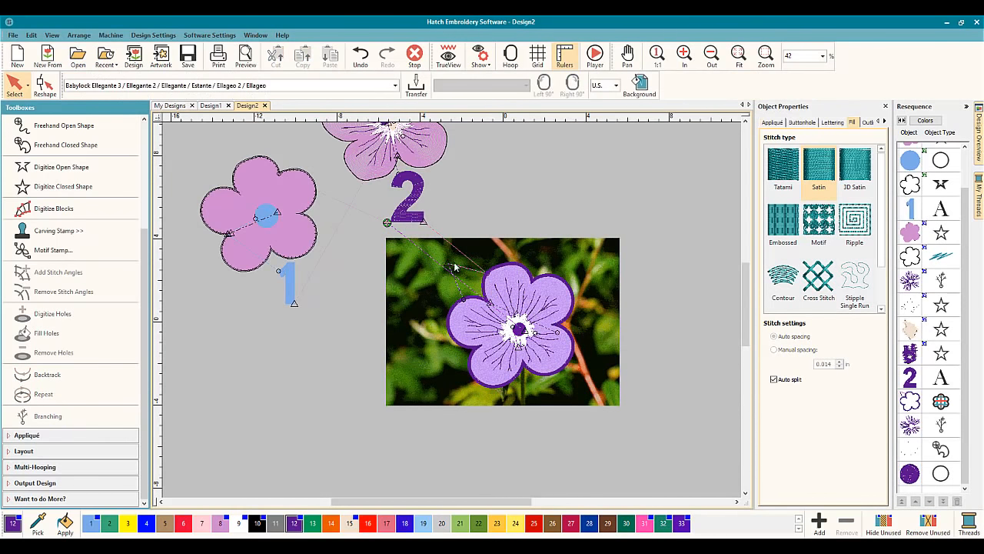
Group all the third flower's objects and move the group off the photo to the empty area beside the second flower.
left_click_drag(506, 357, 643, 445)
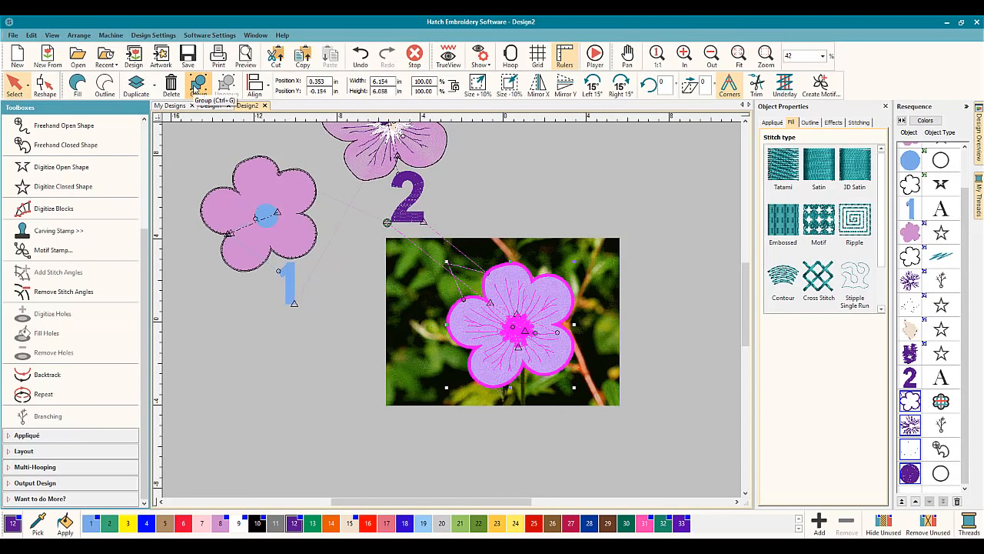
left_click(198, 84)
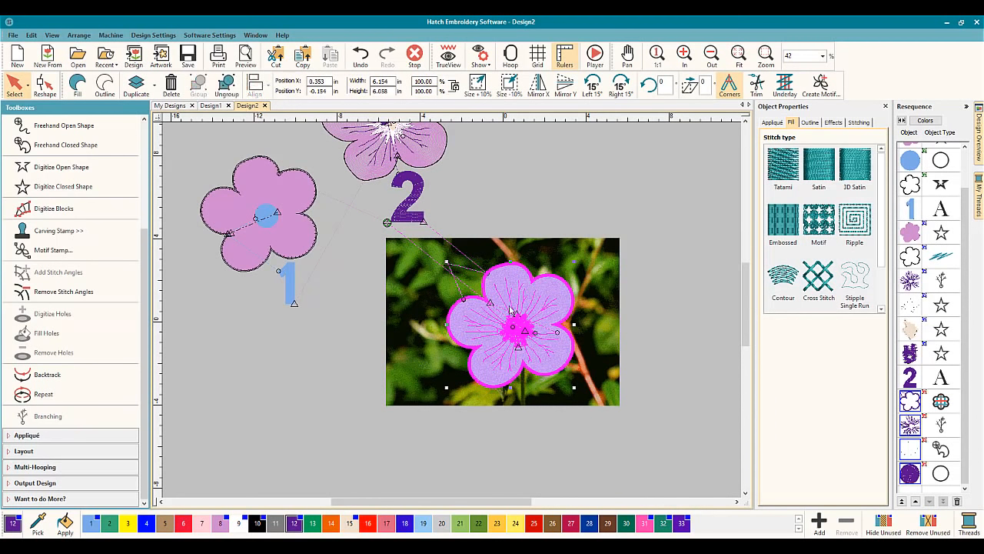
left_click_drag(510, 310, 546, 145)
left_click(746, 124)
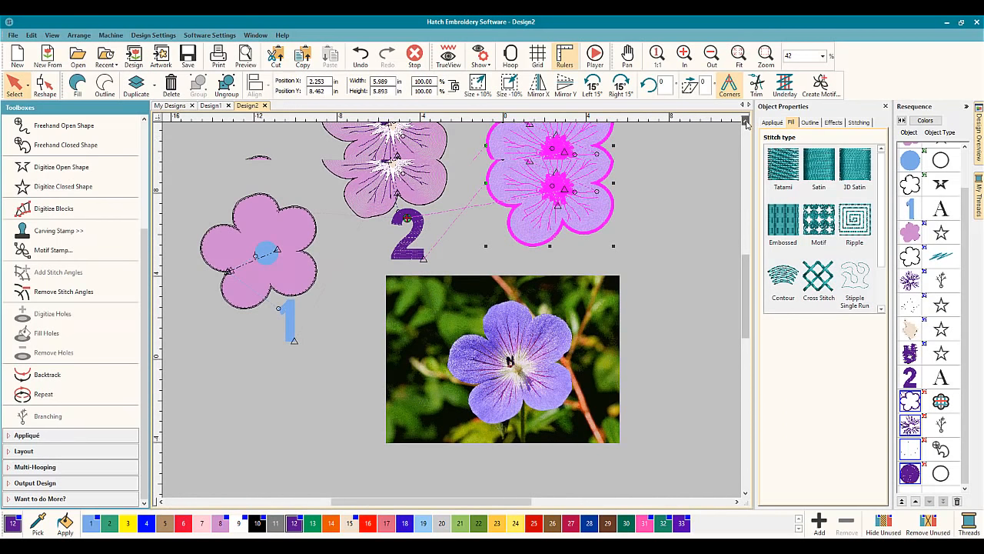
left_click(746, 123)
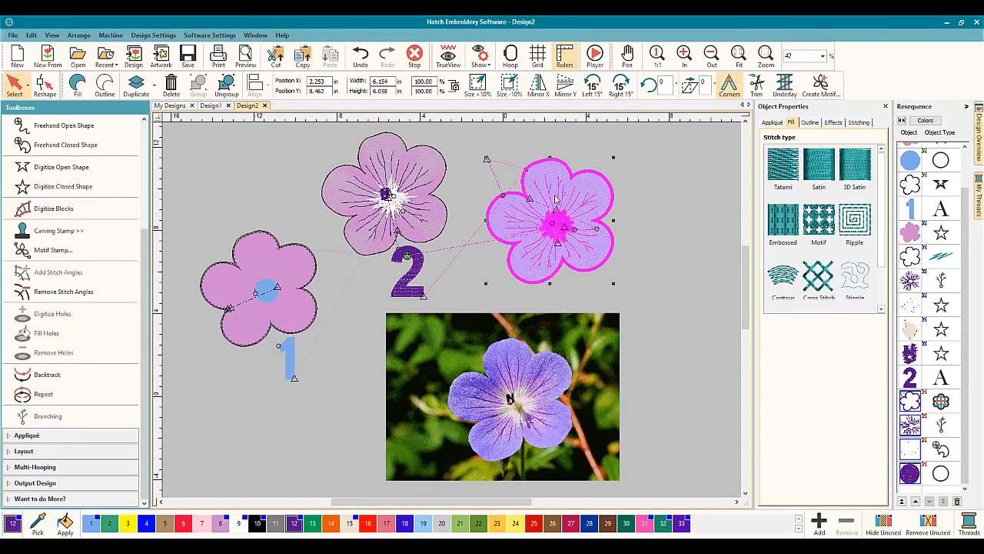
left_click(461, 147)
left_click(576, 214)
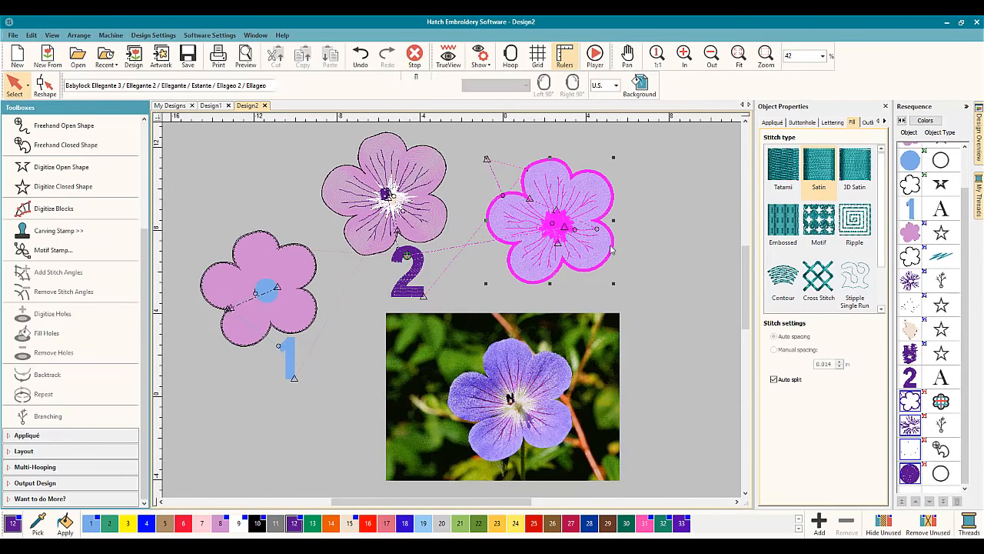
left_click_drag(576, 214, 563, 184)
left_click(667, 239)
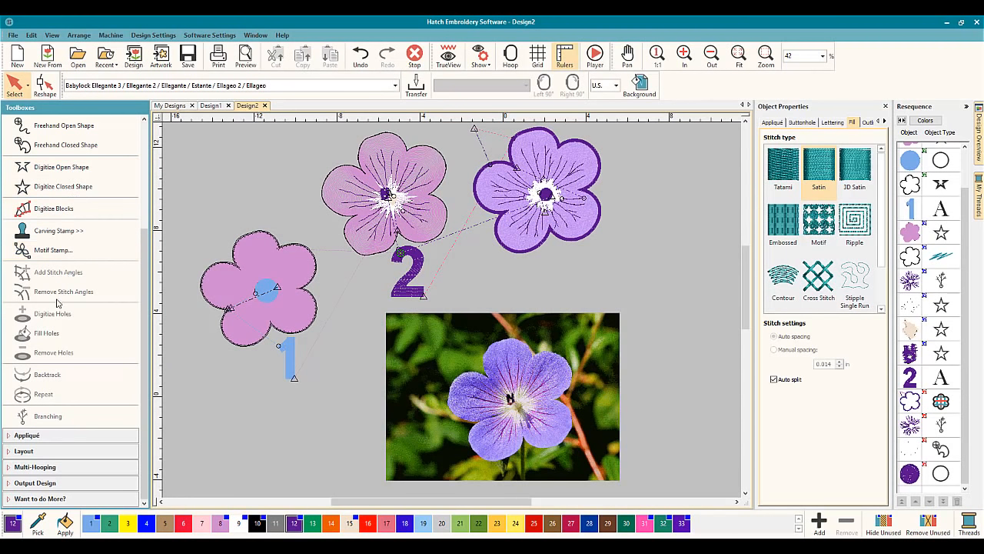
Create a lettering object reading "3 done 4 ways" in the Block2 font.
left_click_drag(144, 241, 146, 133)
left_click(50, 220)
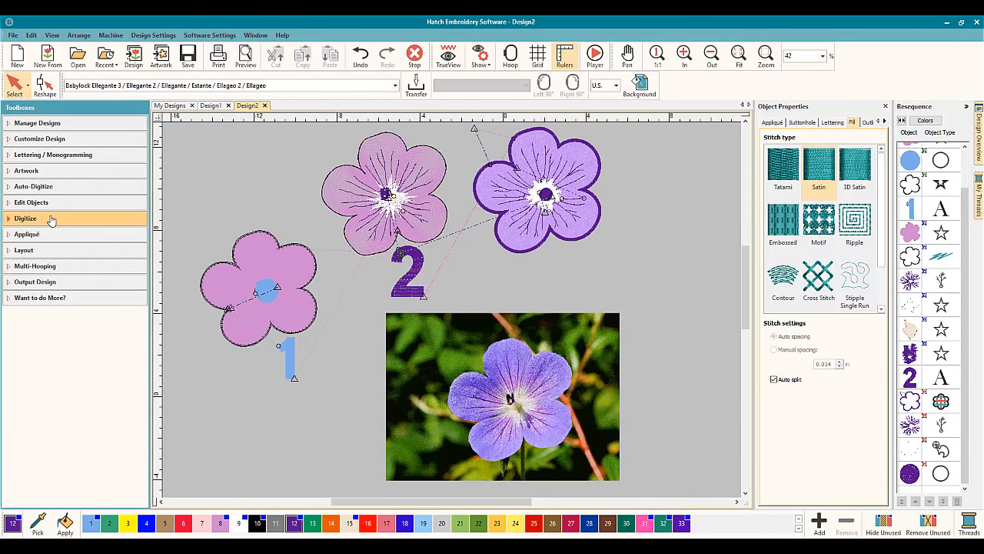
left_click(57, 157)
left_click(46, 173)
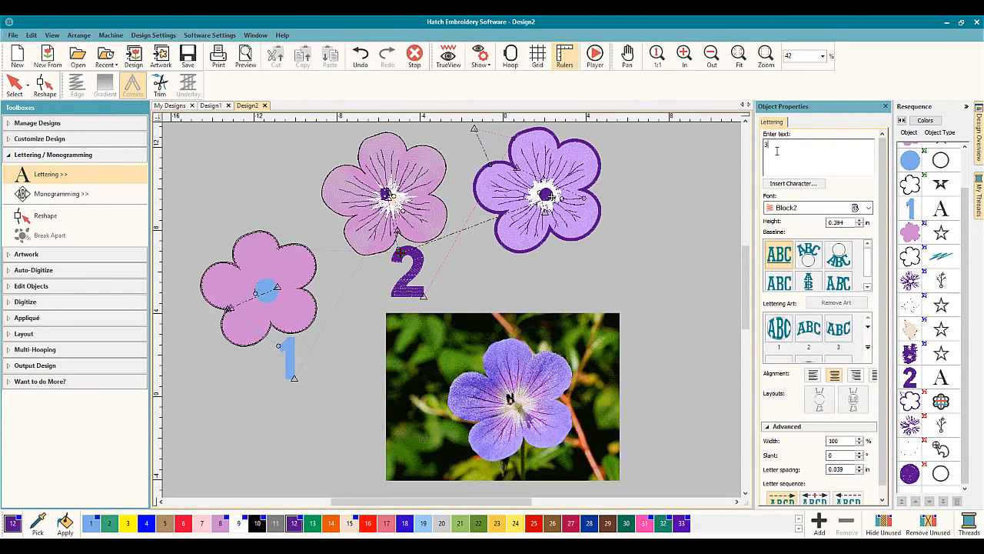
key("Return")
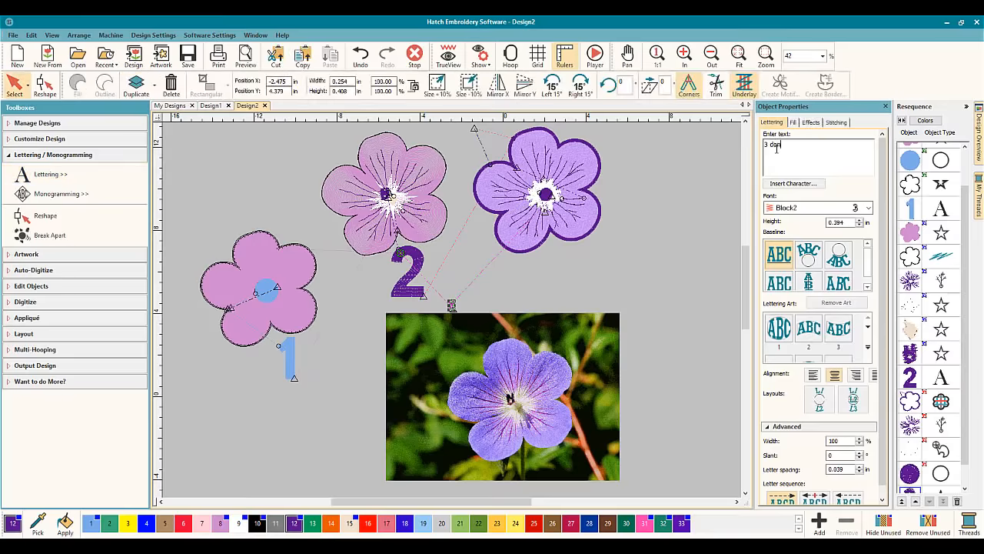
key("Return")
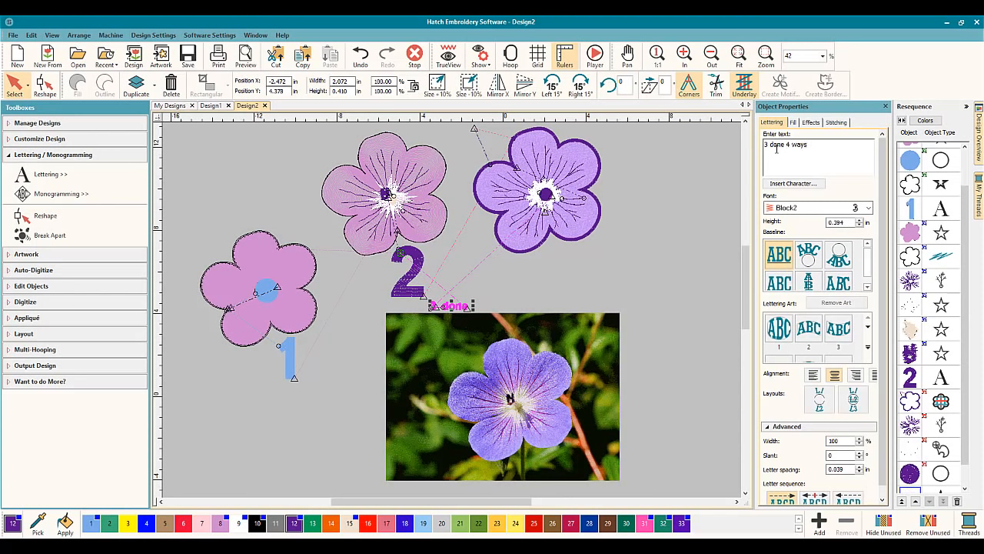
key("Return")
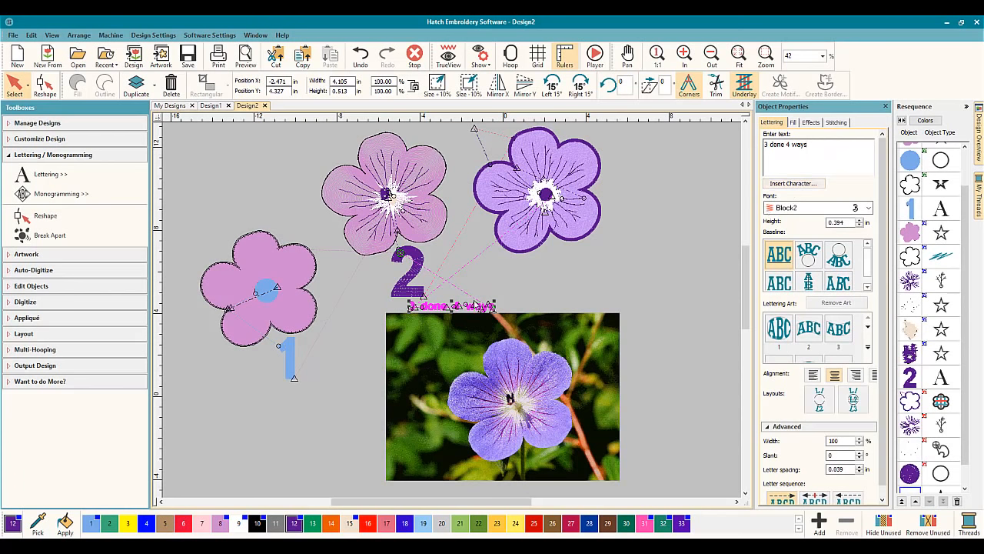
Enlarge the "3 done 4 ways" lettering to about 11.6 in wide and place it beneath the third flower.
left_click_drag(450, 311, 729, 206)
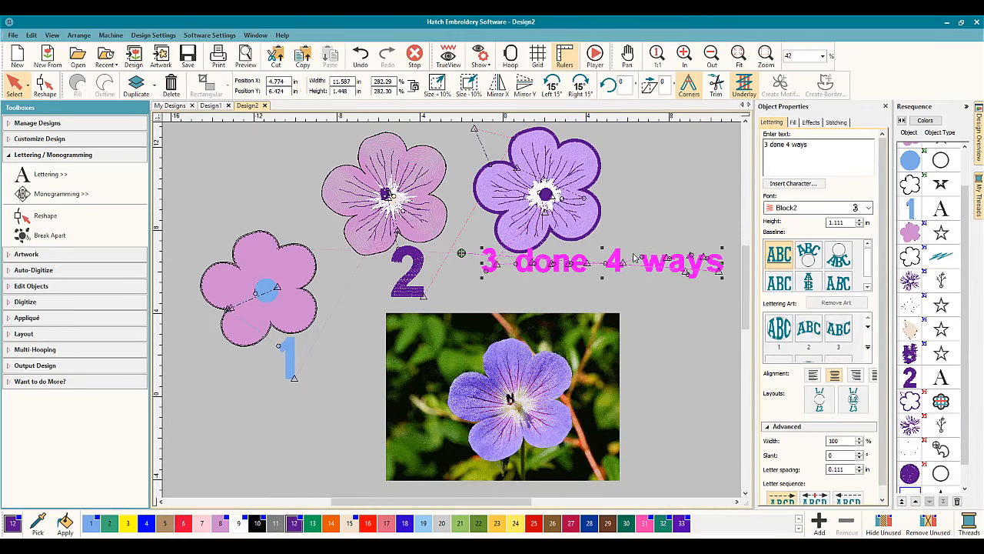
left_click_drag(606, 263, 585, 272)
left_click(680, 337)
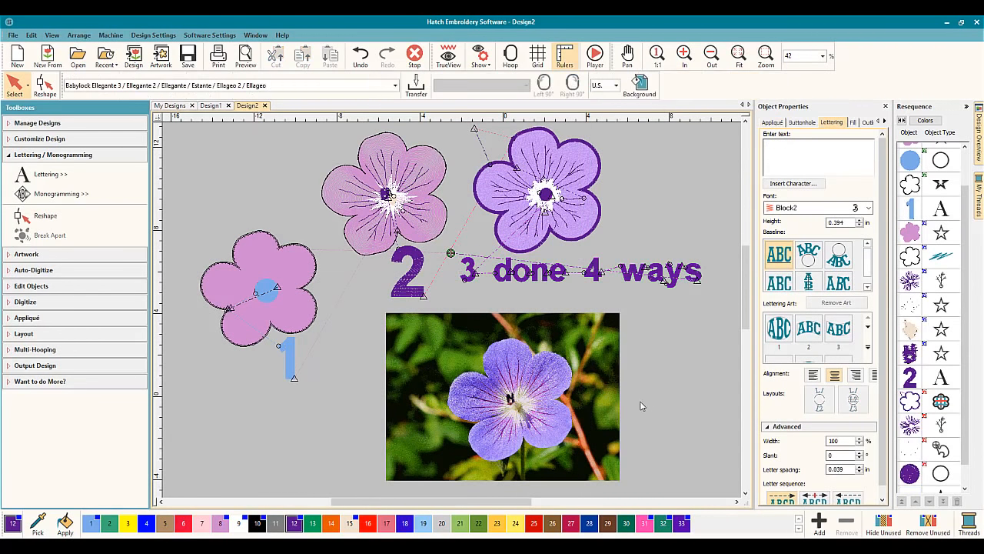
Recolor the "3 done 4 ways" lettering with light blue thread color 1 and preview the design briefly in TrueView.
left_click(550, 279)
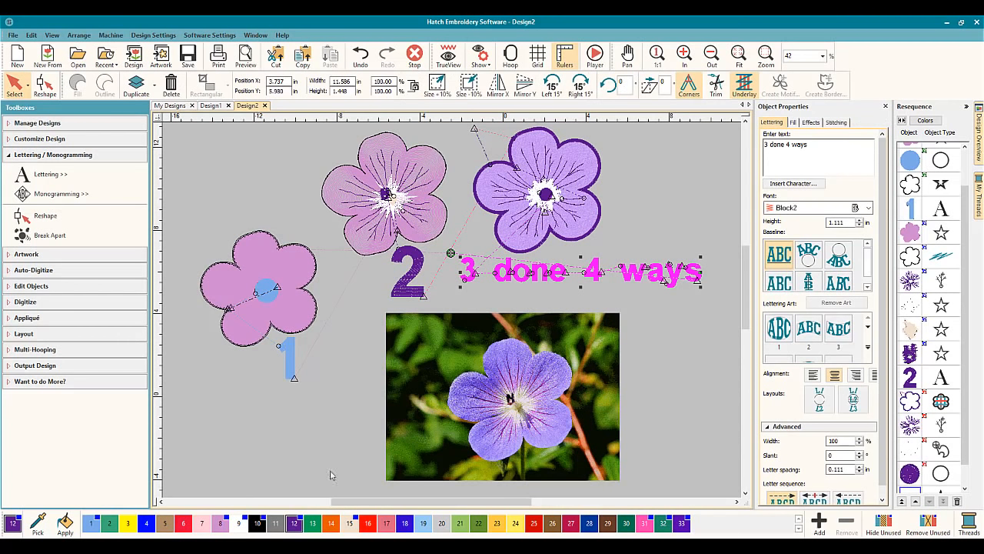
left_click(91, 524)
left_click(644, 371)
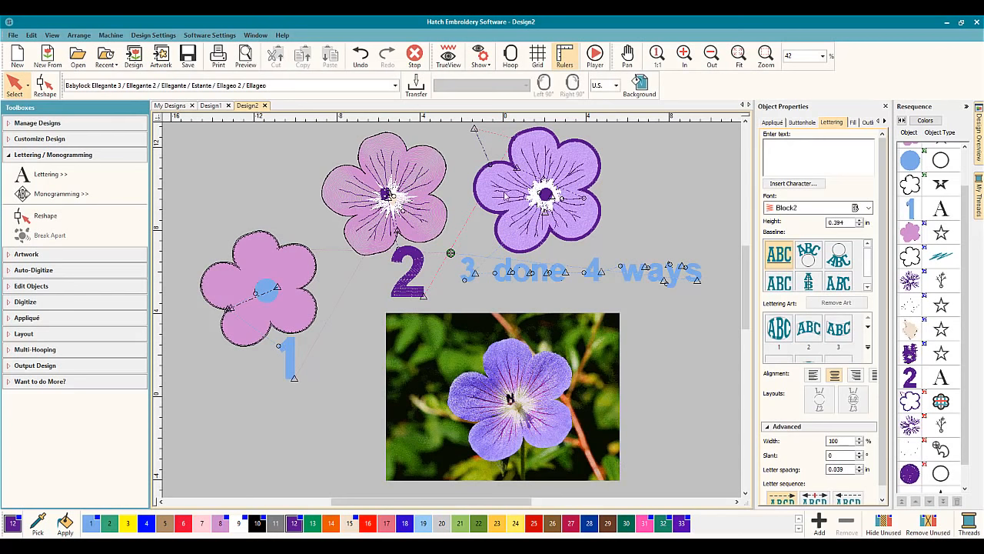
left_click(448, 57)
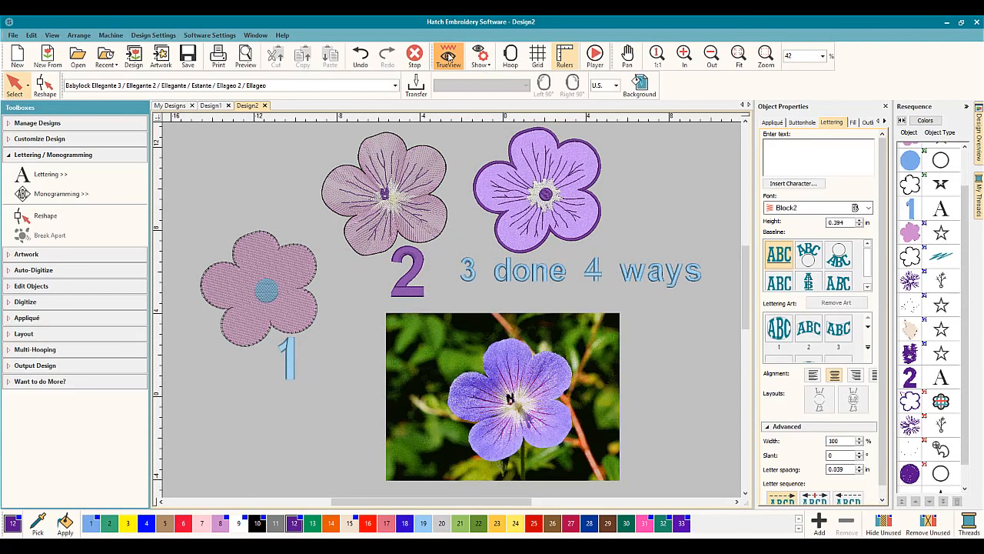
left_click(448, 57)
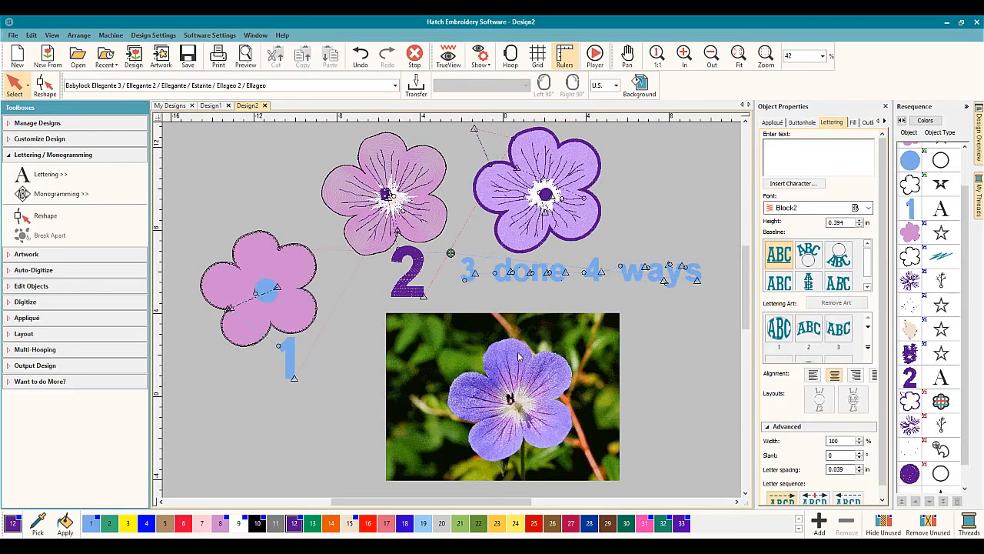
Examine the finished flower versions in Design1 and return to Design2.
scroll(520, 359, "up", 1)
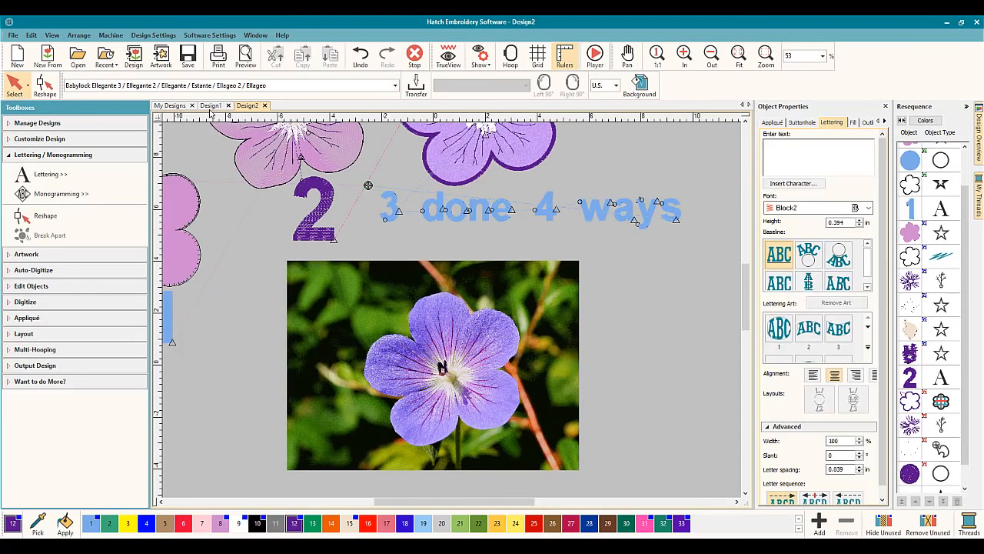
left_click(211, 106)
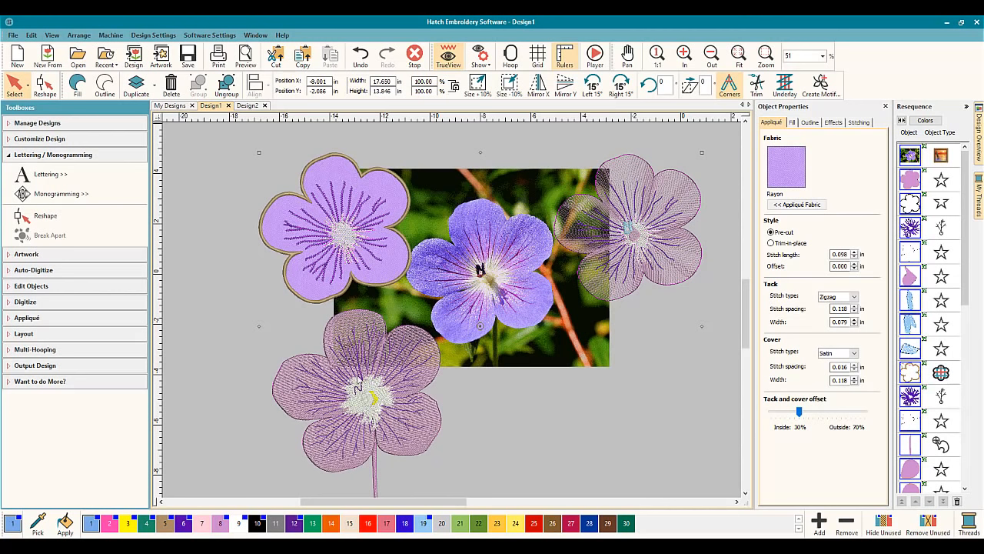
left_click(254, 107)
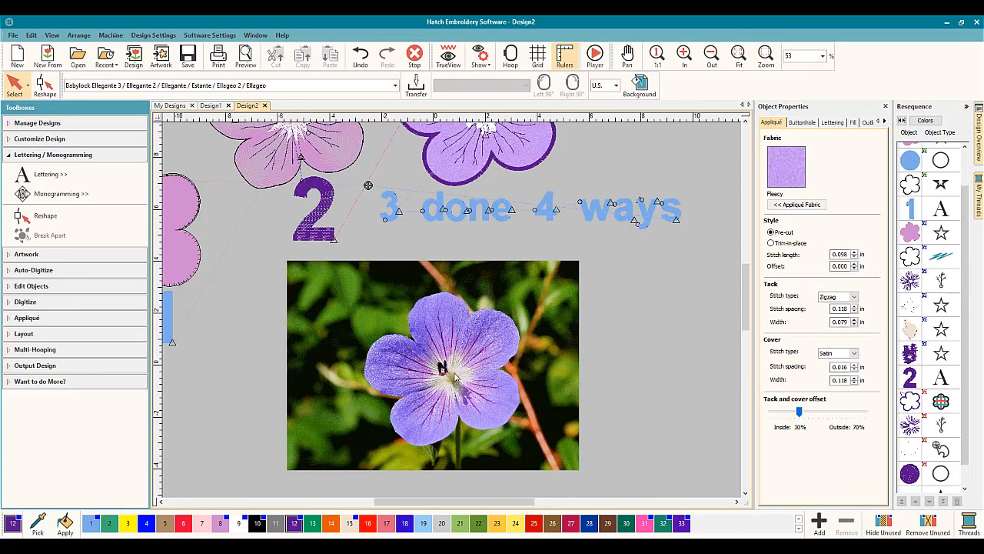
Trace the photo flower's upper-right petal as a single-run outline with Freehand Closed Shape, starting at the flower's center.
scroll(480, 364, "up", 5)
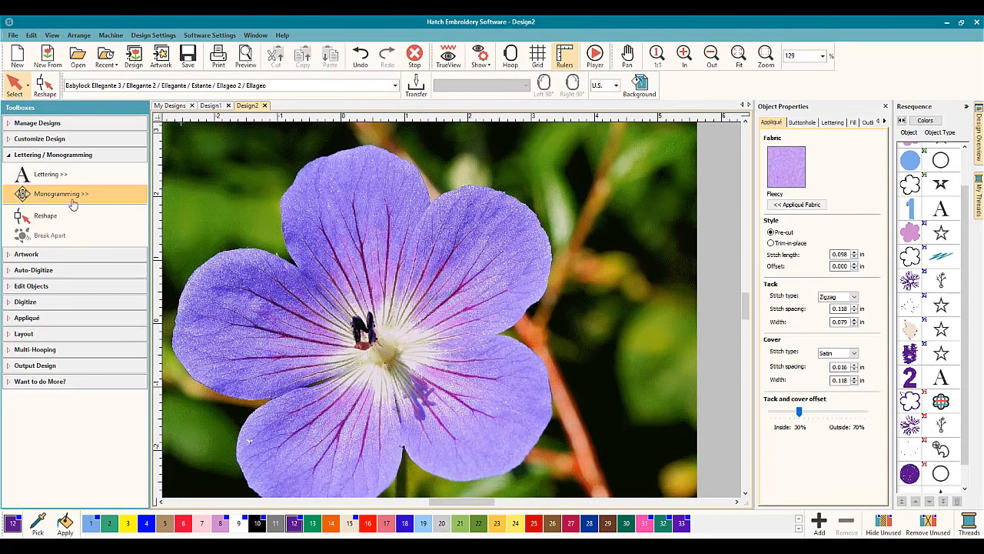
left_click(56, 158)
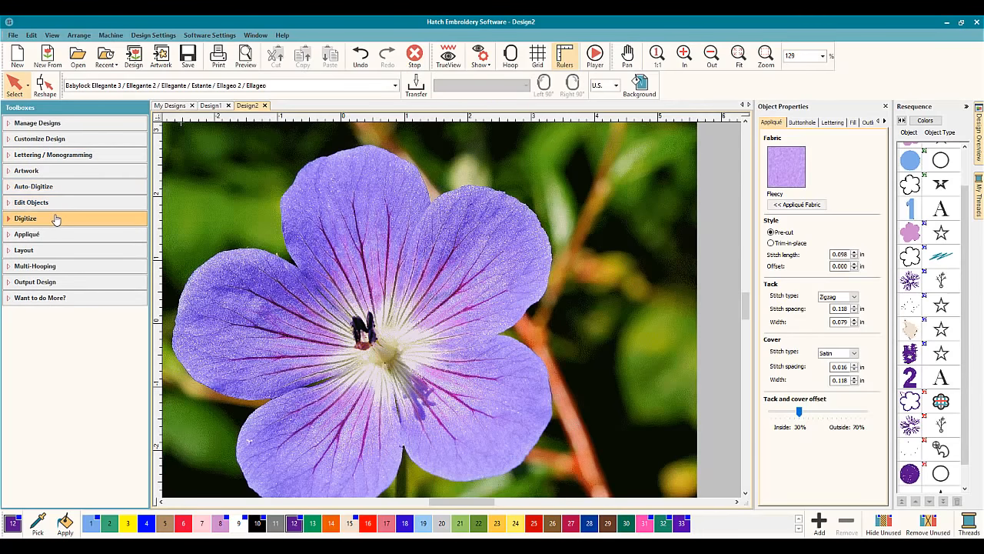
left_click(55, 219)
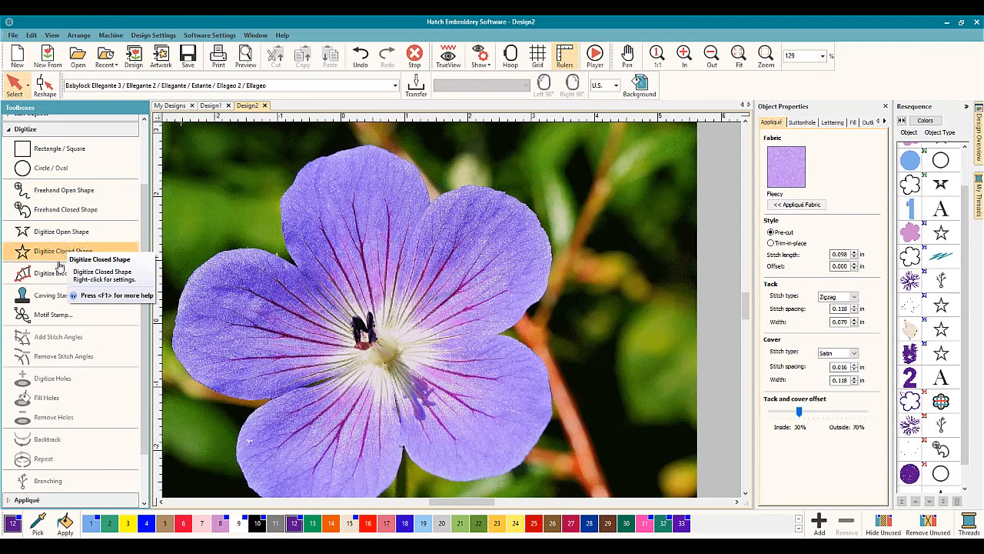
left_click(66, 209)
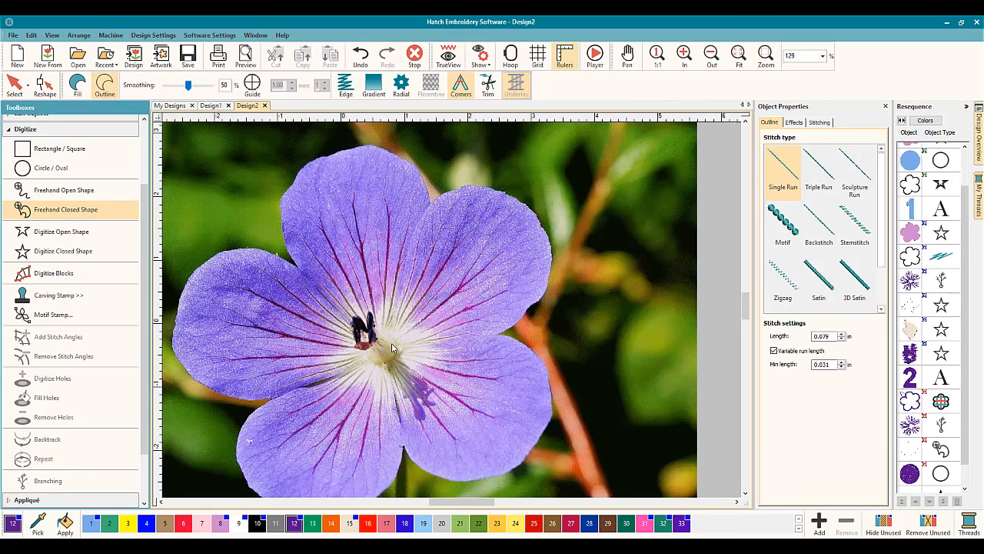
mouse_move(391, 345)
left_mouse_down()
mouse_move(481, 344)
mouse_move(517, 323)
mouse_move(547, 284)
mouse_move(549, 235)
mouse_move(530, 206)
mouse_move(469, 186)
left_mouse_up()
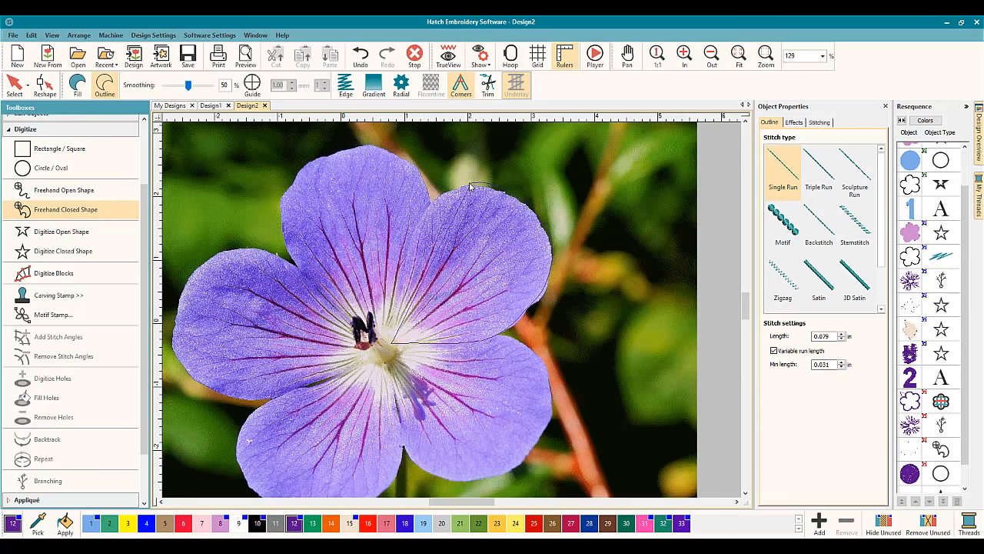